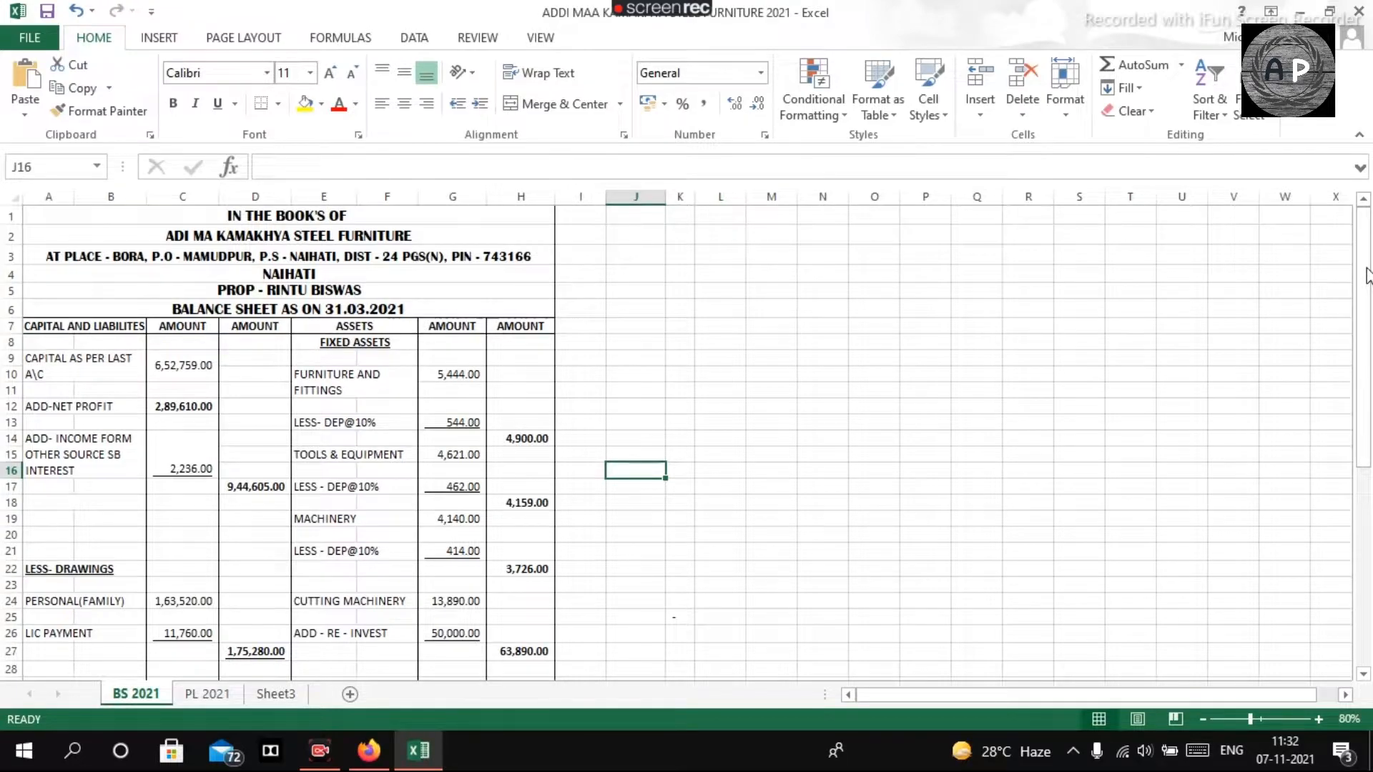
Review the balance sheet on BS 2021 and glance at the profit and loss figures on PL 2021
mouse_move(1364, 268)
mouse_down()
mouse_move(1364, 292)
mouse_move(1367, 251)
mouse_up()
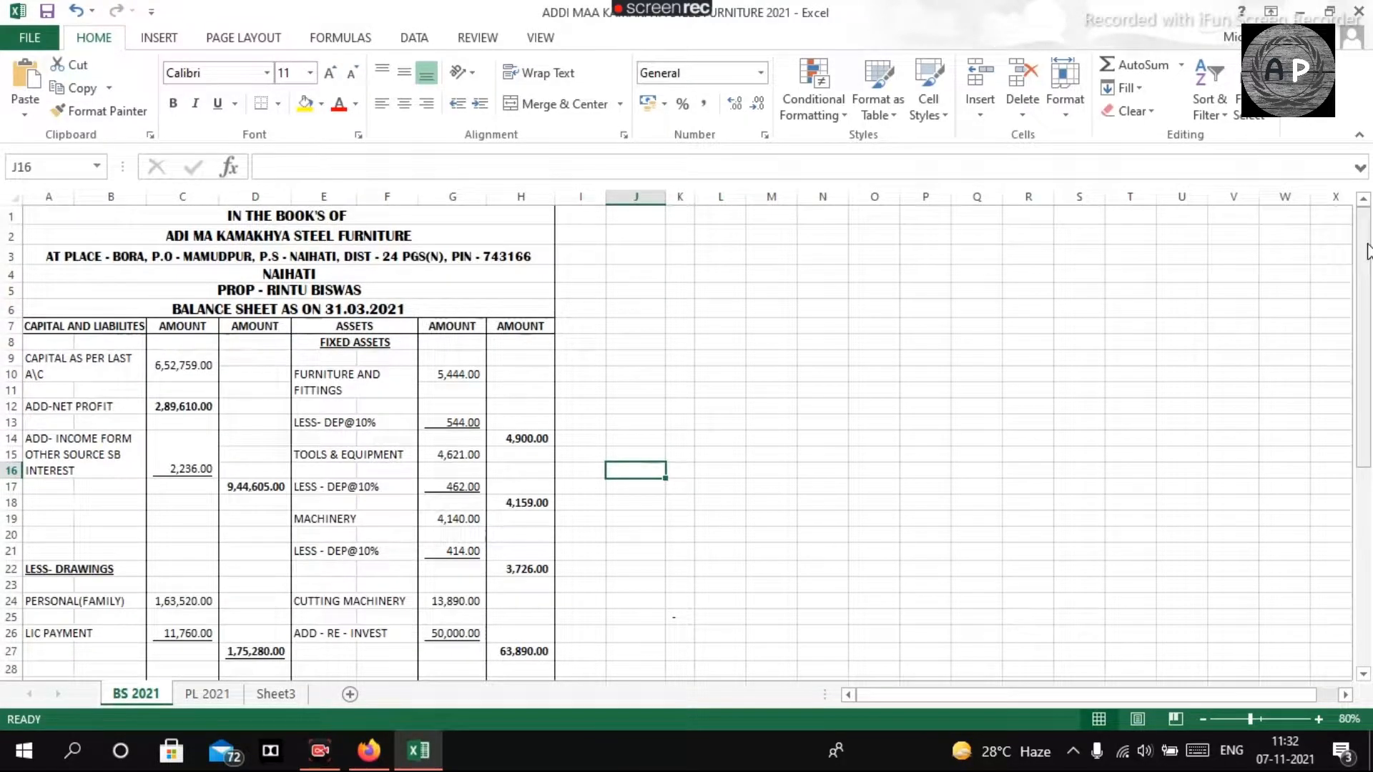
scroll(1367, 339, down, 3)
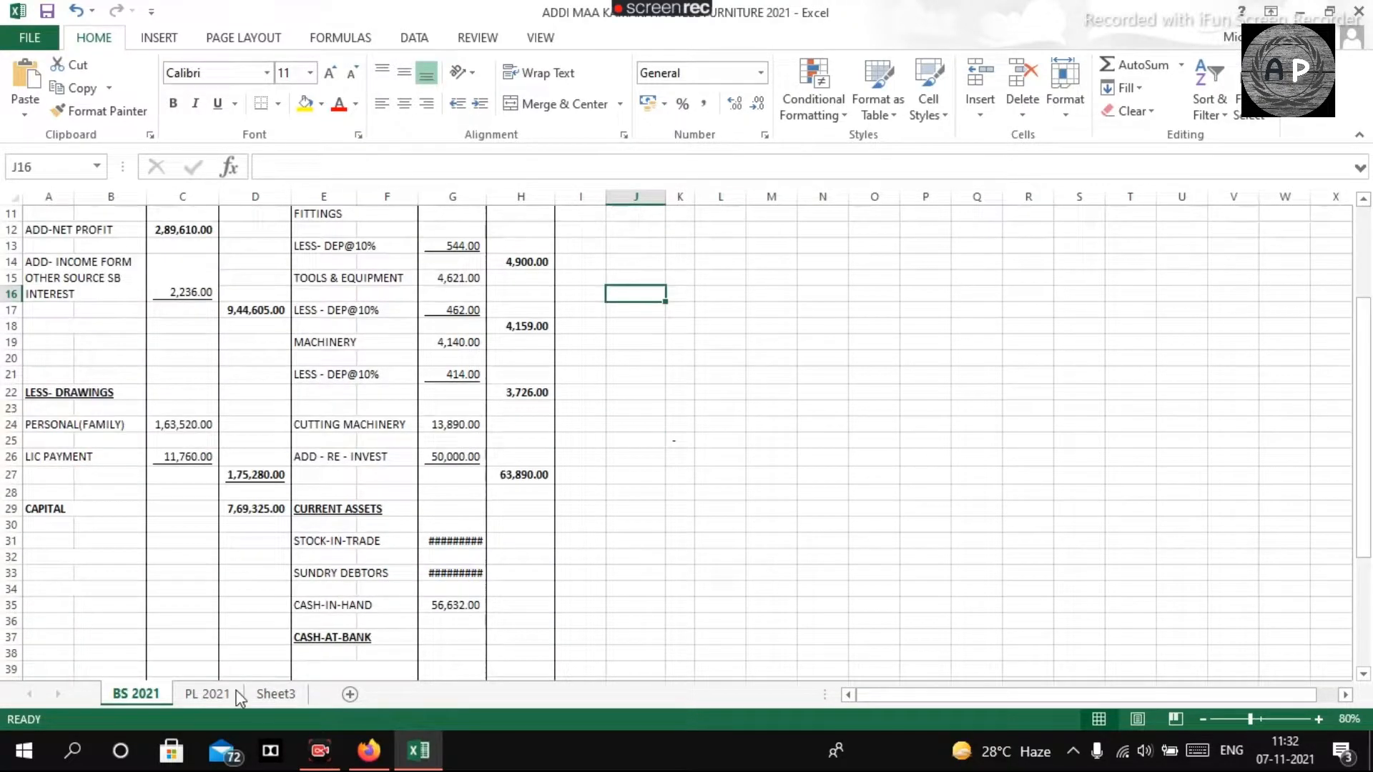
click(237, 692)
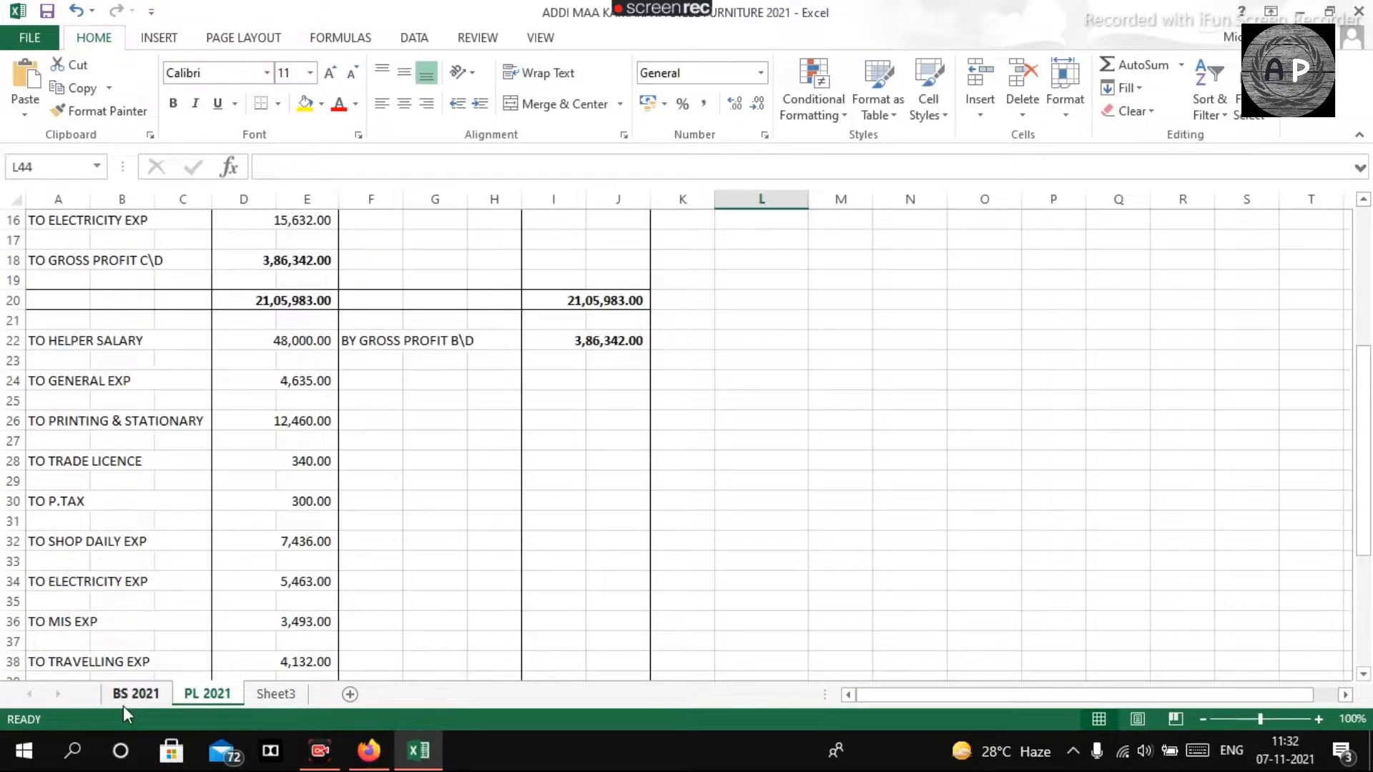
click(133, 694)
drag(1363, 421, 1362, 331)
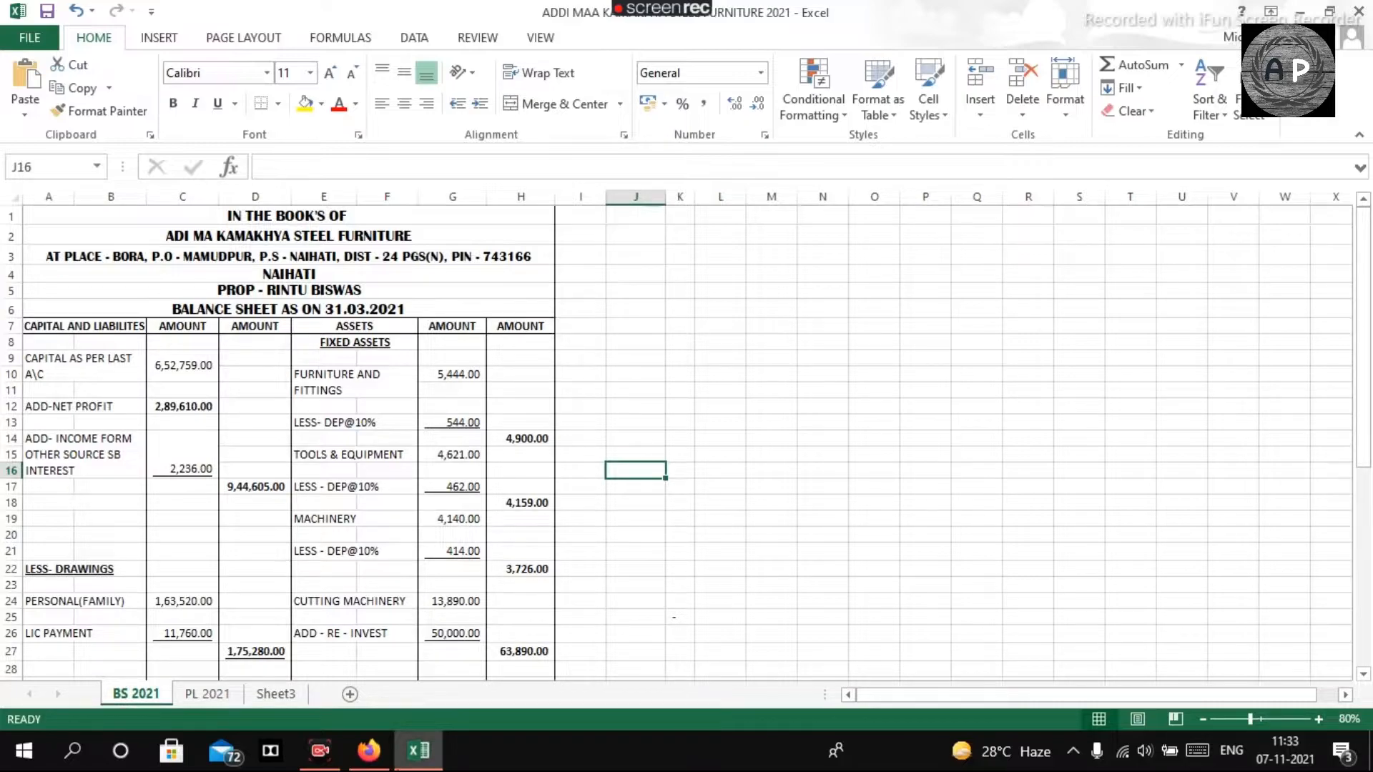
Switch to Firefox and log in to the e-Filing portal to reach the taxpayer's dashboard
click(368, 751)
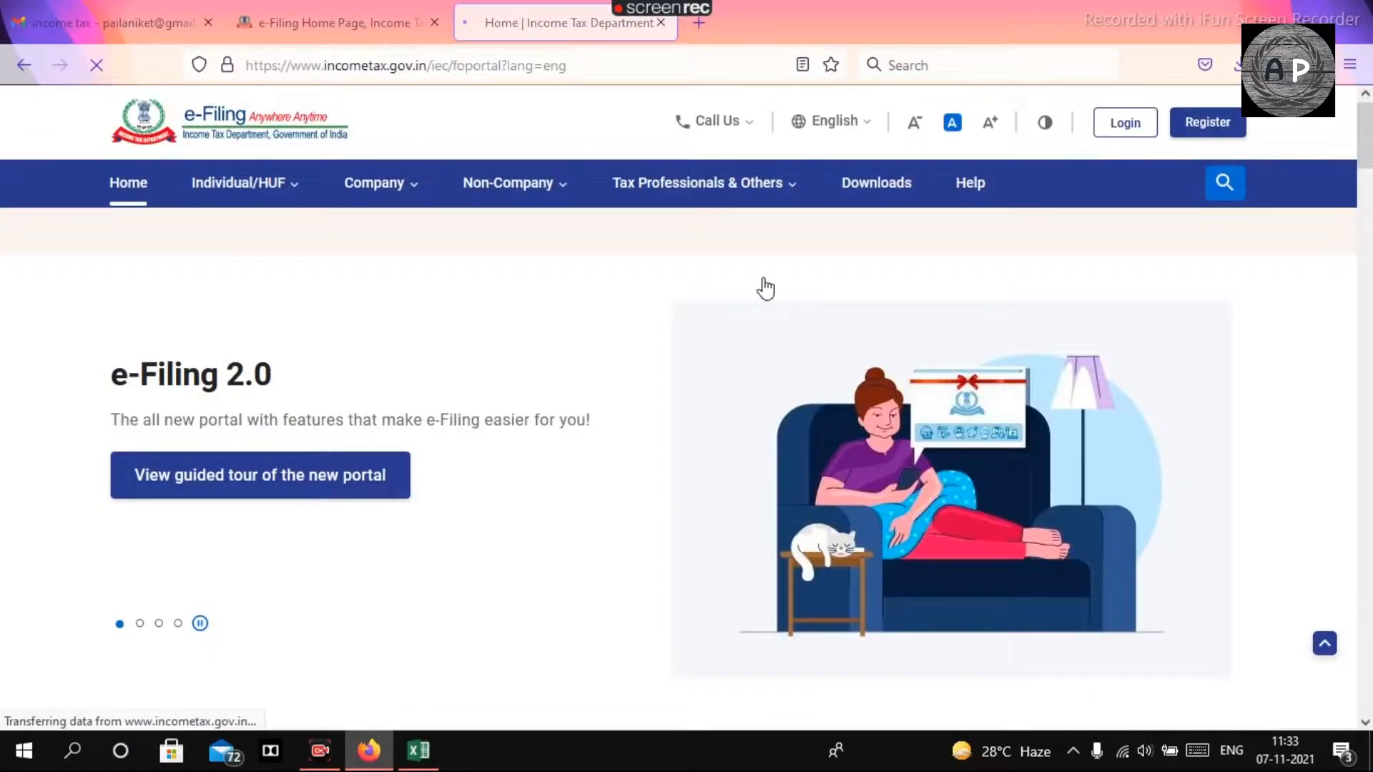
click(1115, 127)
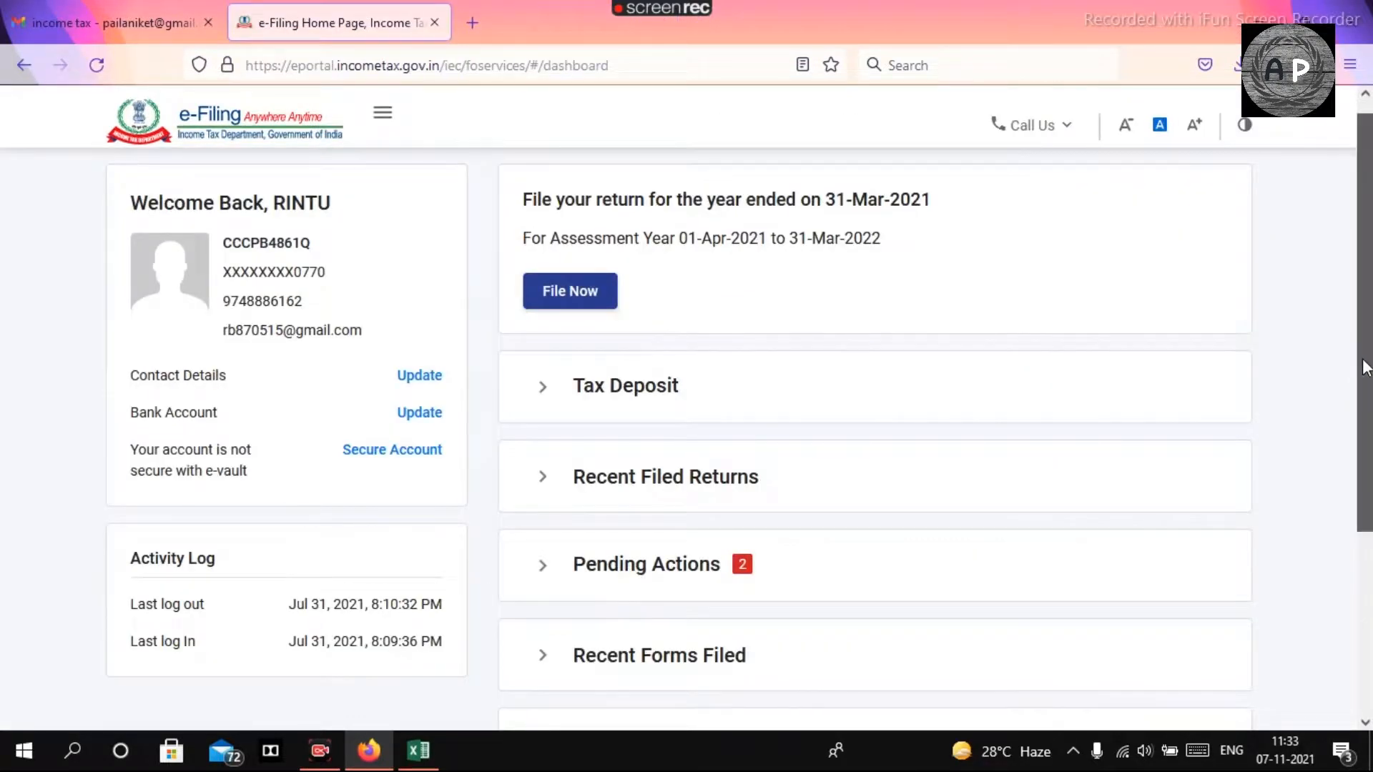
drag(1366, 368, 1365, 324)
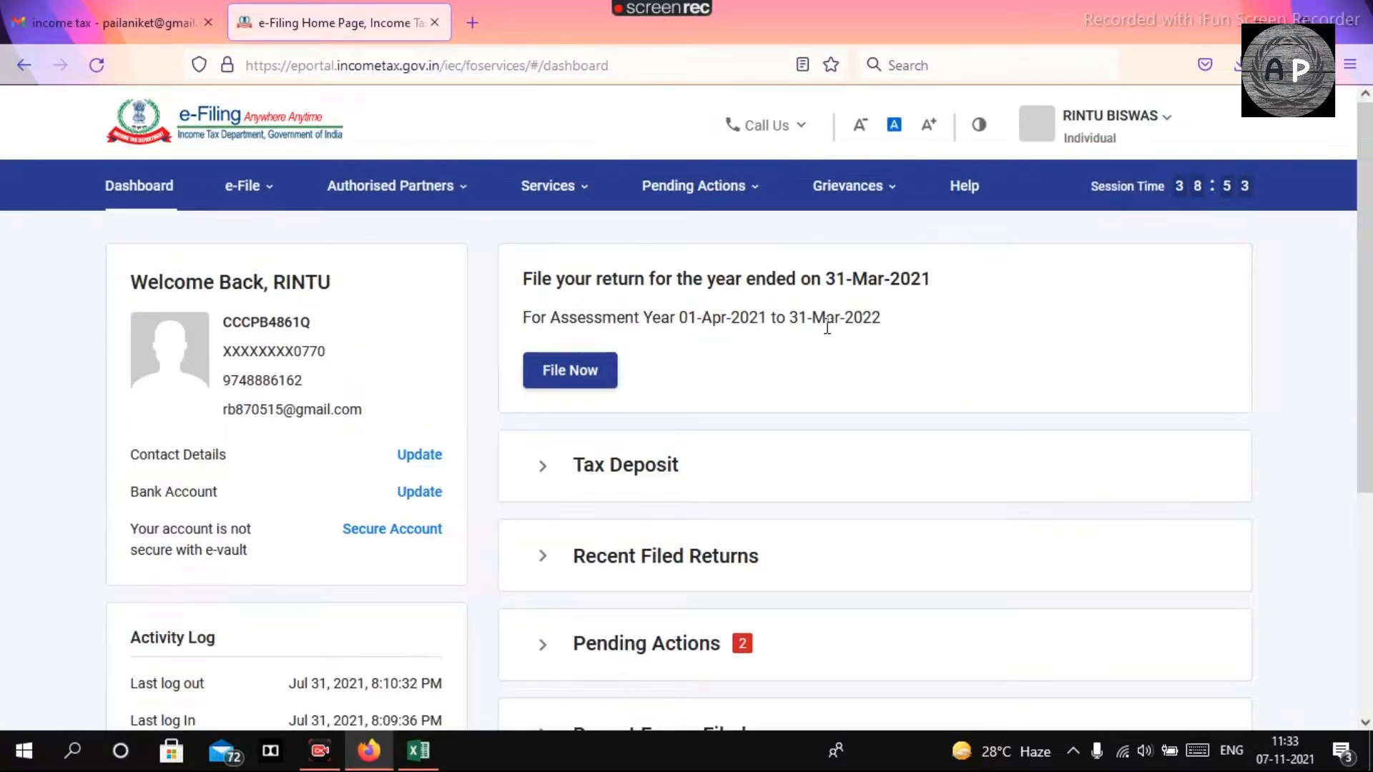
Begin filing the income tax return for assessment year 2021-22 (Current A.Y.) in online mode
click(599, 377)
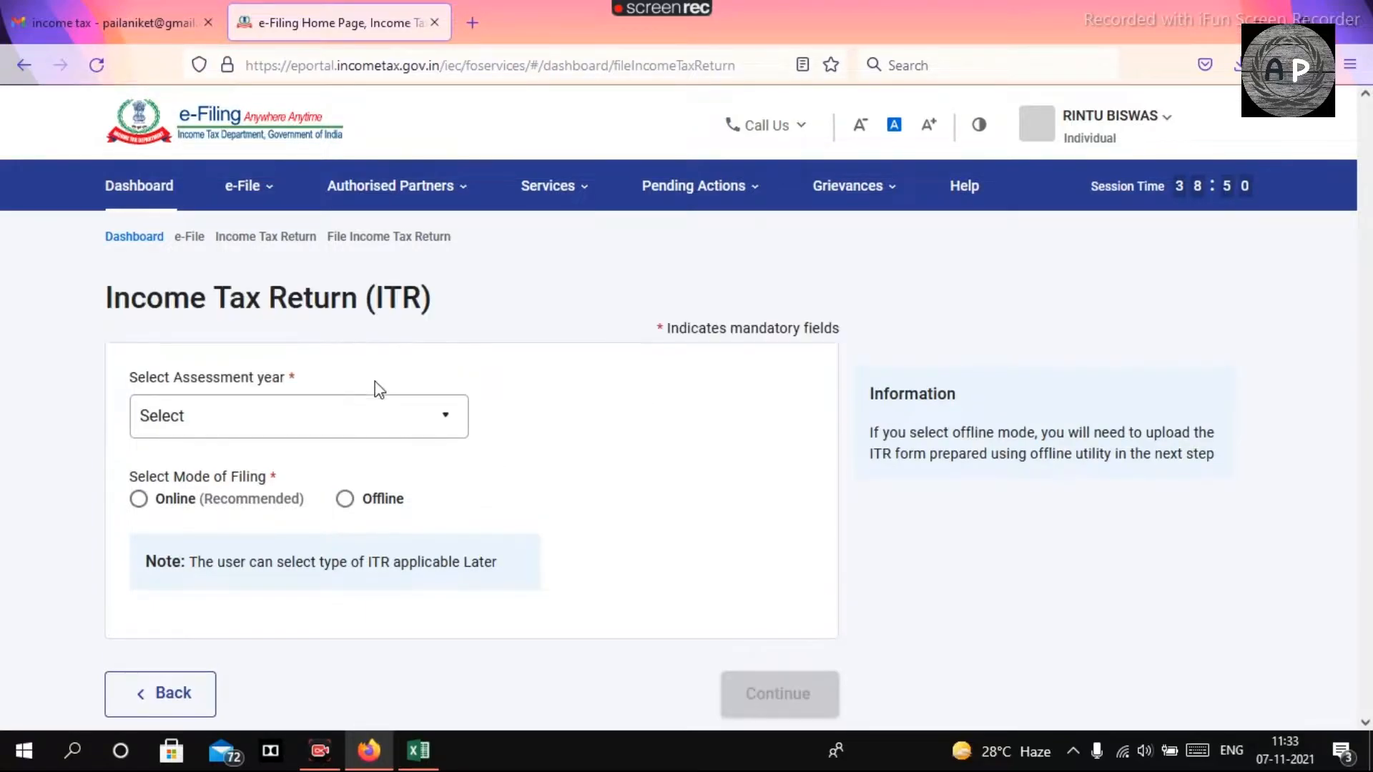
click(334, 423)
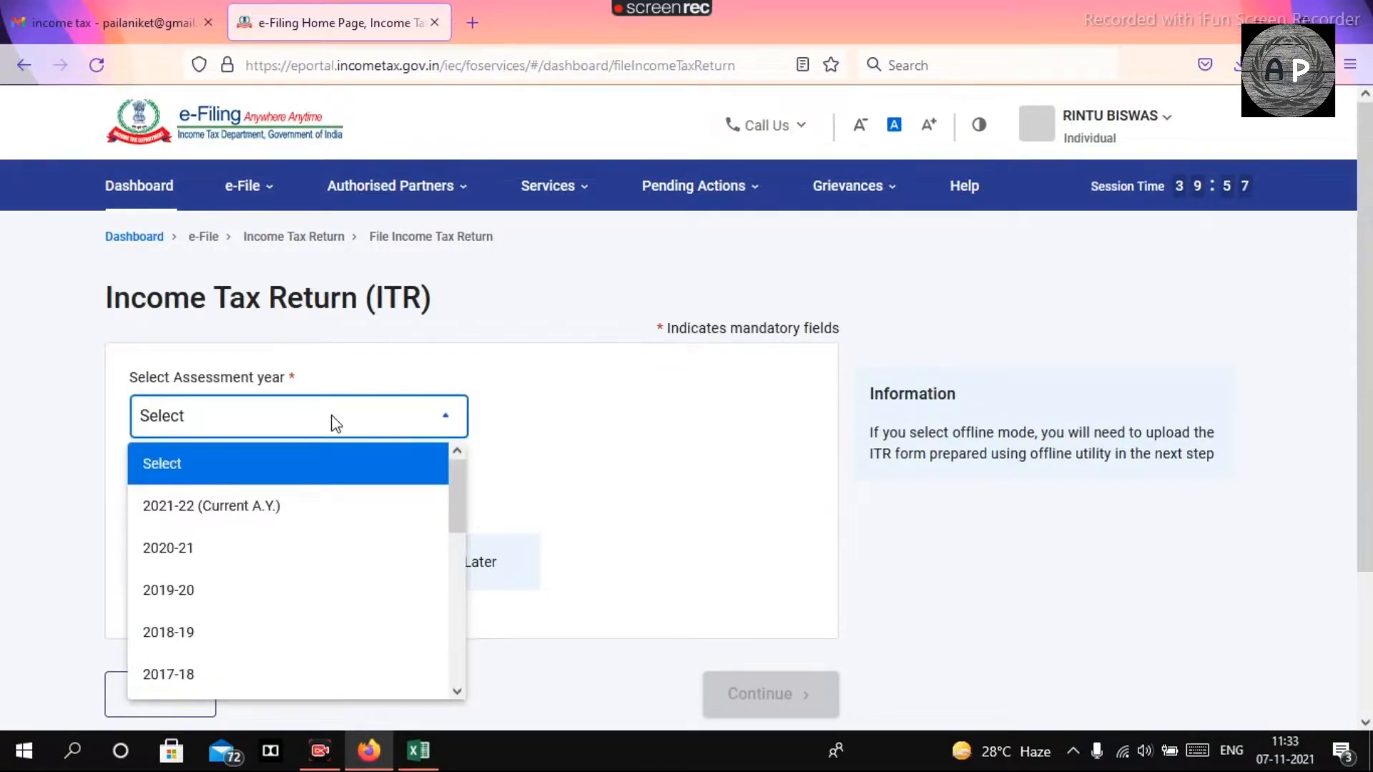
click(272, 506)
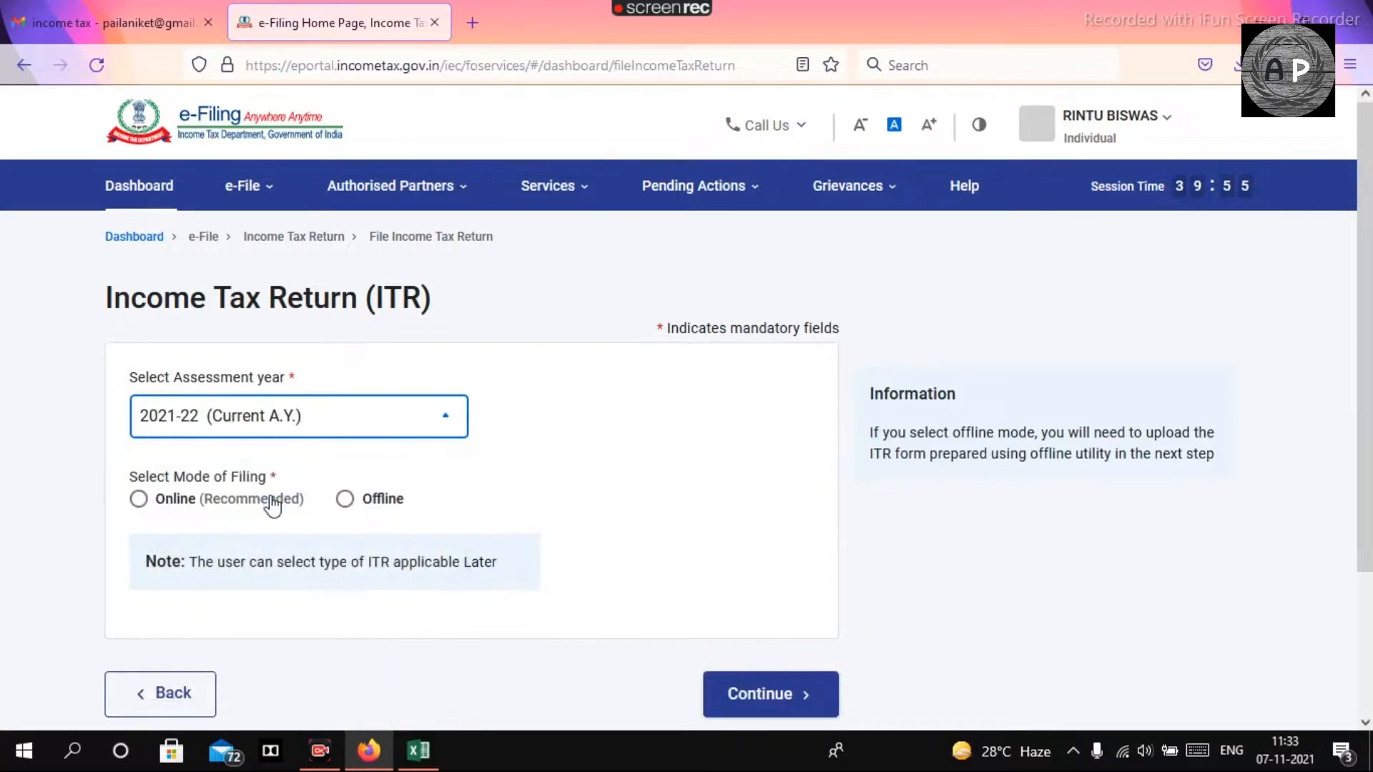
click(145, 505)
click(737, 695)
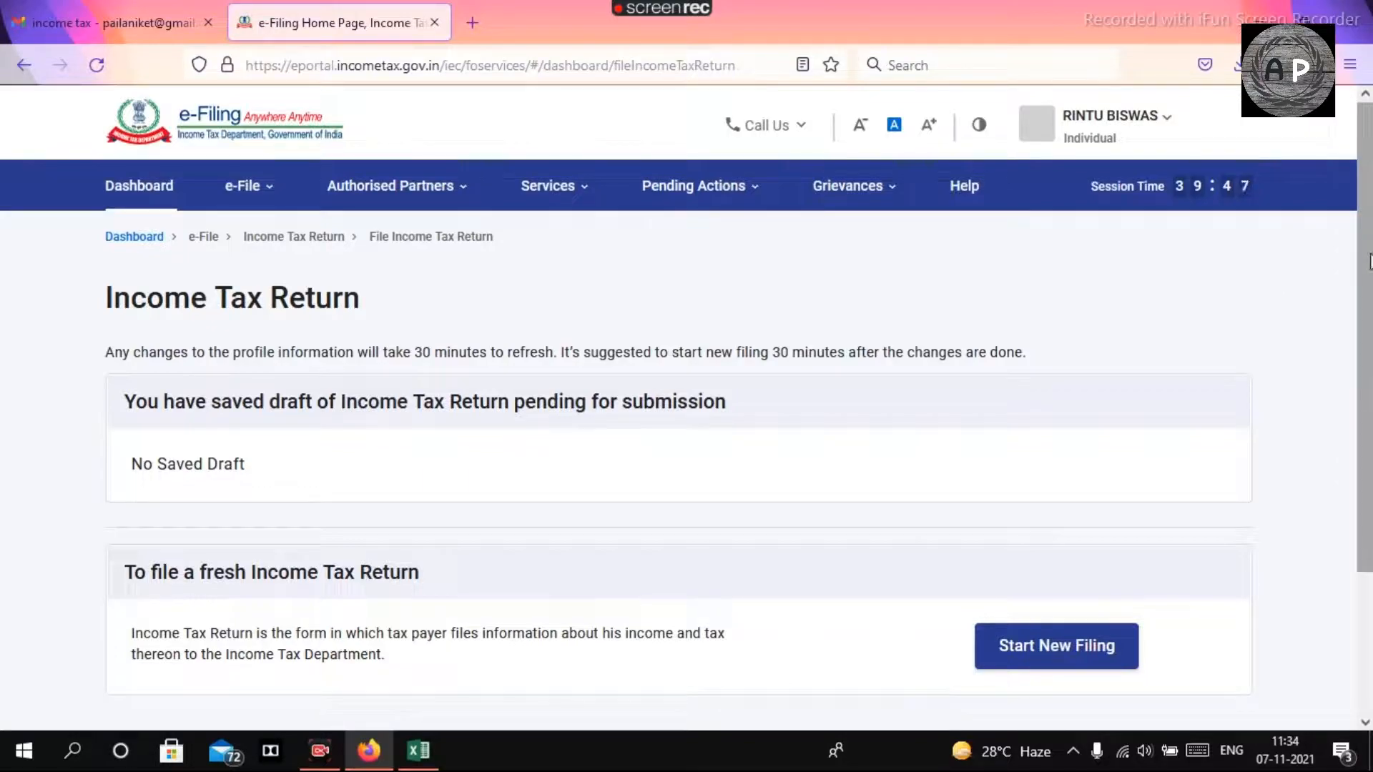
Start a new income tax return filing with Individual as the applicable status
scroll(1364, 336, down, 1)
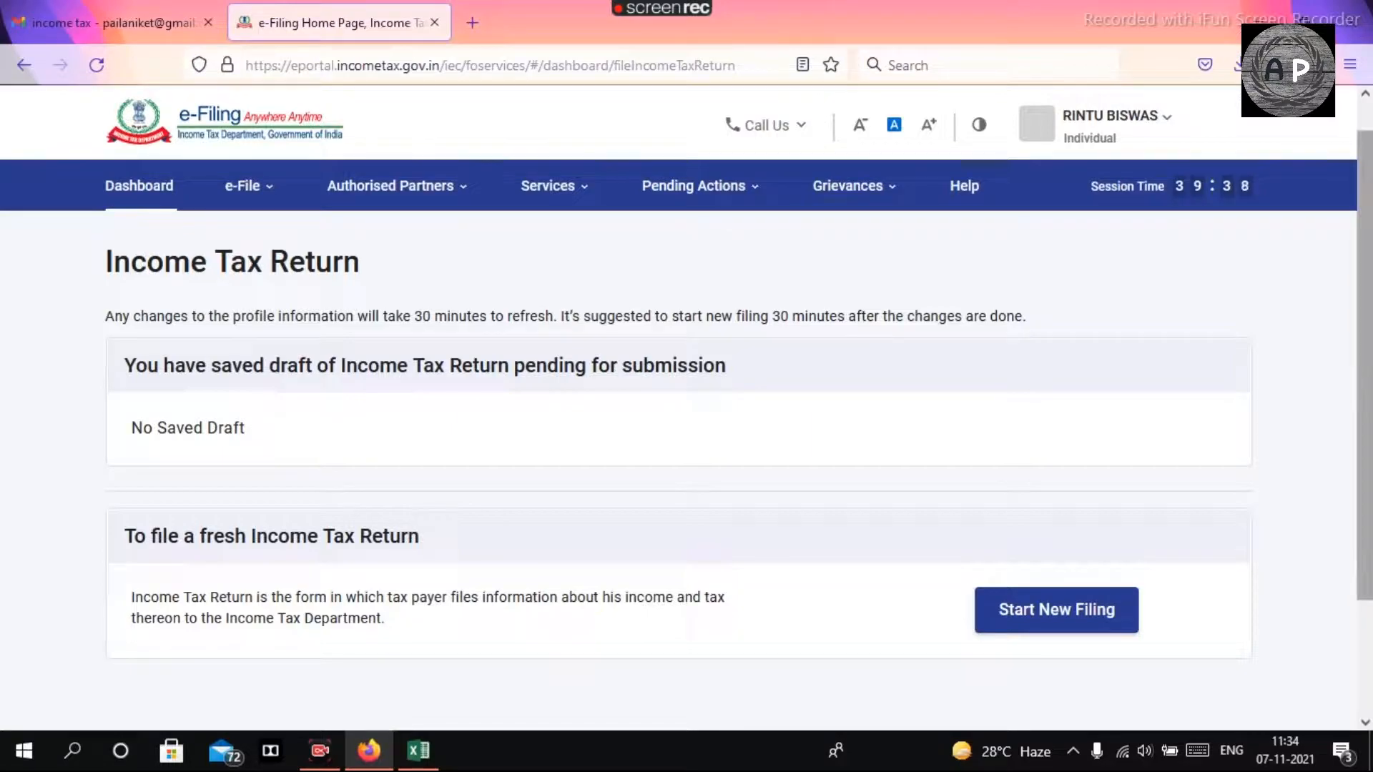
scroll(1367, 195, down, 1)
scroll(1367, 194, down, 2)
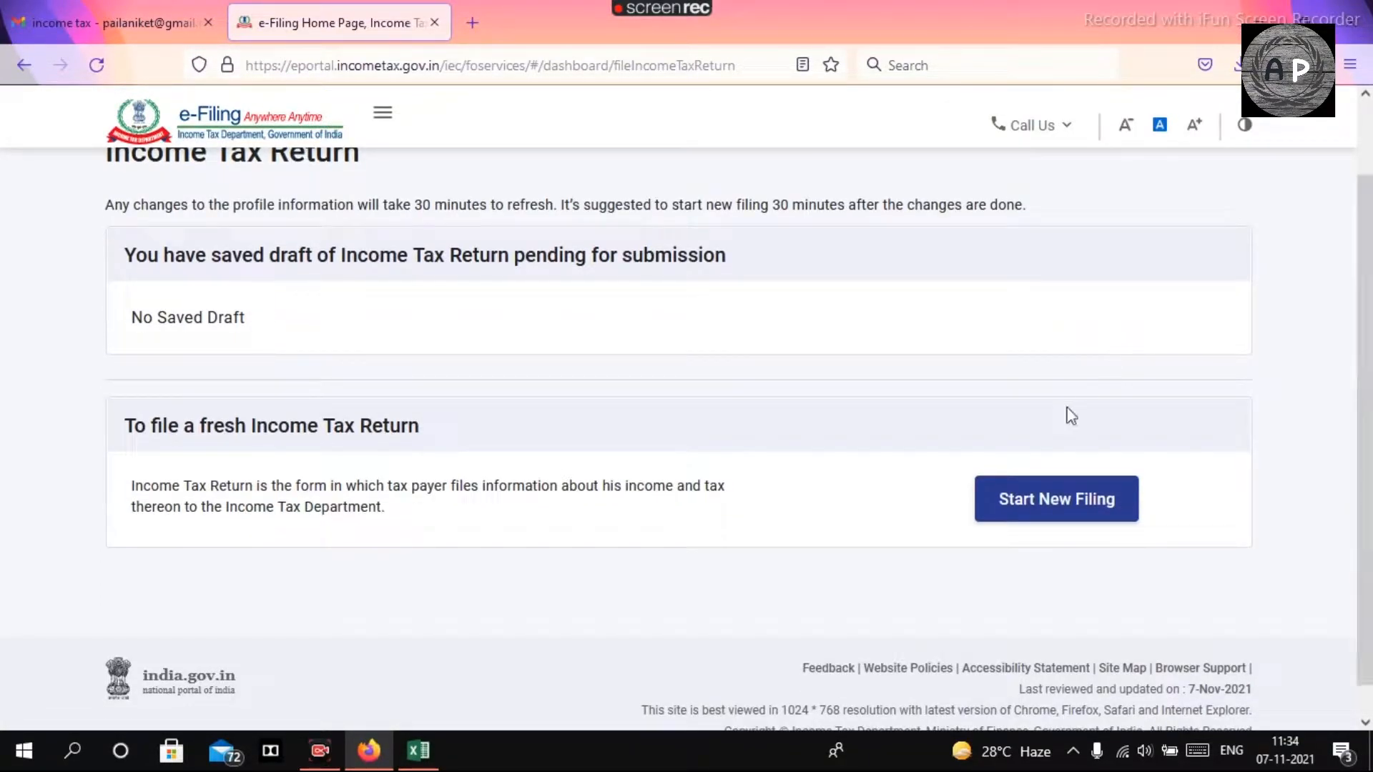
click(1026, 500)
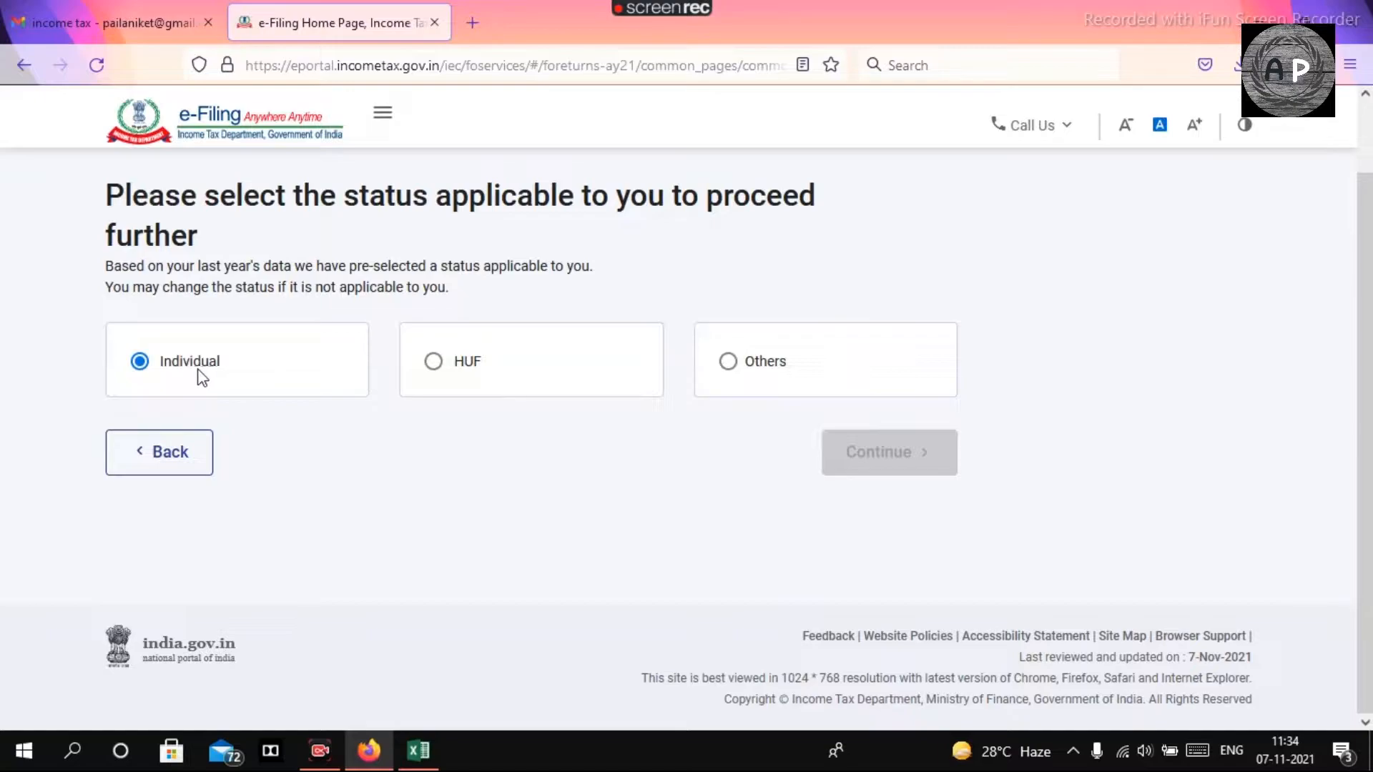
click(139, 362)
click(896, 460)
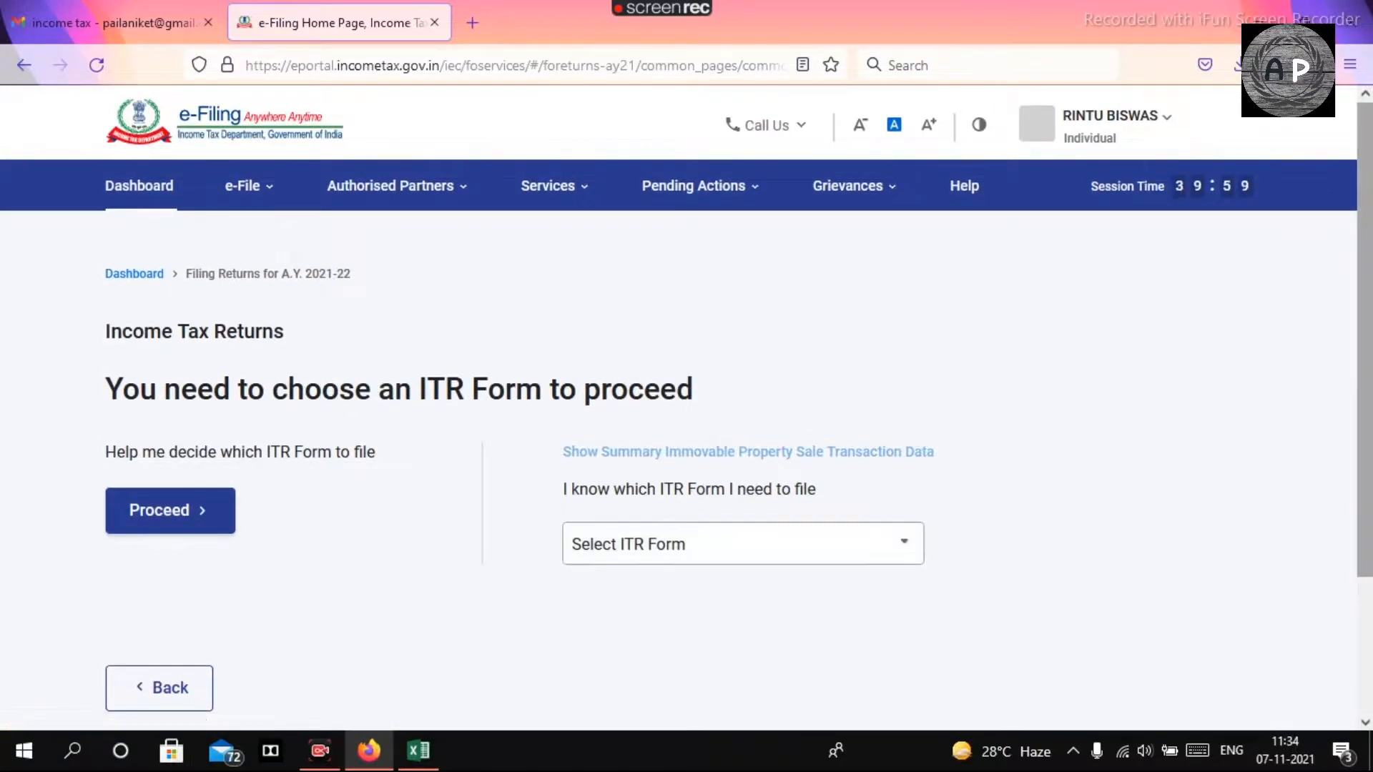
Select ITR - 4 as the form to file, proceed with it and get the return started
scroll(871, 472, down, 1)
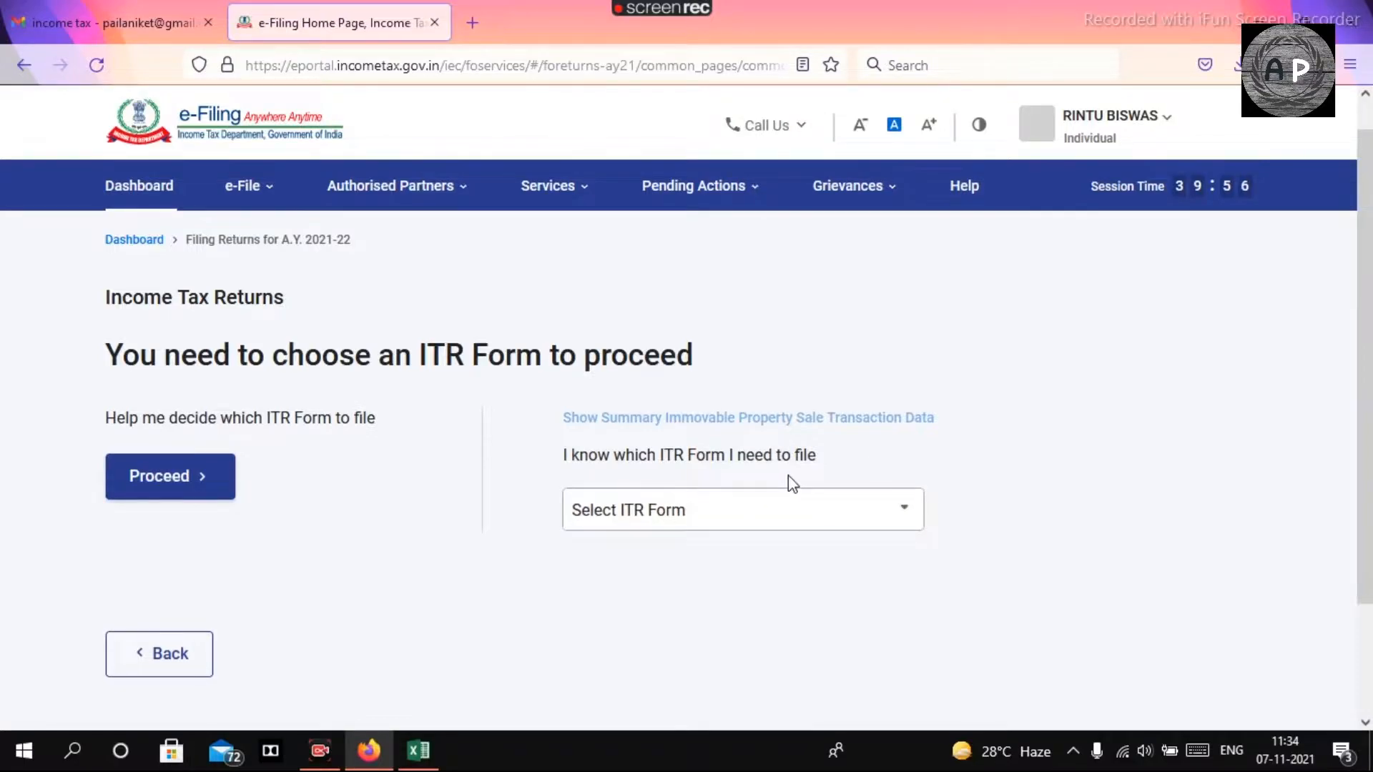
click(747, 515)
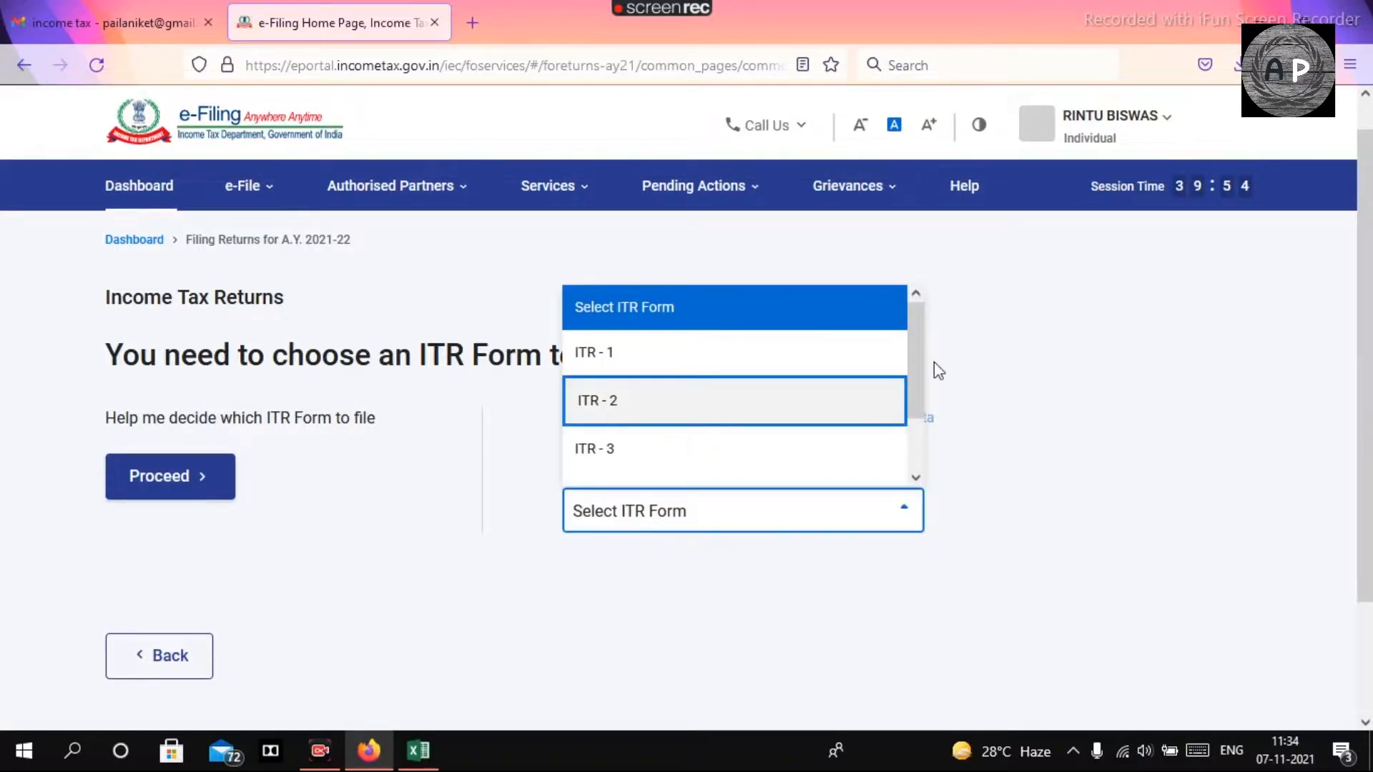
drag(916, 370, 916, 406)
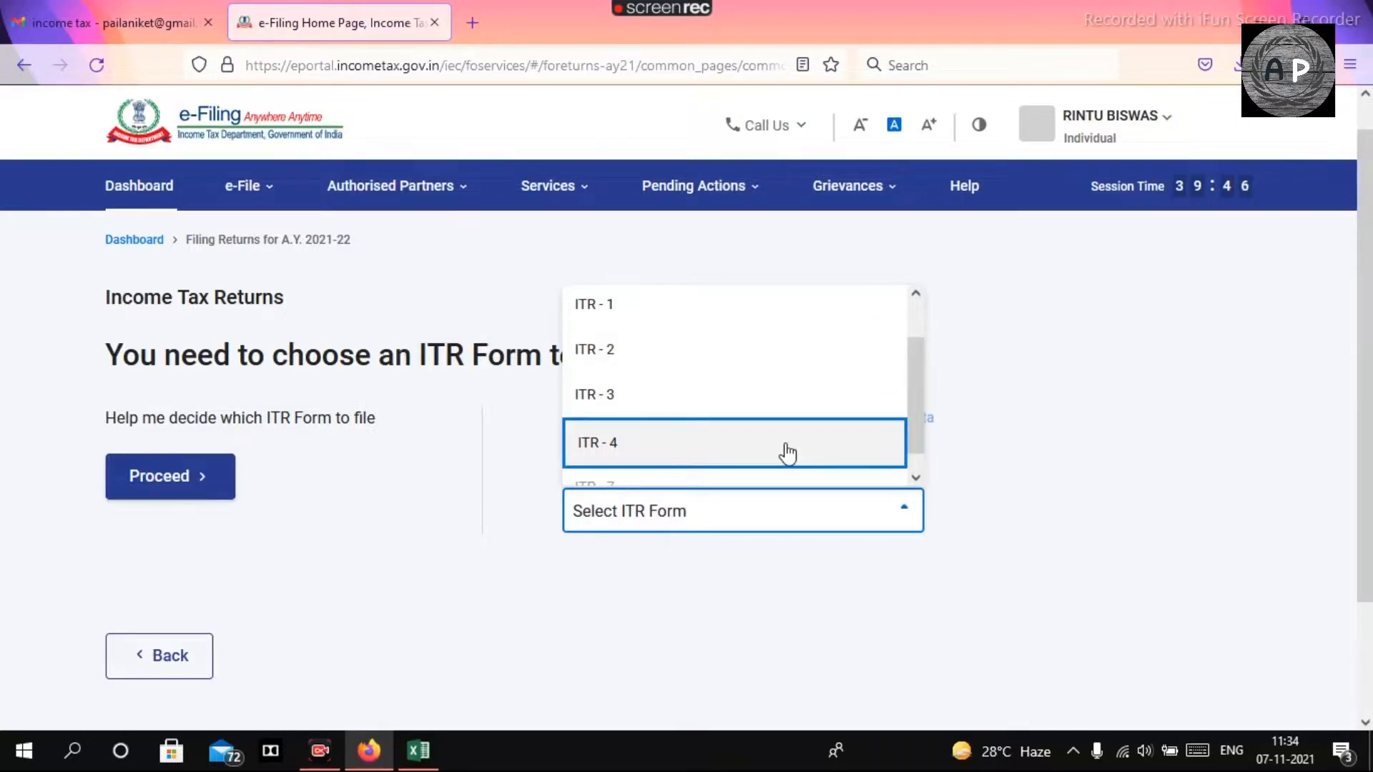
click(786, 449)
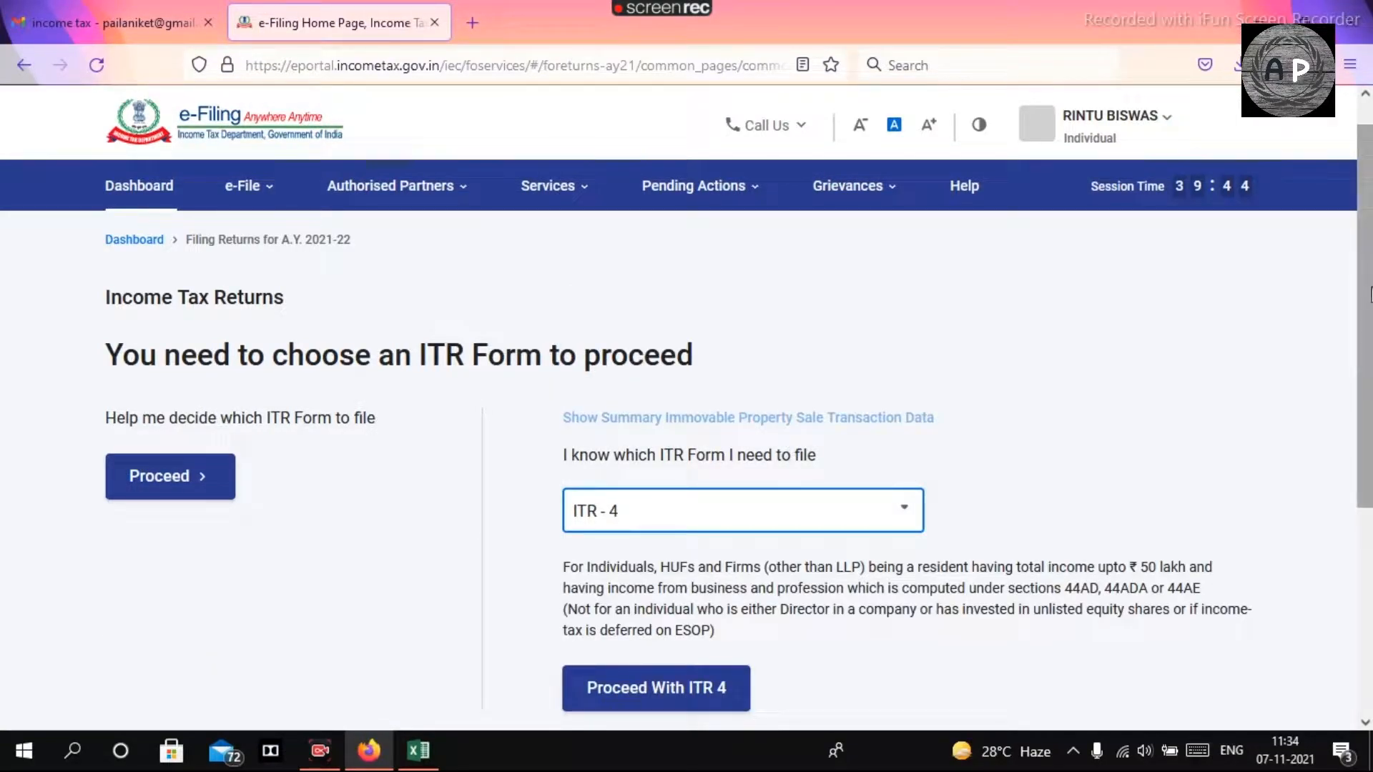
scroll(1369, 315, down, 1)
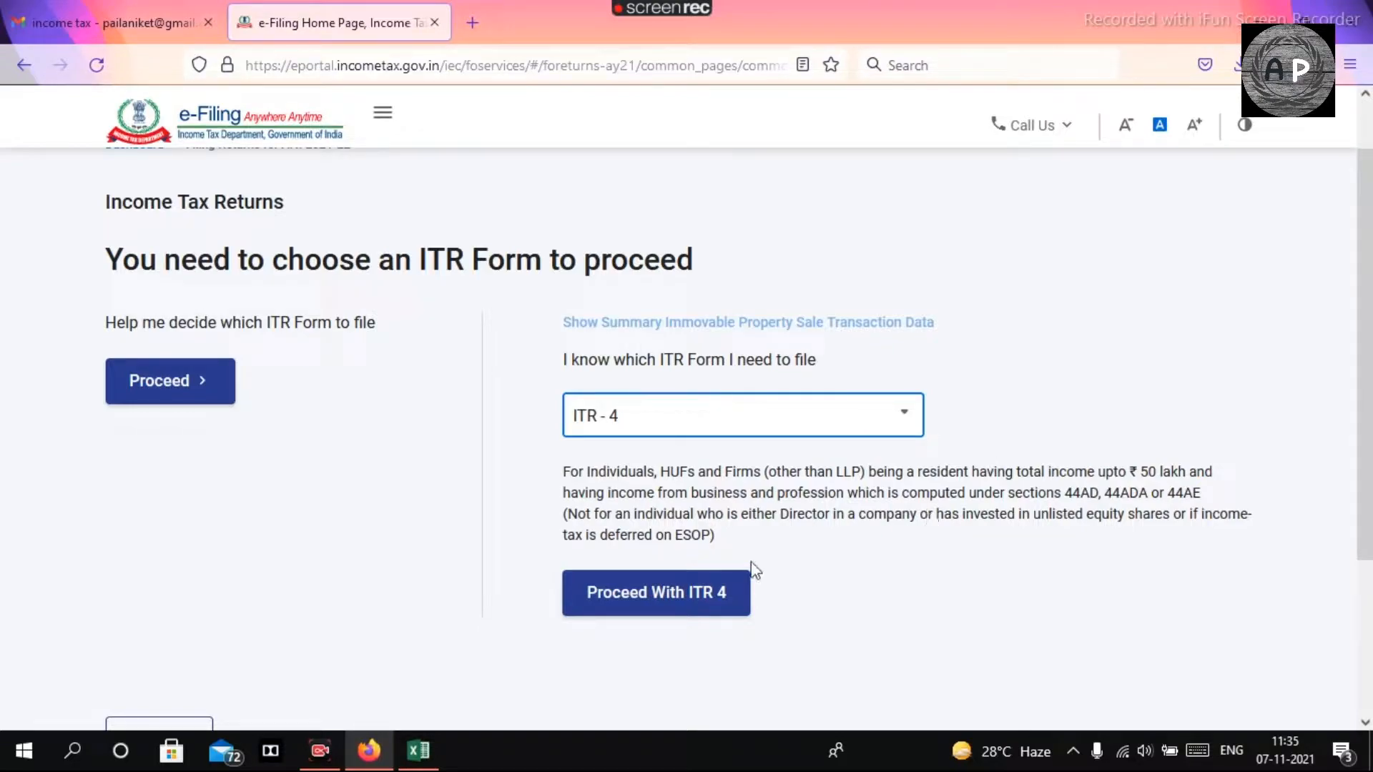
click(683, 613)
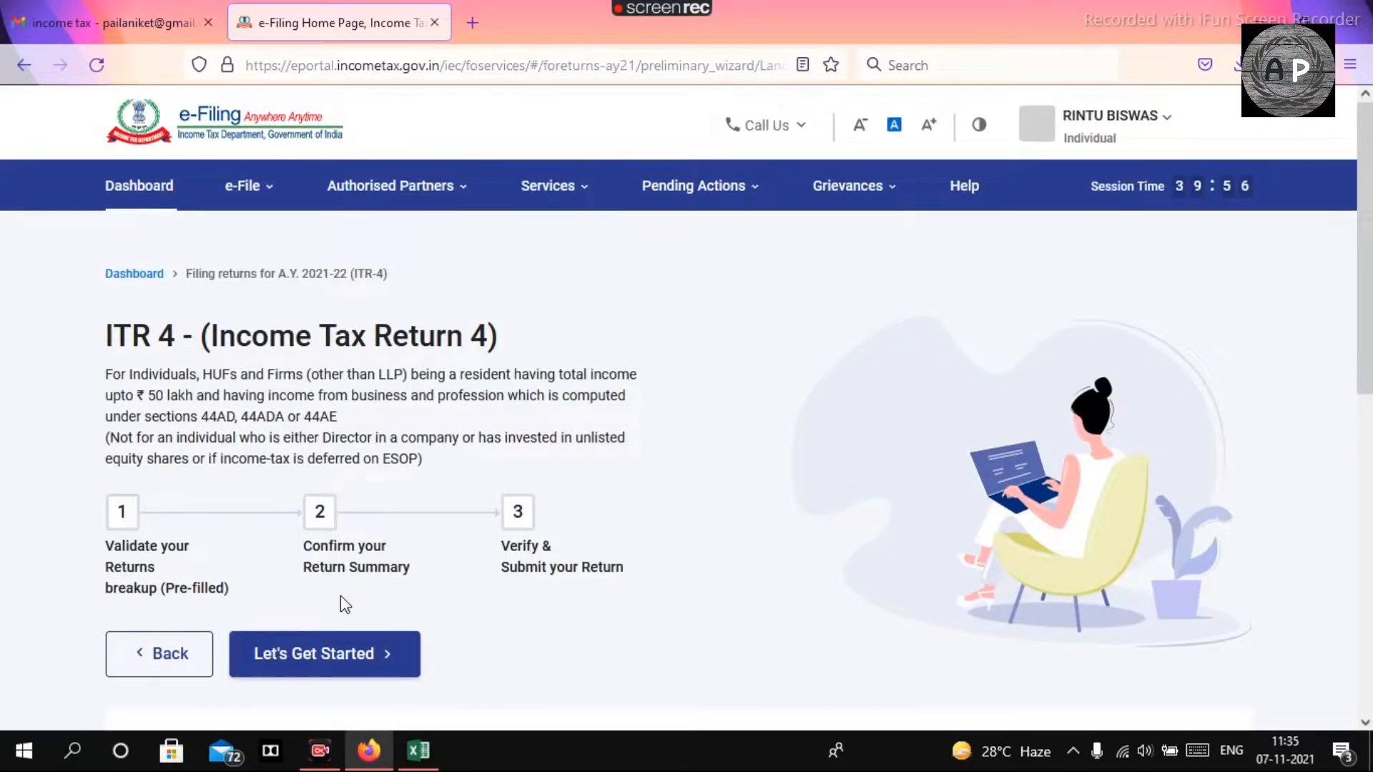
click(309, 679)
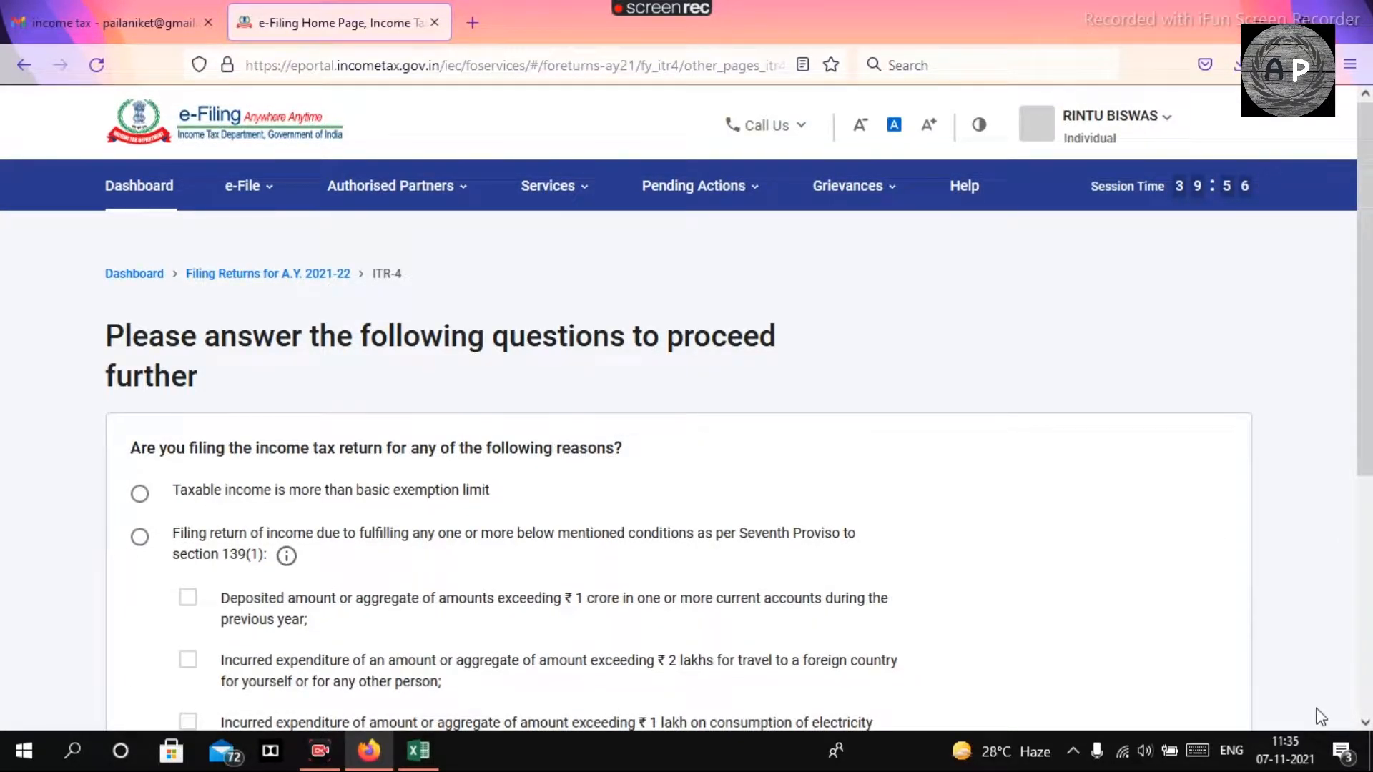
Read through the reasons for filing the return, choose Others and continue
scroll(1368, 314, down, 1)
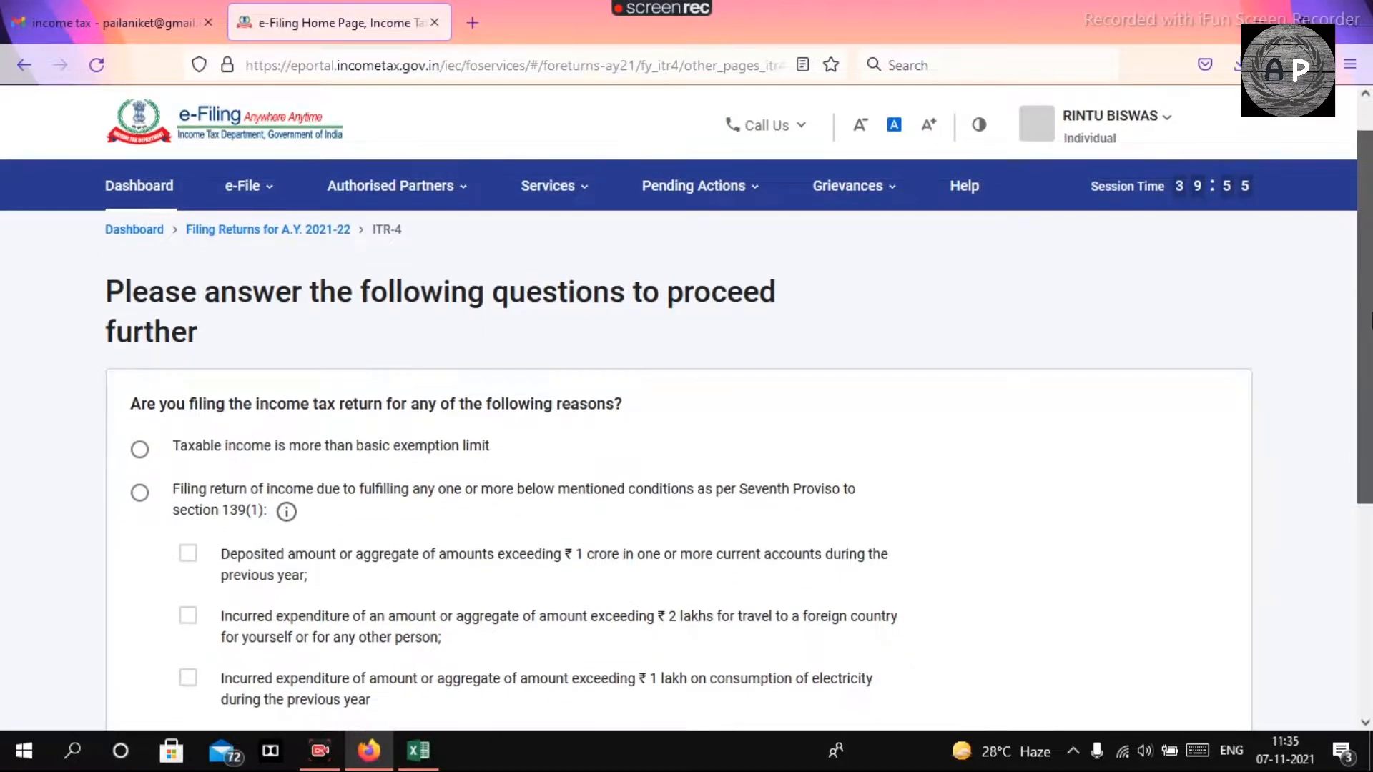
scroll(1369, 320, down, 1)
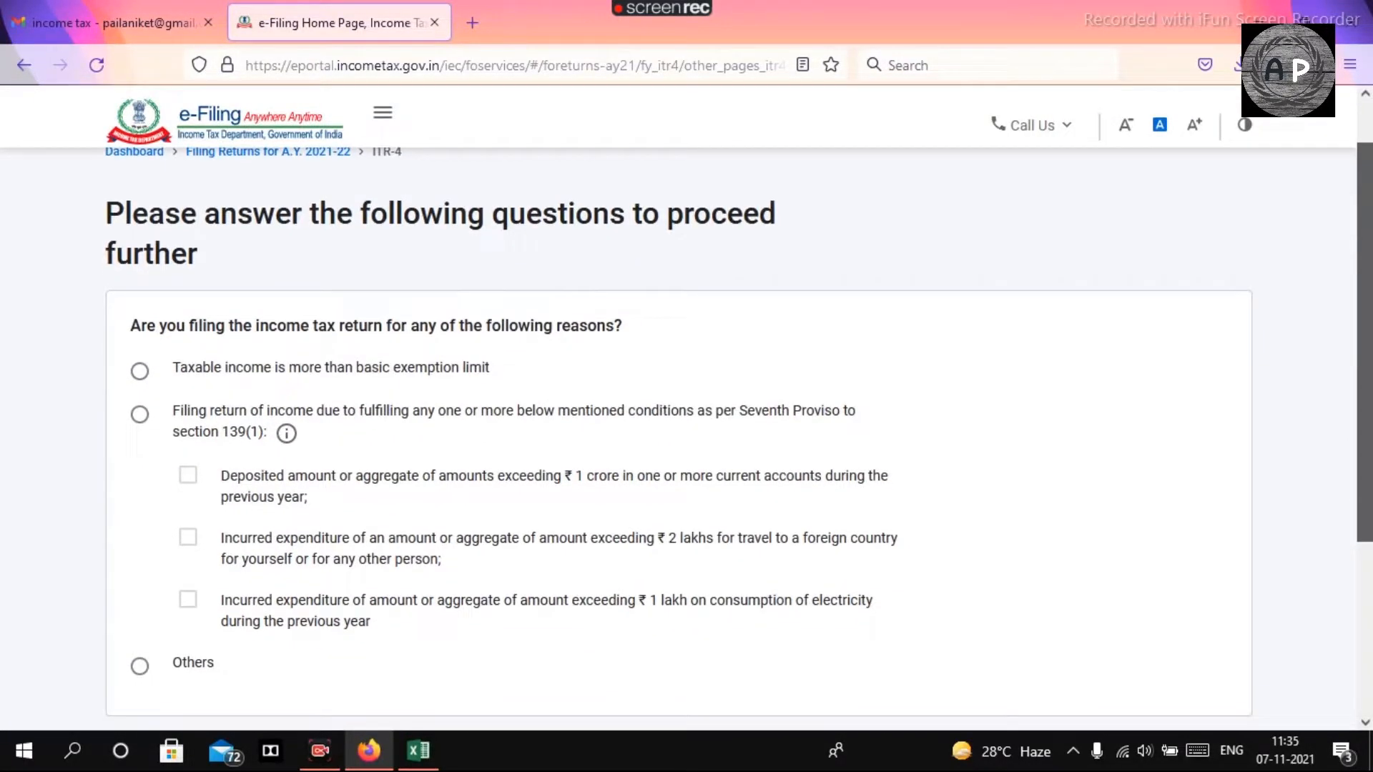
drag(1367, 322, 1367, 333)
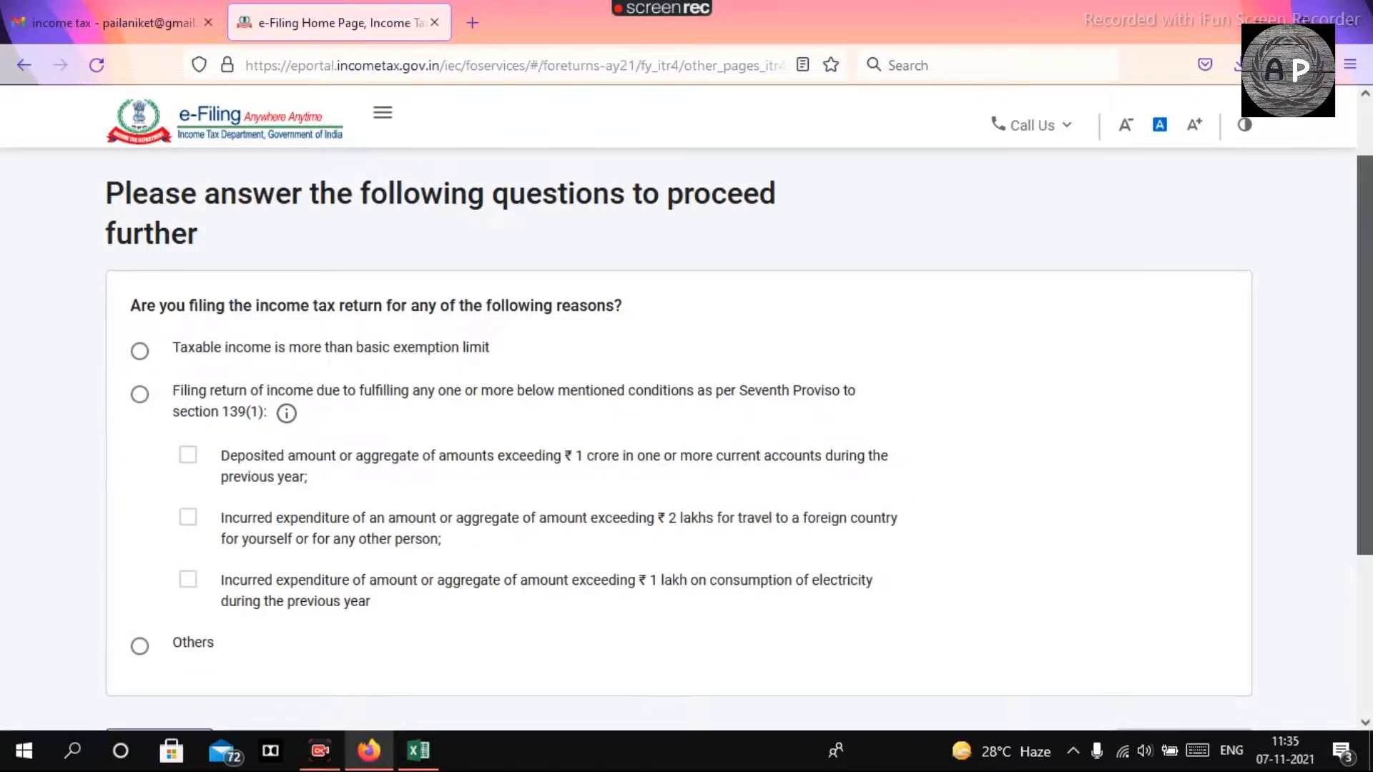
drag(1364, 355, 1365, 354)
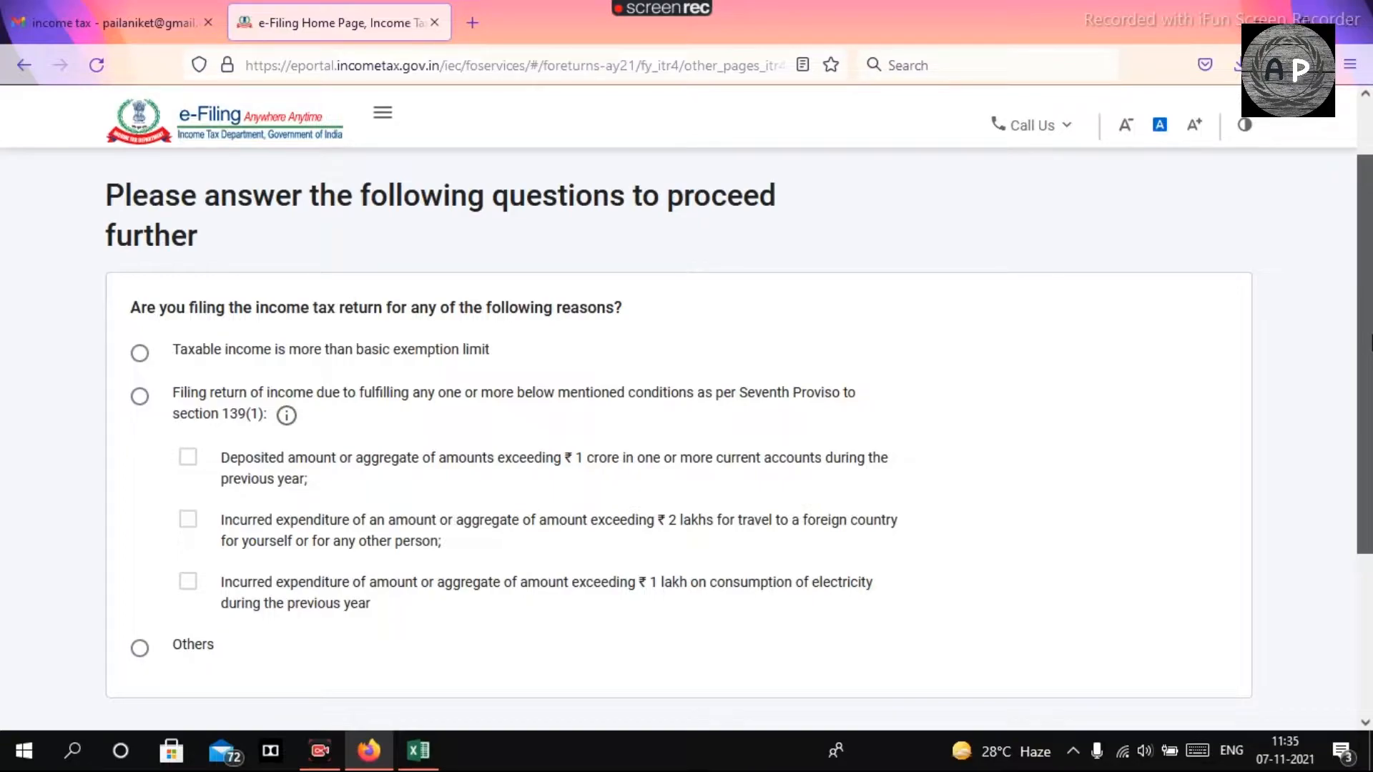
drag(1371, 336, 1371, 338)
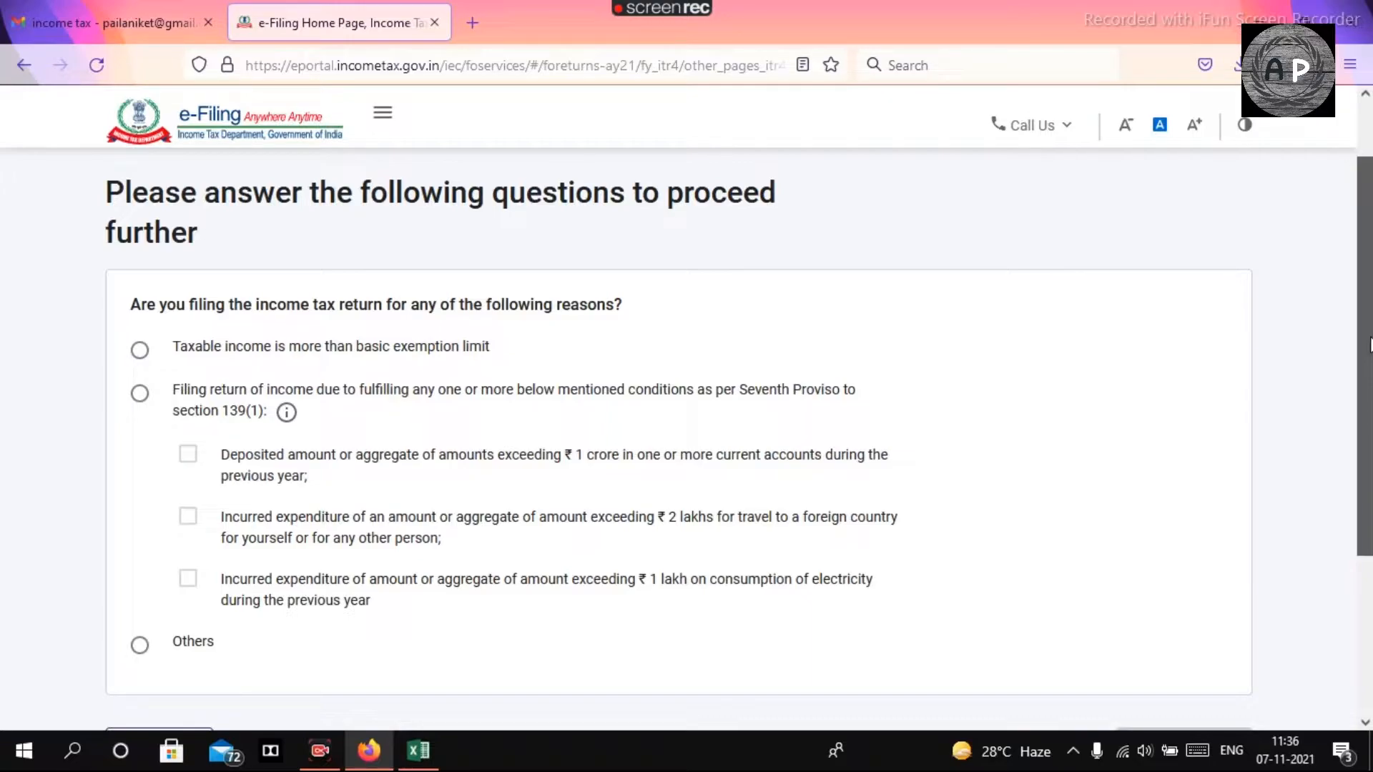
drag(1370, 345, 1370, 347)
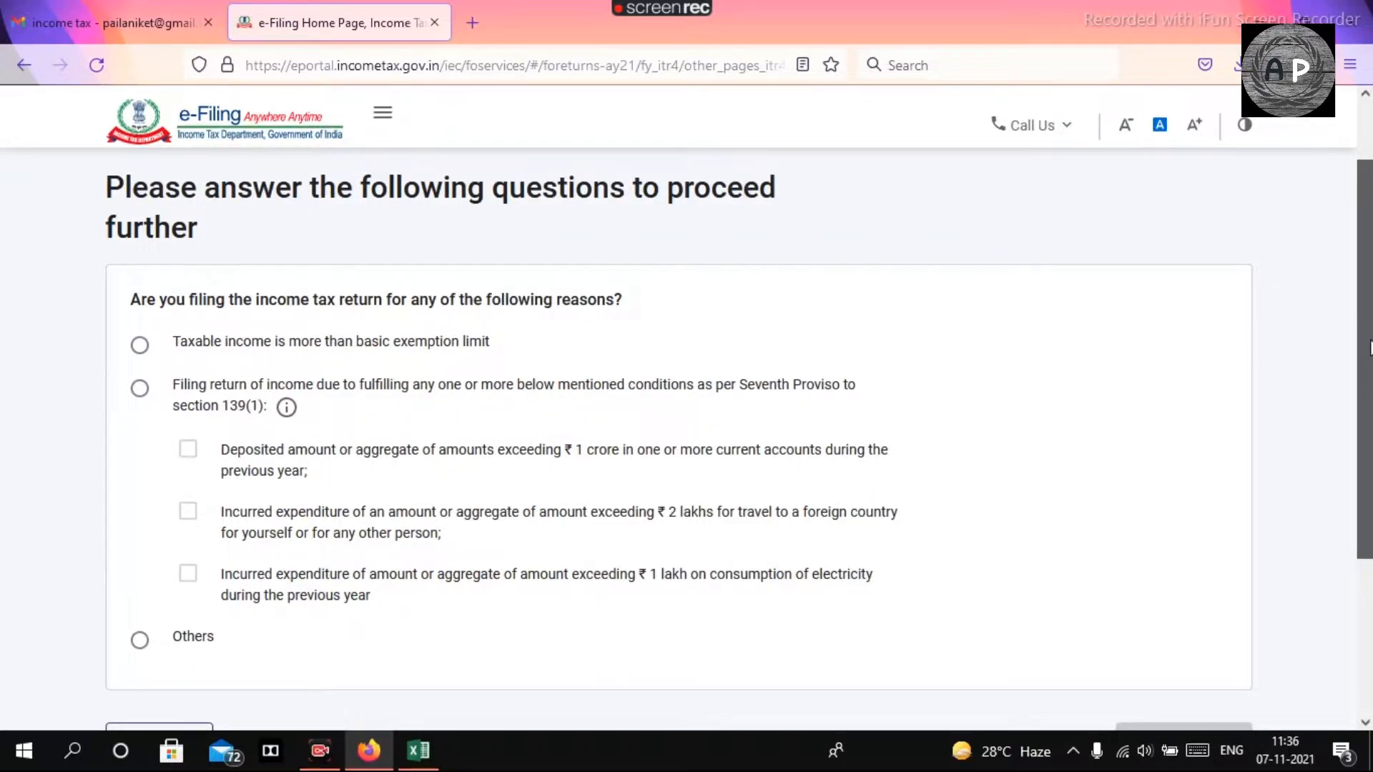
drag(1371, 349, 1371, 360)
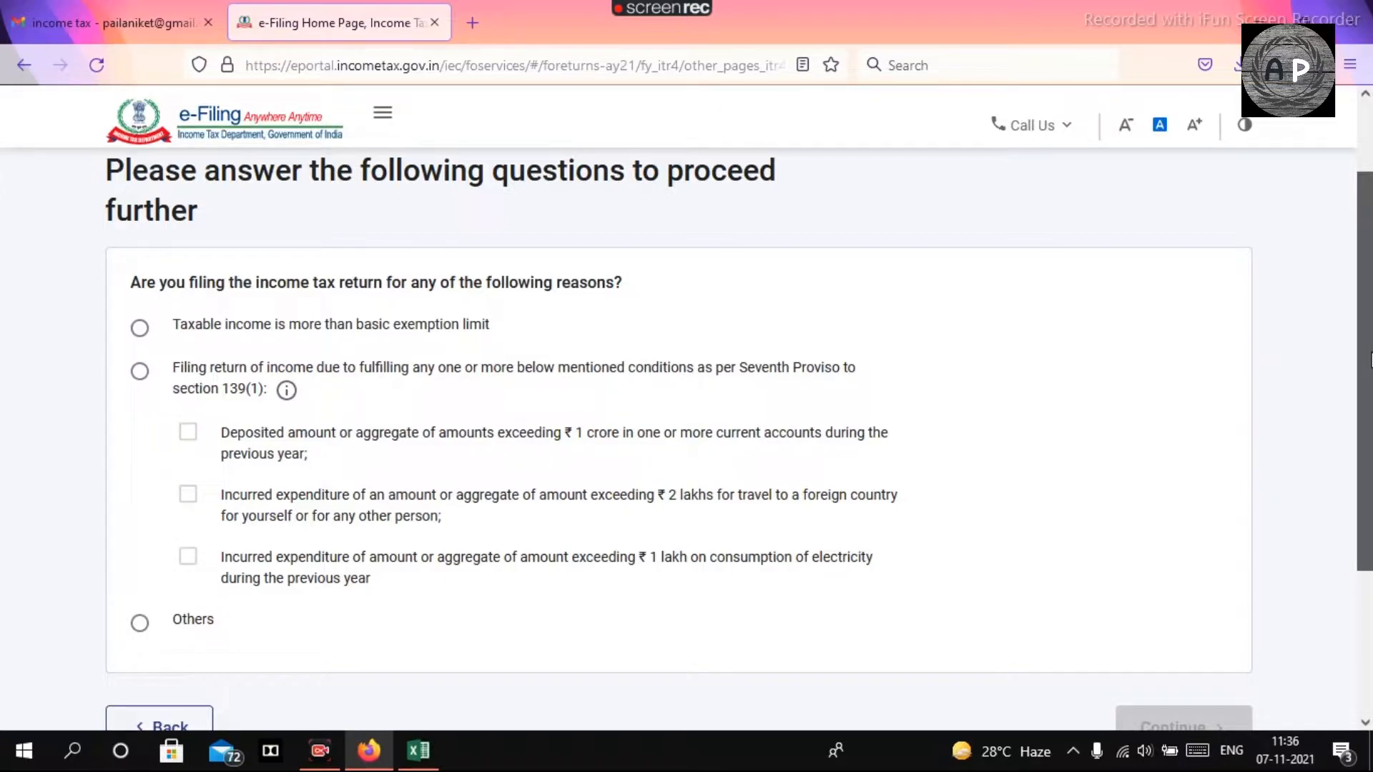
scroll(1370, 361, down, 1)
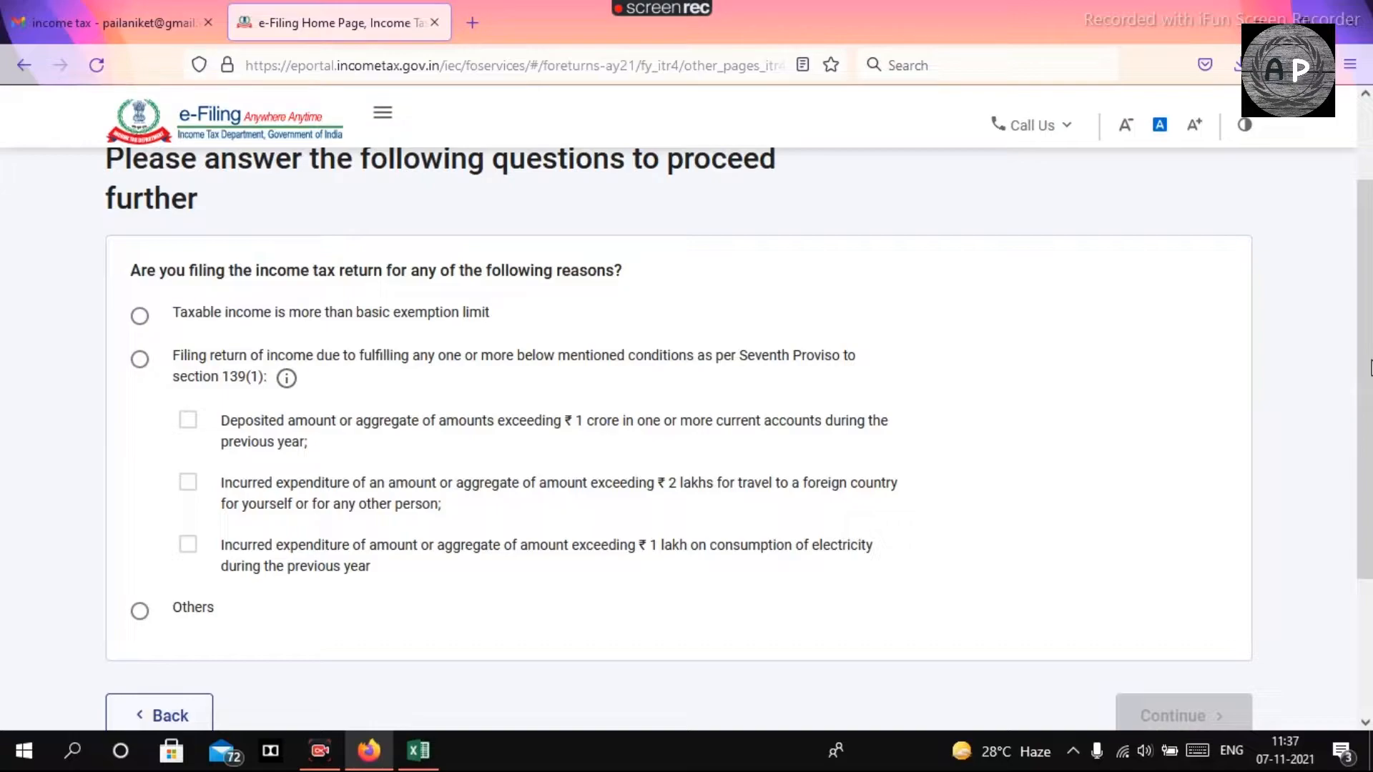
scroll(1345, 429, down, 1)
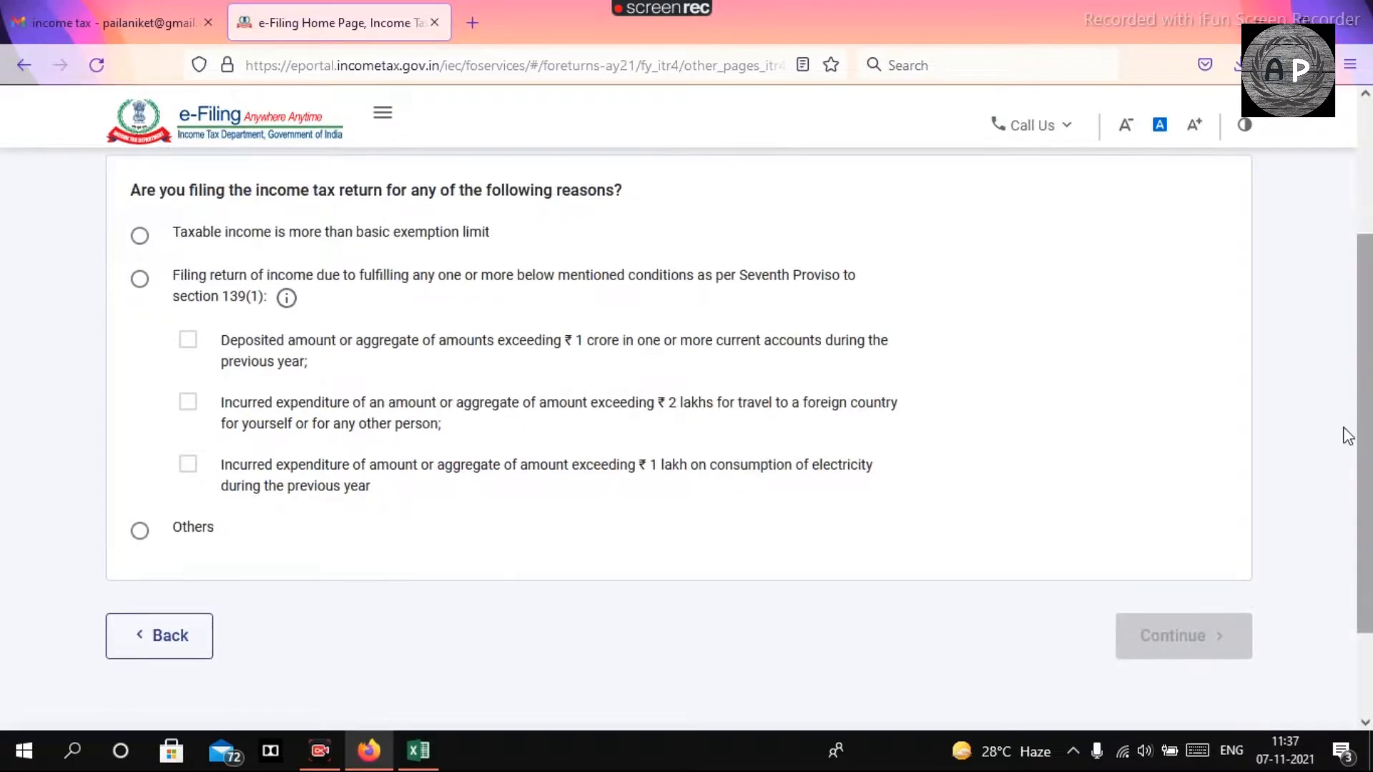
click(140, 531)
click(1193, 644)
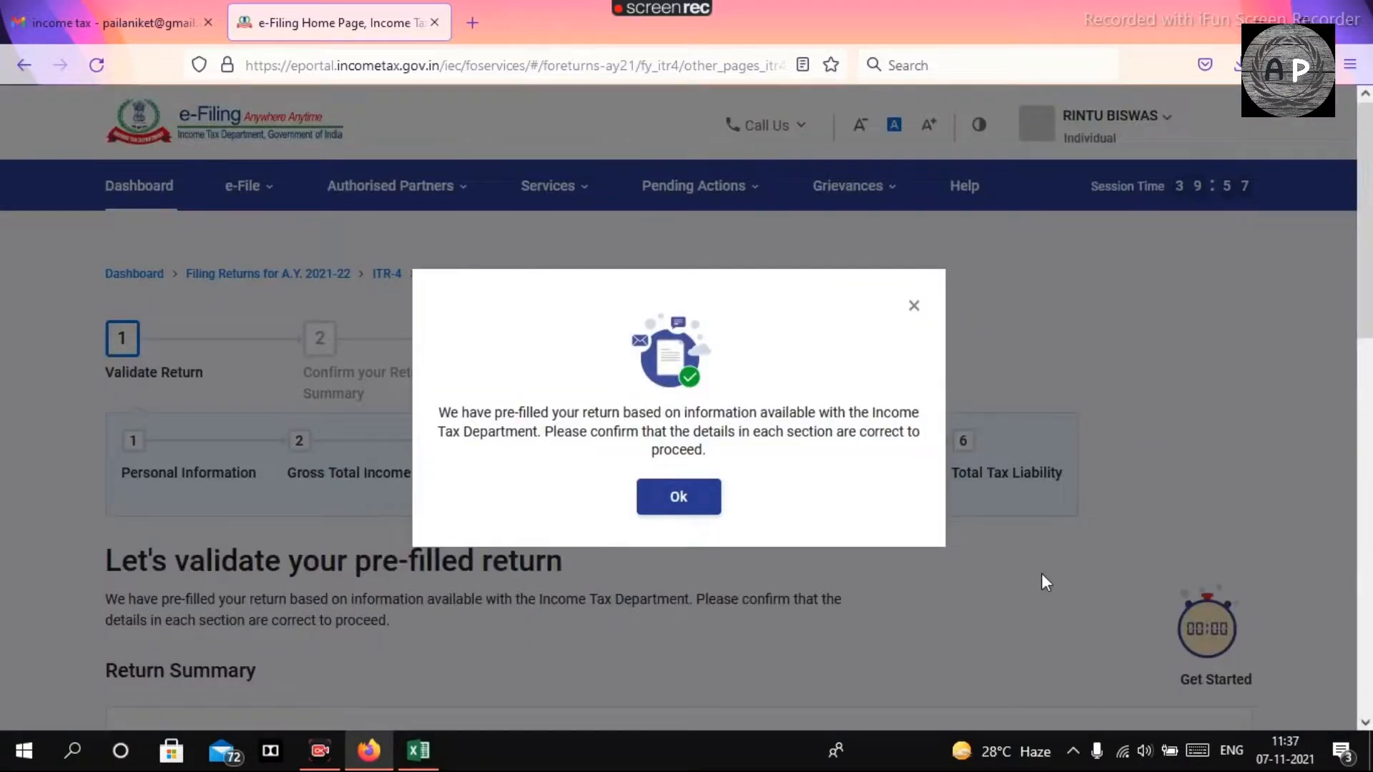
Acknowledge the pre-filled return notice and open the Personal Information section of the return summary
click(661, 504)
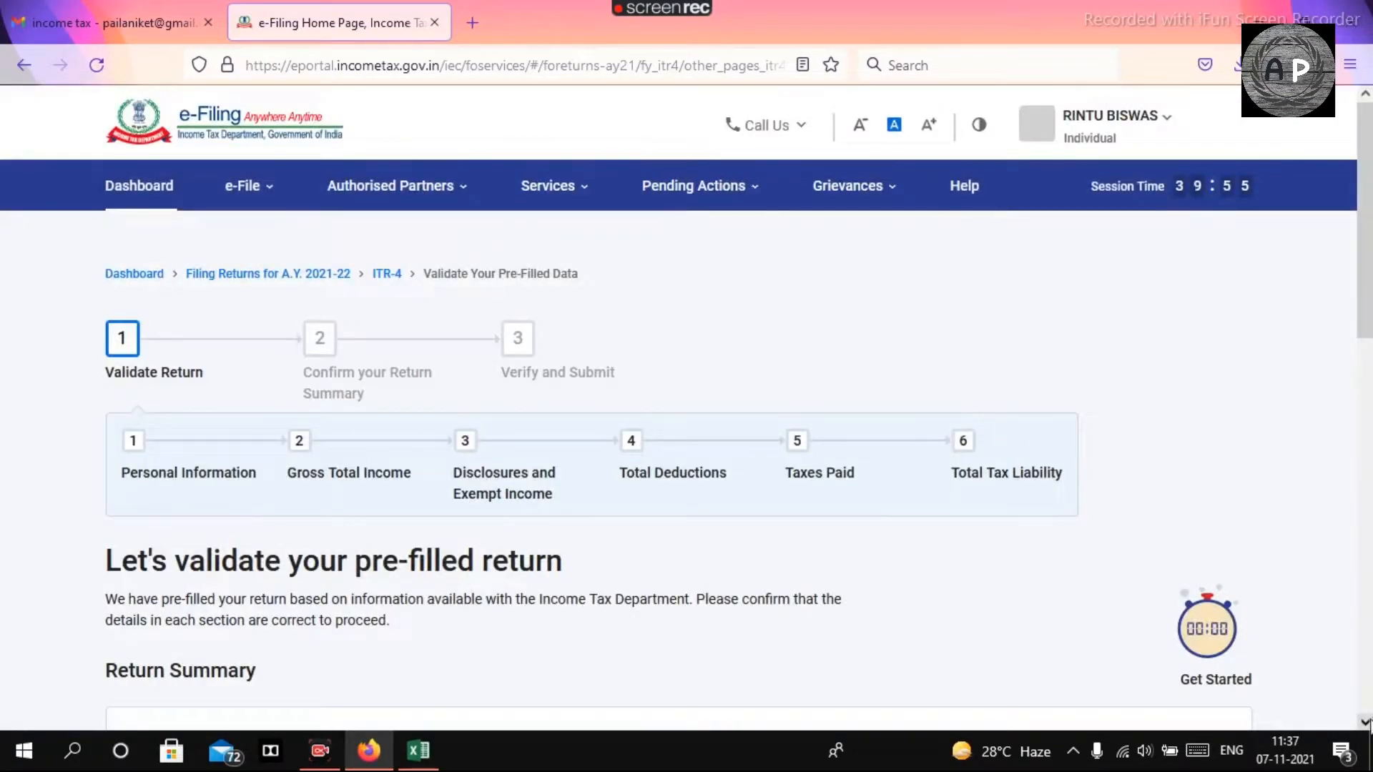
scroll(1367, 723, down, 3)
scroll(1368, 723, down, 2)
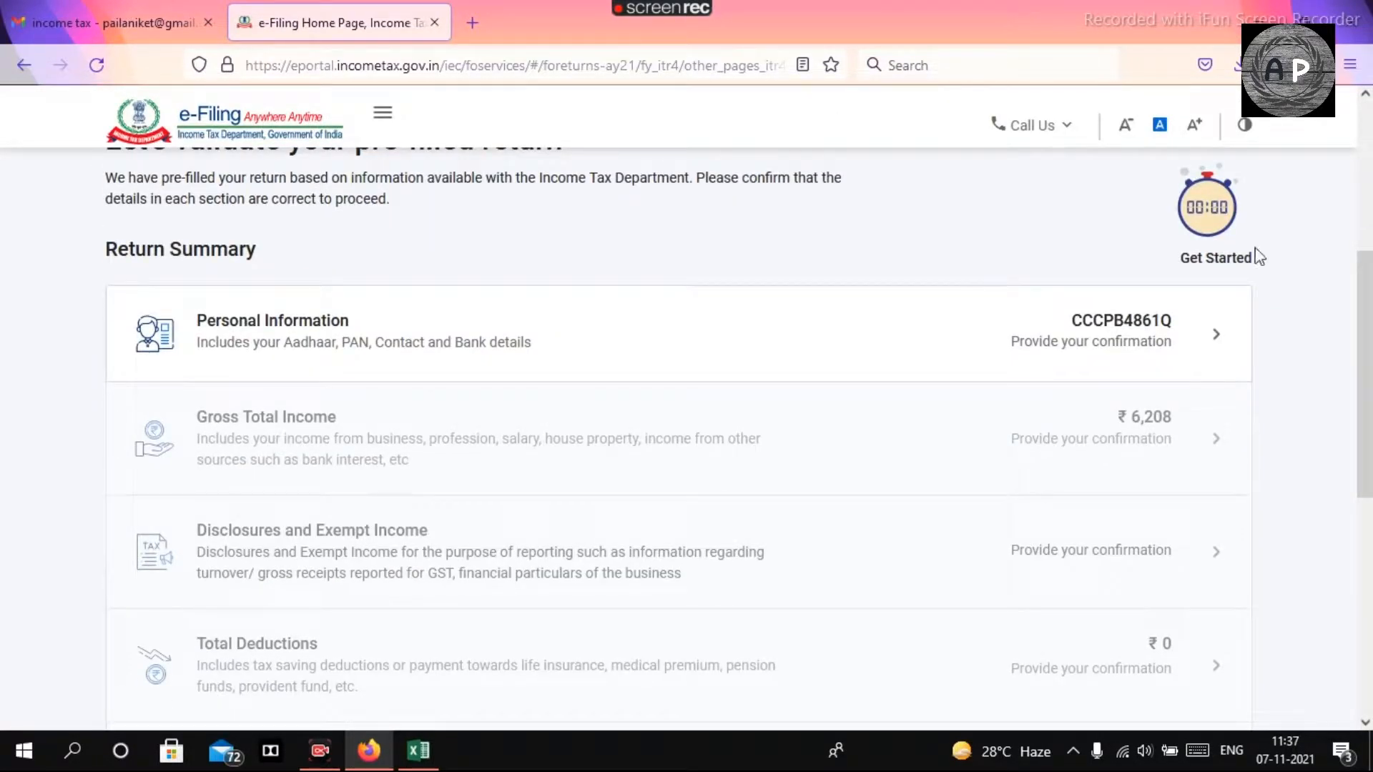
drag(1367, 306, 1369, 314)
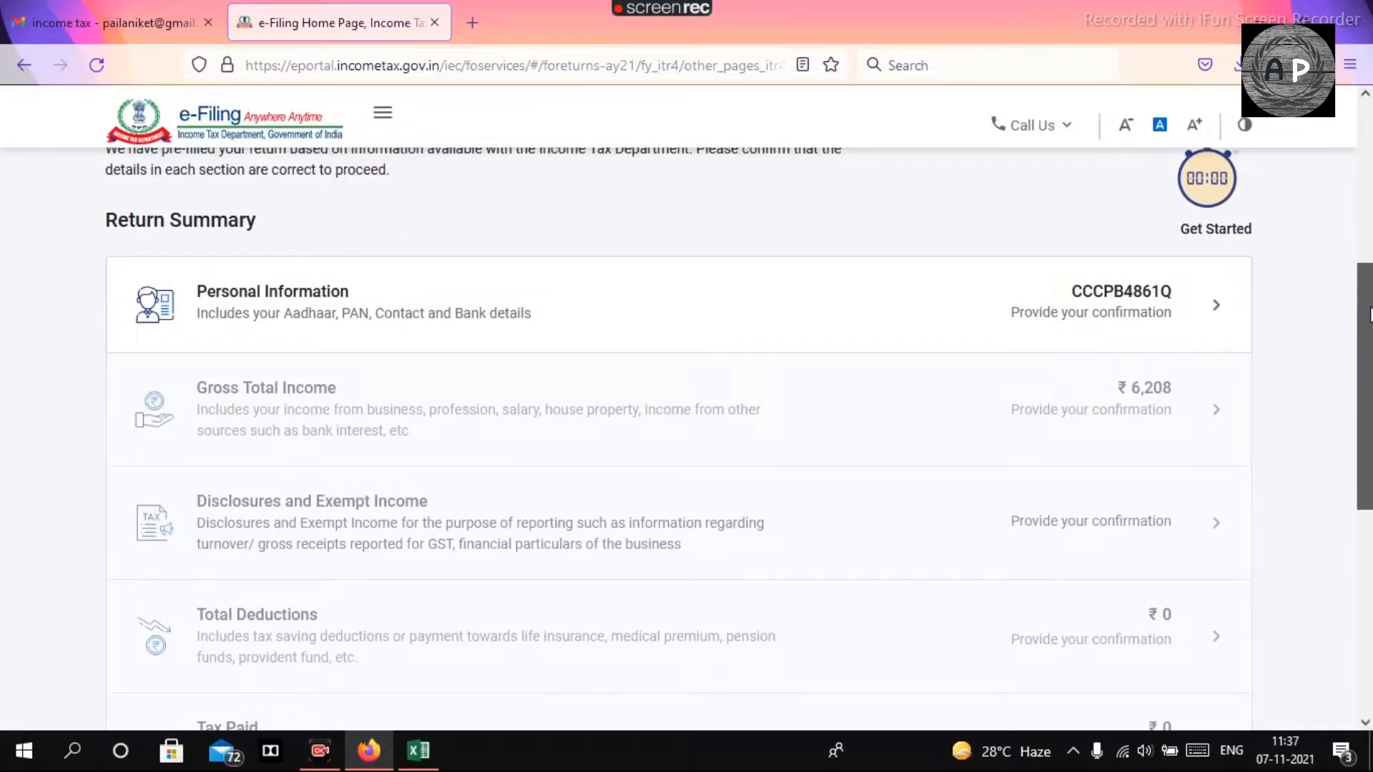
click(692, 290)
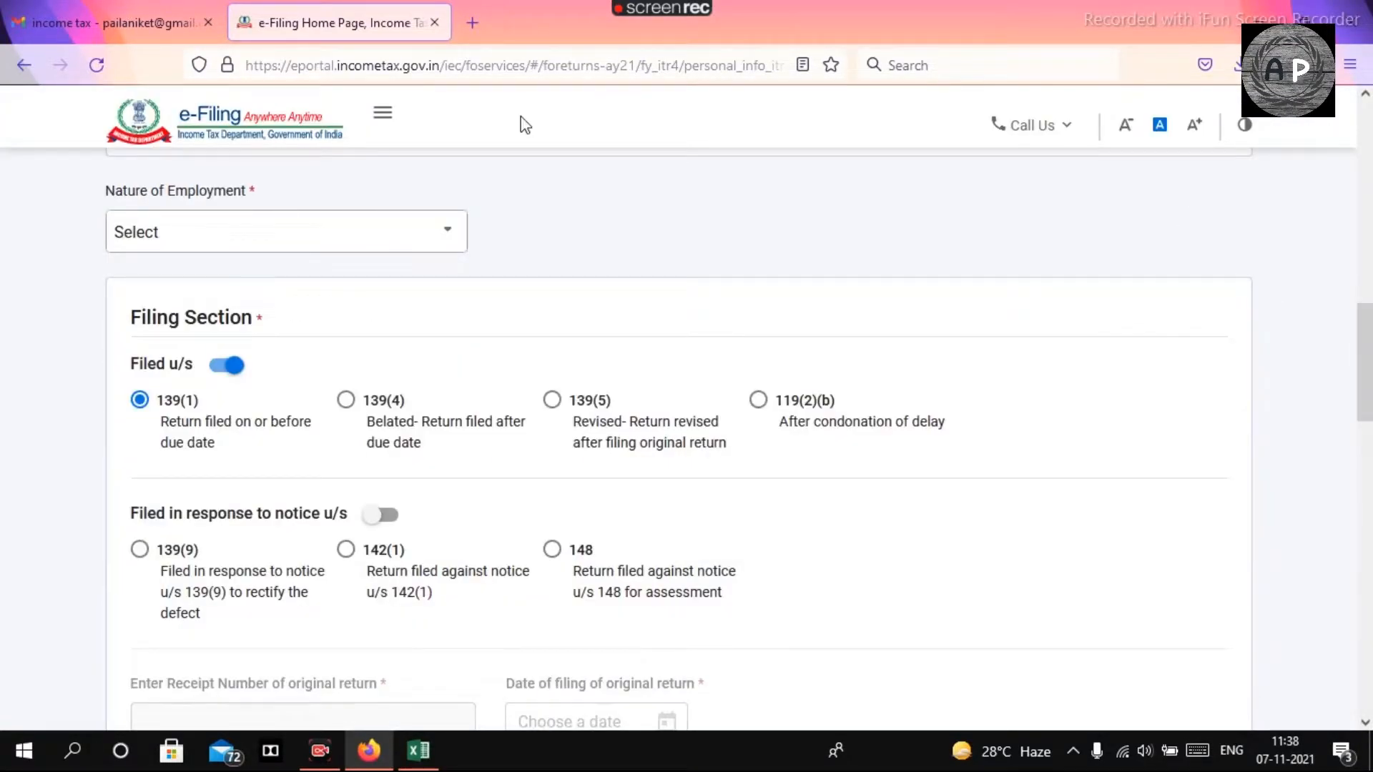
Set the Nature of Employment to Others in the personal information
click(367, 237)
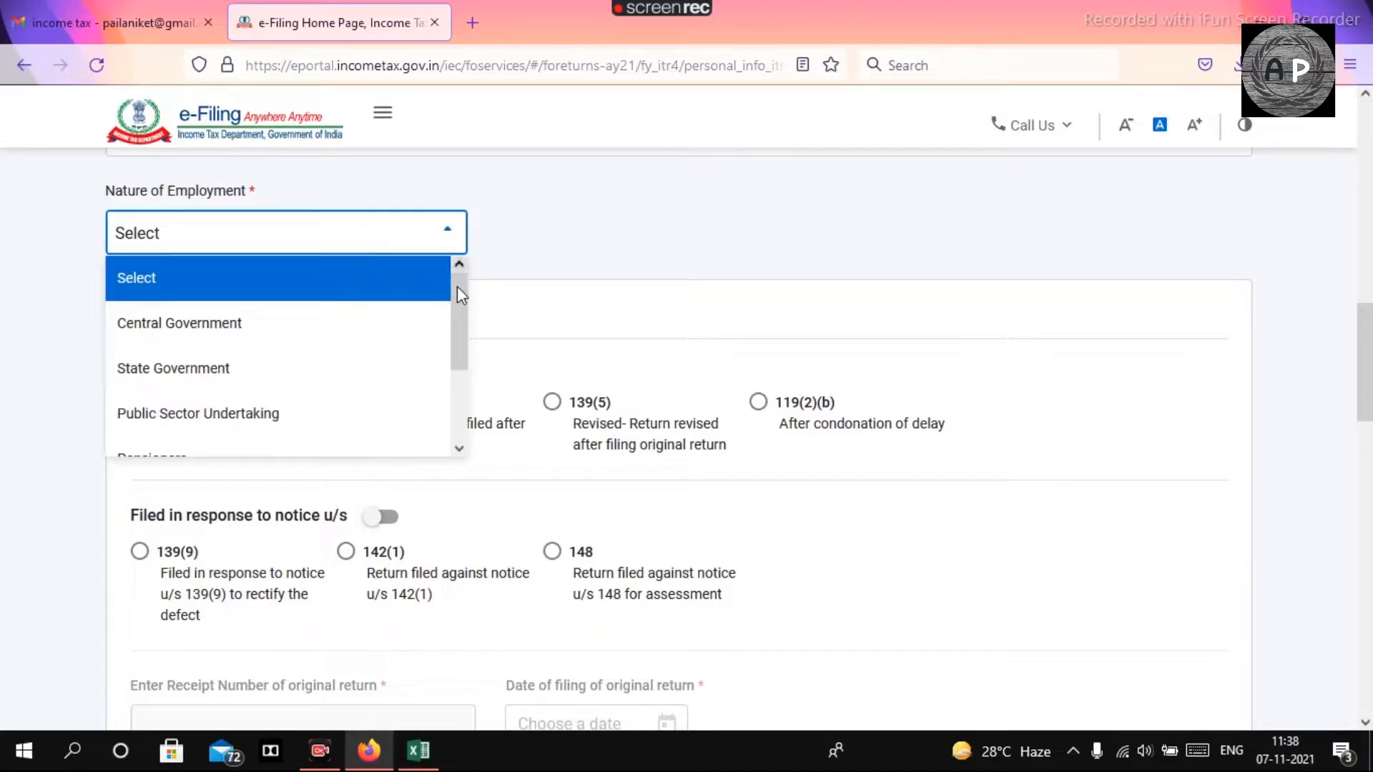
drag(457, 286, 457, 347)
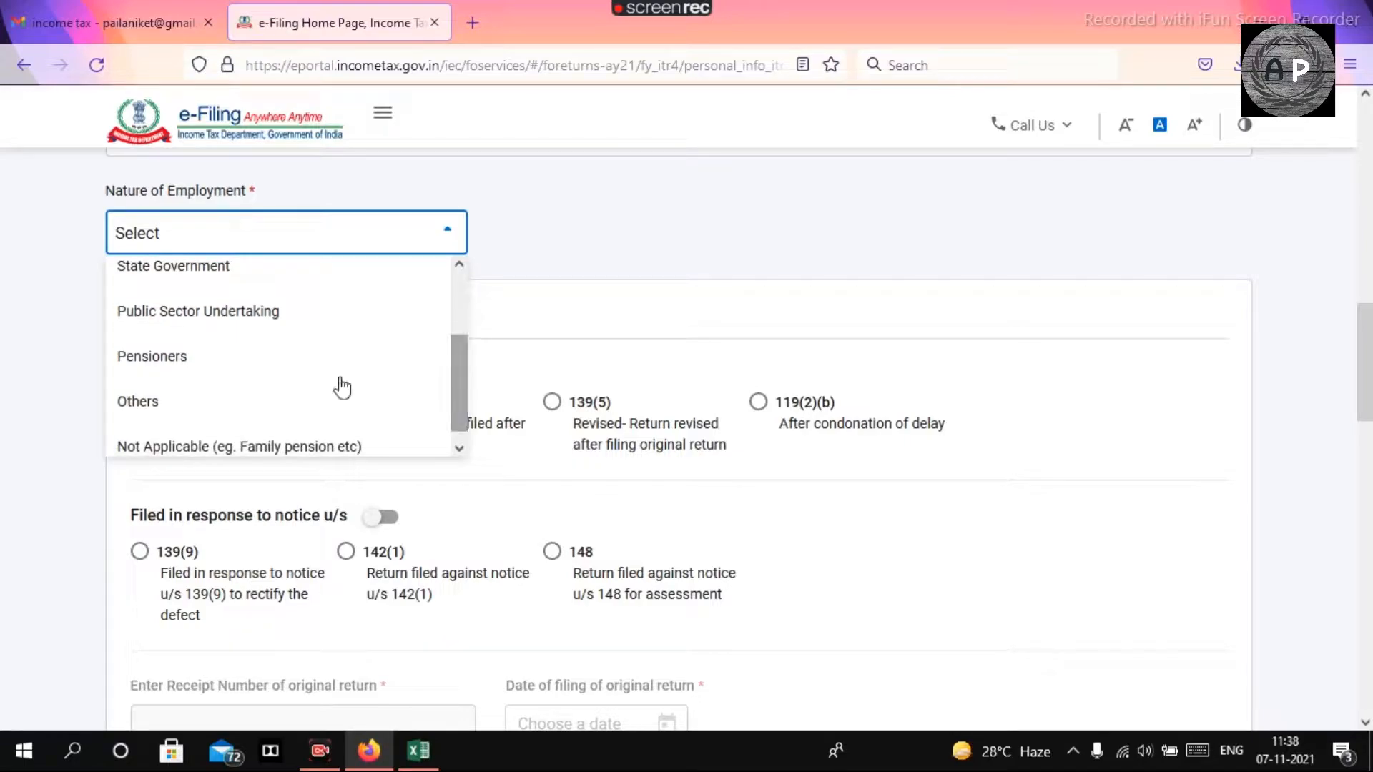
click(297, 409)
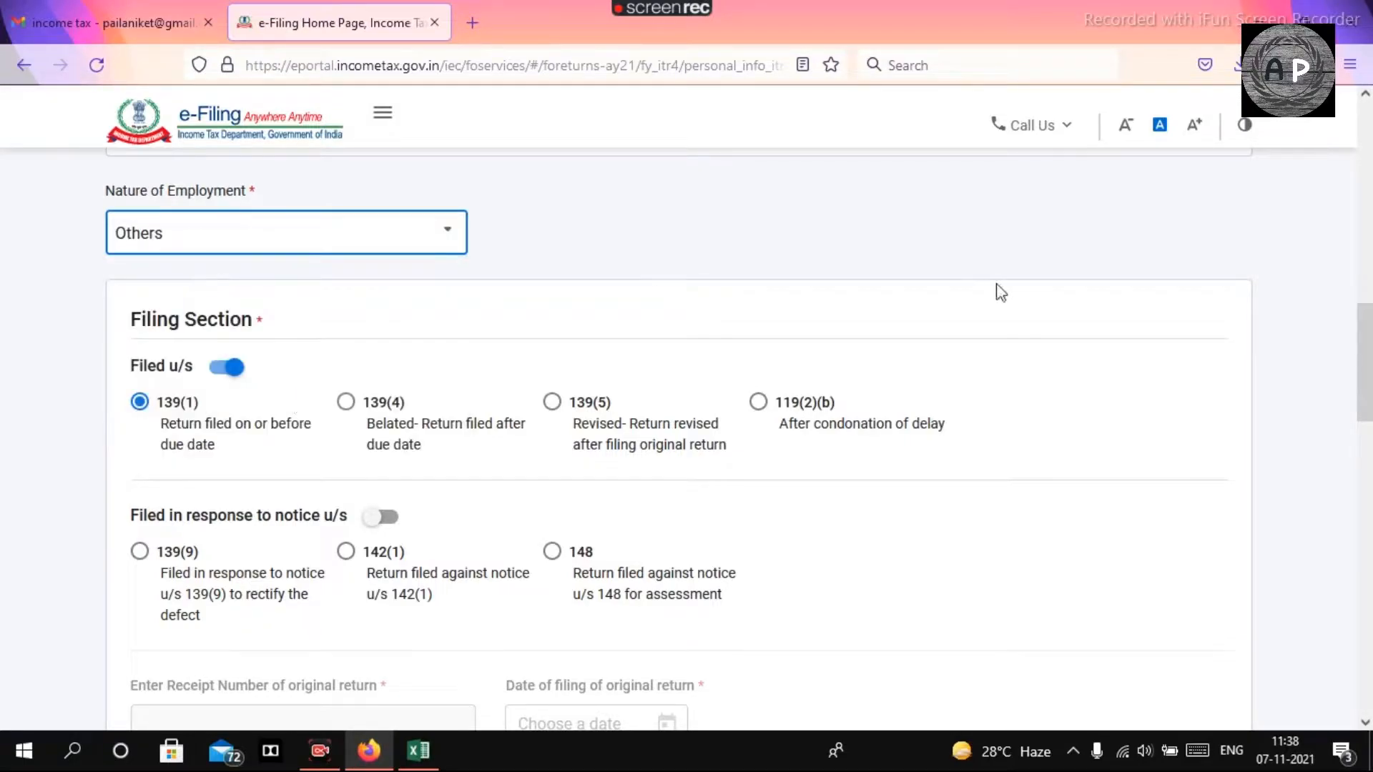
Answer No to opting for the new tax regime u/s 115BAC and No to filing by a representative assessee
drag(1366, 314, 1366, 417)
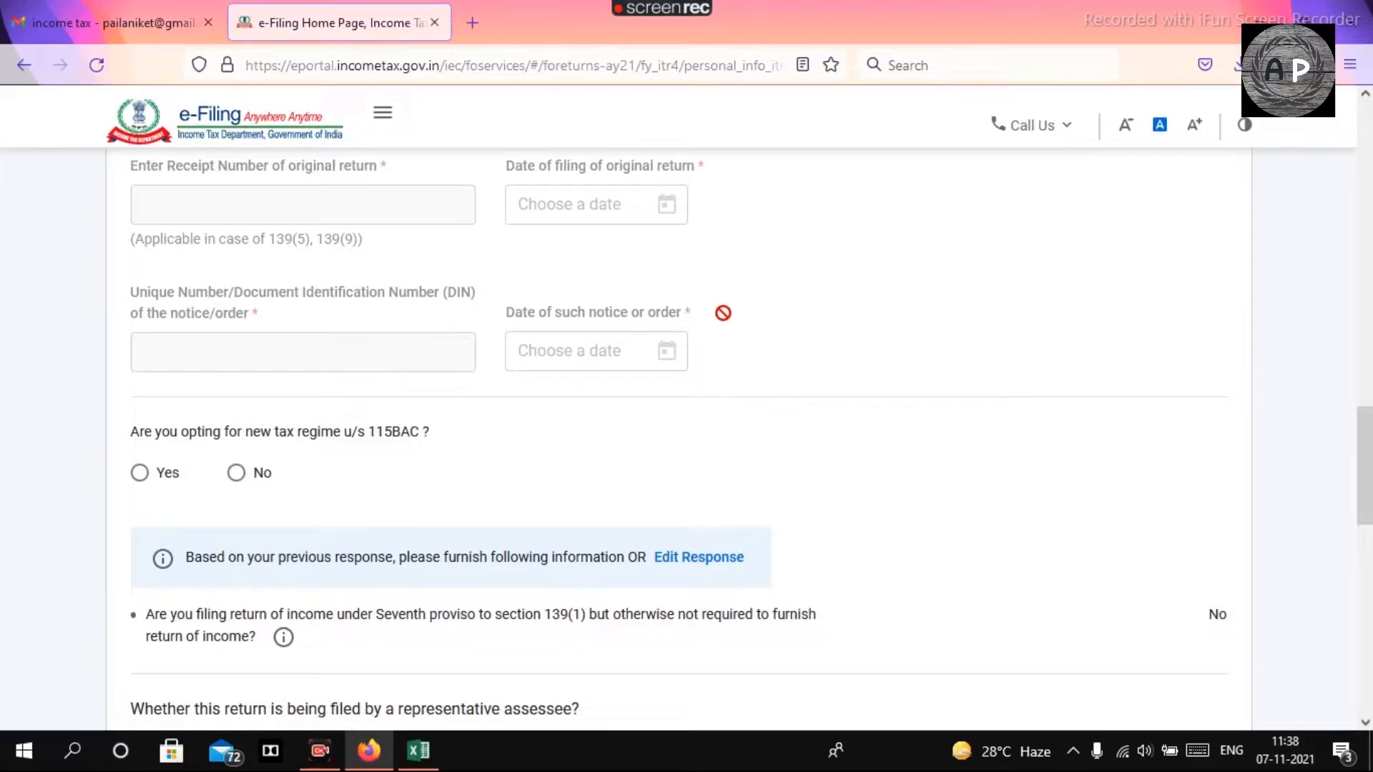
click(239, 475)
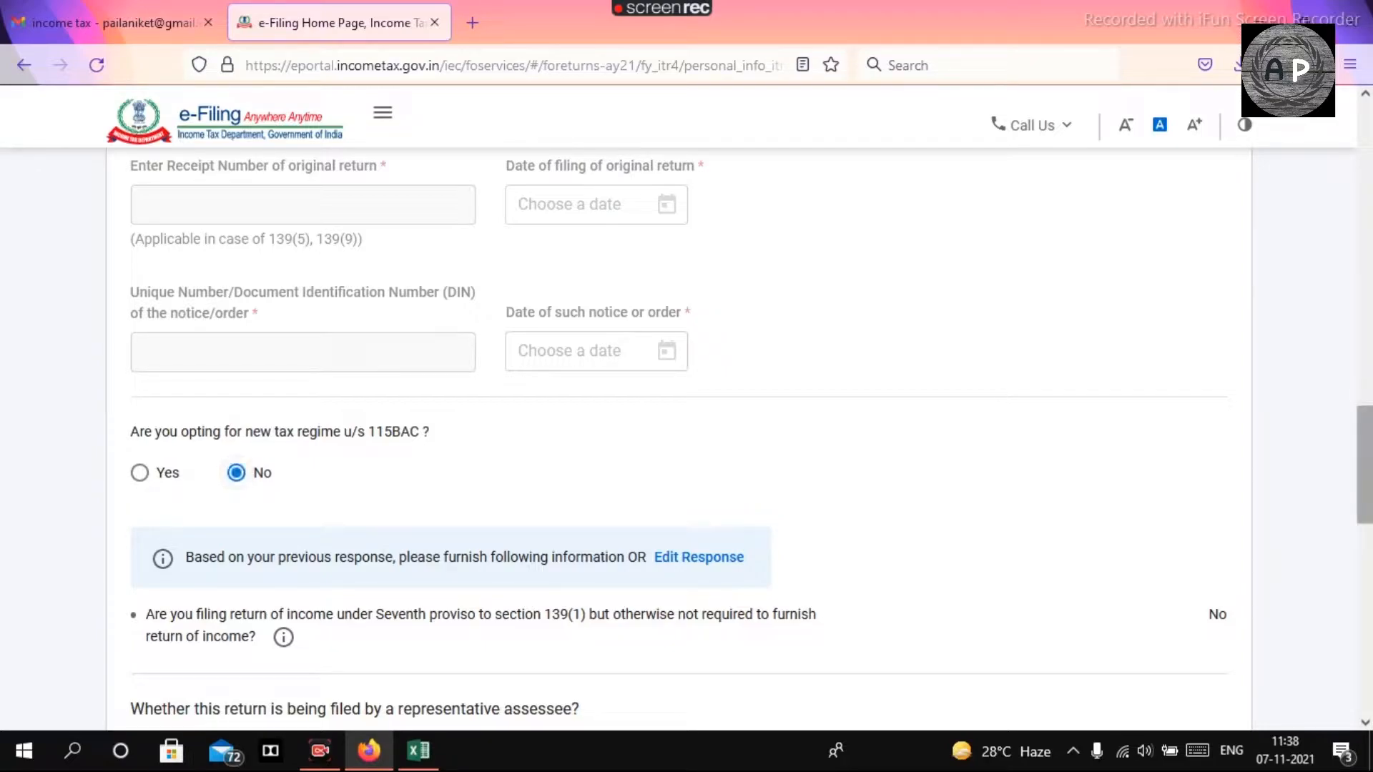
scroll(1369, 440, down, 1)
scroll(1369, 440, down, 1)
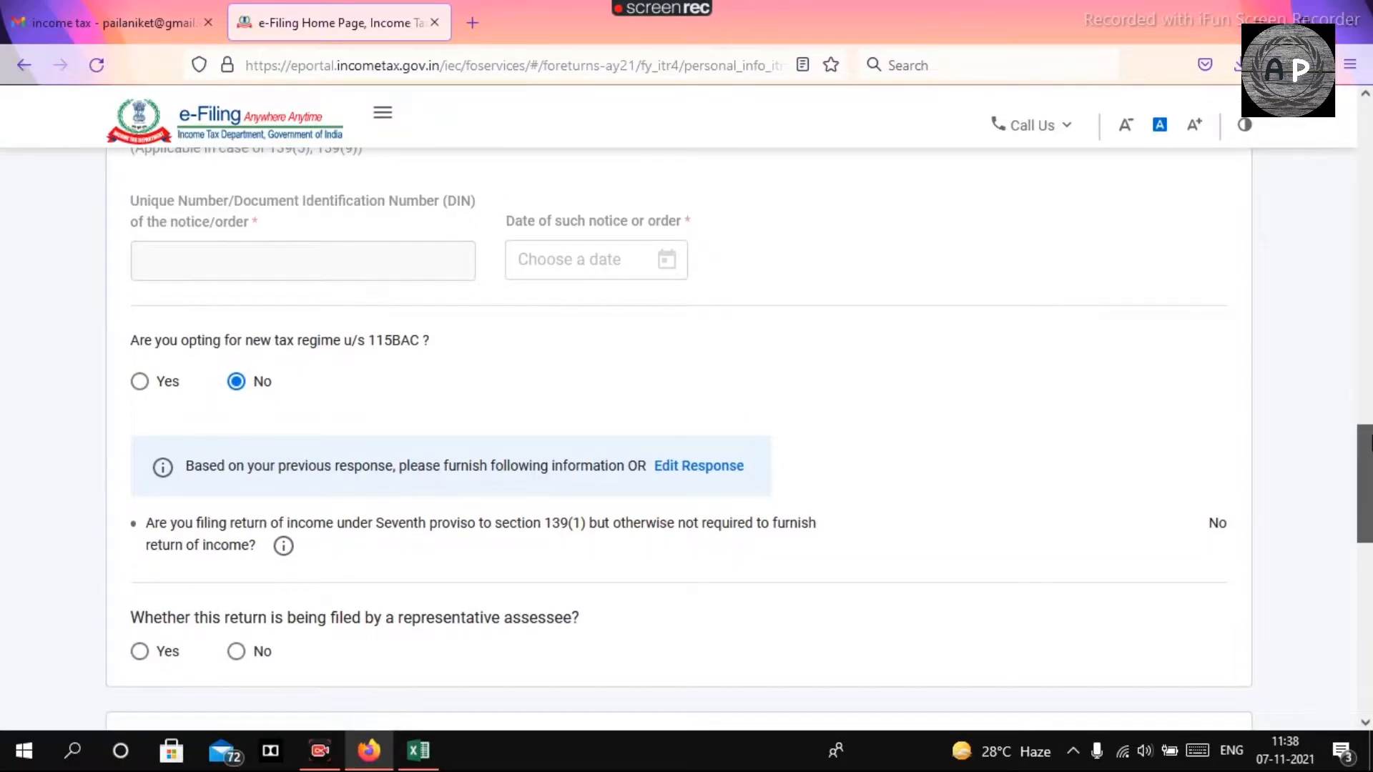
drag(1371, 443, 1371, 445)
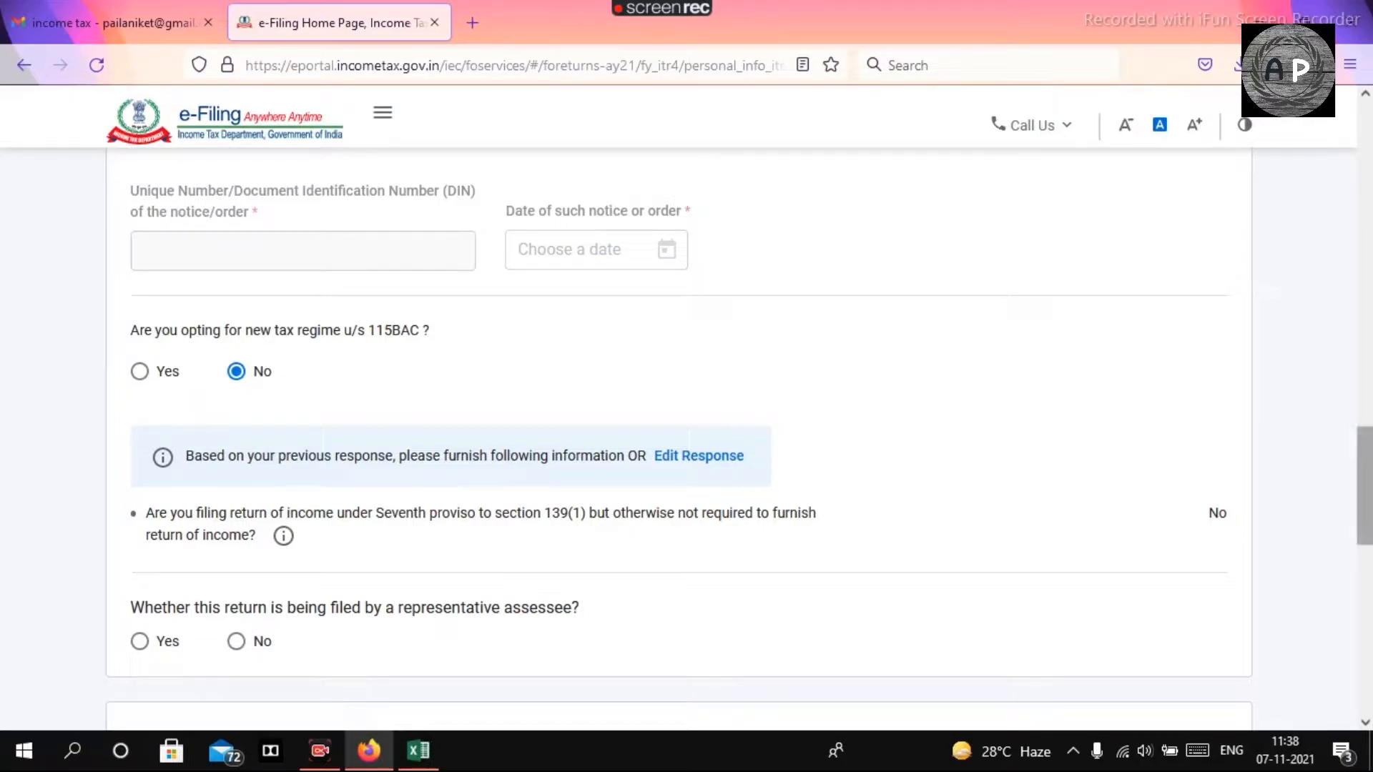
drag(1368, 456, 1369, 476)
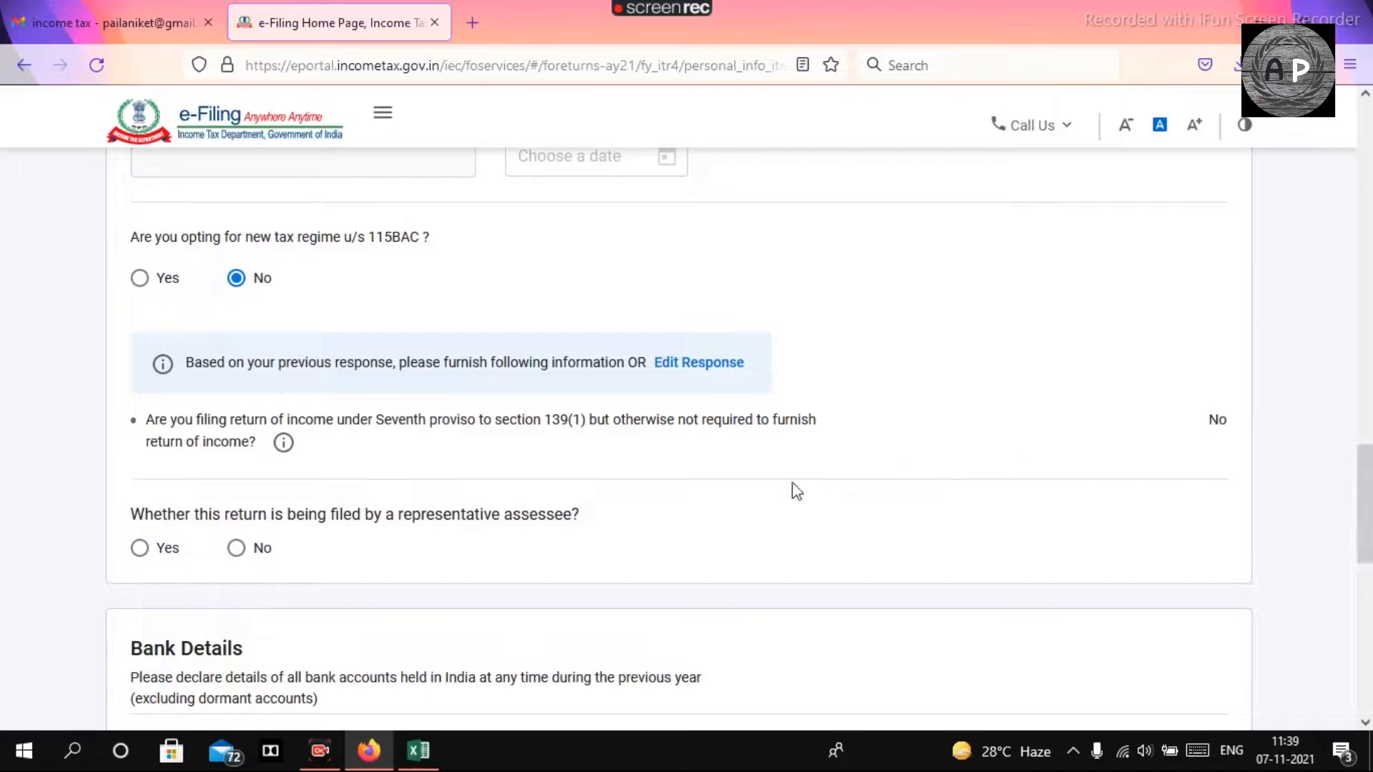
click(238, 550)
Select the validated bank account for refund and confirm the Personal Information section
scroll(1367, 513, down, 4)
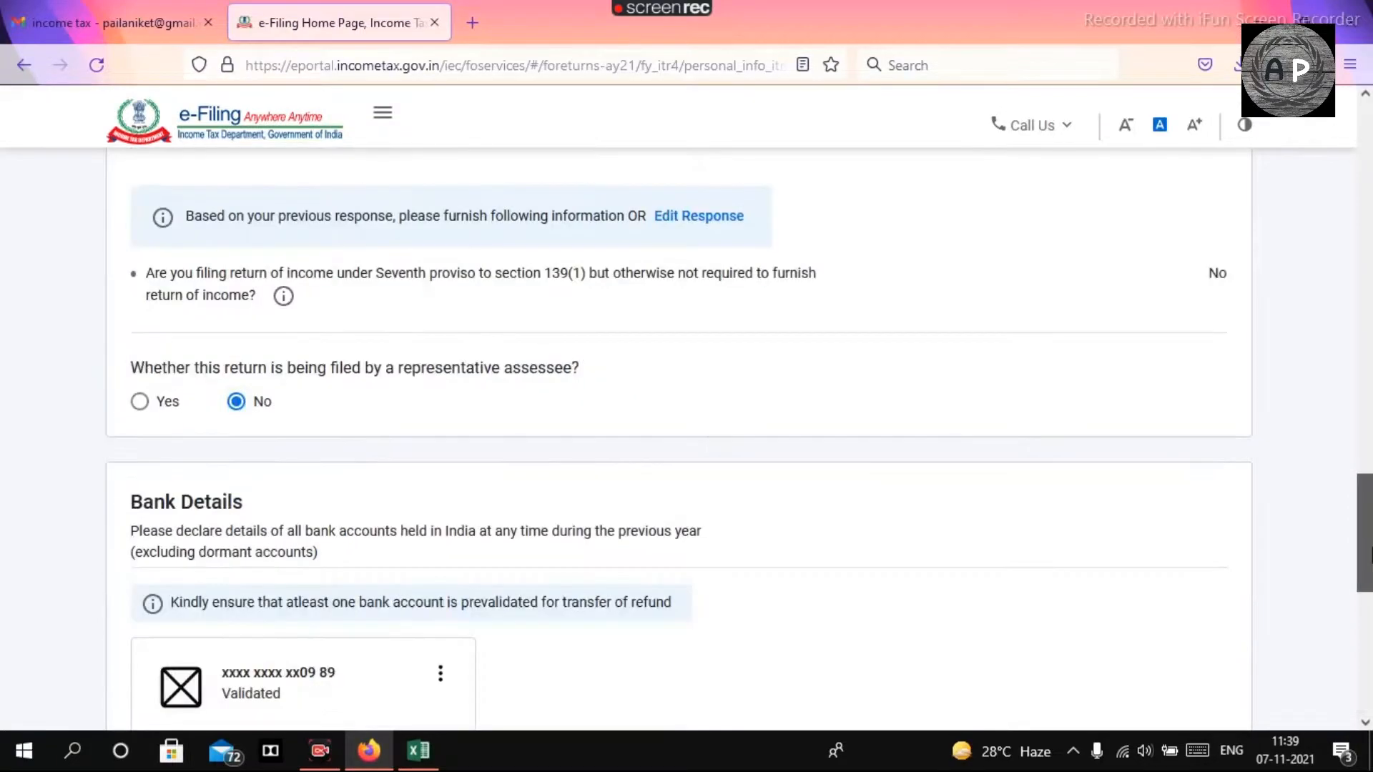
drag(1366, 572, 1366, 579)
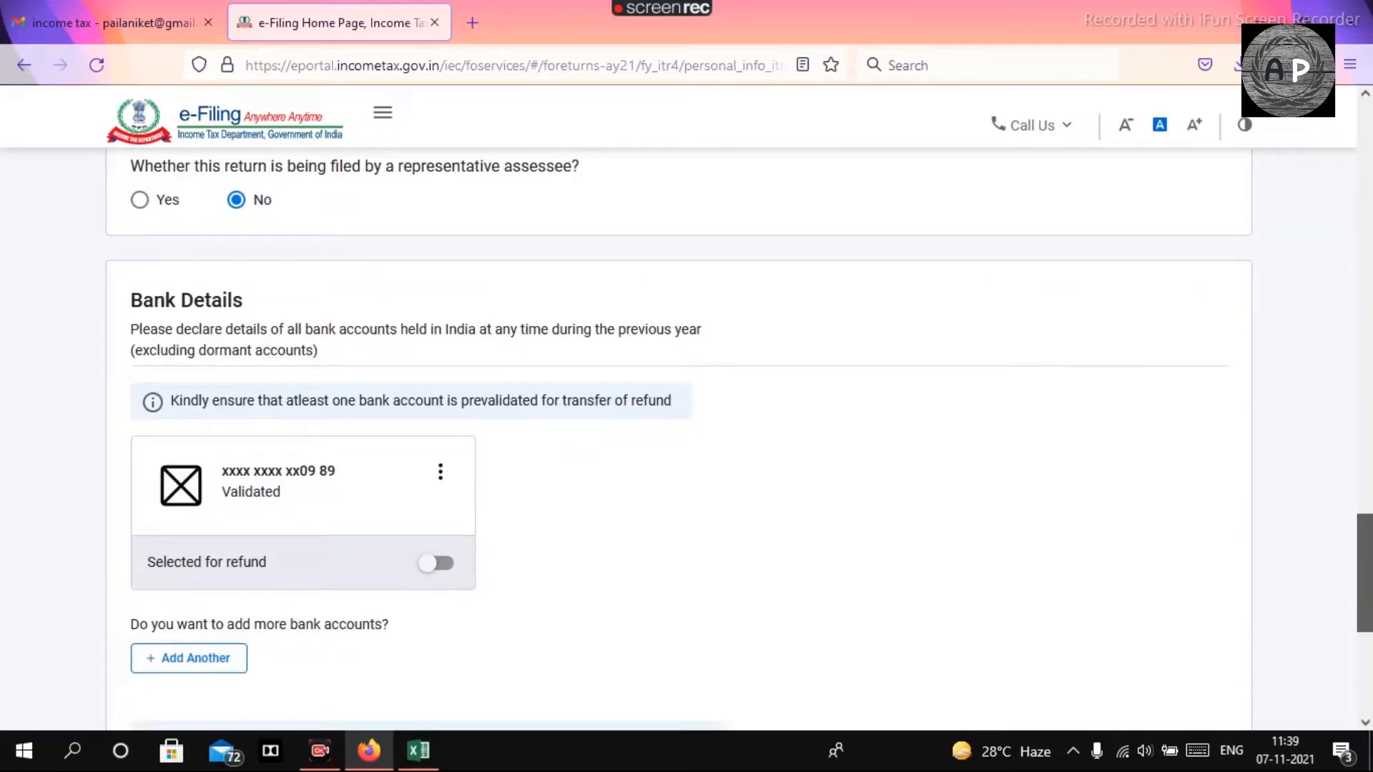
click(436, 564)
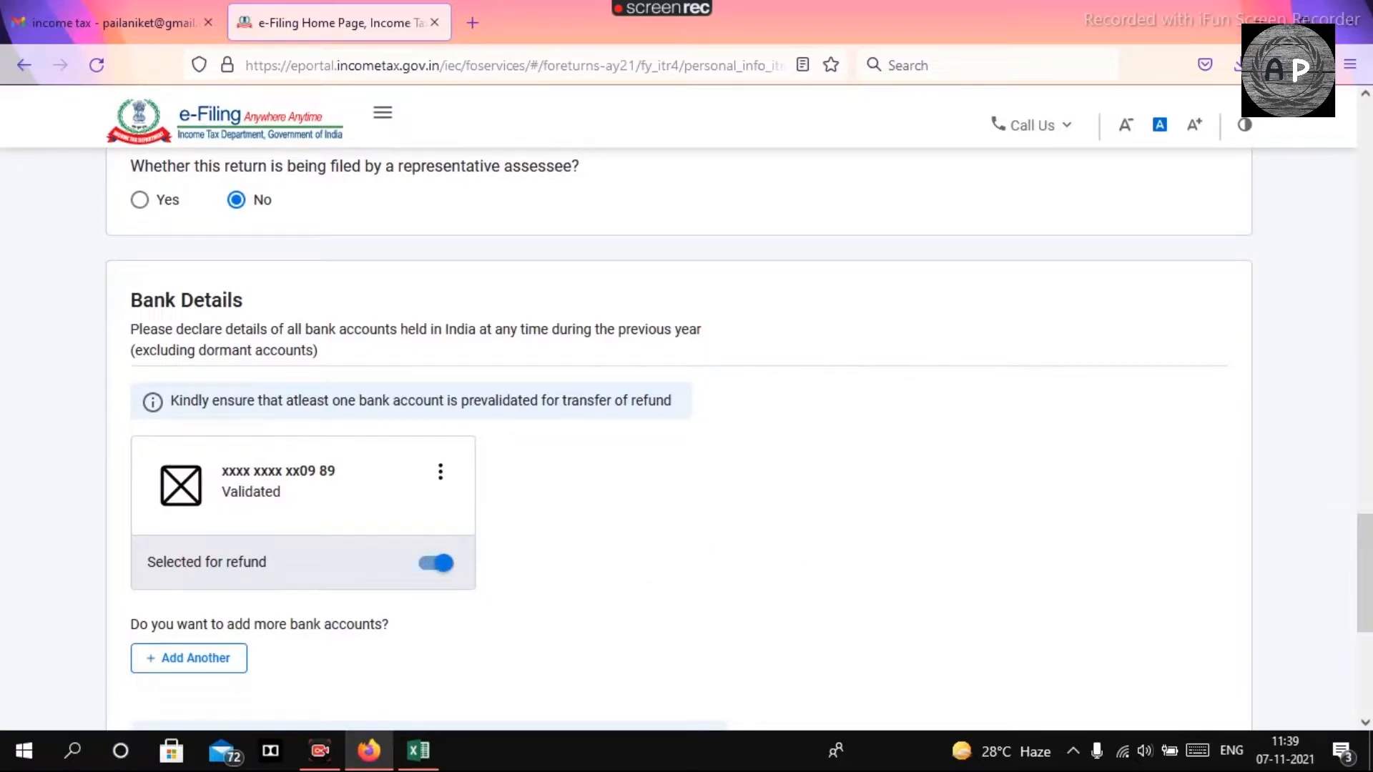
drag(1366, 543, 1365, 623)
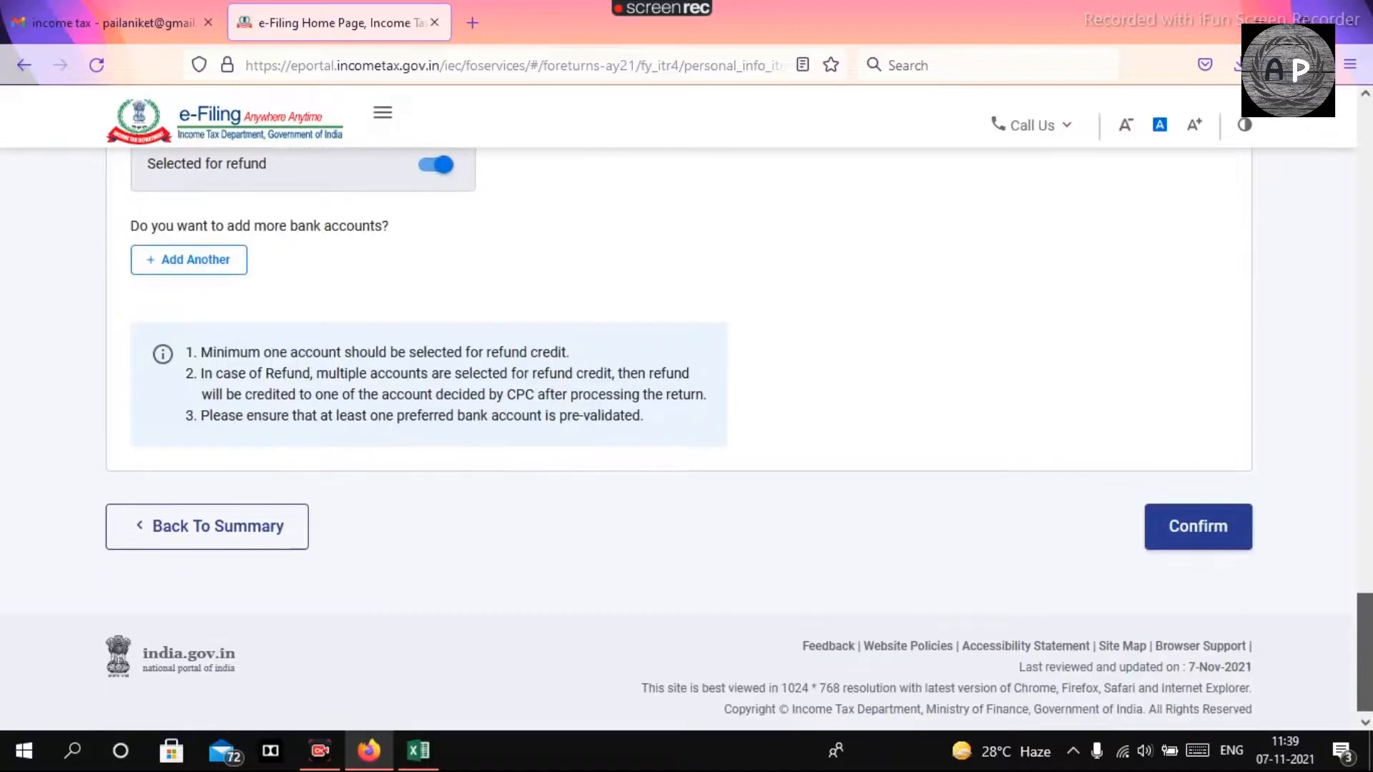
click(1185, 526)
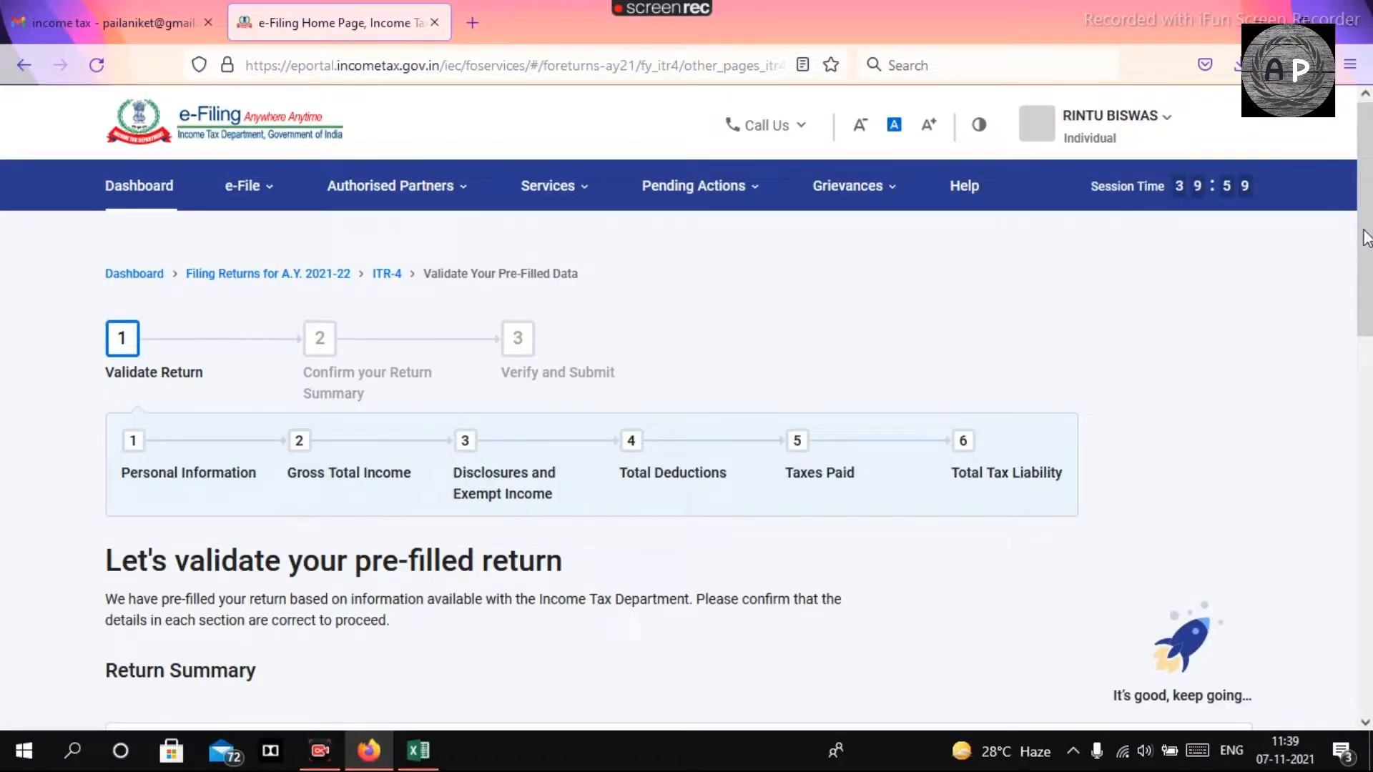
Open the Gross Total Income section and continue past the salary exemption questions without answering them
drag(1367, 238, 1367, 355)
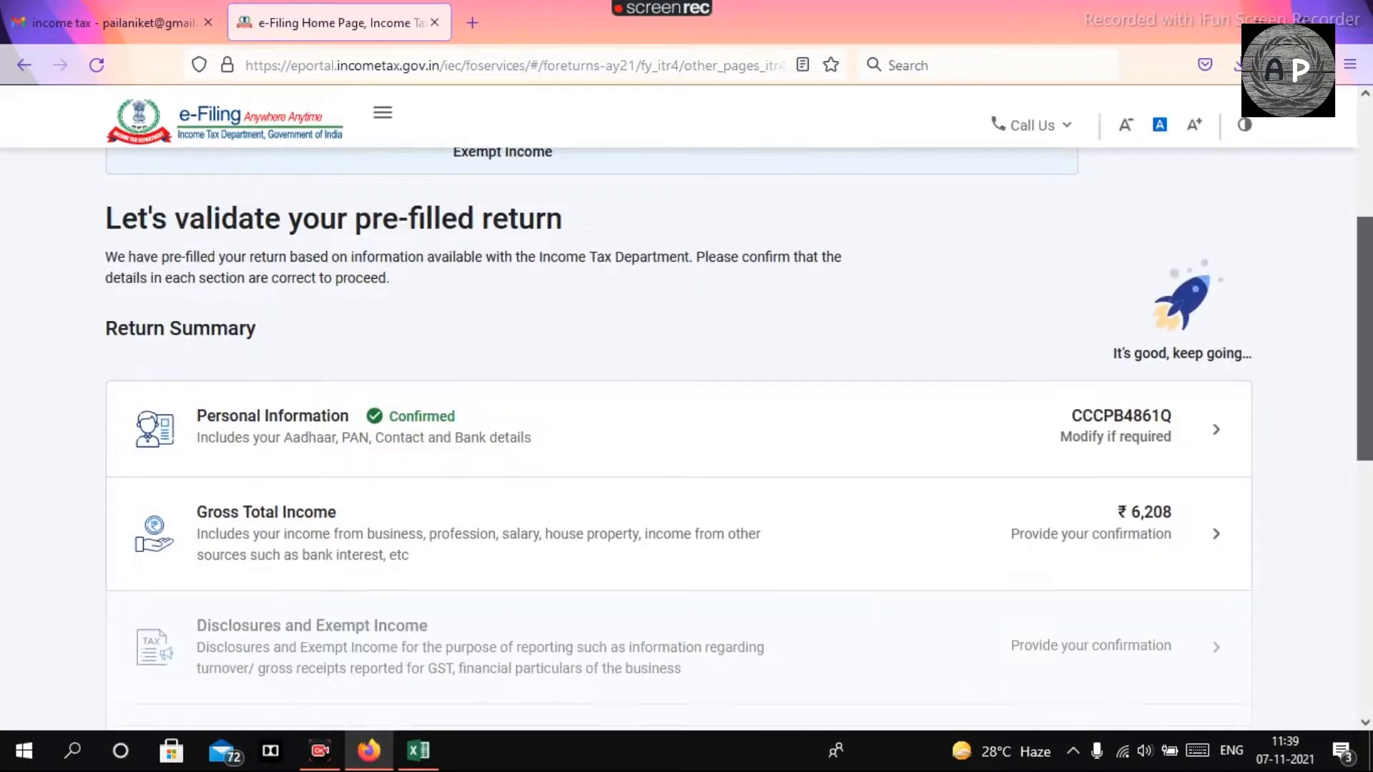
click(822, 544)
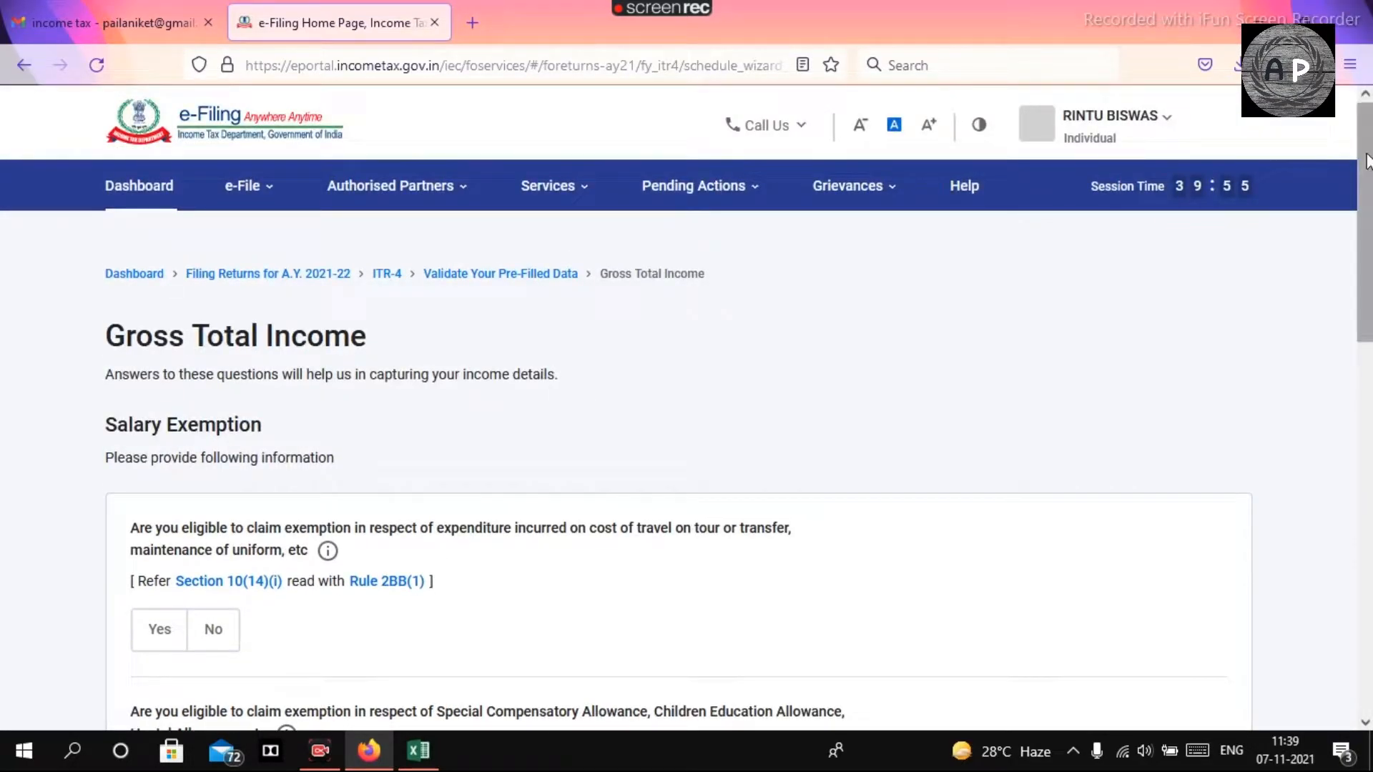
drag(1364, 160, 1356, 434)
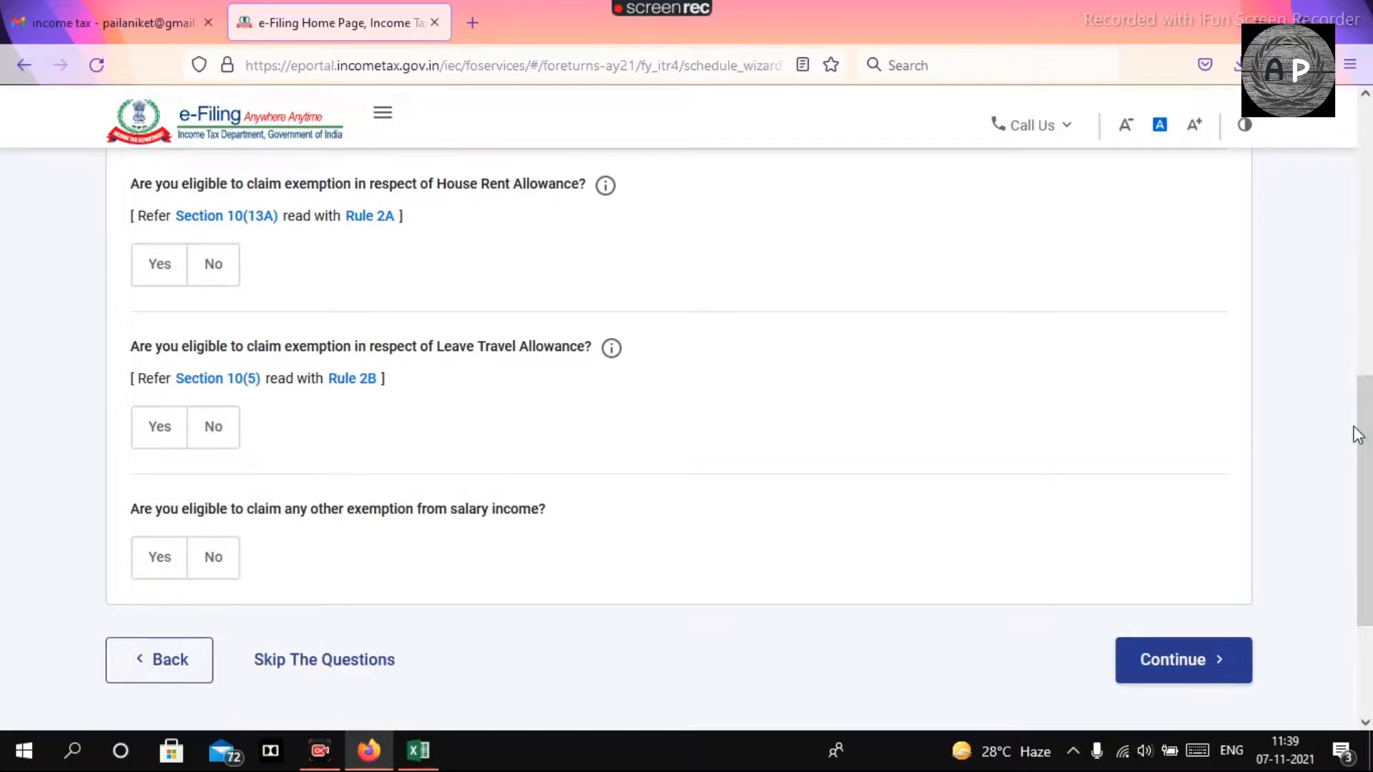
click(1156, 683)
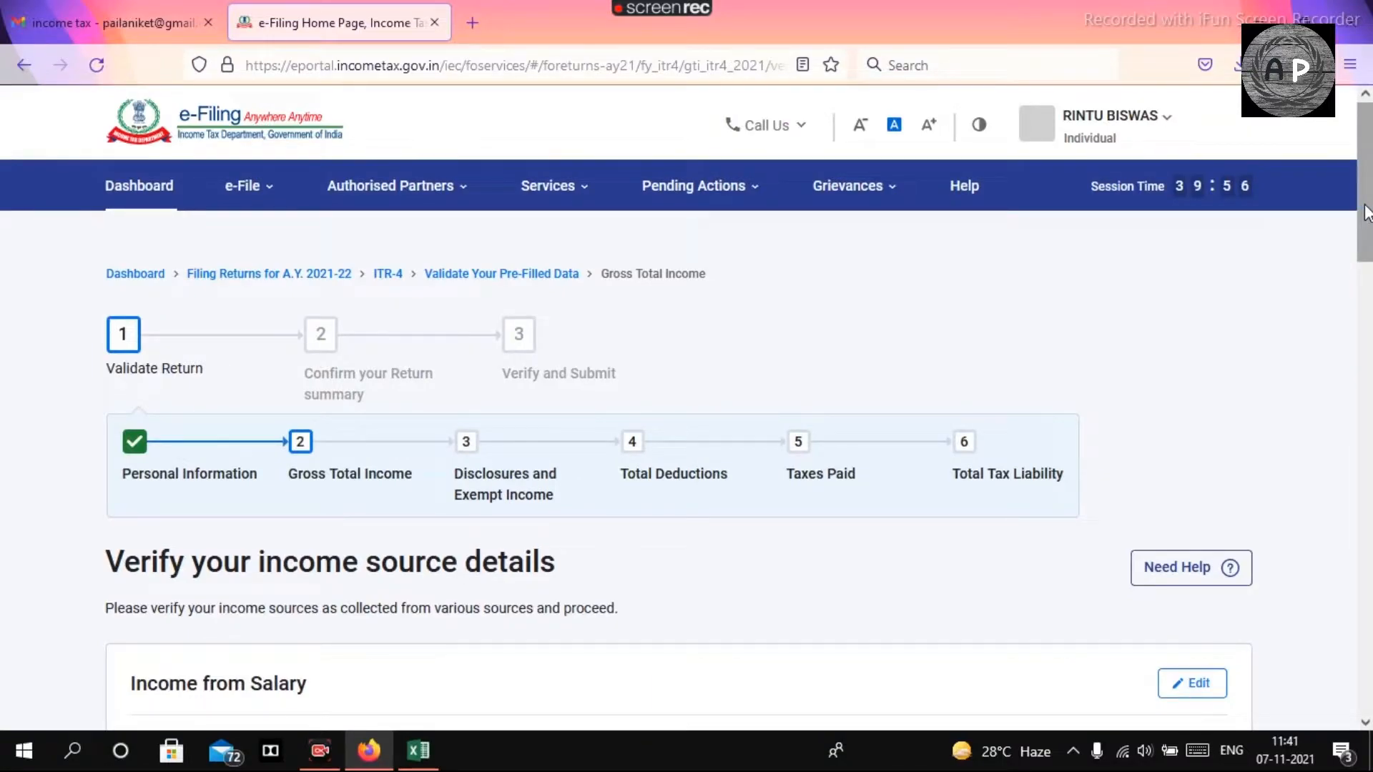
Review the salary and house property income, and start adding details under Income from Business or Profession
scroll(1365, 228, down, 5)
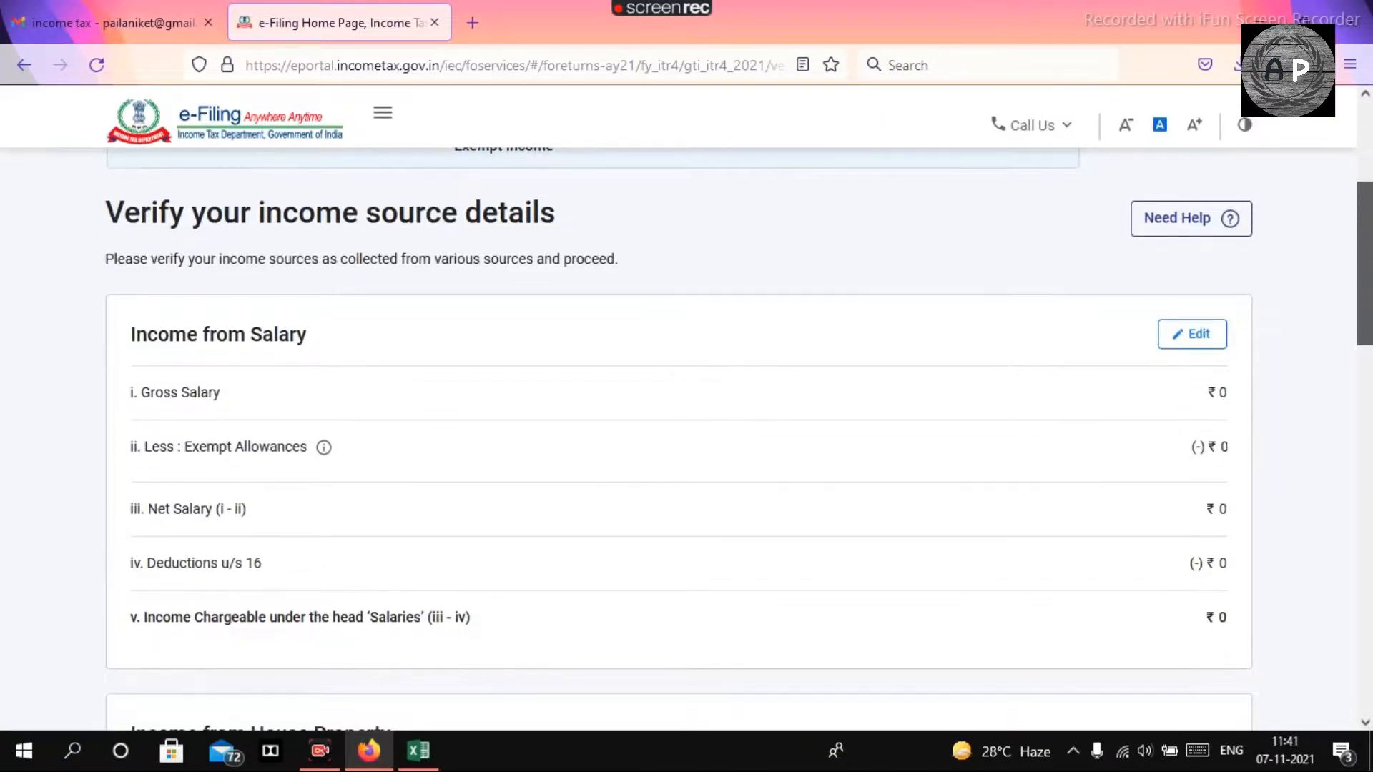
scroll(1365, 286, down, 3)
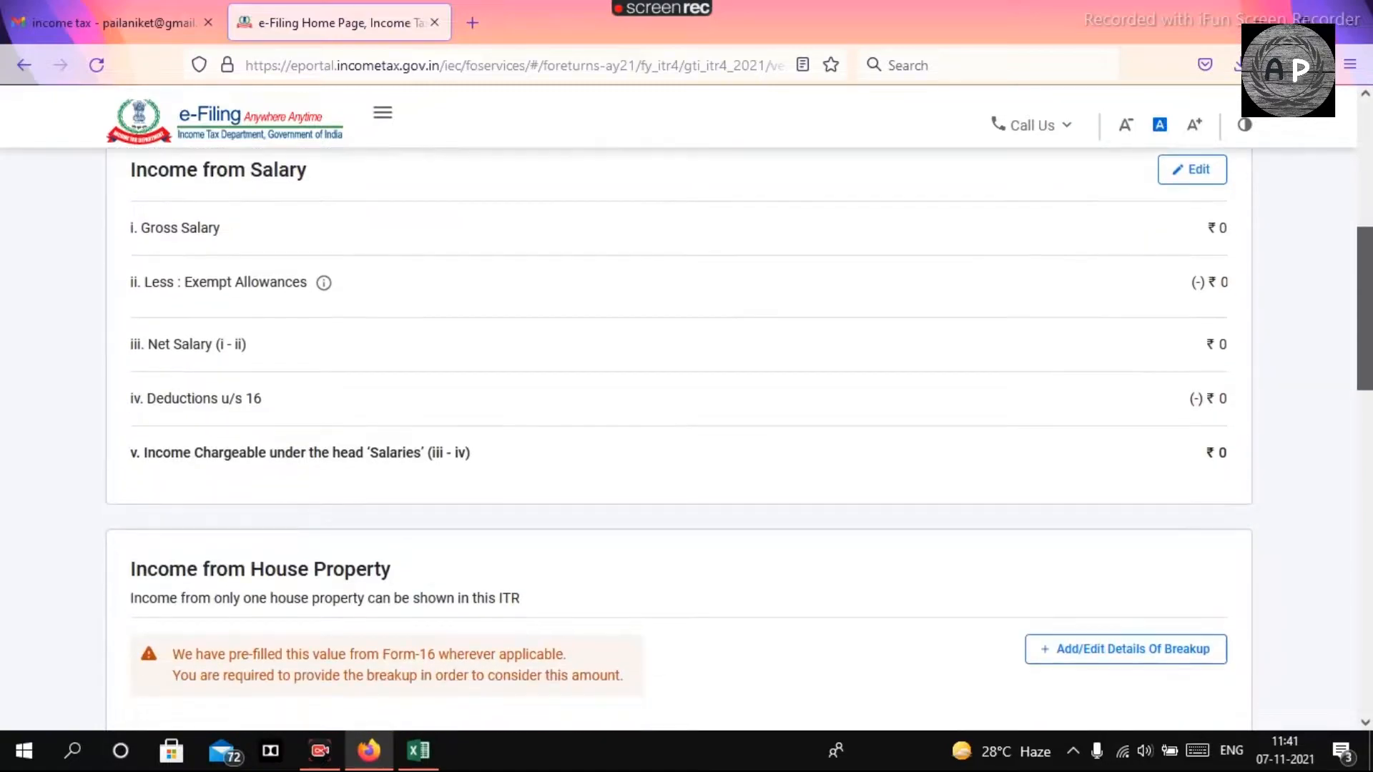
scroll(1365, 322, down, 2)
scroll(1366, 322, down, 1)
scroll(738, 438, down, 3)
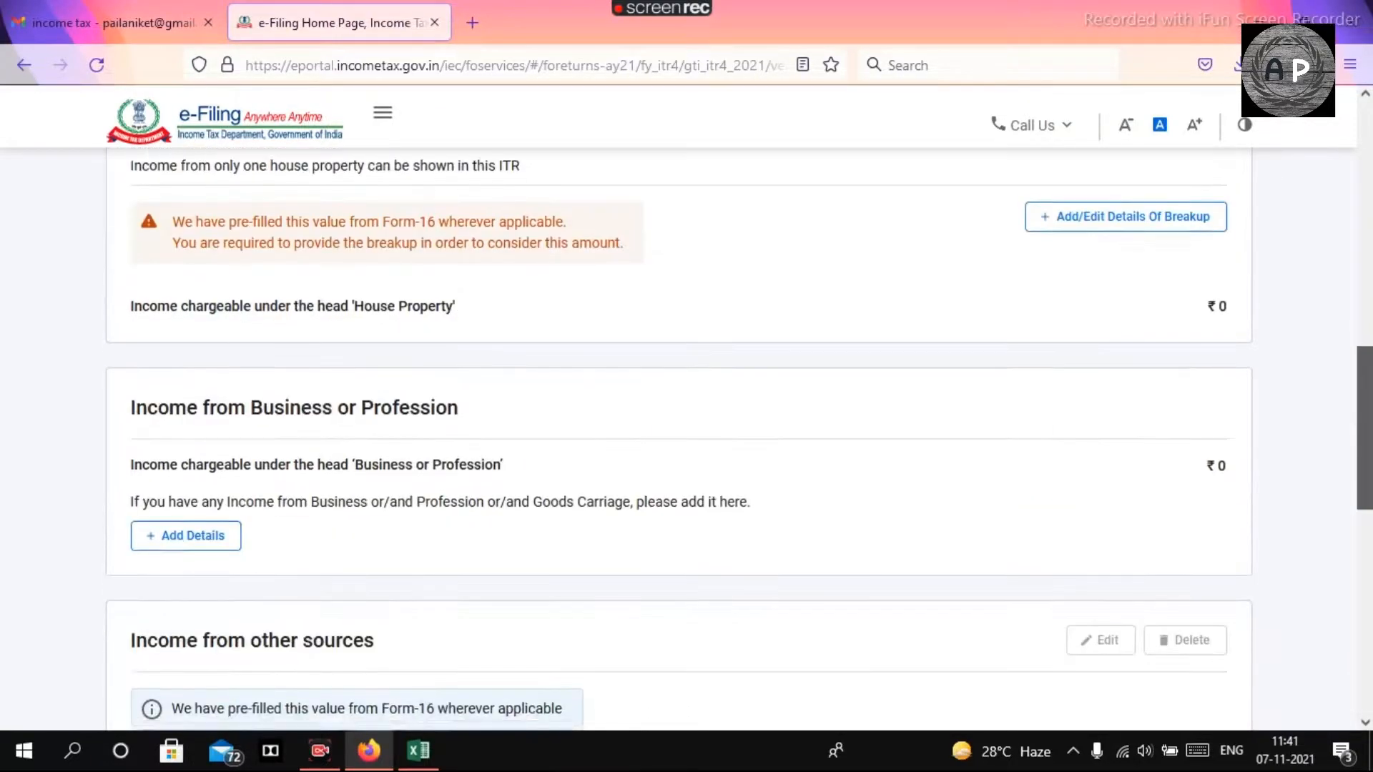
scroll(738, 438, down, 1)
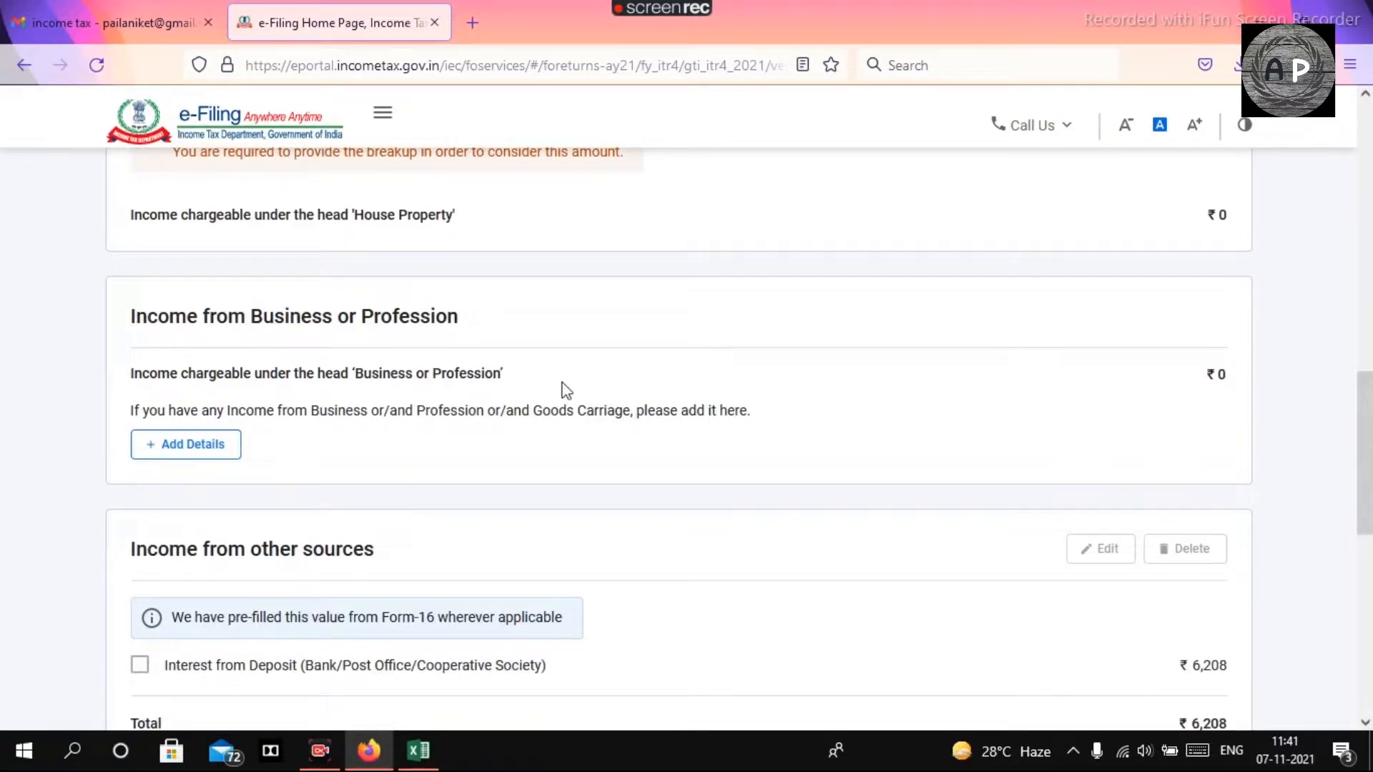
click(177, 452)
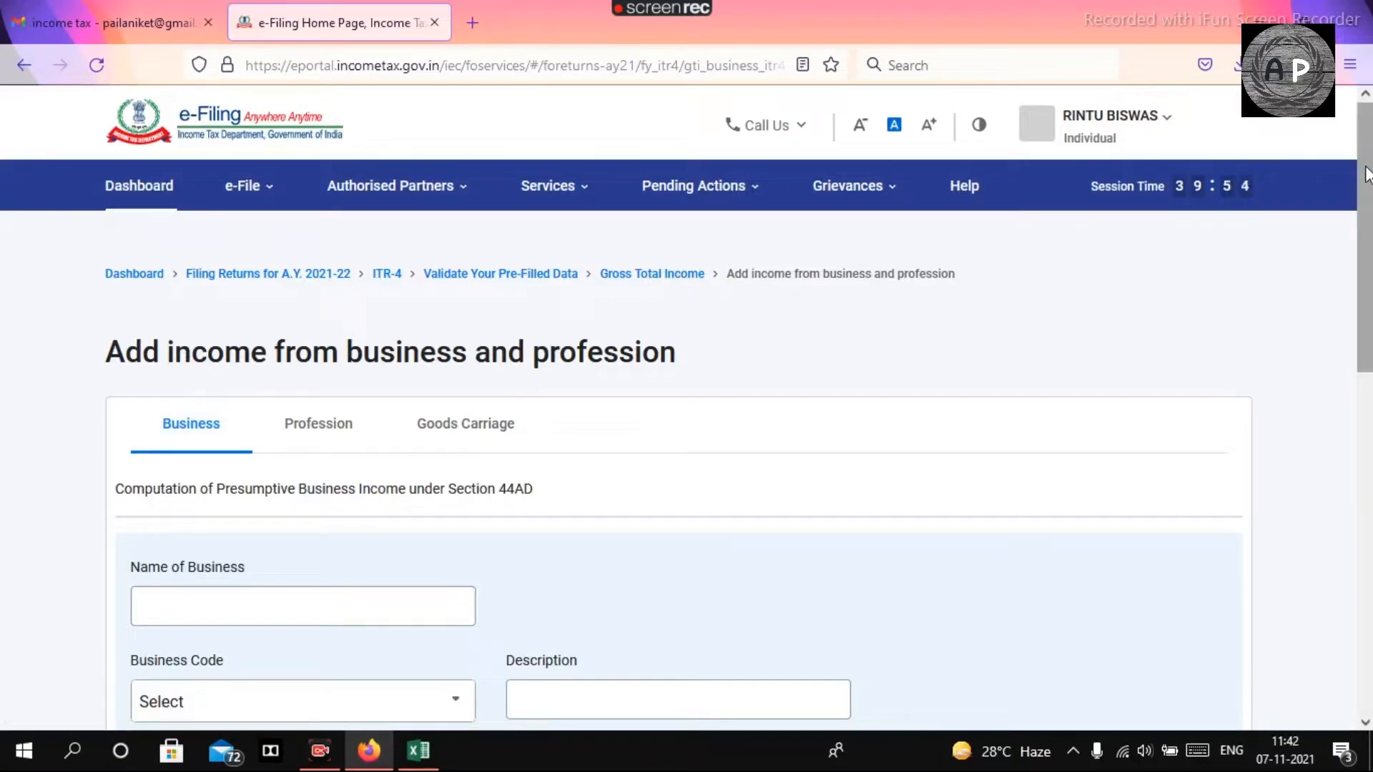
Enter the business name ADI MA KAMAKHYA STEEL FURNITURE, code 09028-Retail sale of other products n.e.c and description FURNITURE
scroll(1366, 193, down, 1)
scroll(1365, 193, down, 2)
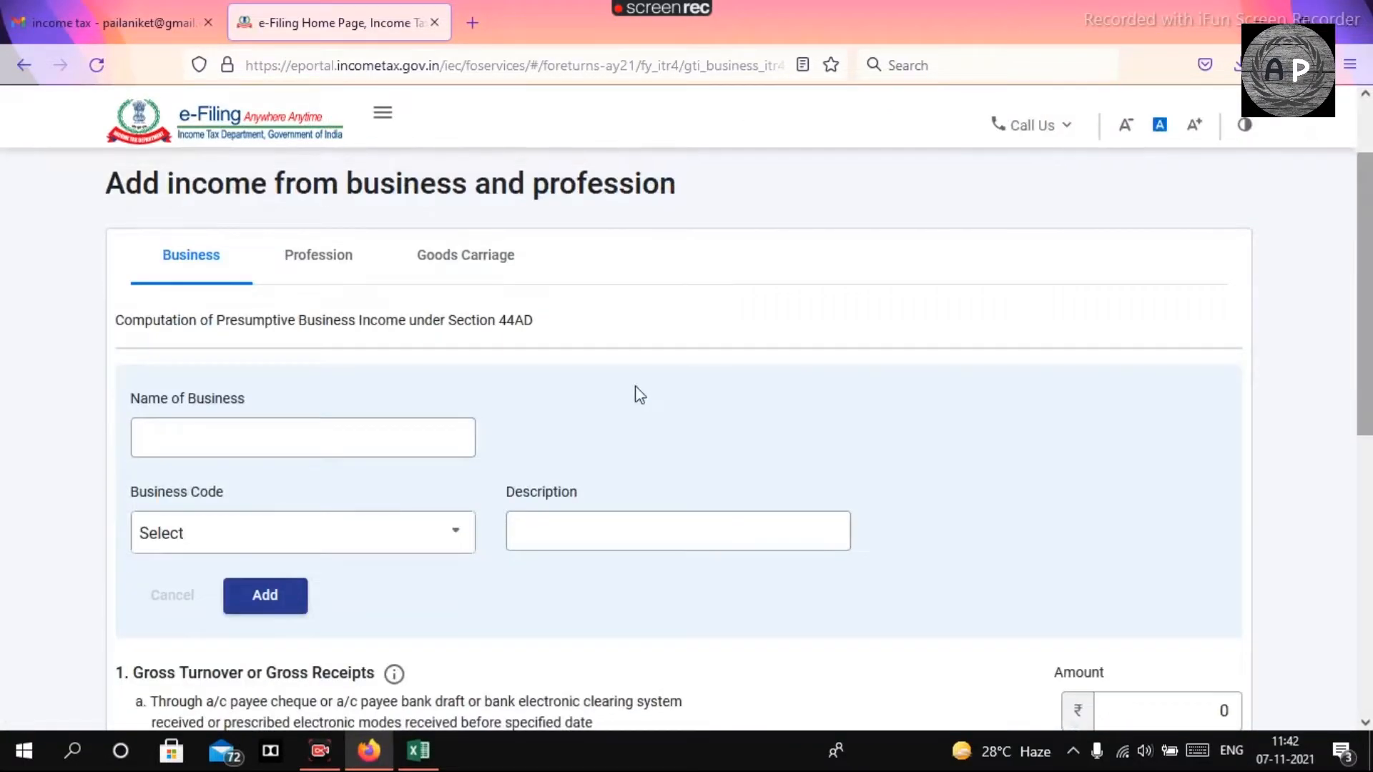
click(307, 444)
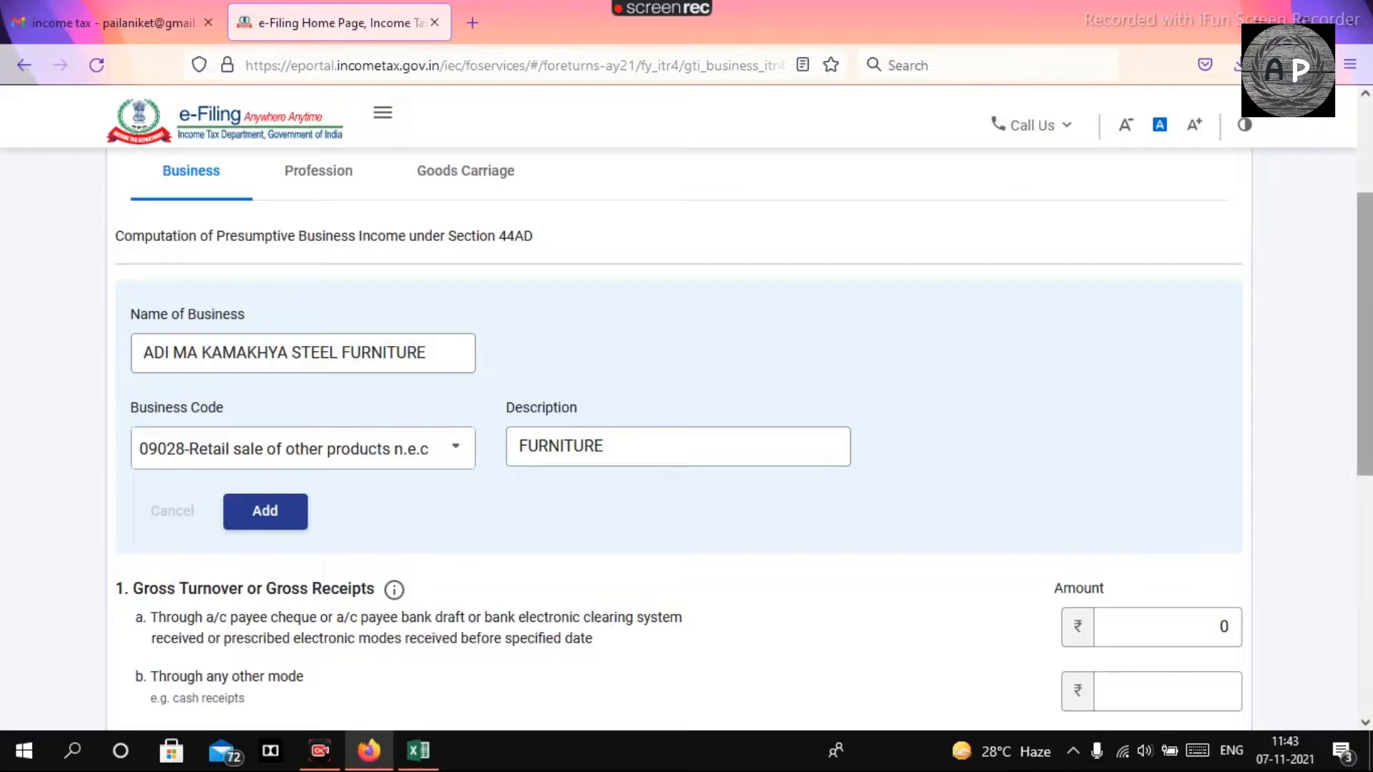
Open the gross turnover amounts for editing, first the one for bank and electronic modes, then the one for any other mode
scroll(1021, 506, down, 1)
scroll(744, 444, down, 3)
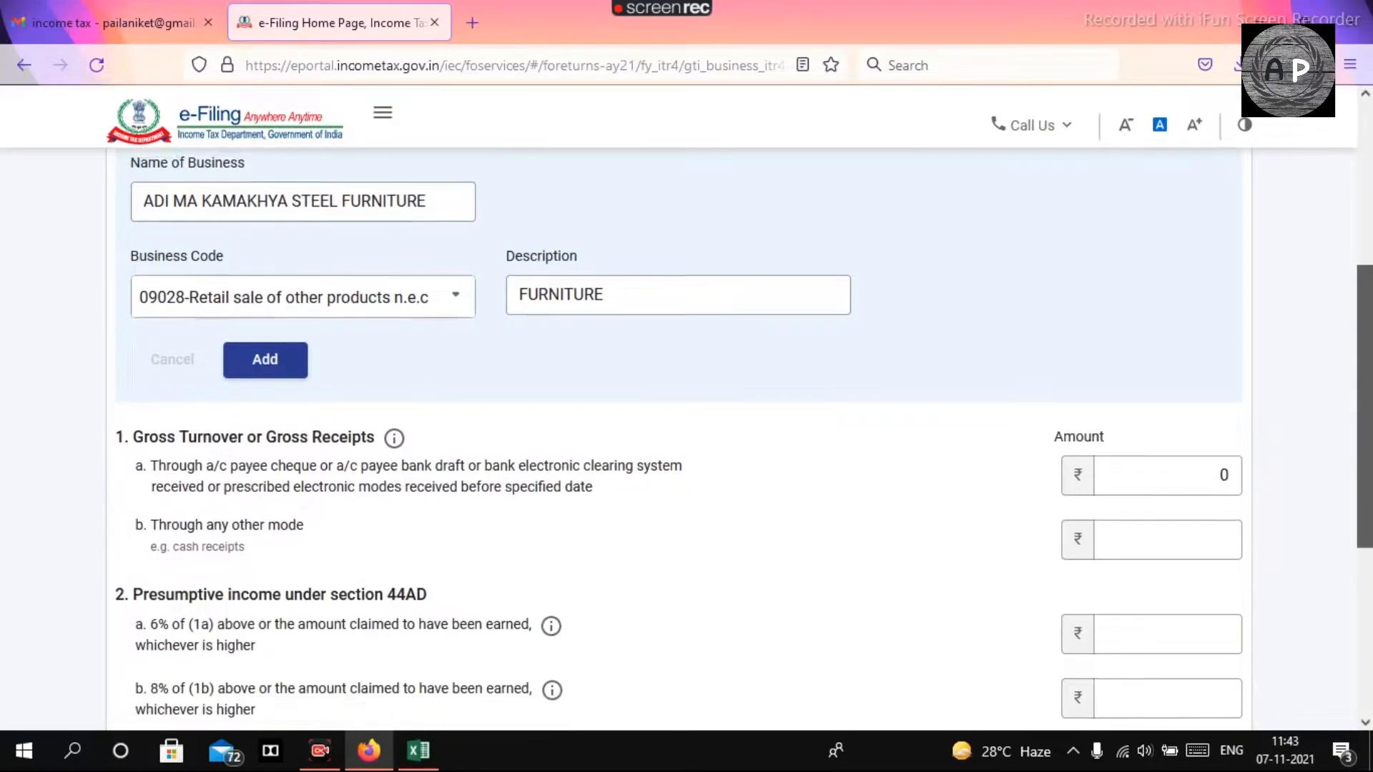
scroll(1371, 411, down, 2)
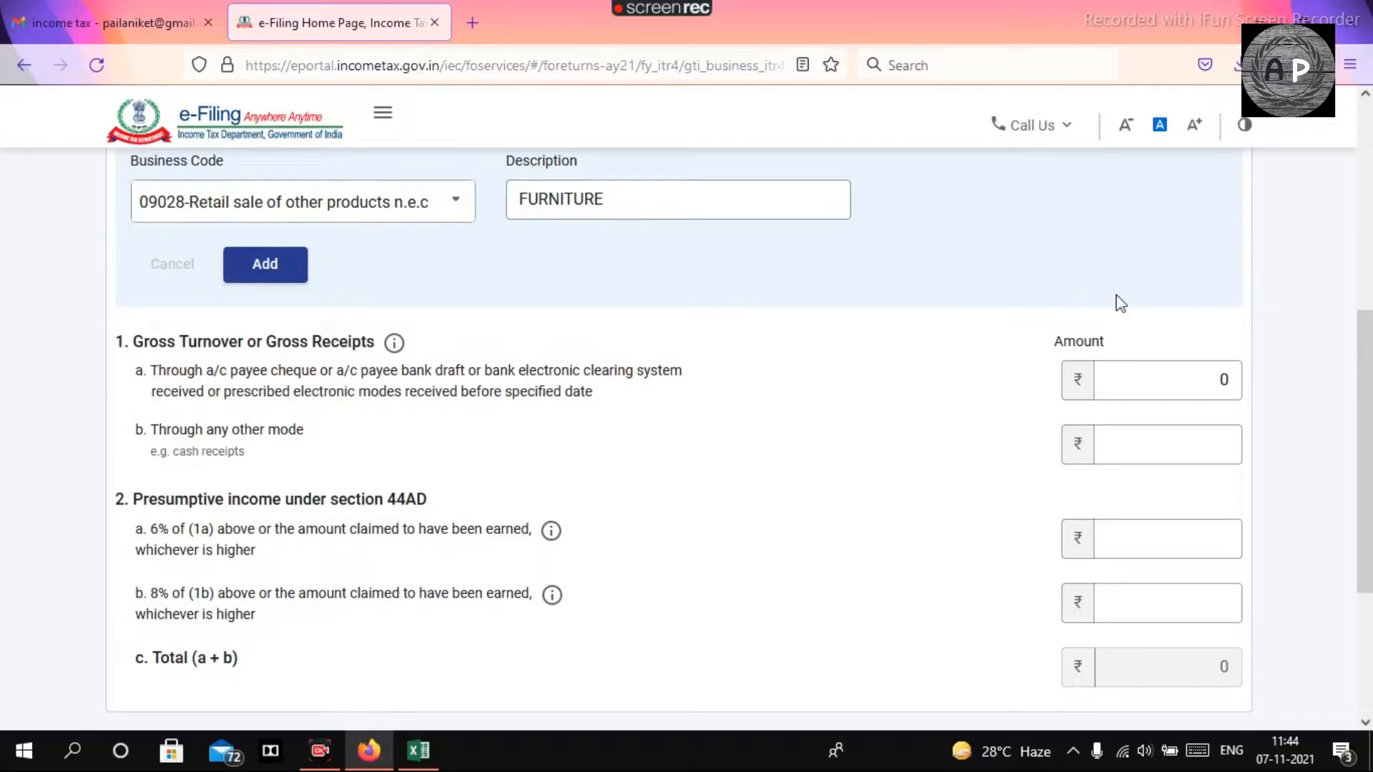
click(1149, 376)
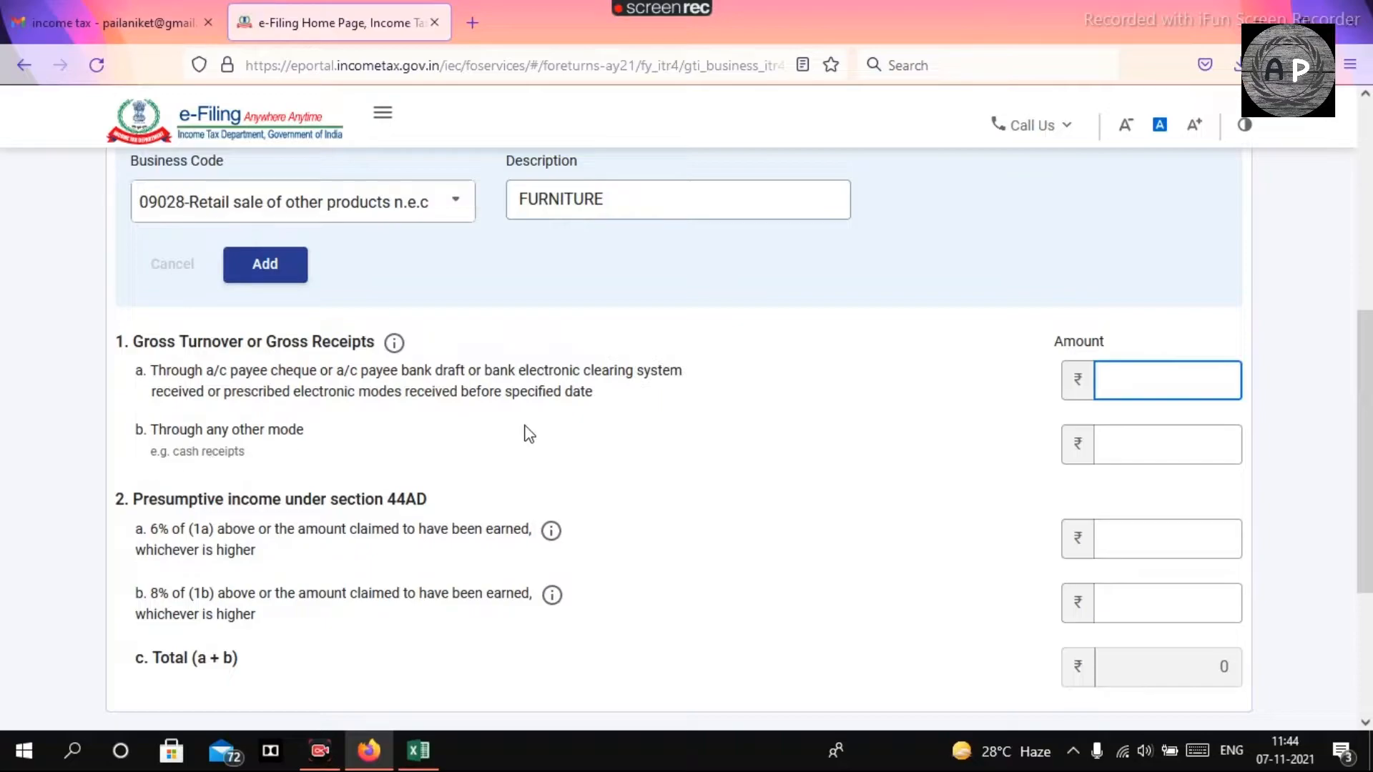
click(1164, 445)
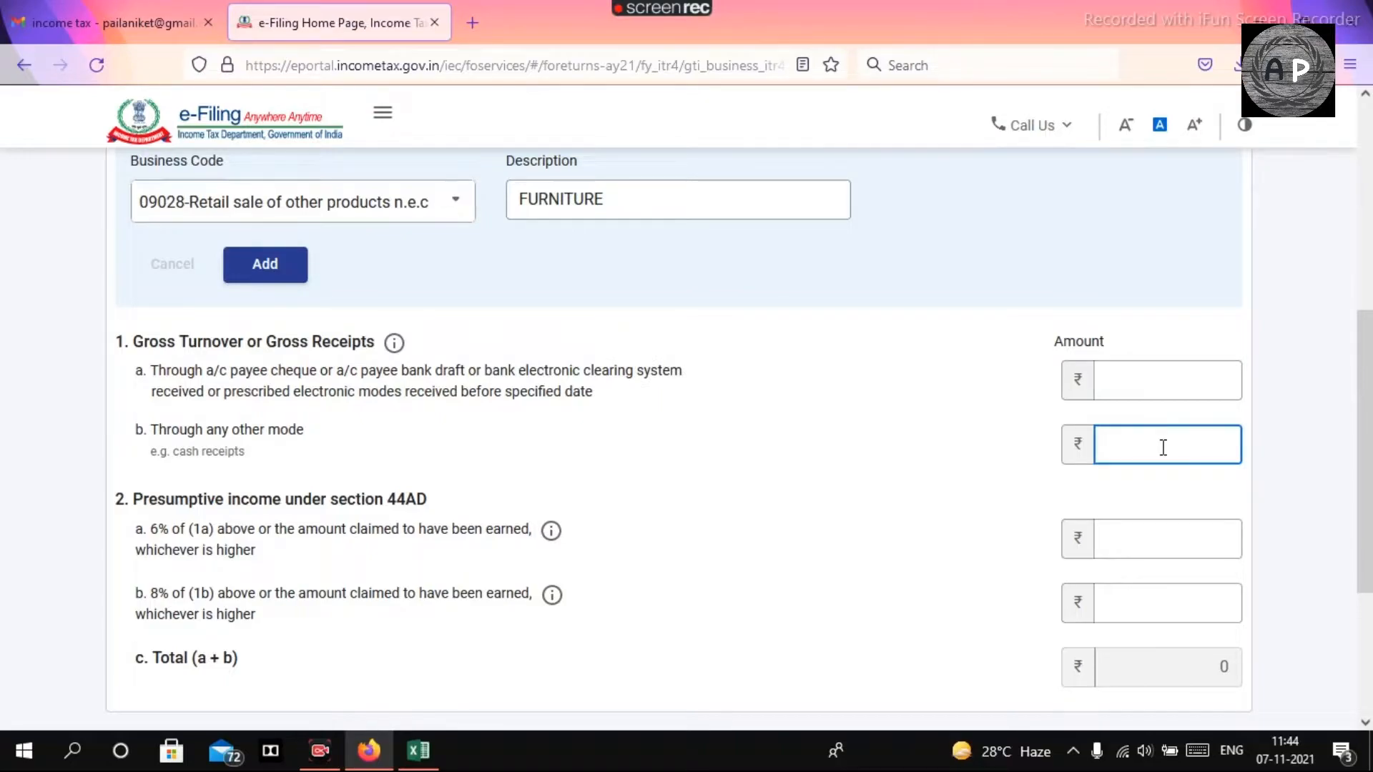
Switch to the Excel workbook and look up the sales amount in the PL 2021 sheet
key(alt+Tab)
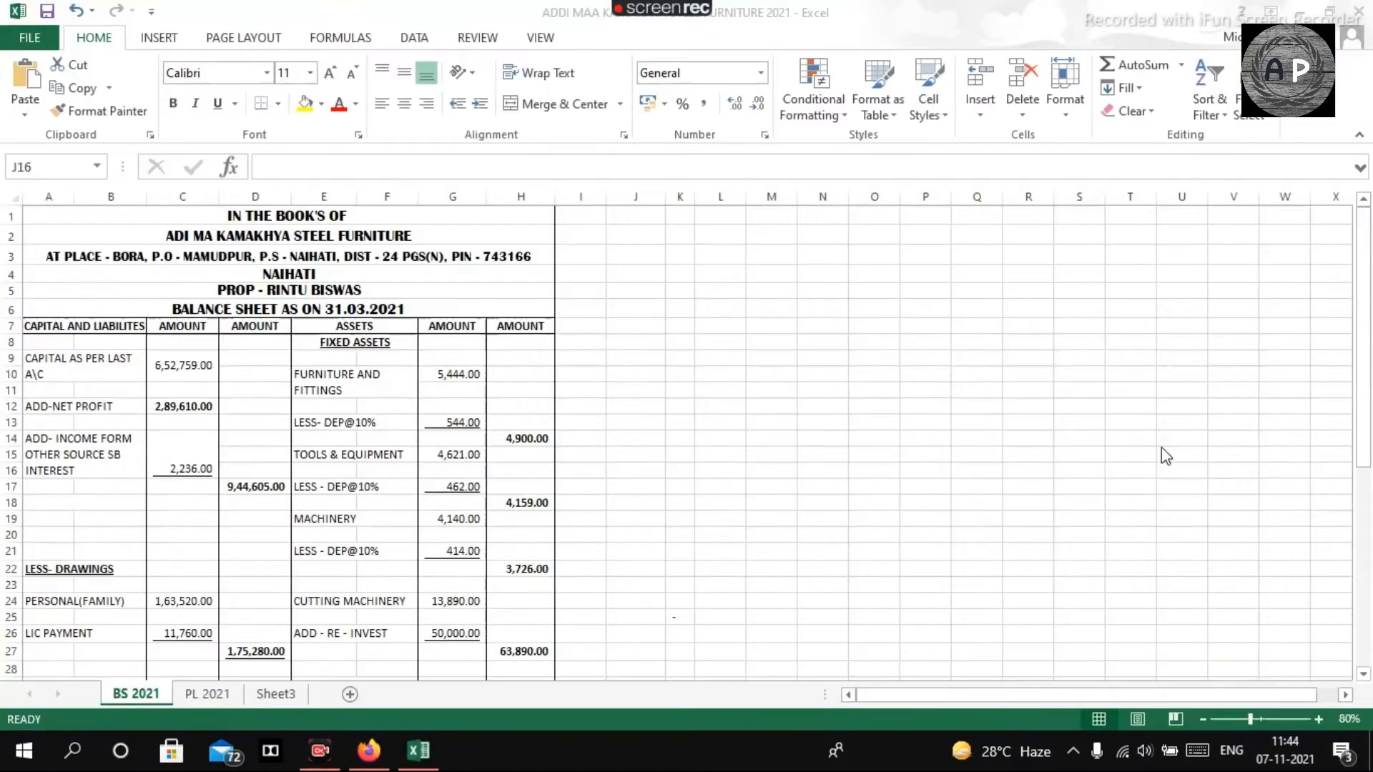
click(227, 697)
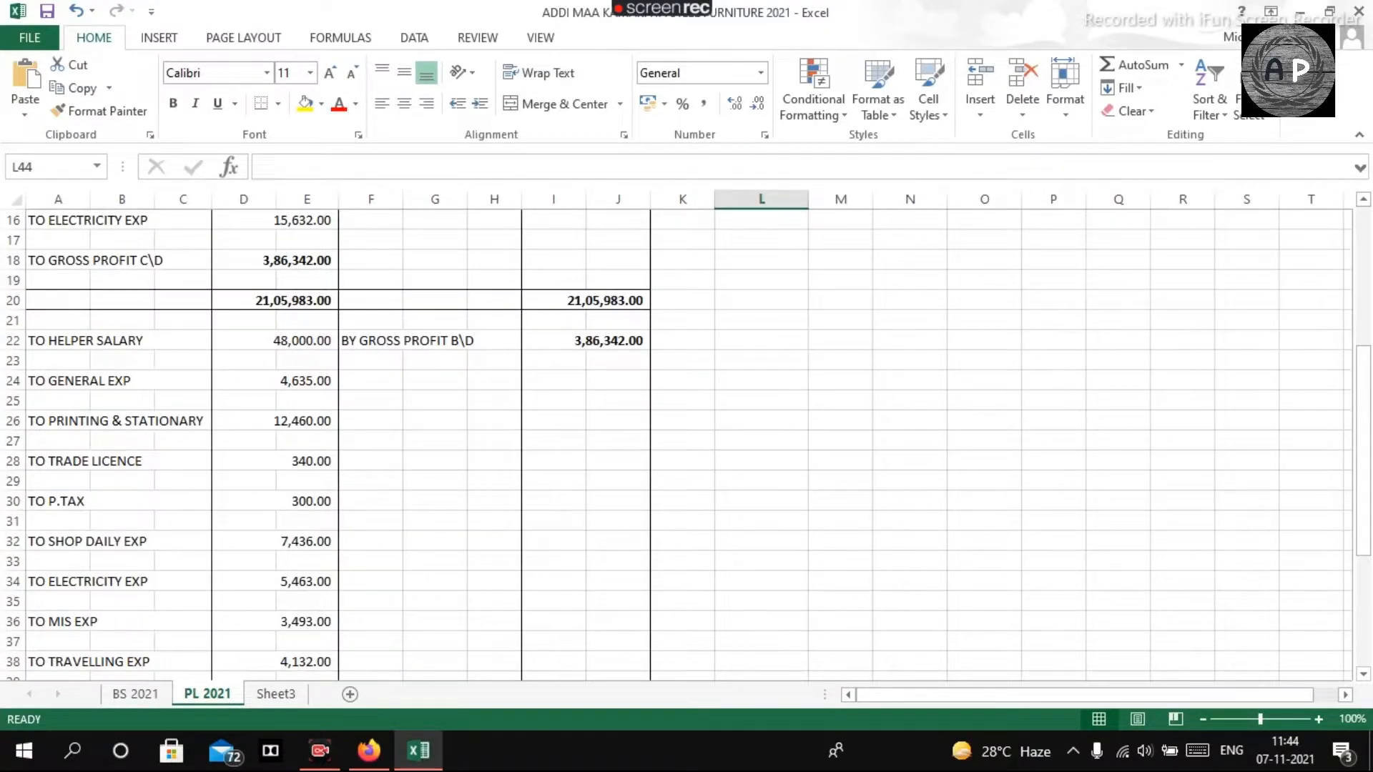
drag(1364, 396, 1363, 371)
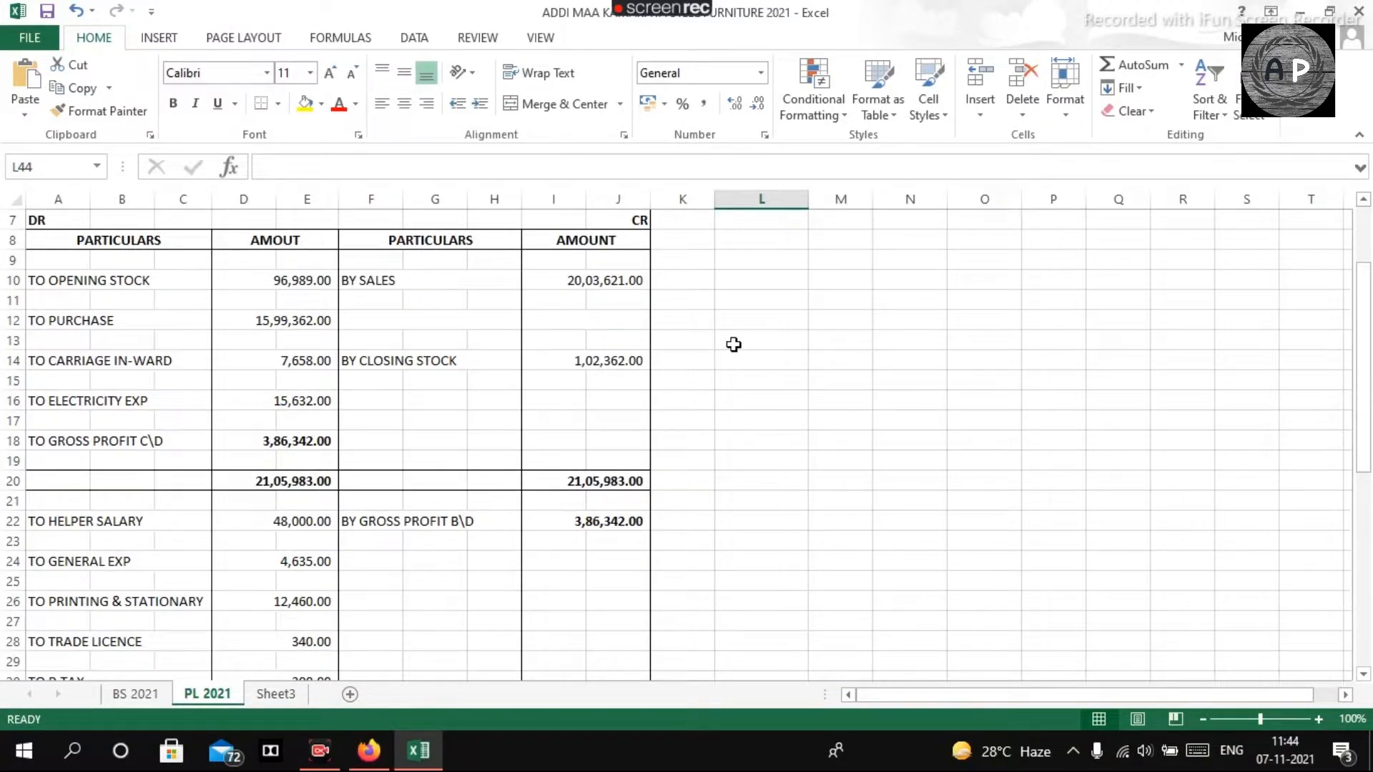
Switch back to the e-Filing form in the browser and enter 20,03,621 as gross turnover through any other mode
key(alt+Tab)
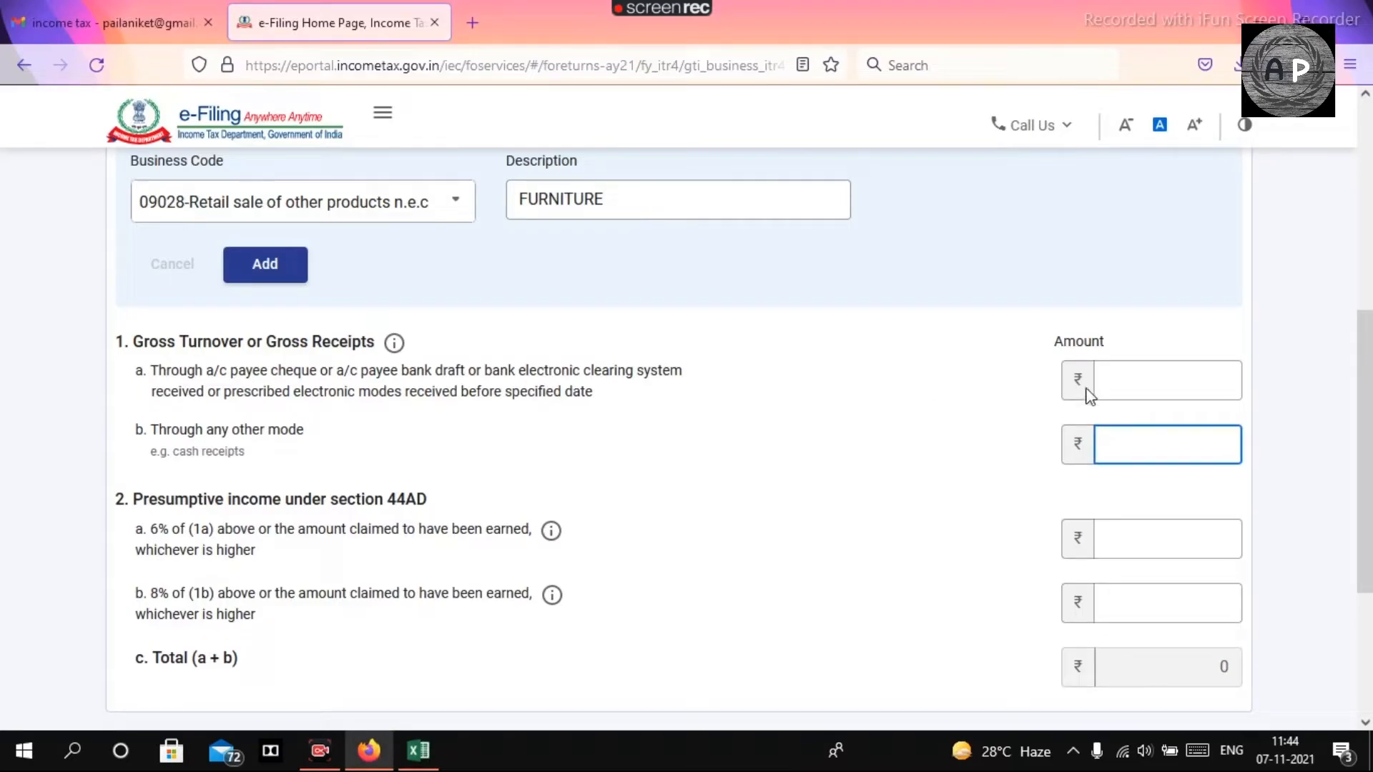
text(2003)
key(alt+Tab)
key(alt+Tab)
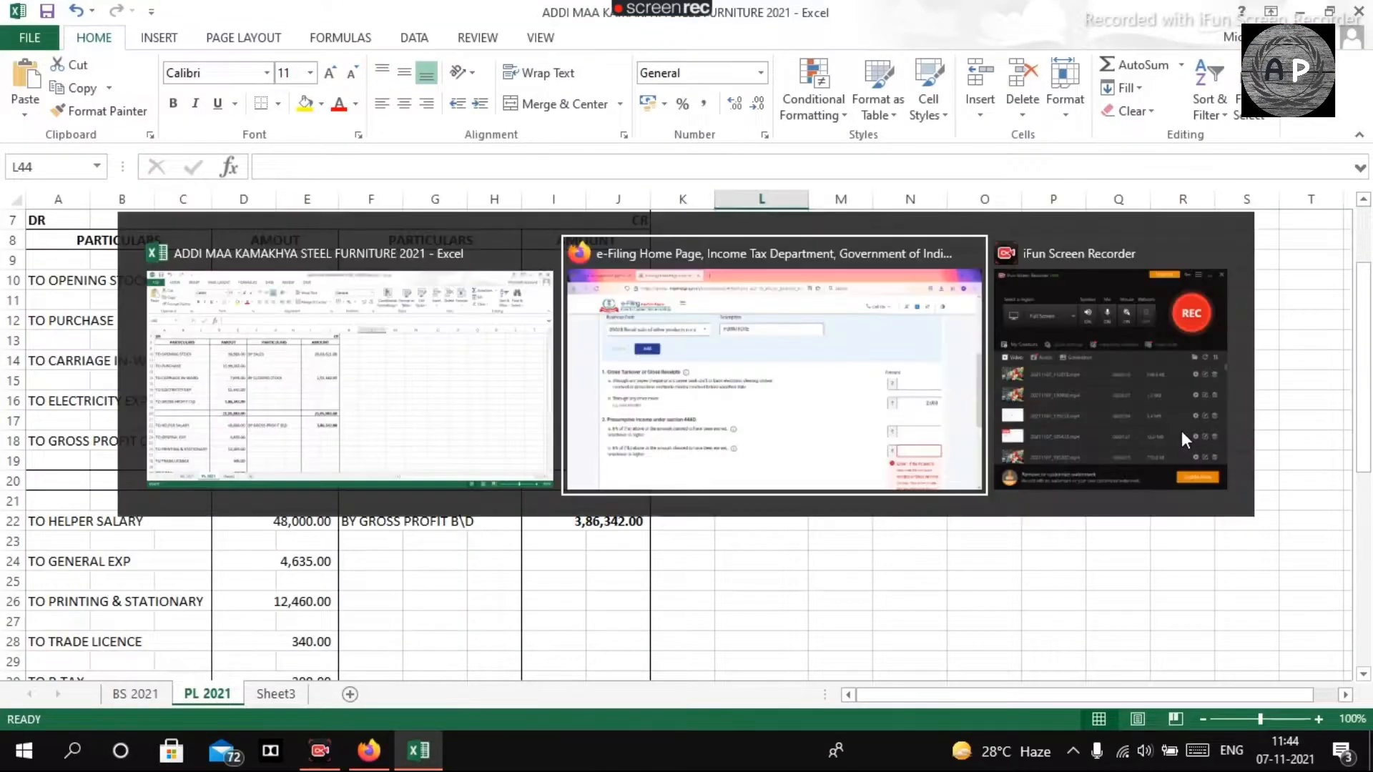
text(621)
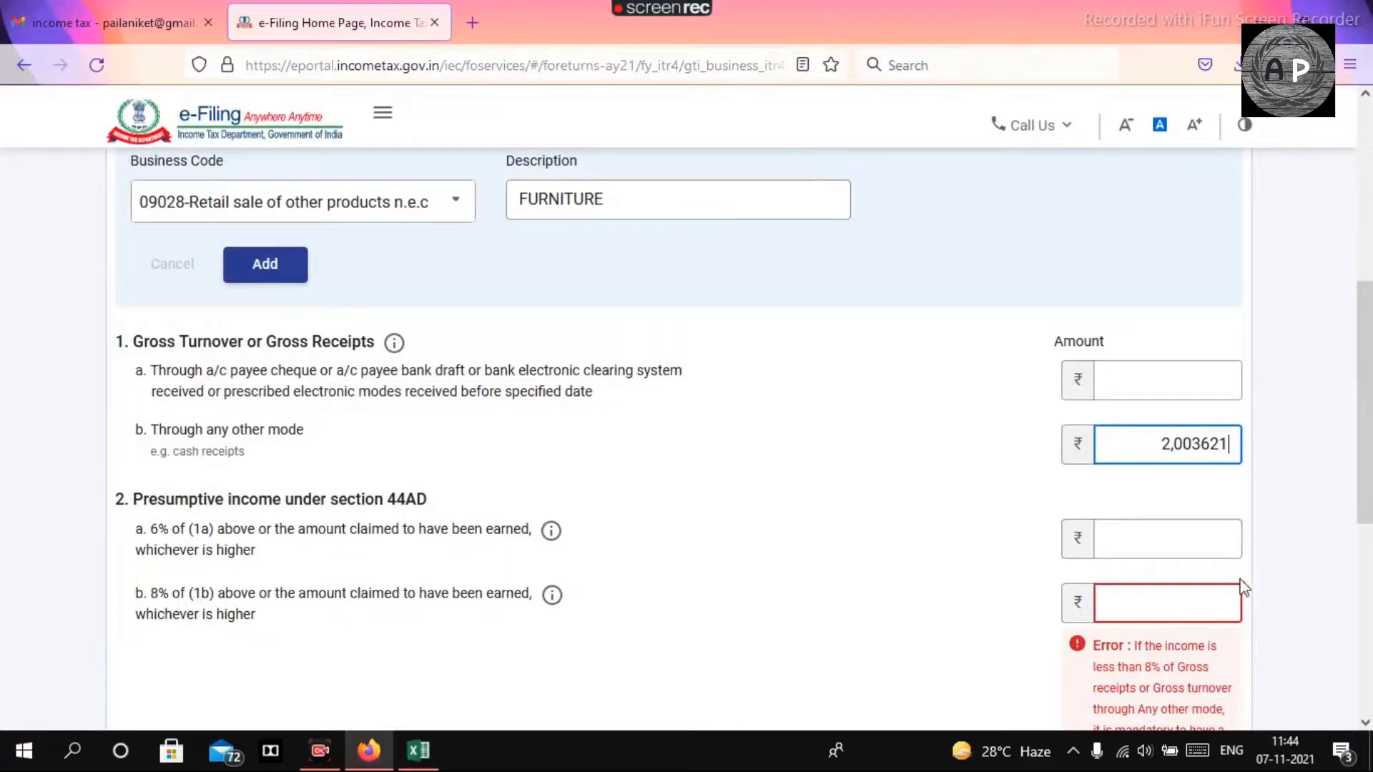
click(994, 570)
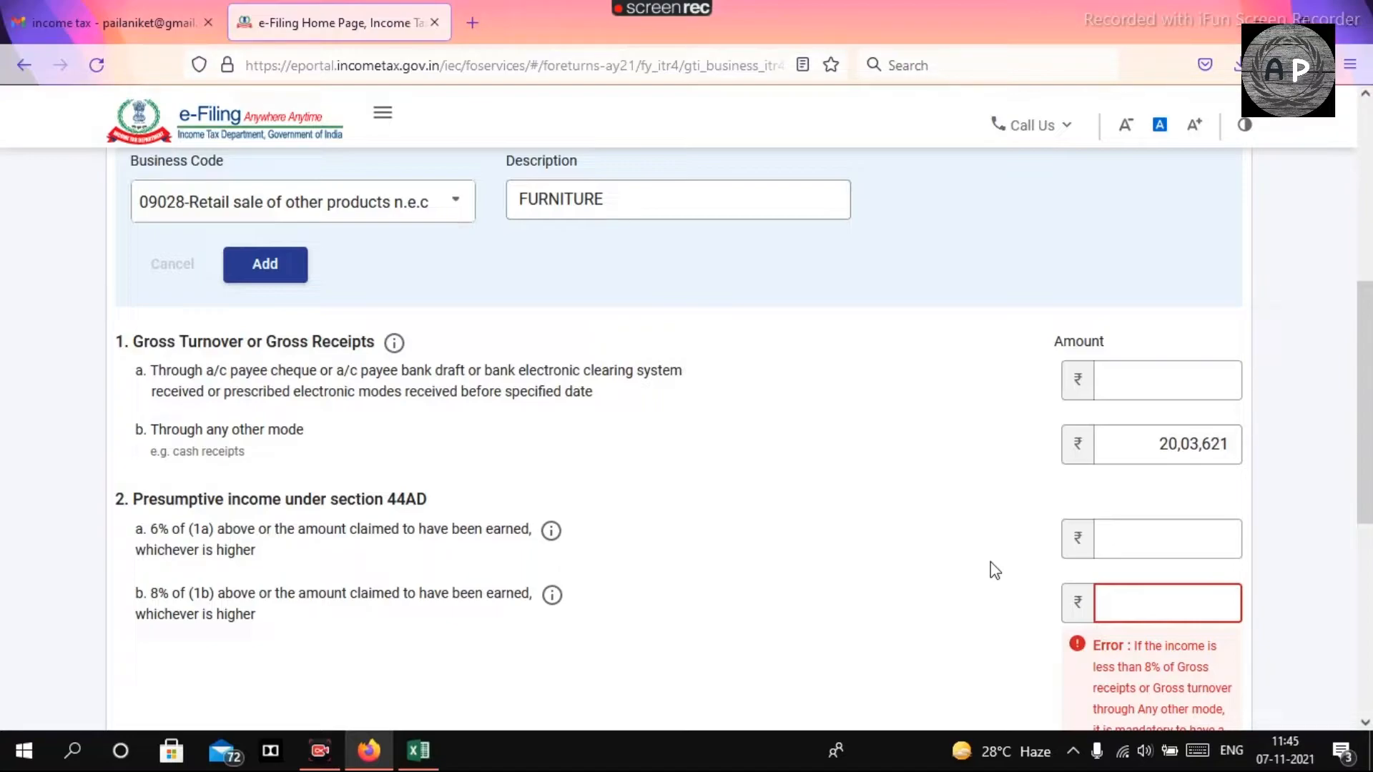
Look up the net profit in the workbook's PL 2021 sheet and enter 2,89,610 as the 8% presumptive income under section 44AD
click(1141, 602)
key(alt+Tab)
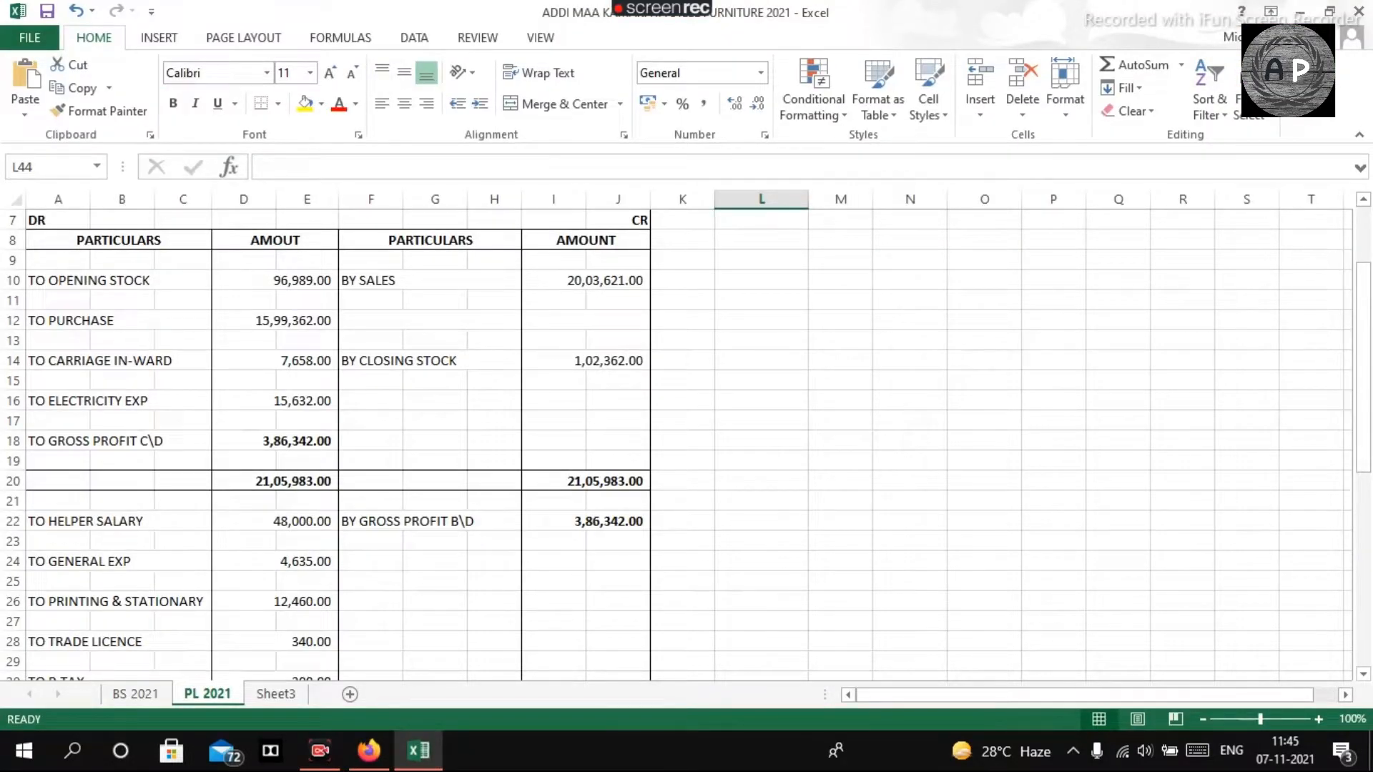
drag(1364, 445, 1363, 637)
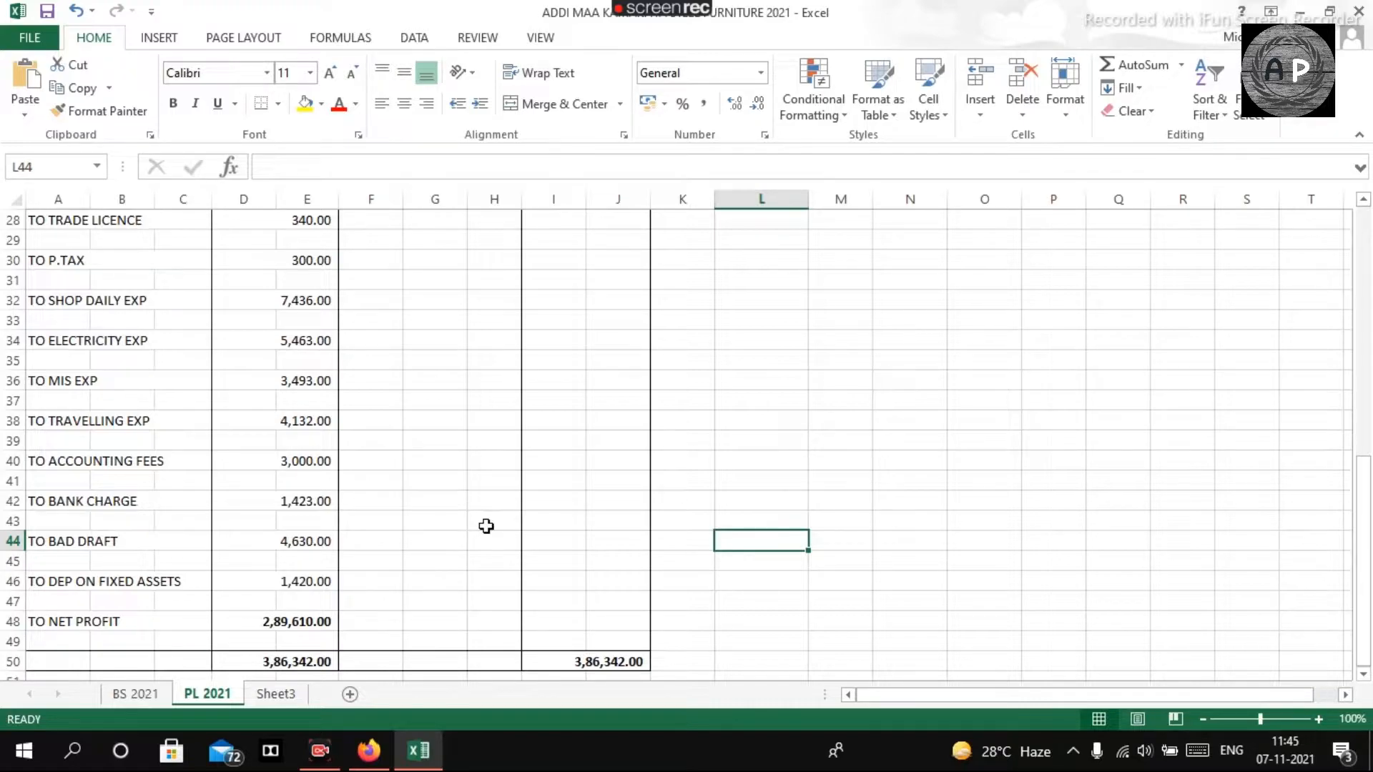
key(alt+Tab)
text(289610)
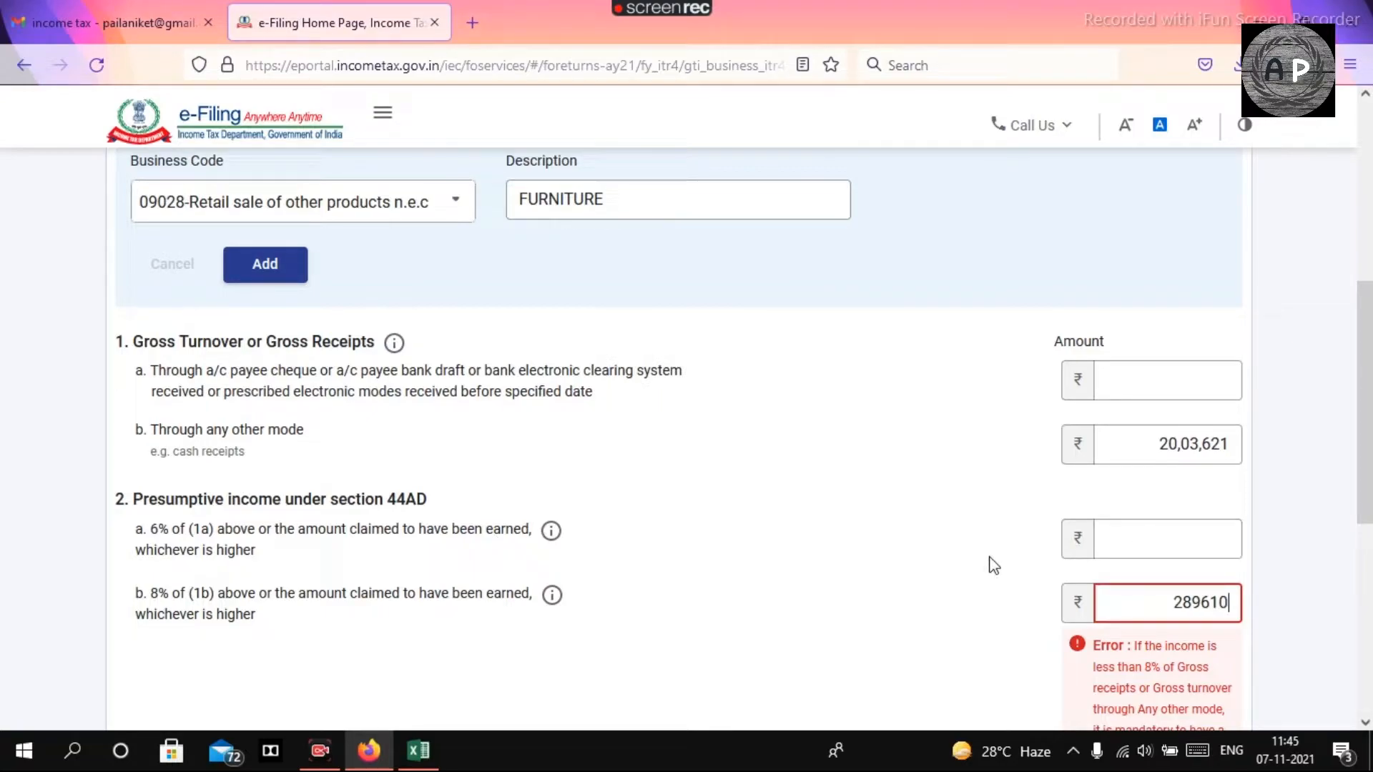
click(1312, 501)
Check the presumptive income against the workbook's net profit and add the section 44AD business details to the return
drag(1367, 465, 1367, 486)
key(alt+Tab)
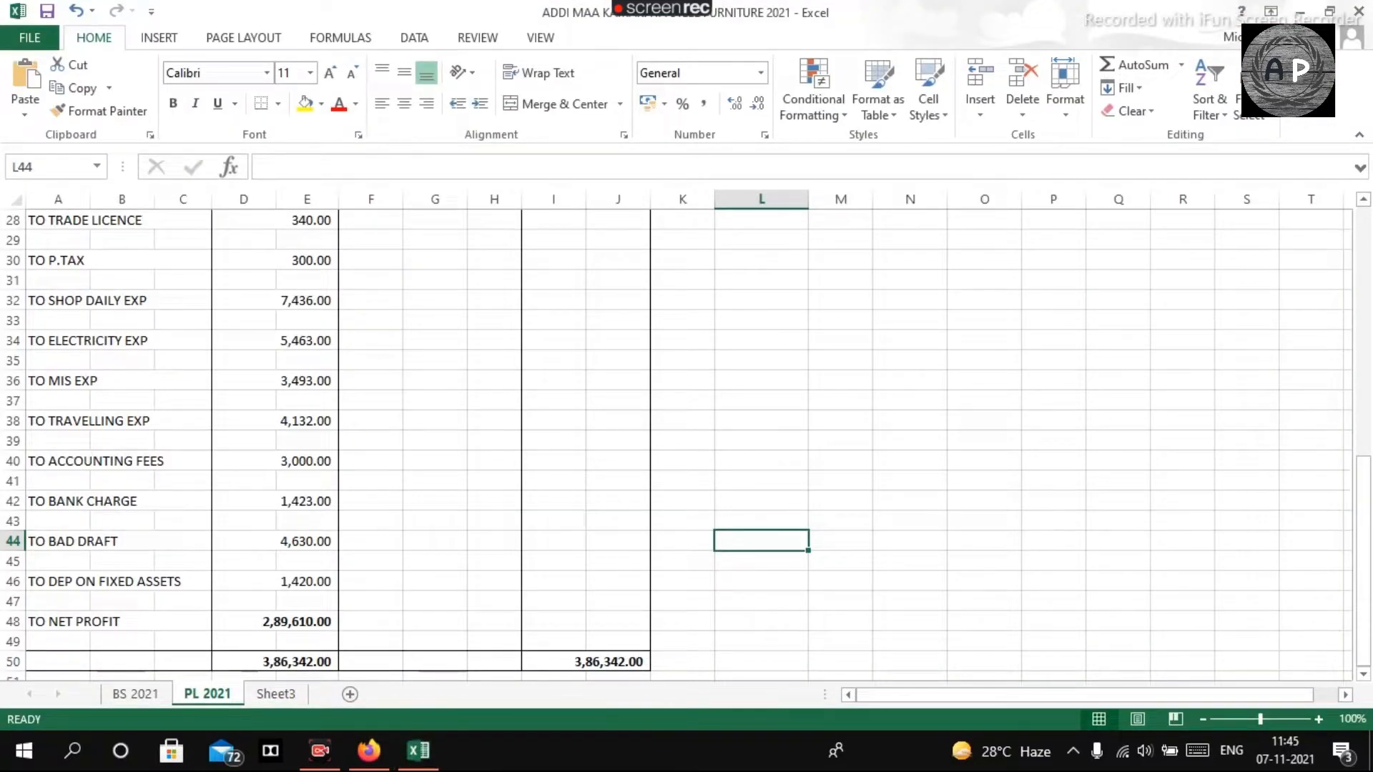
key(alt+Tab)
drag(1365, 497, 1365, 559)
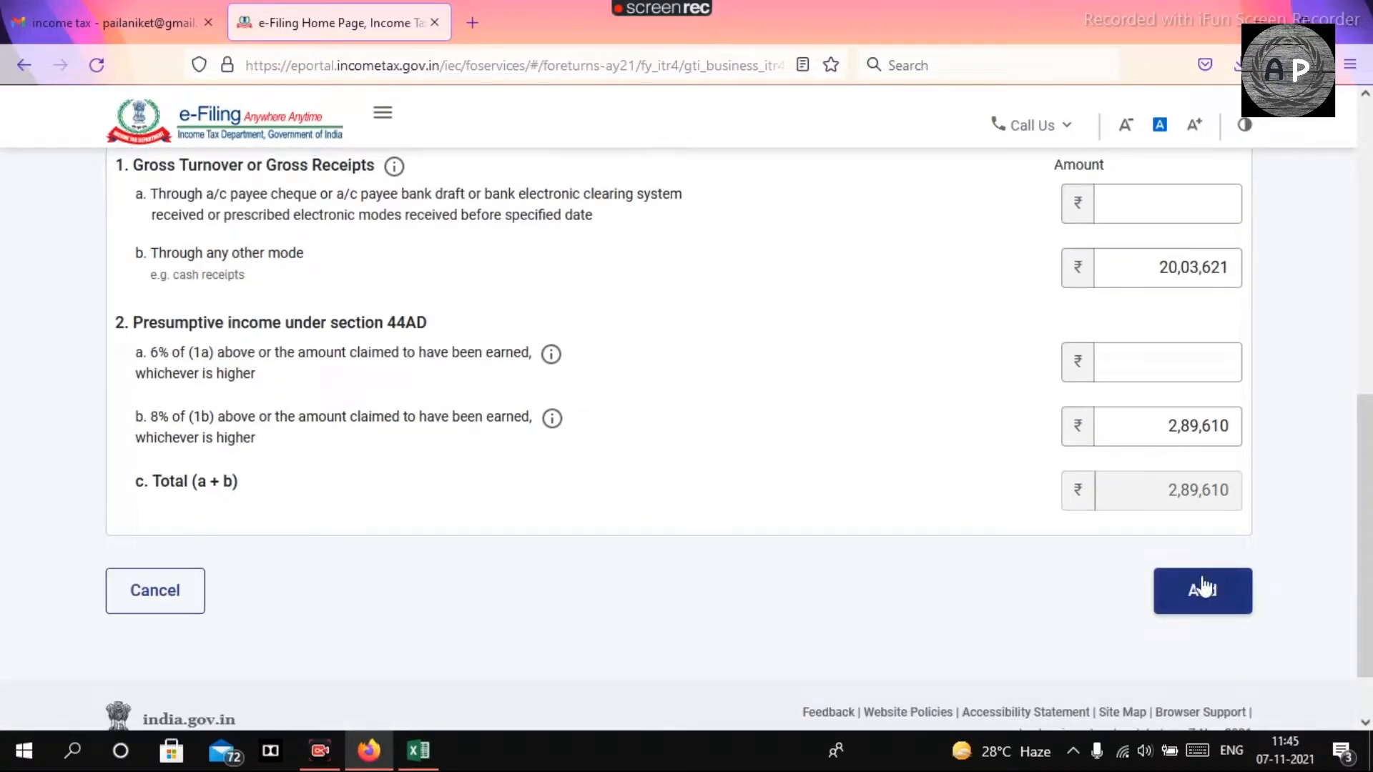
click(1172, 353)
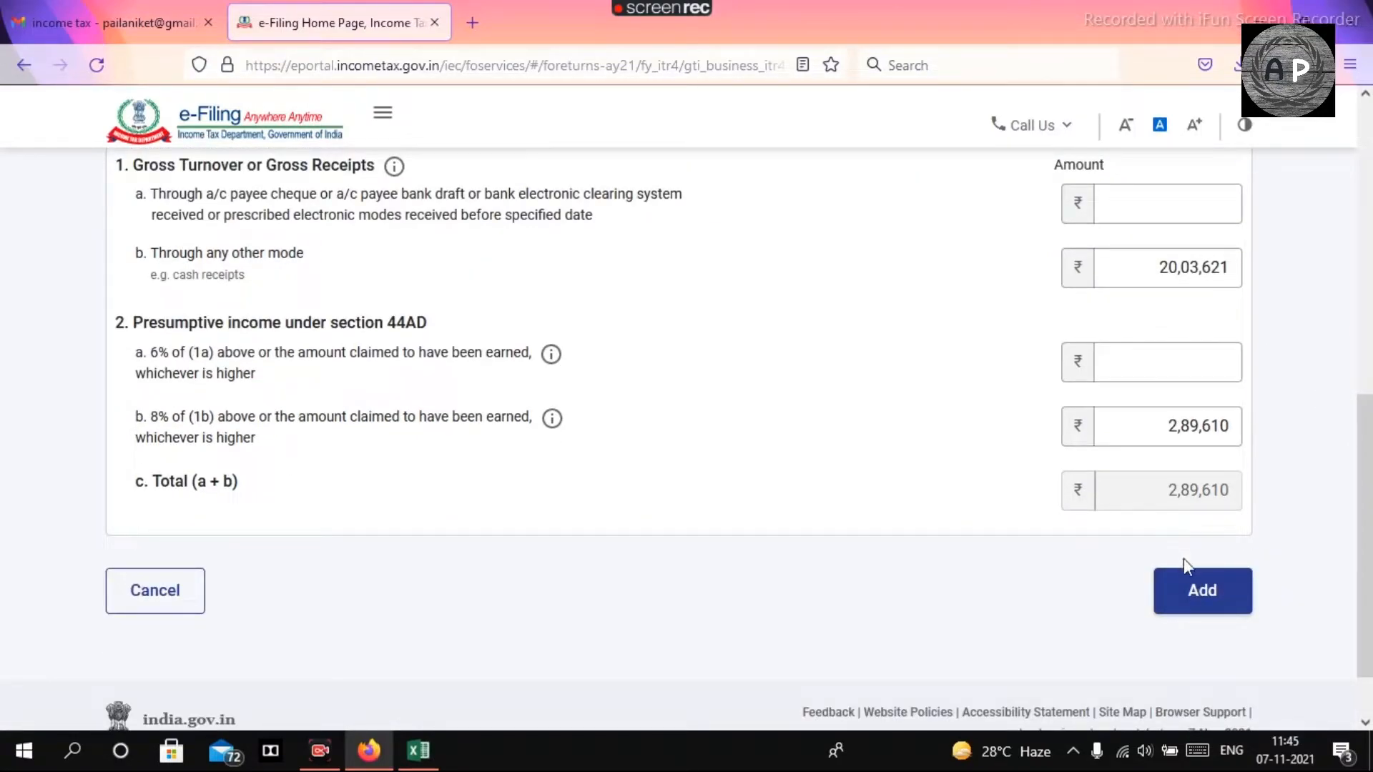
click(1195, 594)
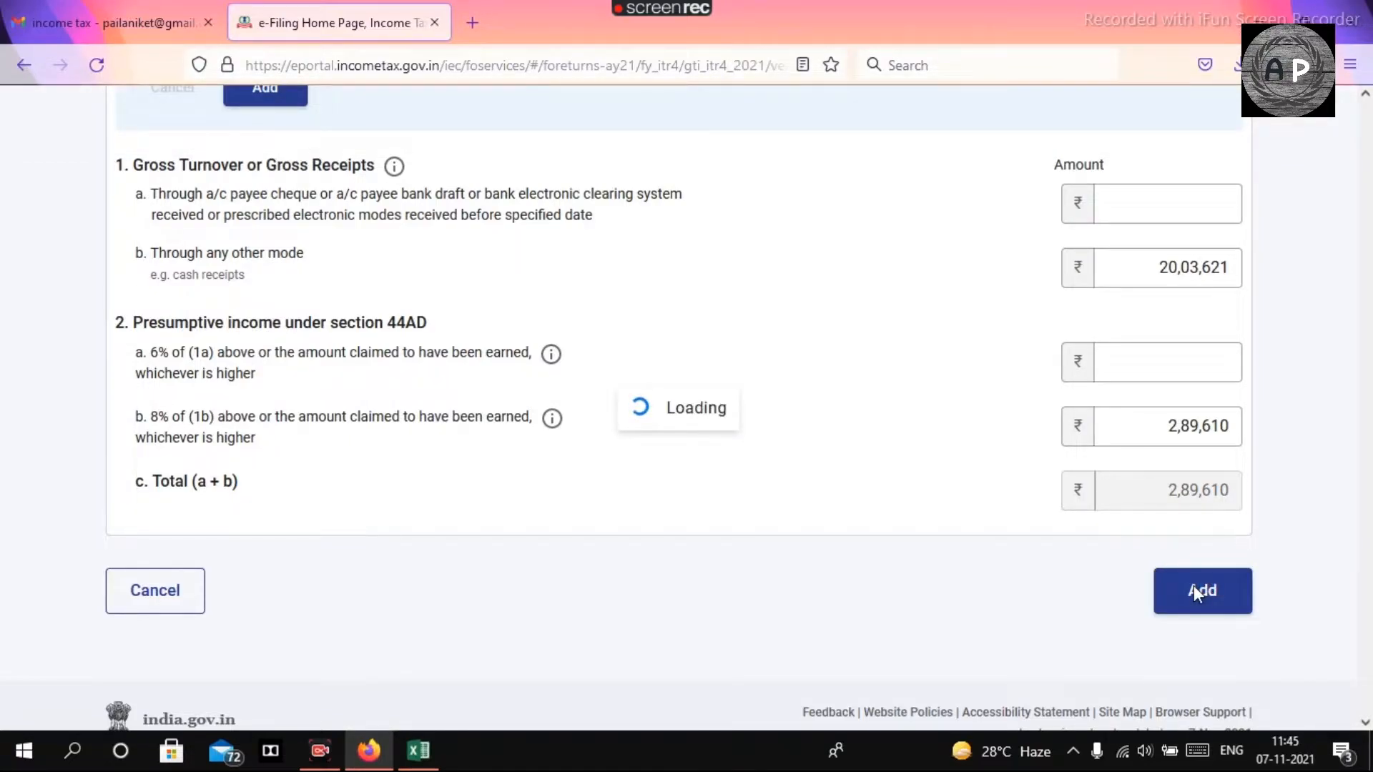
Open the breakup details for Income from House Property and set the type of house property to Self Occupied
scroll(1369, 175, down, 3)
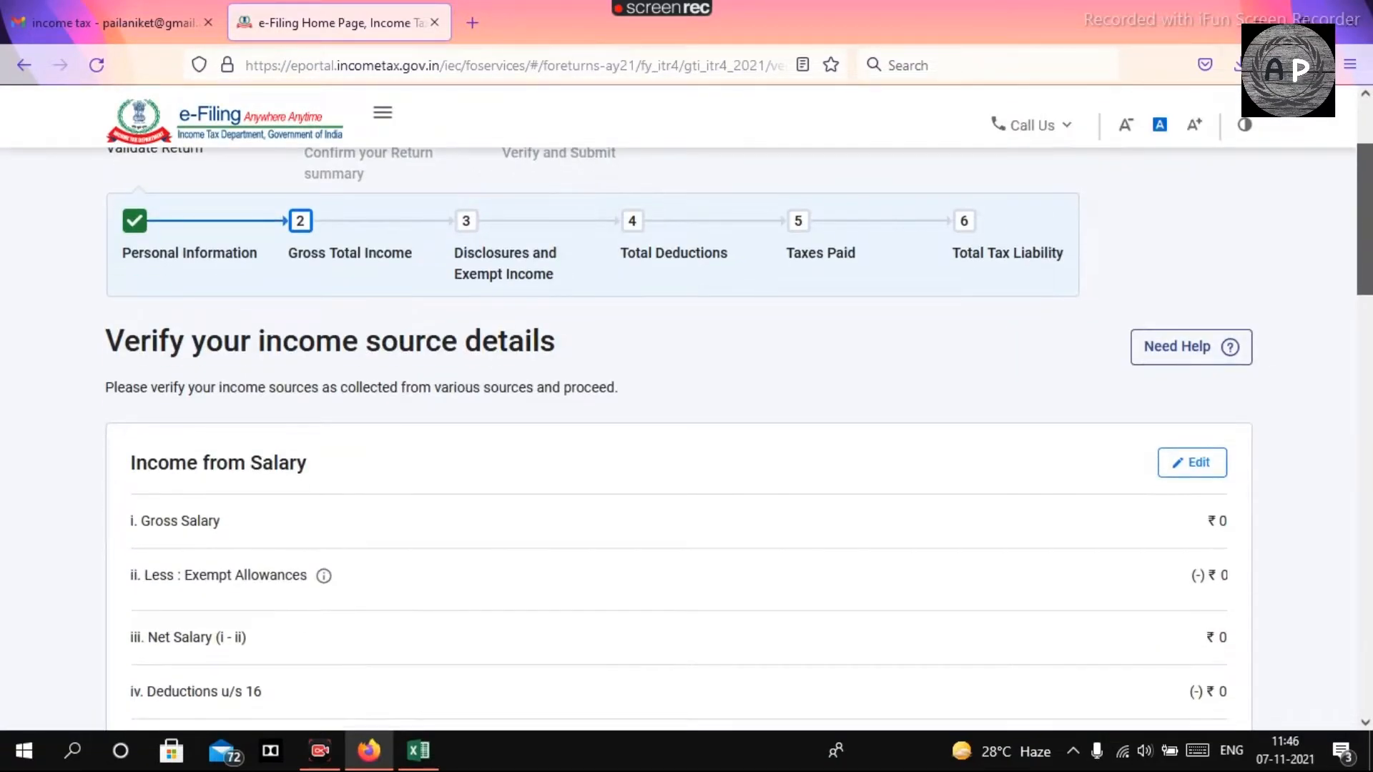
scroll(738, 433, down, 4)
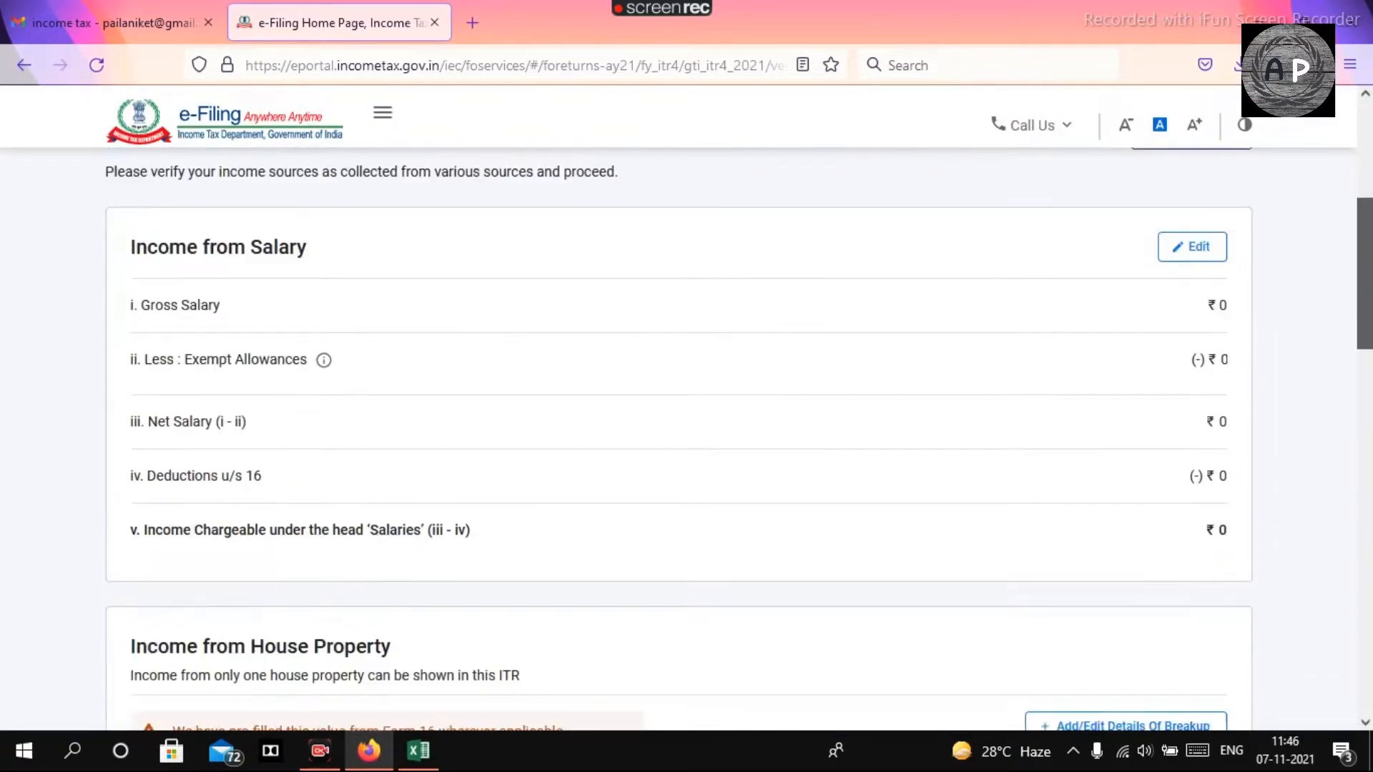
scroll(738, 438, down, 2)
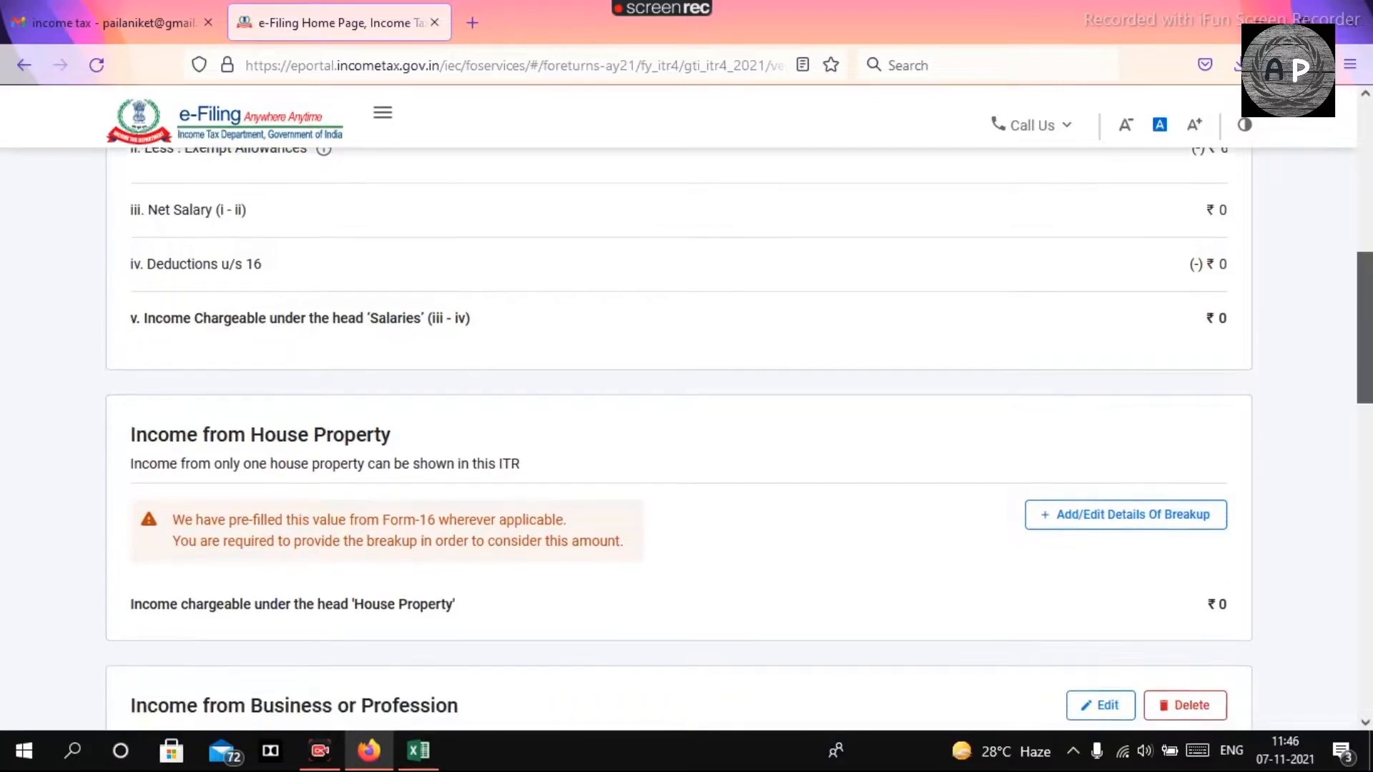
click(1079, 456)
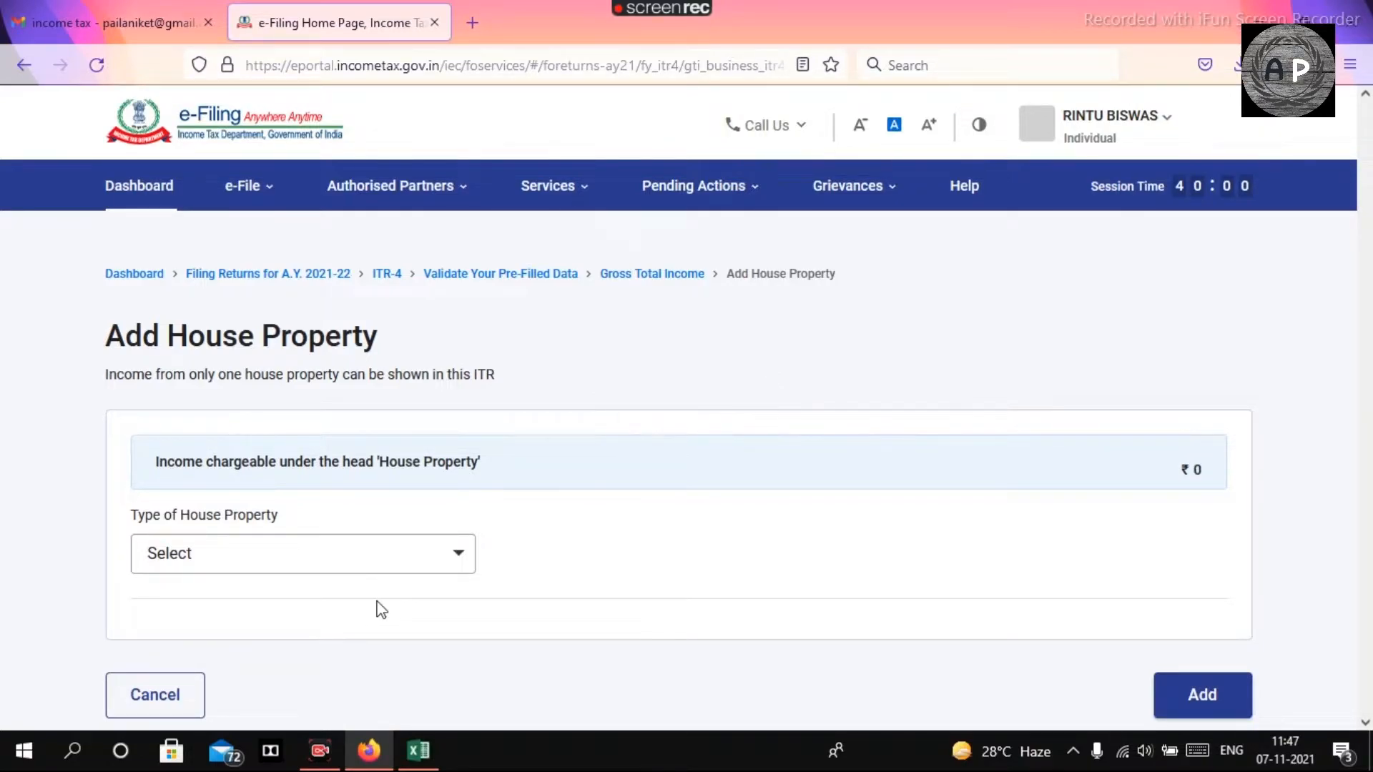
click(432, 570)
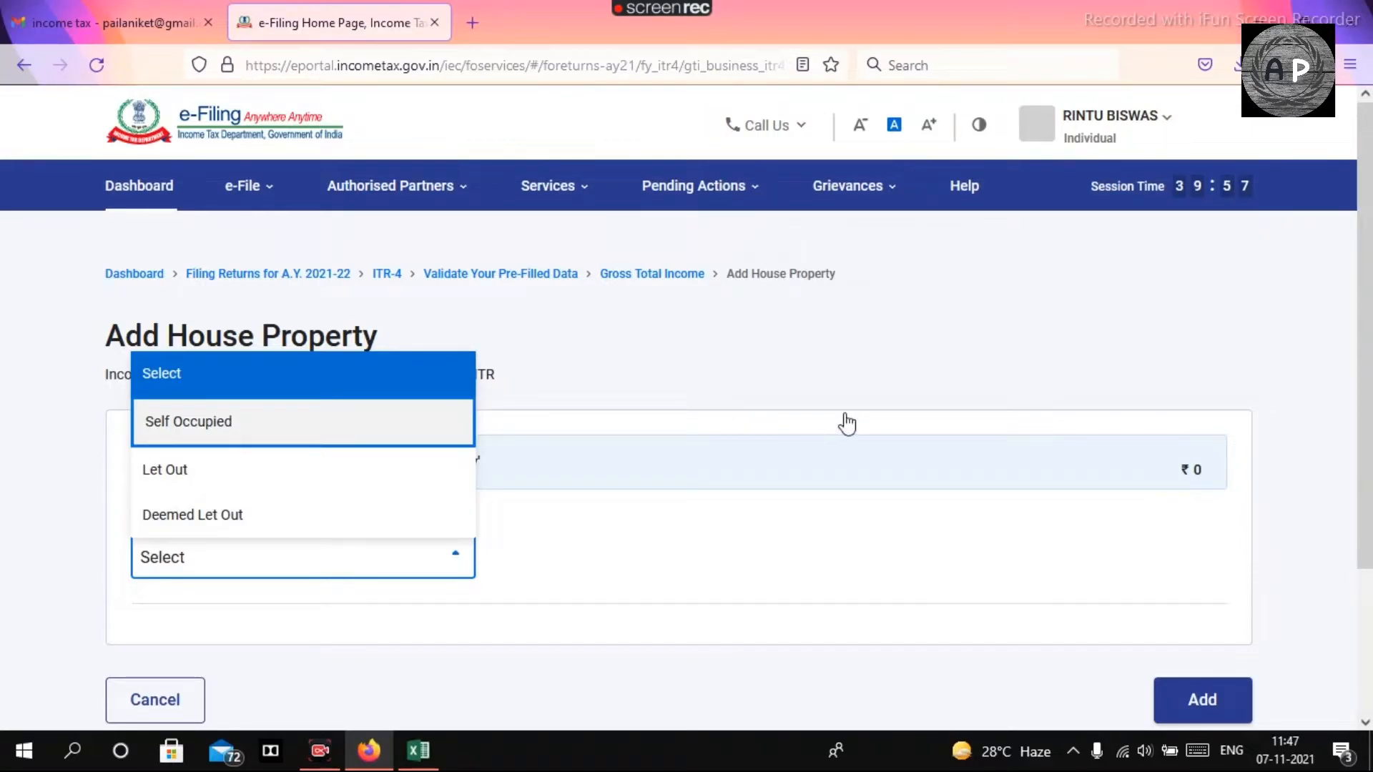
click(302, 436)
Enter 0 for both interest payable on borrowed capital and arrears/unrealised rent, and add the house property
drag(1364, 245, 1367, 315)
click(1160, 464)
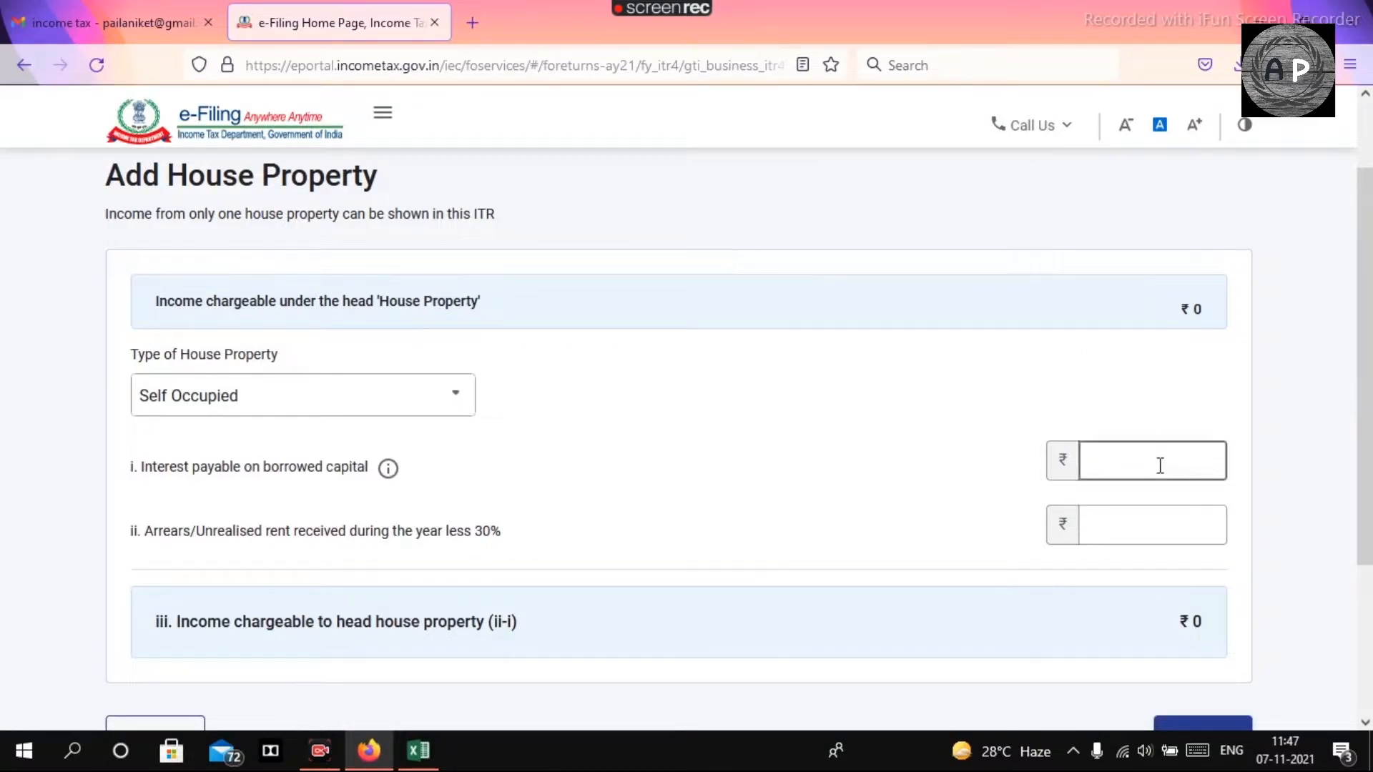
text(0)
key(Tab)
text(0)
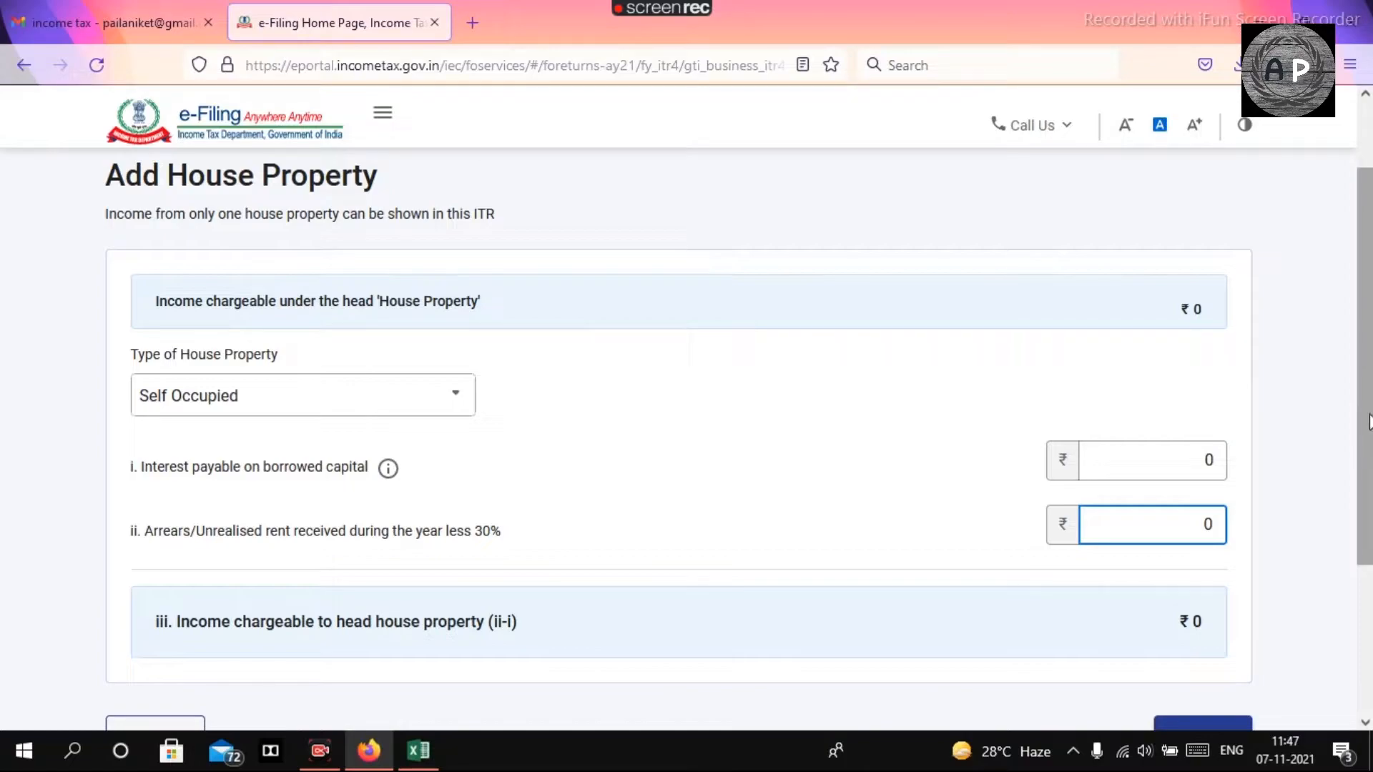
scroll(1369, 425, down, 1)
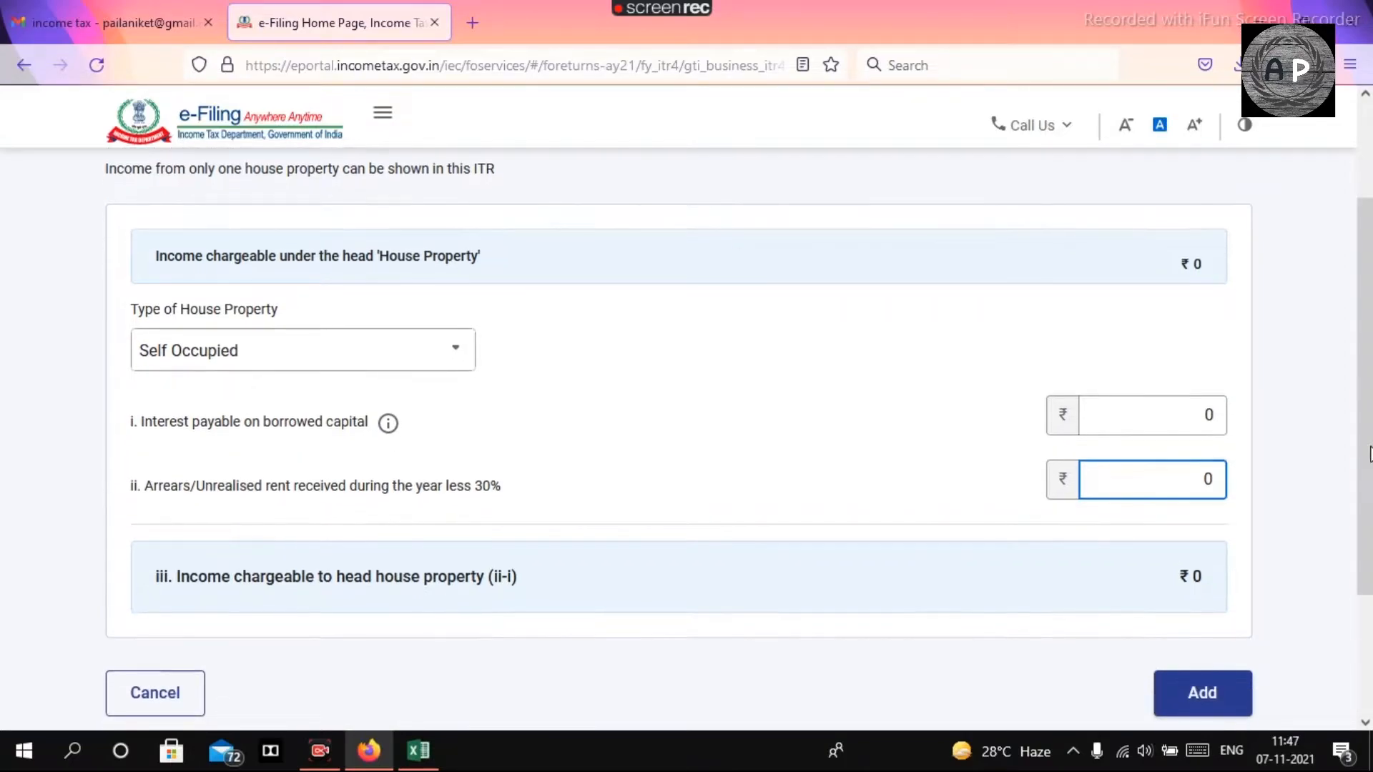
click(1176, 708)
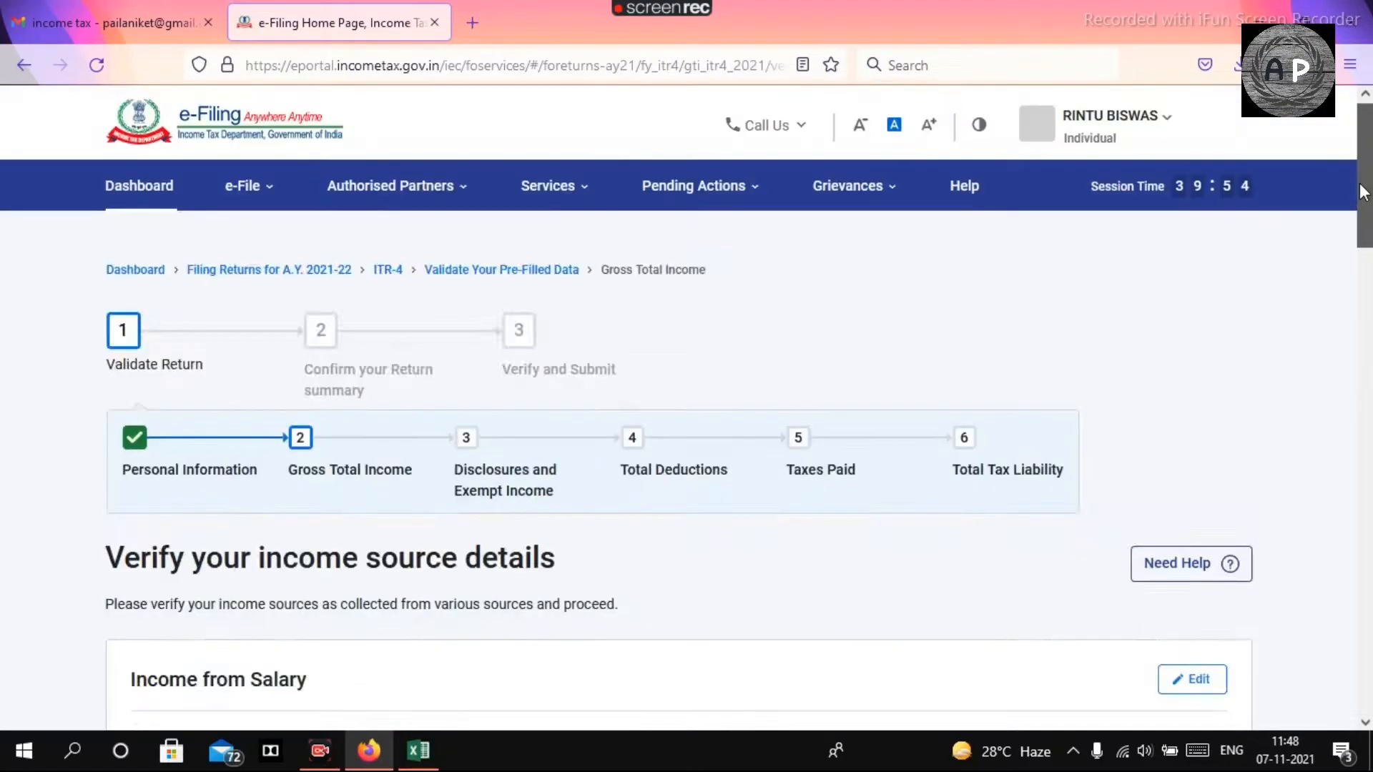
Review the business income and select the prefilled Interest from Deposit (Bank/Post Office/Cooperative Society) under Income from other sources
drag(1368, 190, 1368, 411)
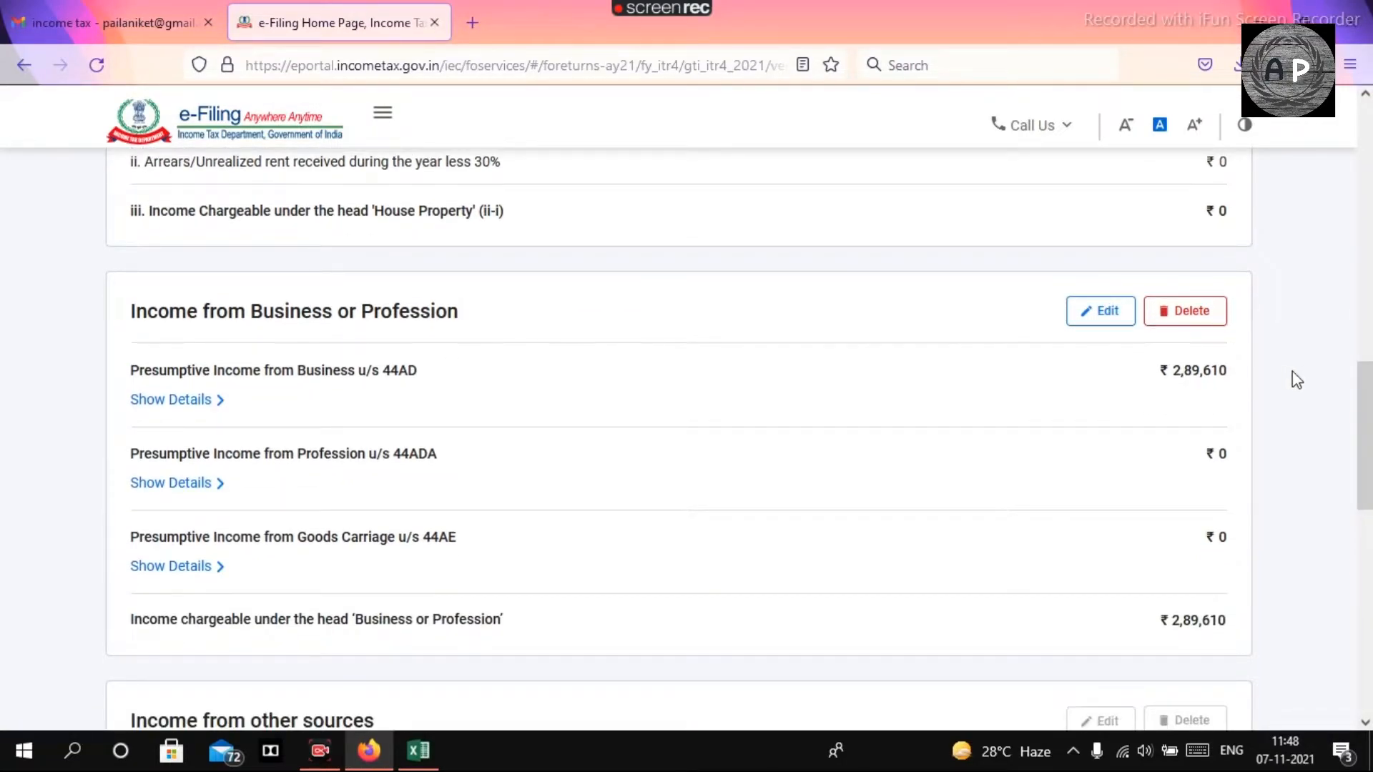
drag(1367, 421, 1370, 506)
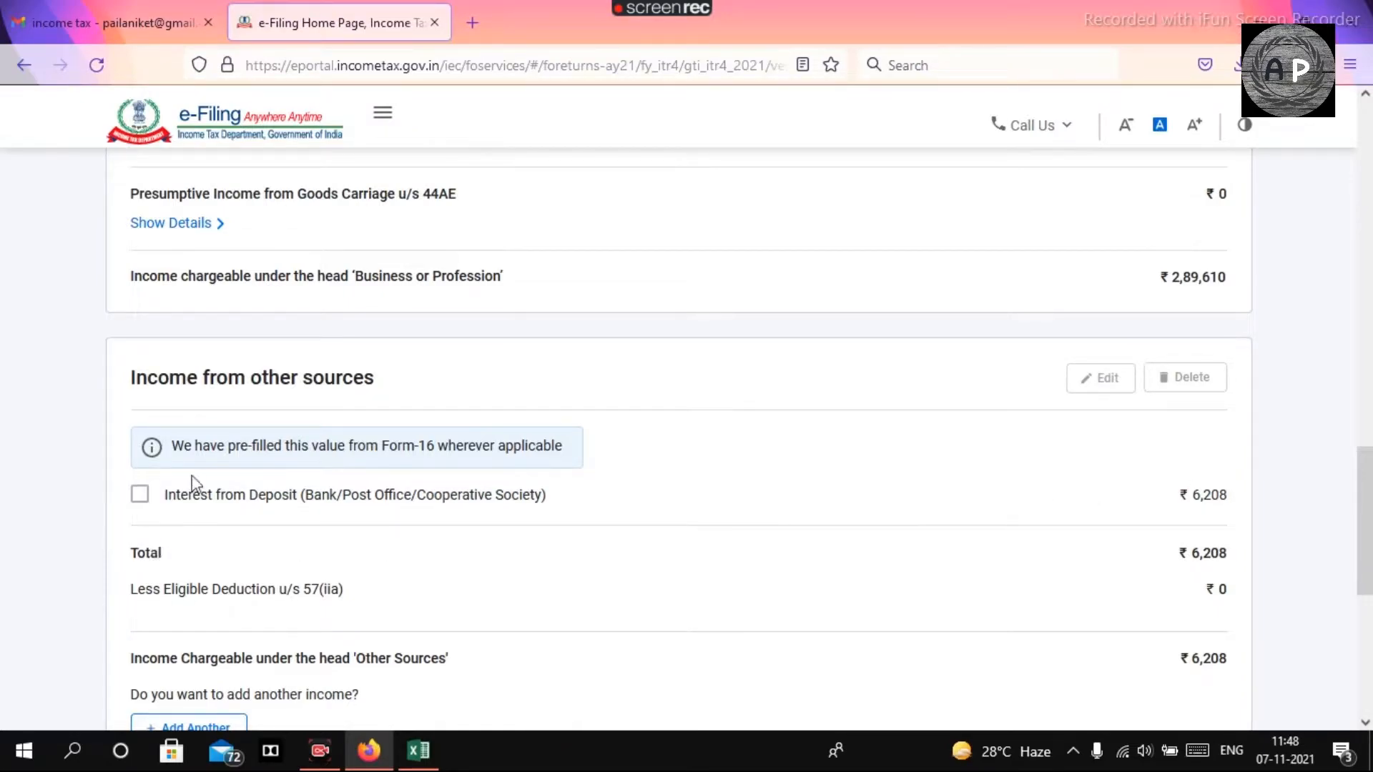
click(140, 496)
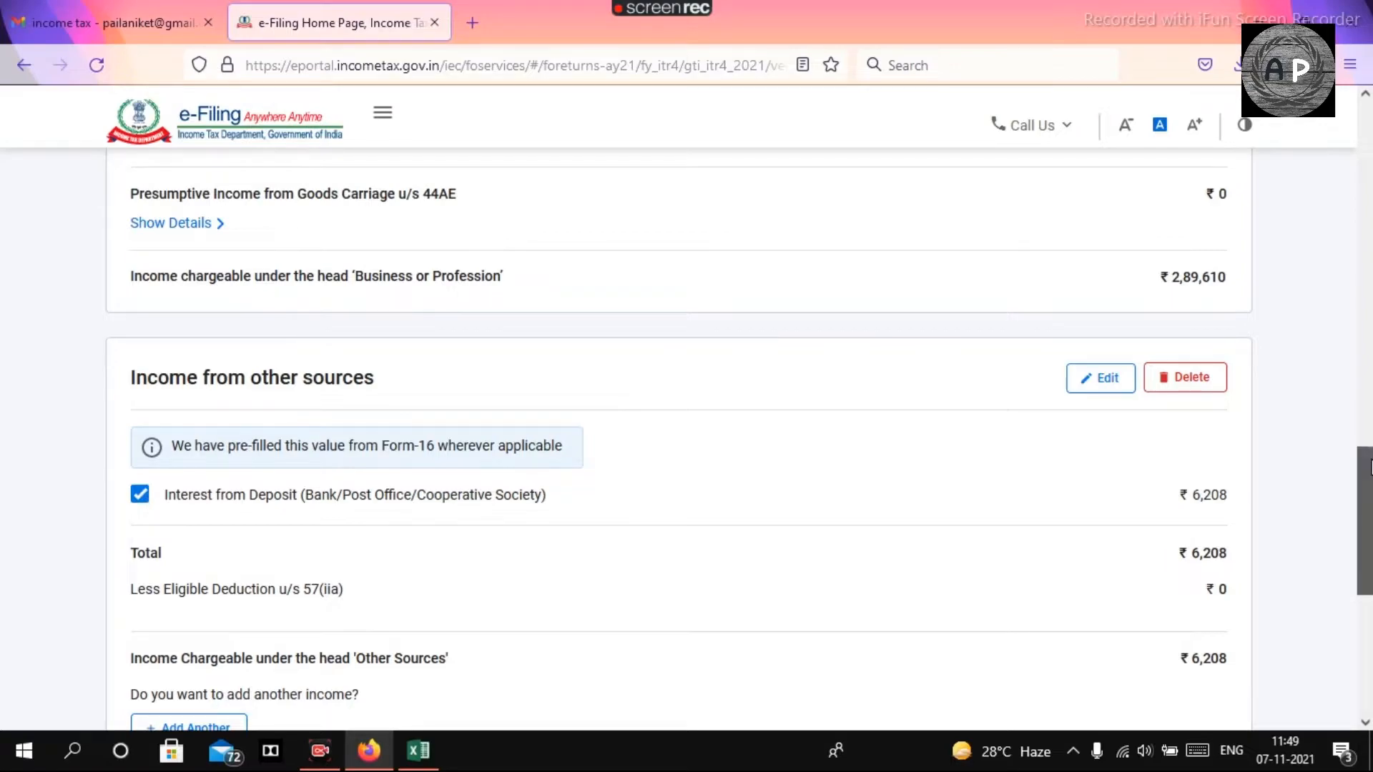
Start adding another income under Income from other sources
scroll(1369, 468, down, 2)
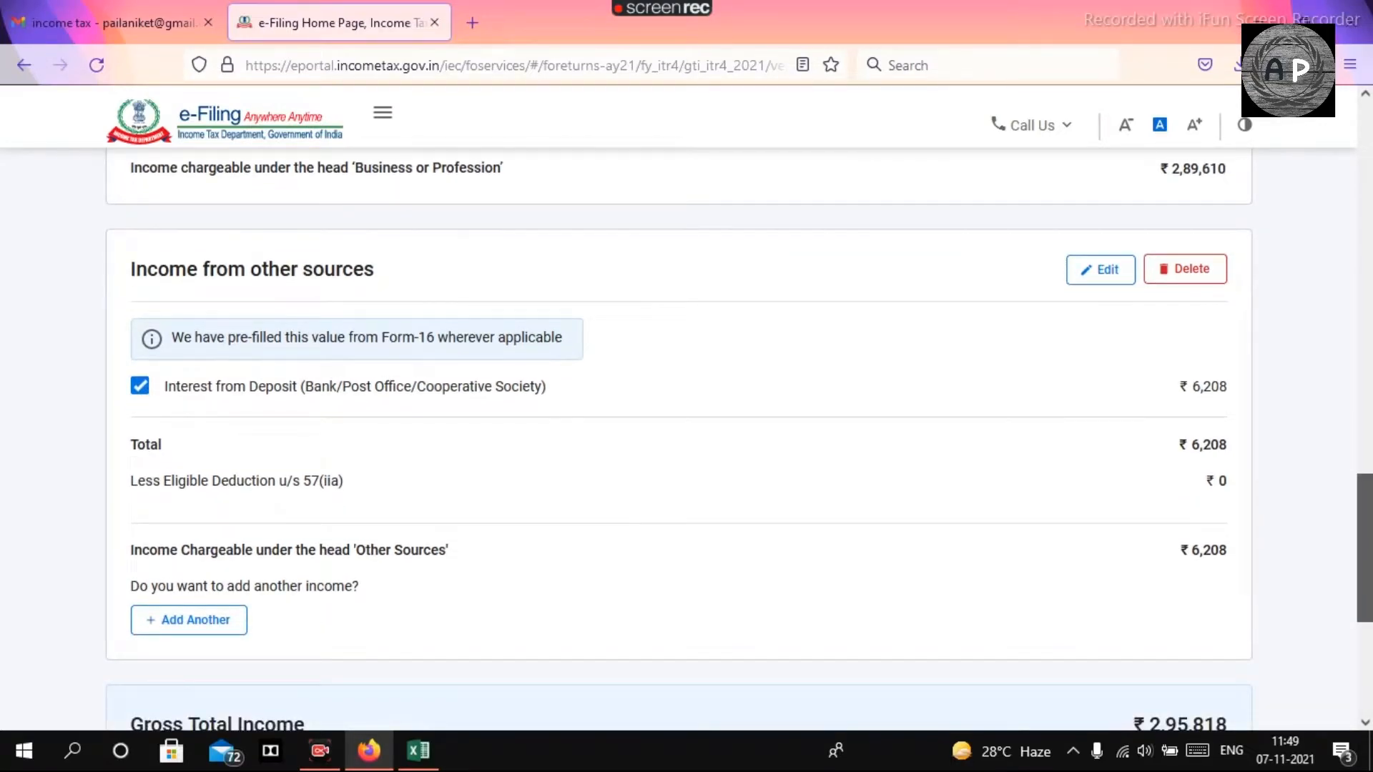
scroll(1369, 468, down, 1)
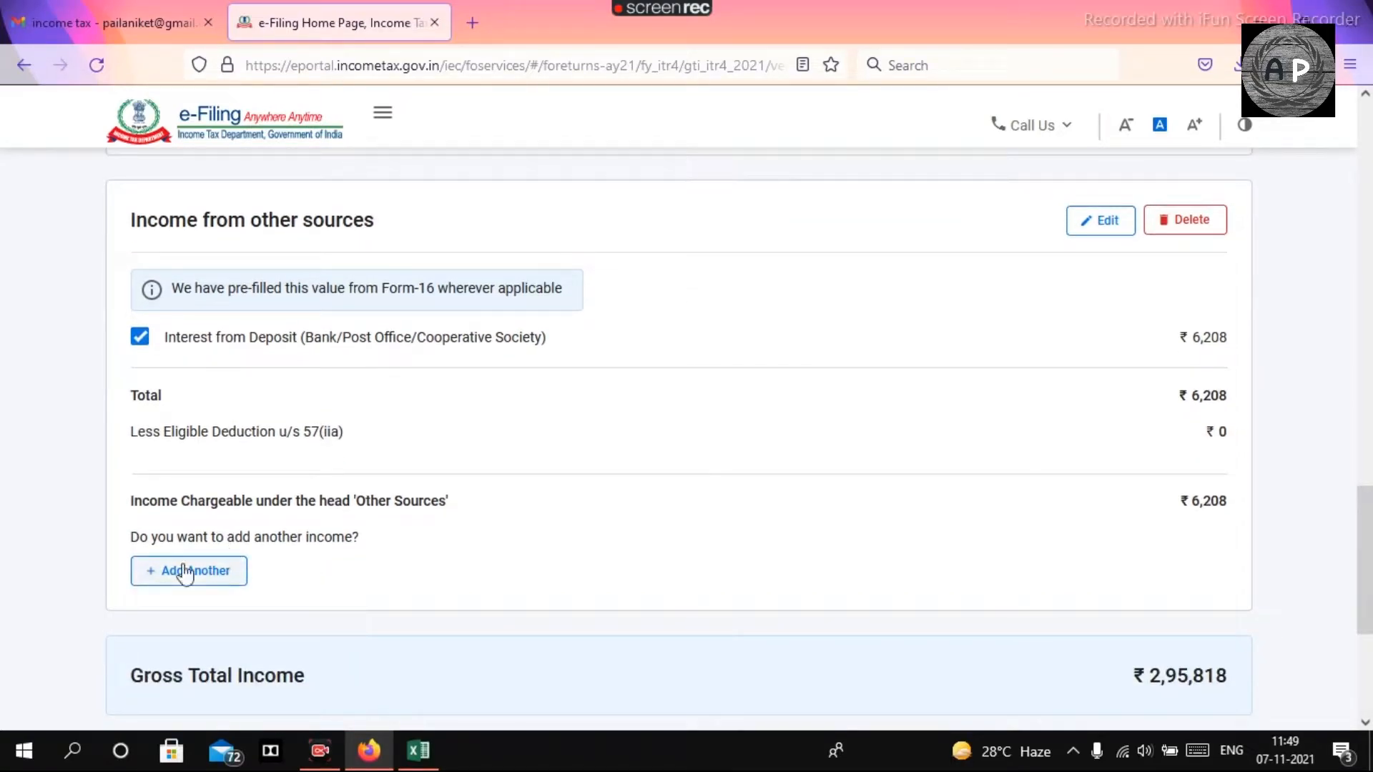
click(177, 576)
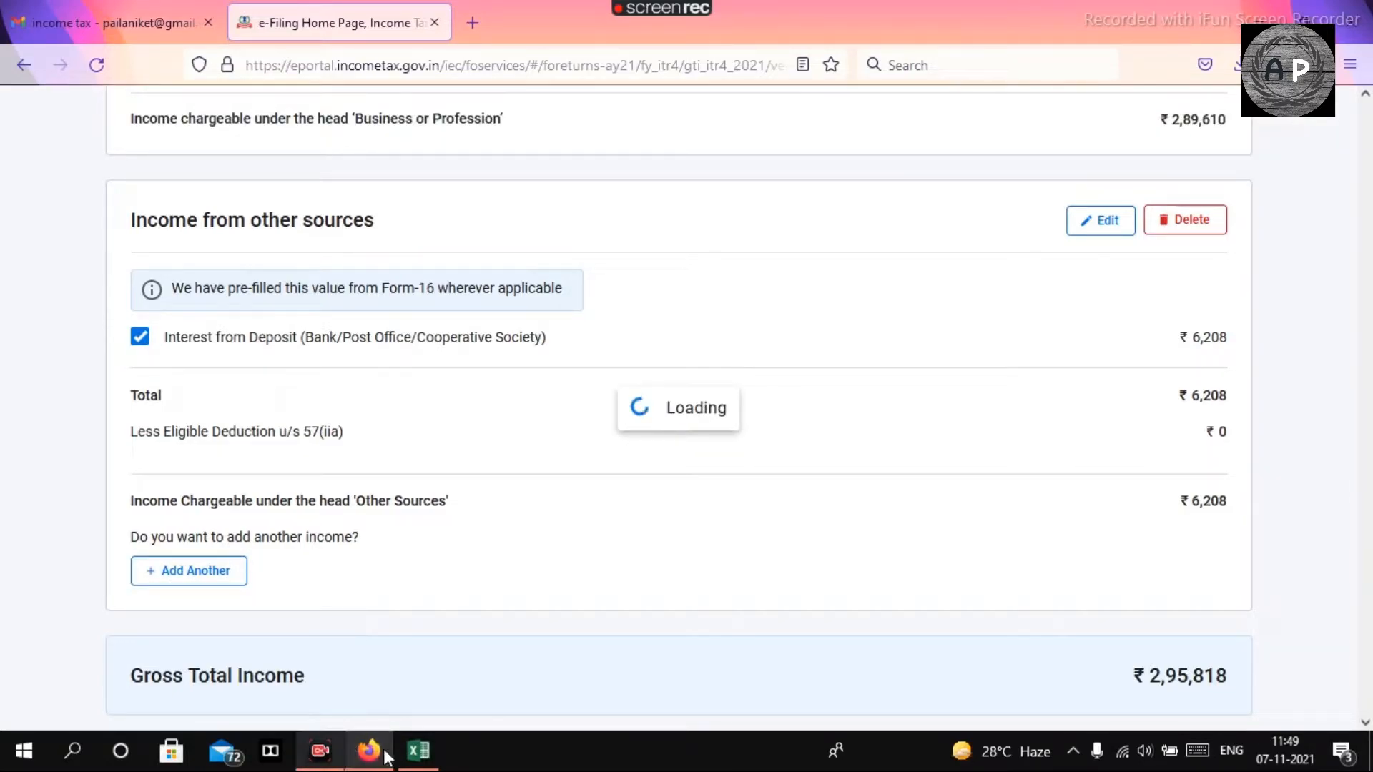
Look up the SB interest in the workbook's BS 2021 sheet and return to the Income from Other Sources form
click(418, 750)
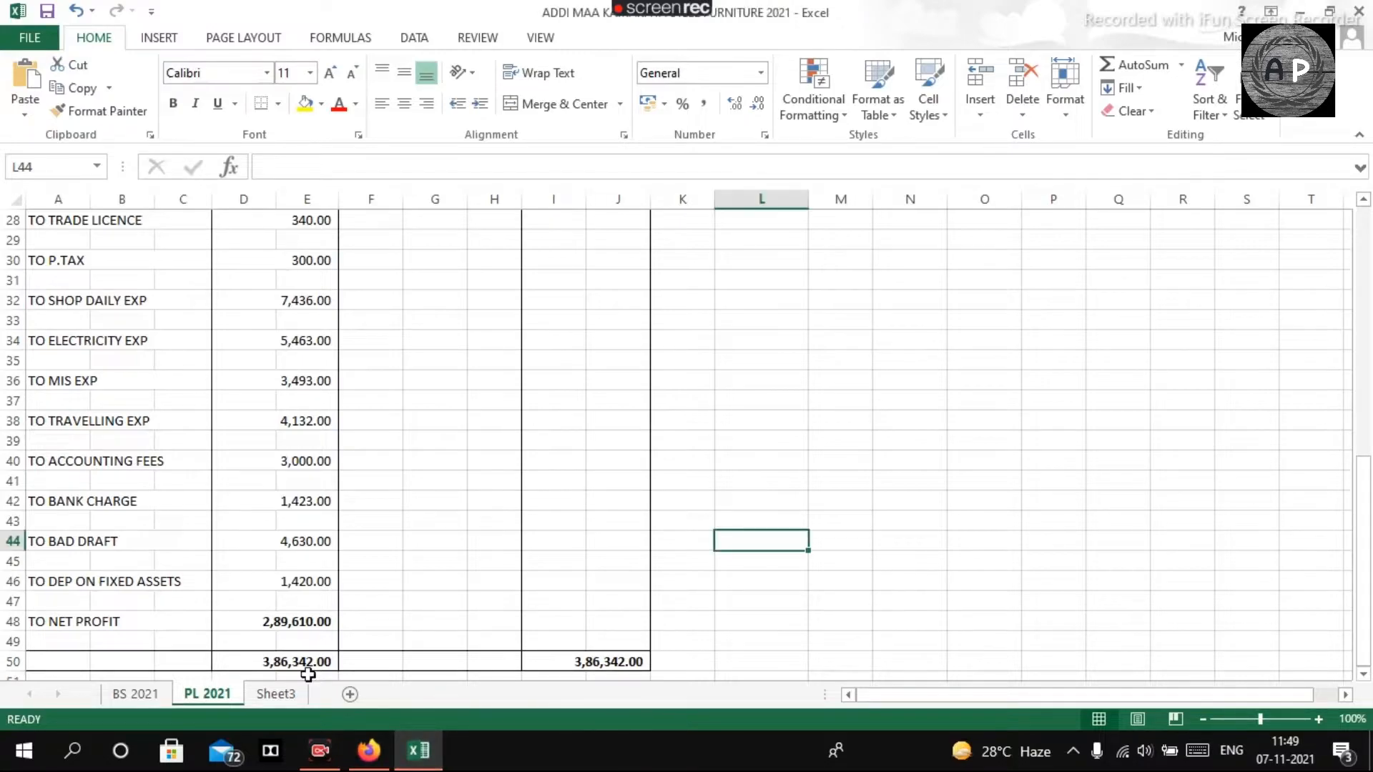
click(135, 692)
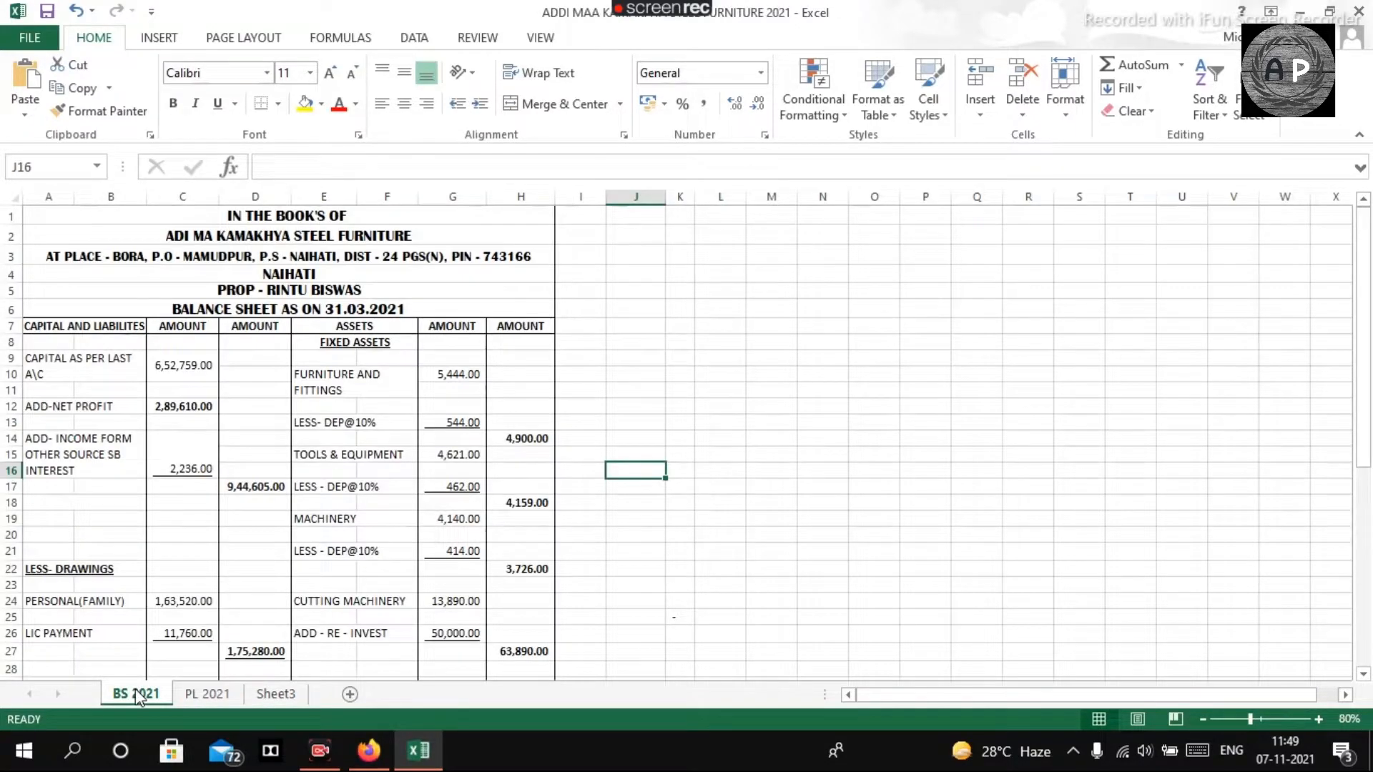
click(195, 448)
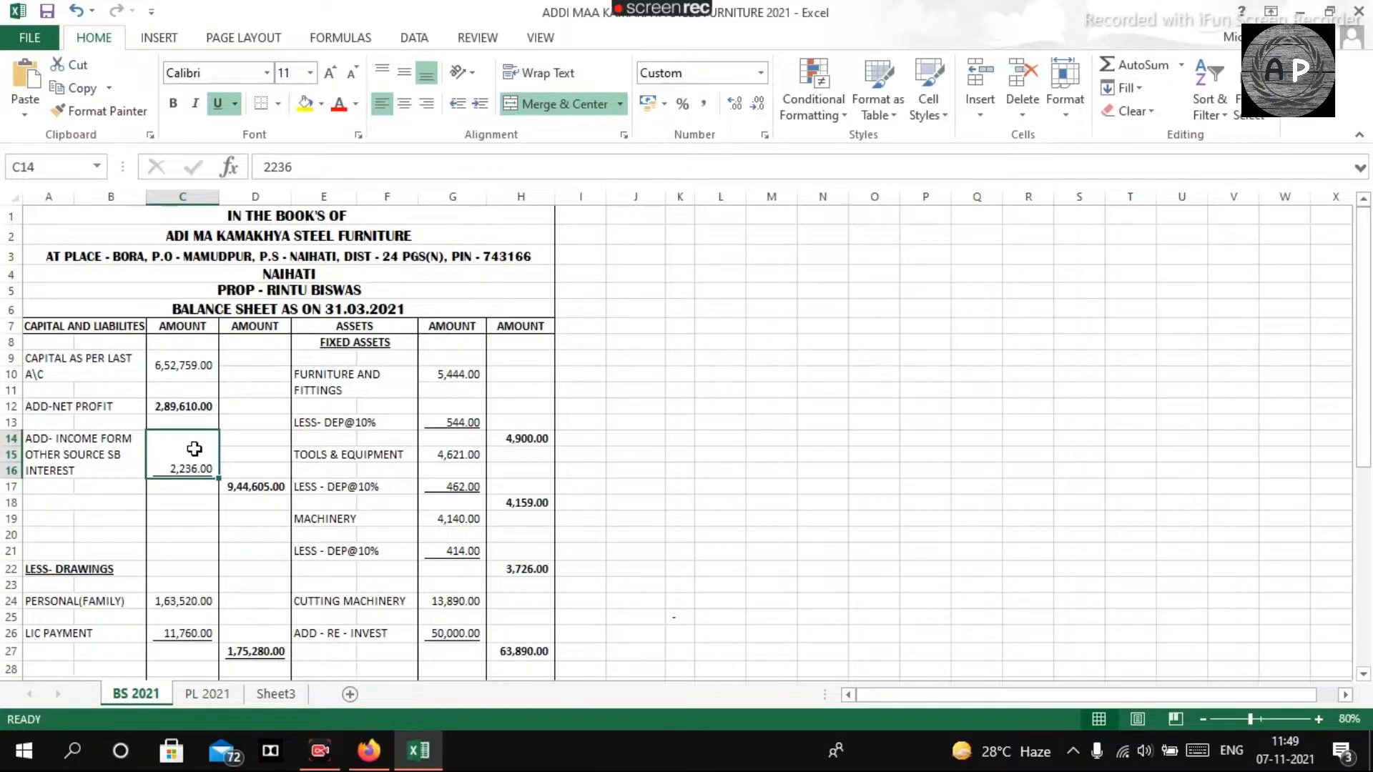
click(364, 752)
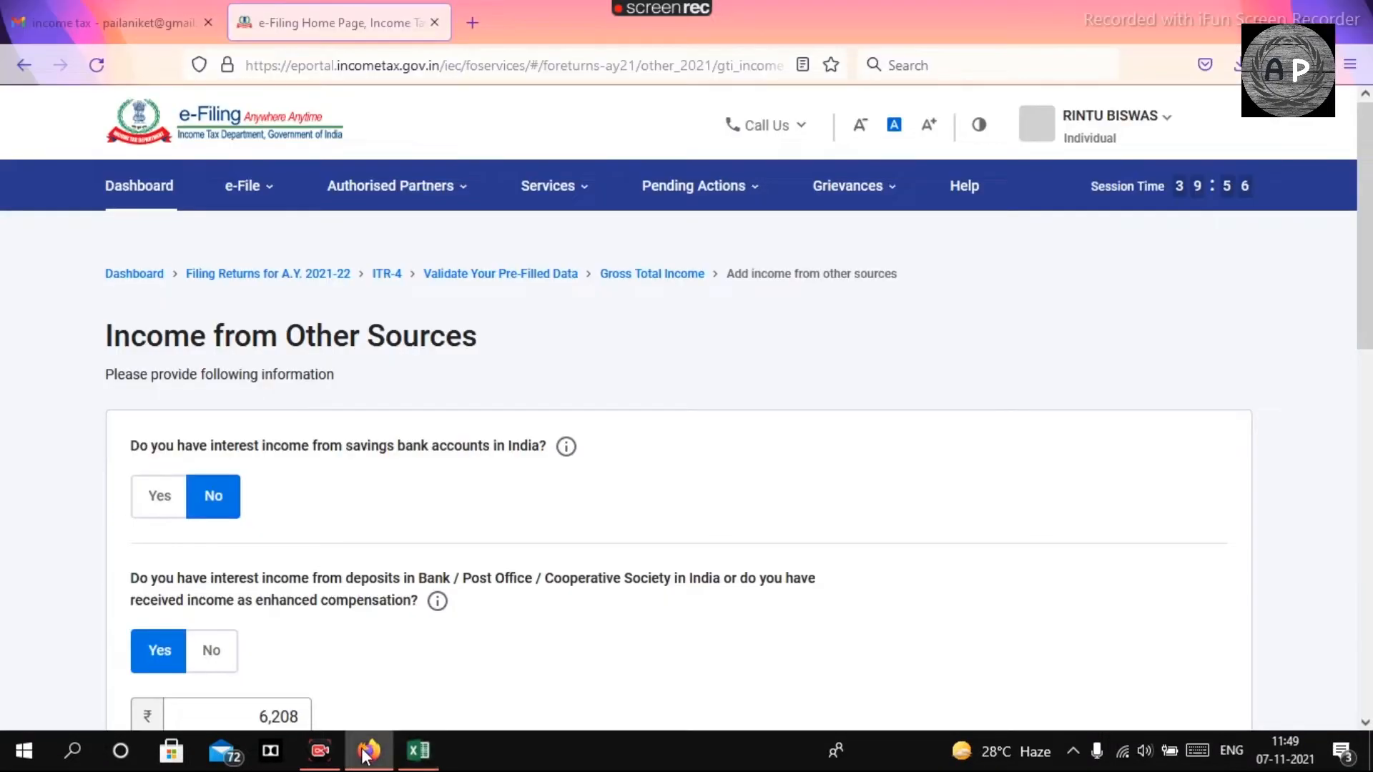
scroll(680, 429, down, 2)
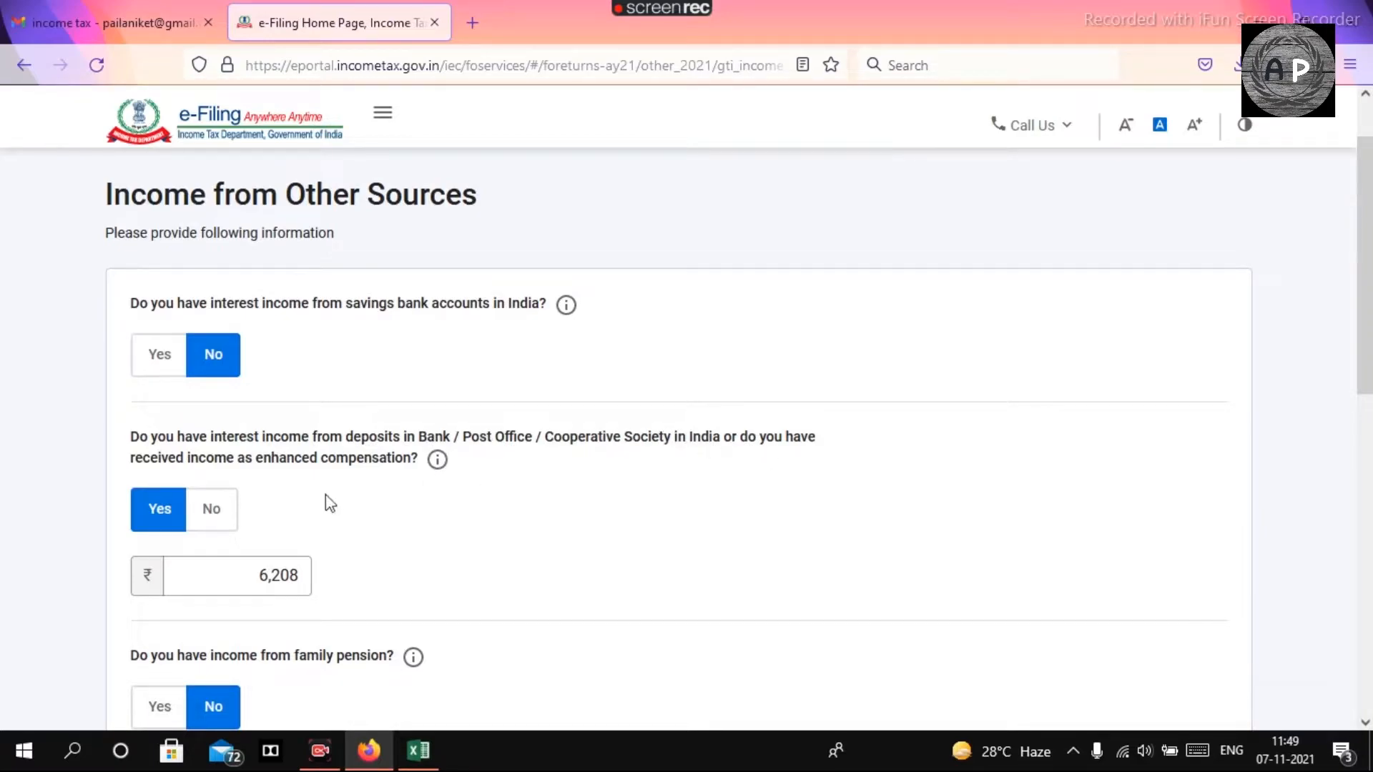
Switch to the workbook and calculate =6208+2236 in cell J9 of the BS 2021 sheet to total the interest income
click(238, 572)
click(350, 711)
click(419, 750)
click(647, 356)
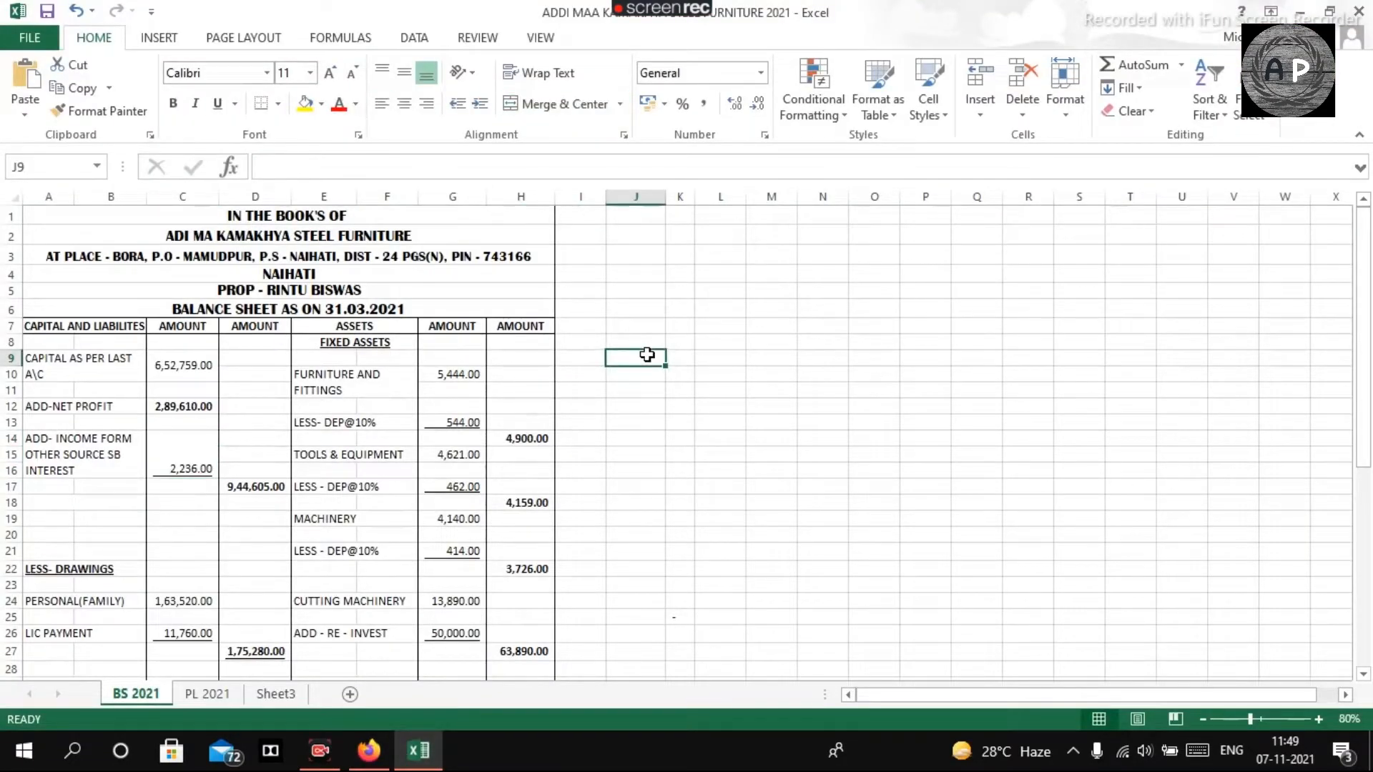
text(=6208+)
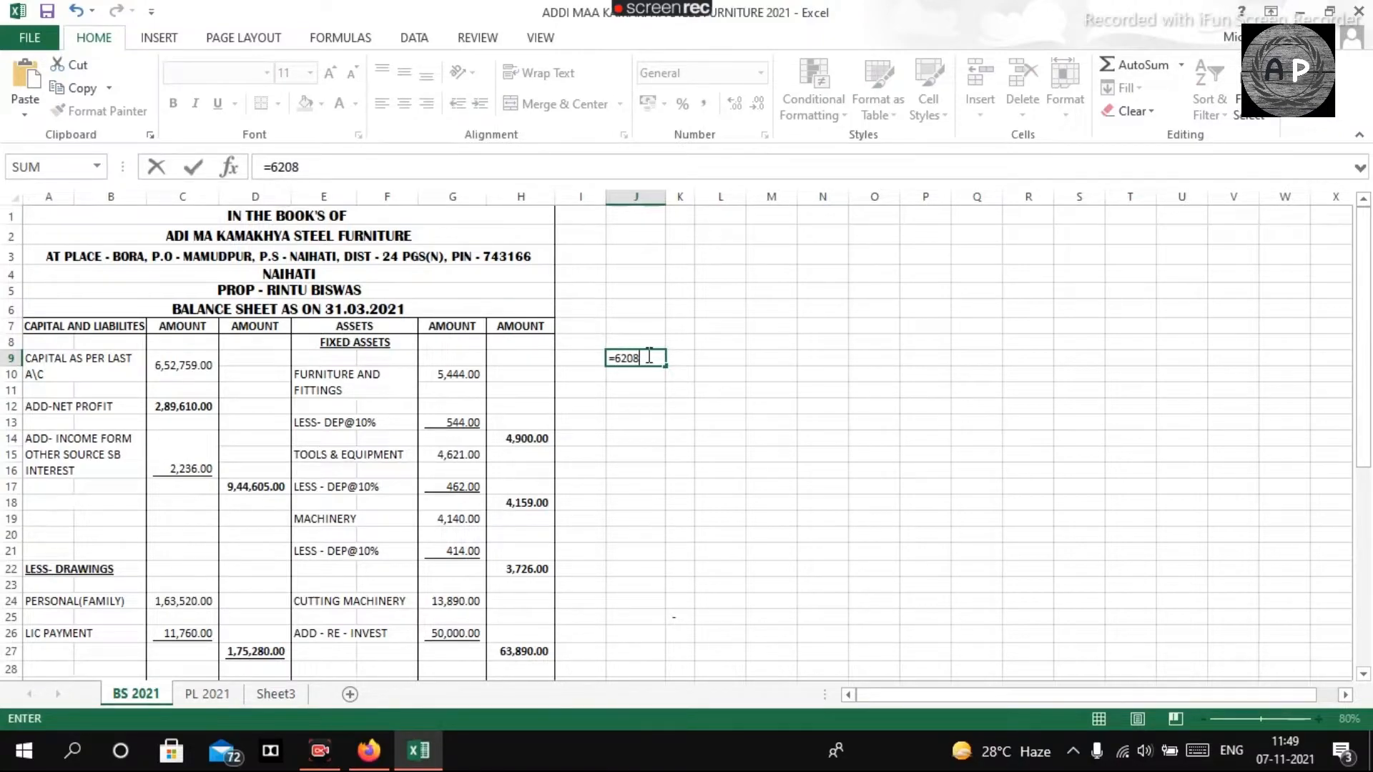
text(2236)
key(Return)
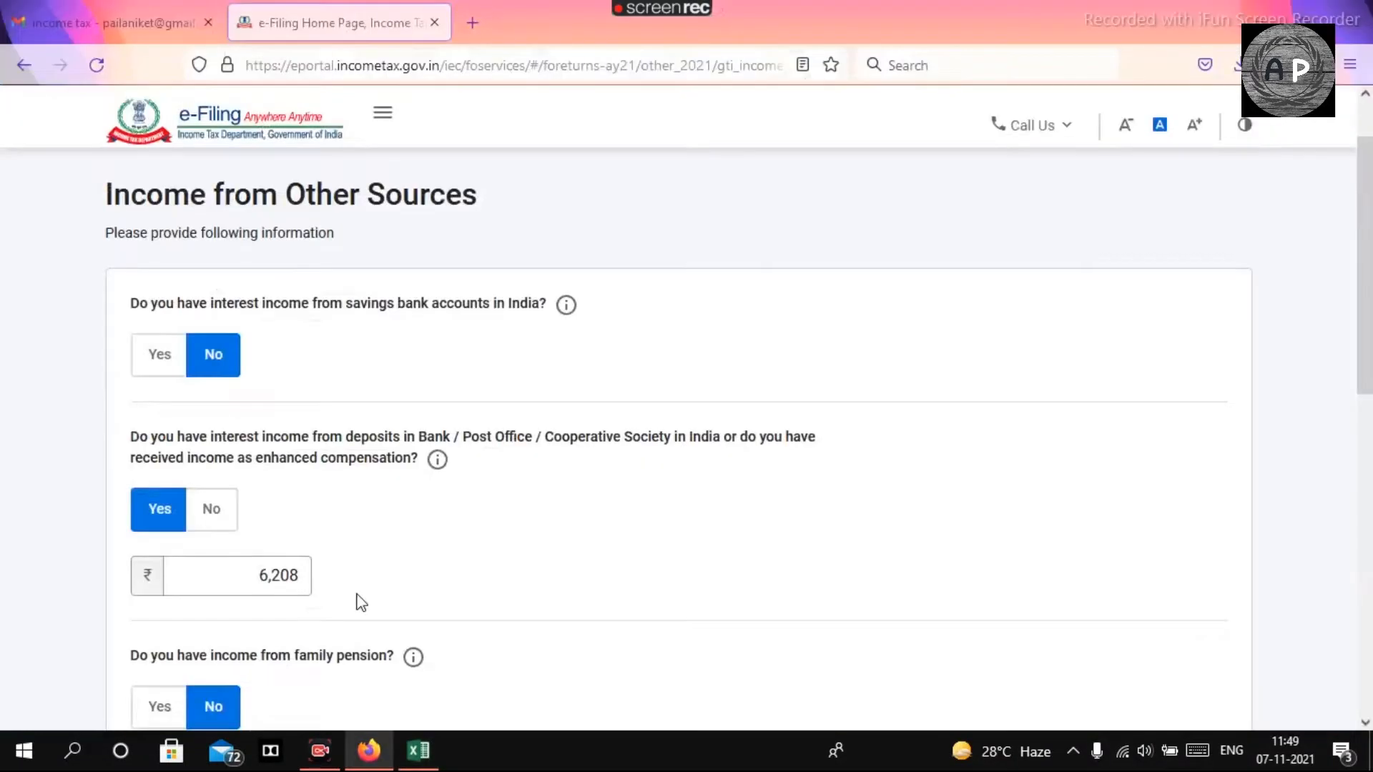
Replace the deposit interest income with the workbook's total of 8444 and continue past the Income from Other Sources questions
key(alt+Tab)
click(208, 569)
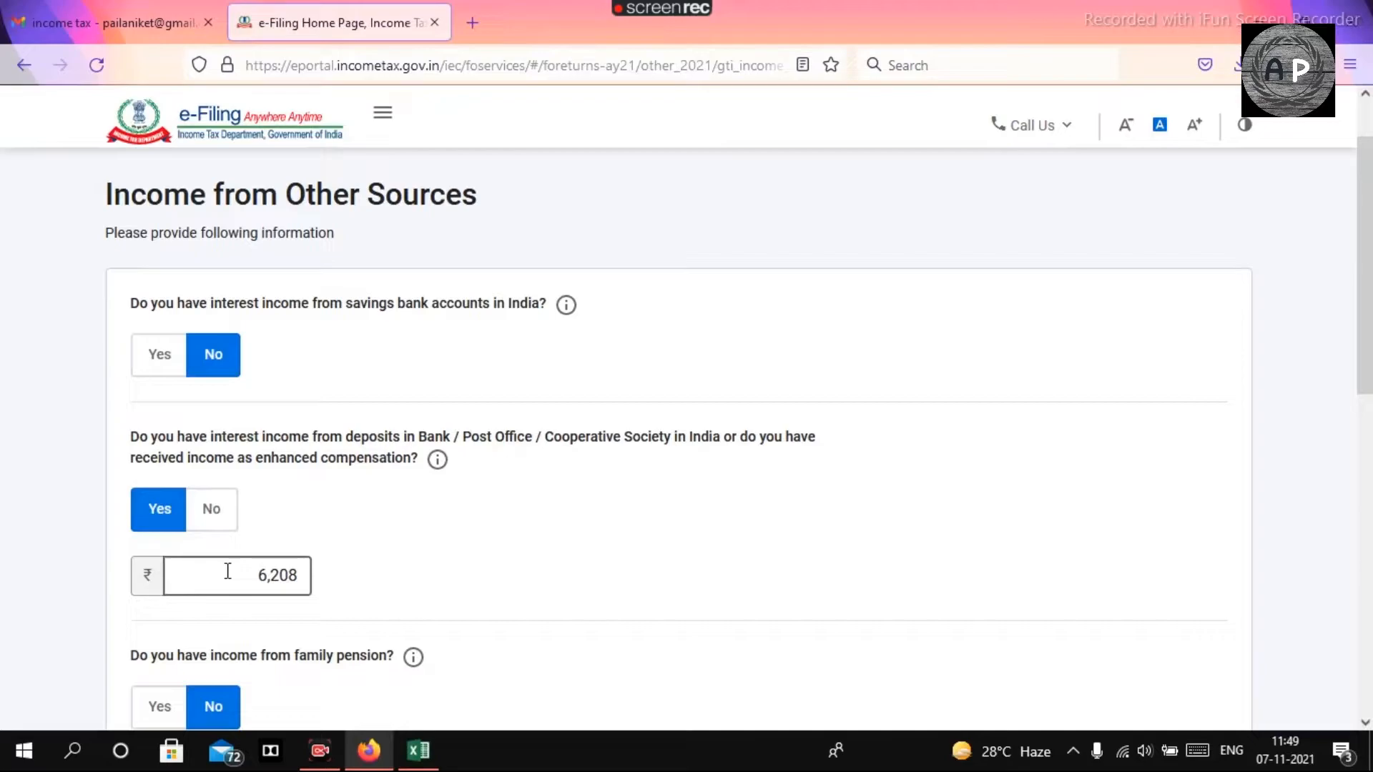
drag(224, 570, 370, 567)
key(BackSpace)
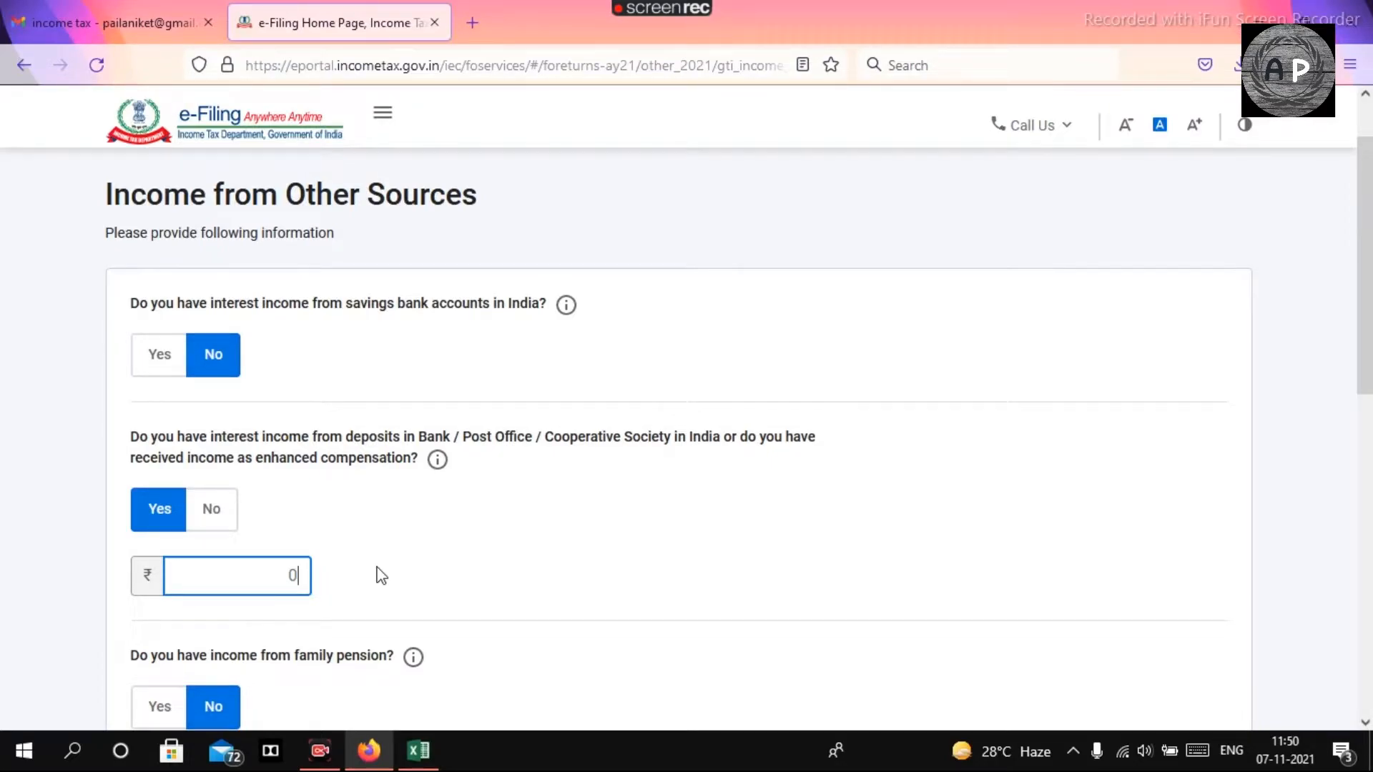
key(alt+Tab)
click(194, 466)
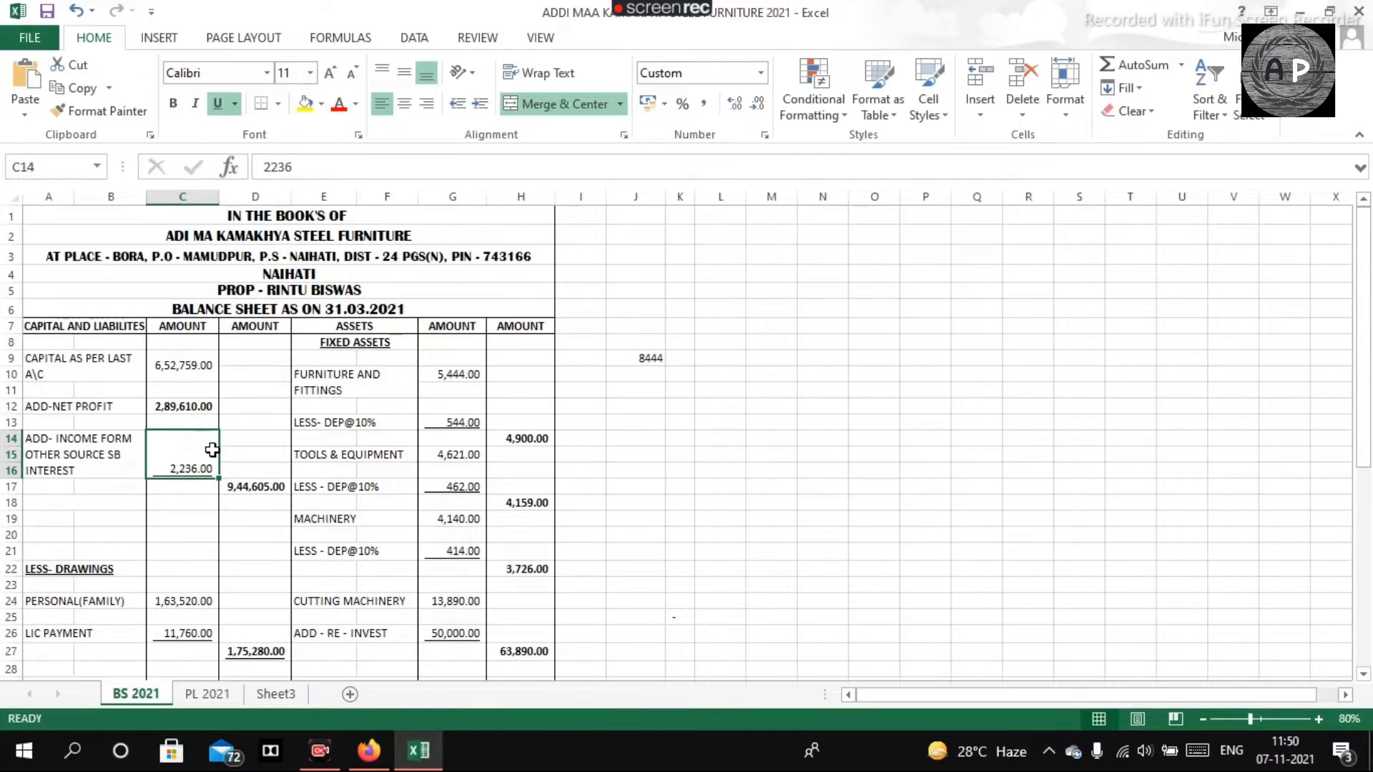
key(alt+Tab)
key(alt+Tab)
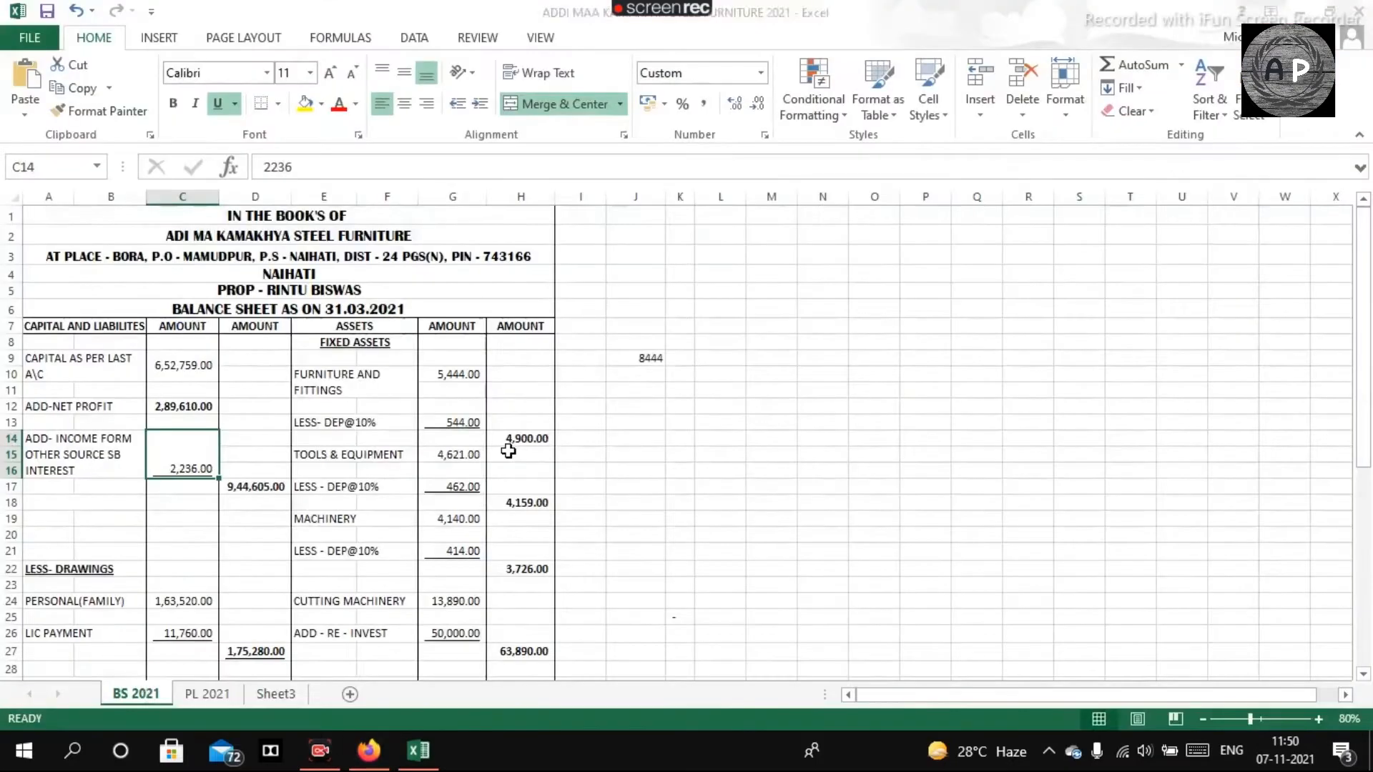
key(alt+Tab)
text(8444)
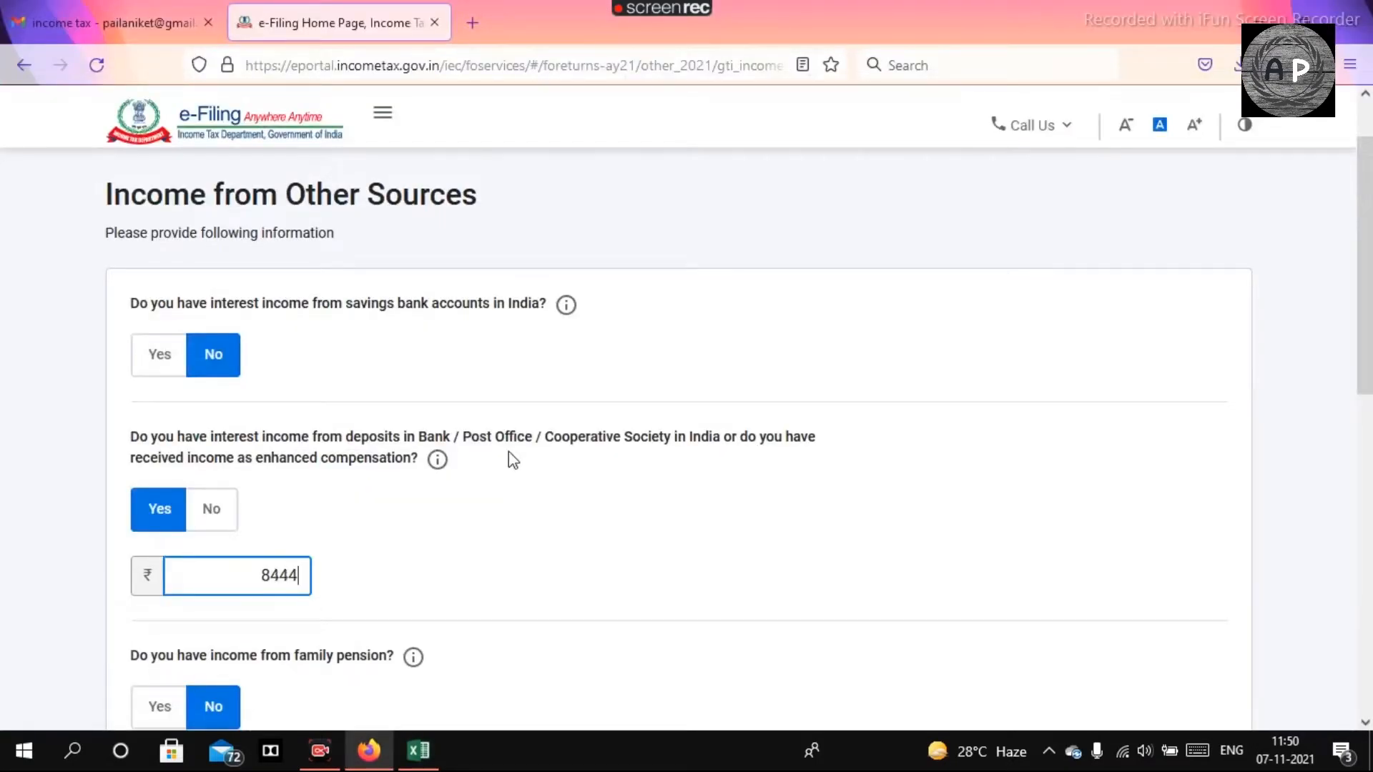
drag(1364, 328, 1370, 561)
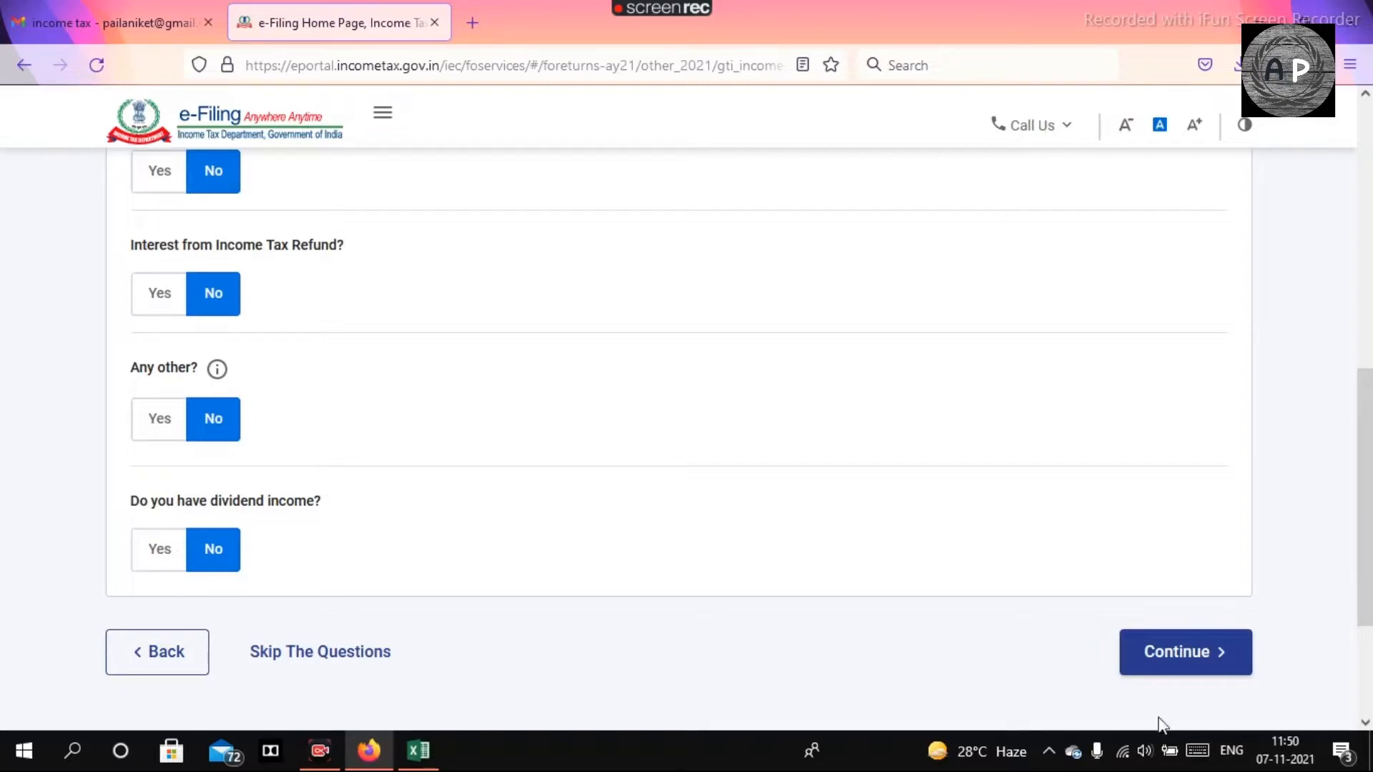
click(1211, 657)
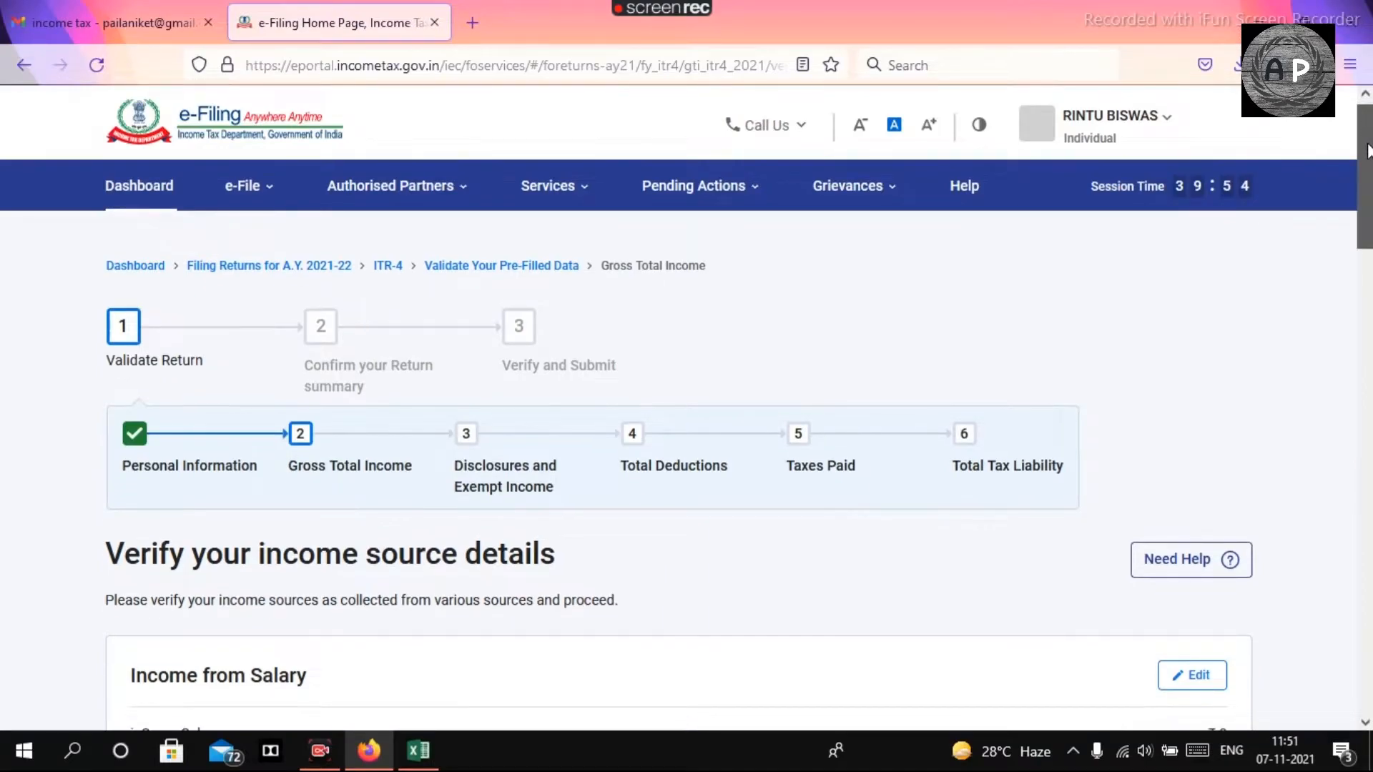
Review the salary, house property, business and other-source income details and confirm the Gross Total Income section
scroll(680, 429, down, 4)
scroll(679, 429, down, 8)
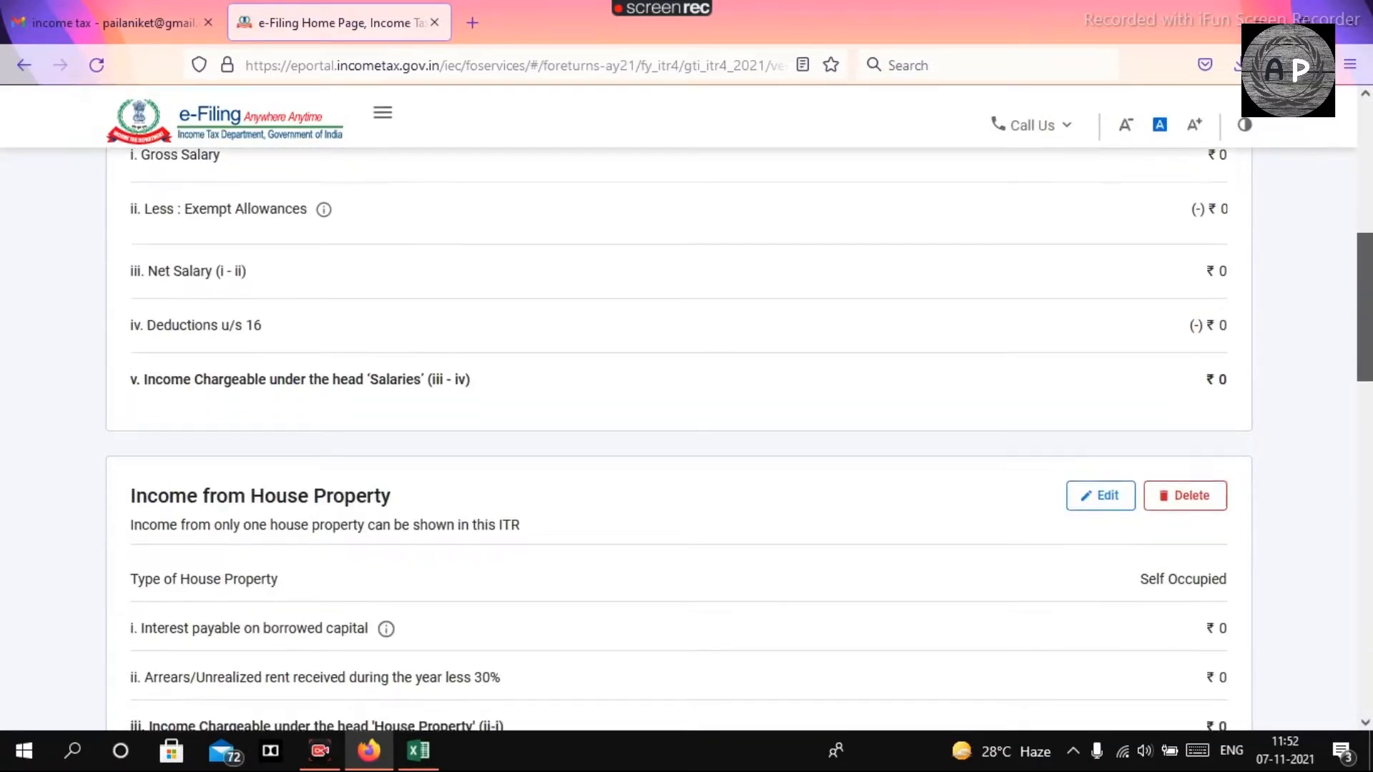
scroll(679, 429, down, 3)
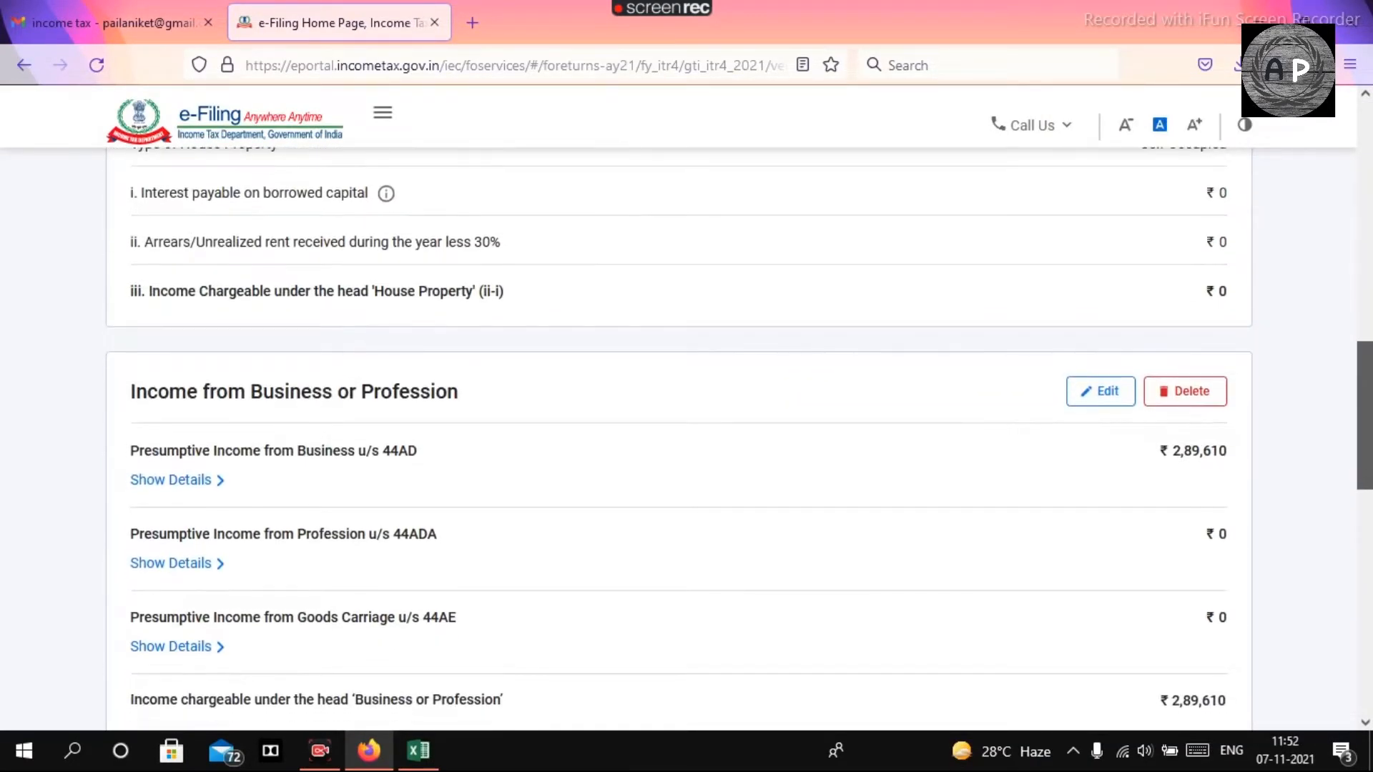
scroll(679, 429, down, 4)
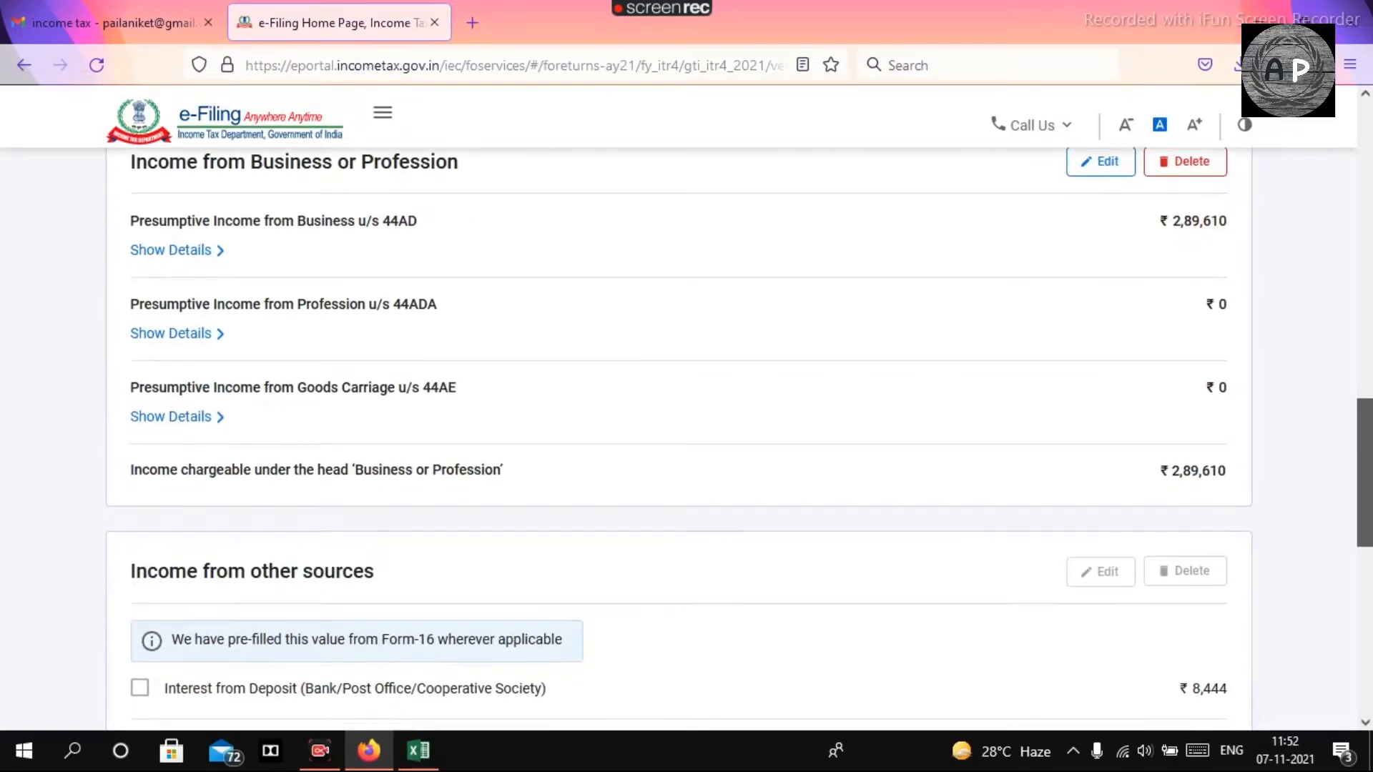
scroll(679, 429, down, 3)
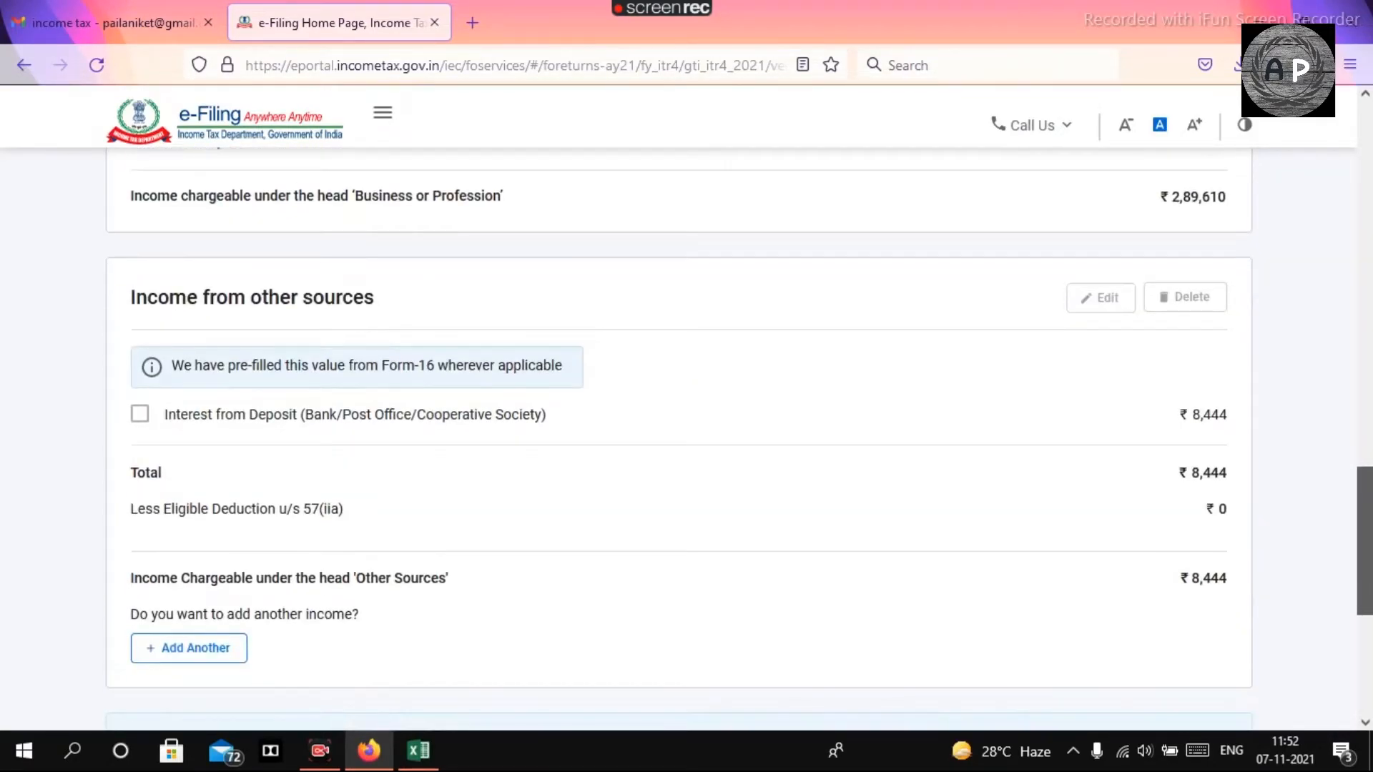
scroll(679, 429, down, 2)
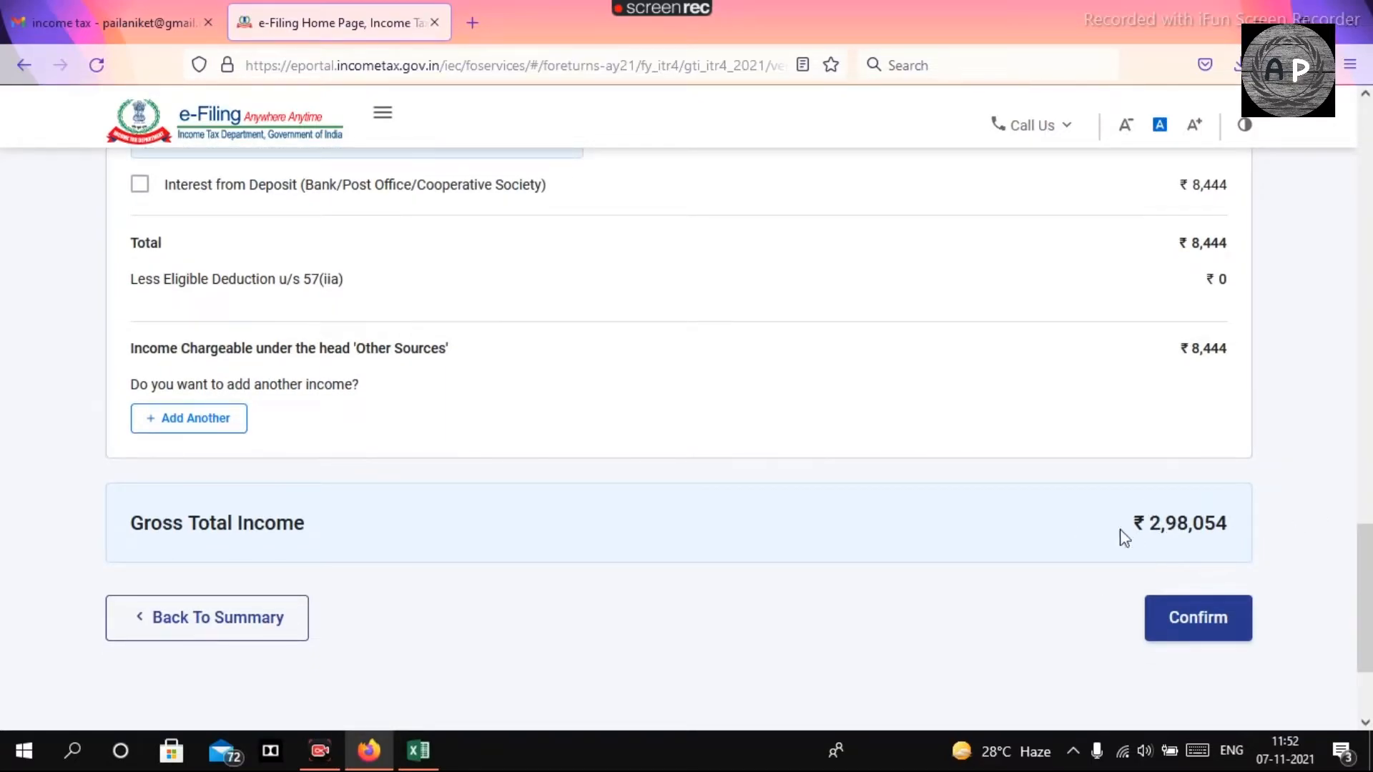
click(1213, 641)
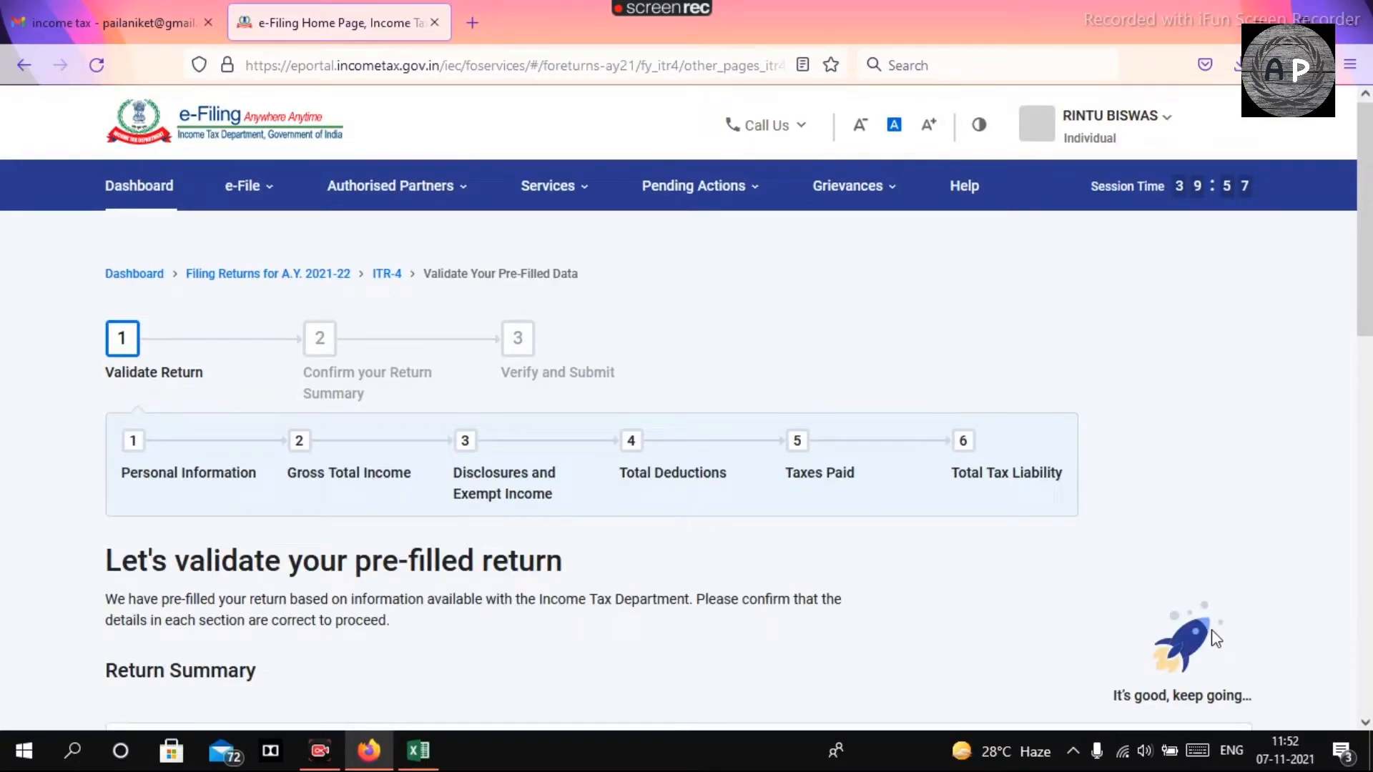
Open the Disclosures and Exempt Income section and start adding details for Financial Particulars of the business
scroll(1213, 639, down, 3)
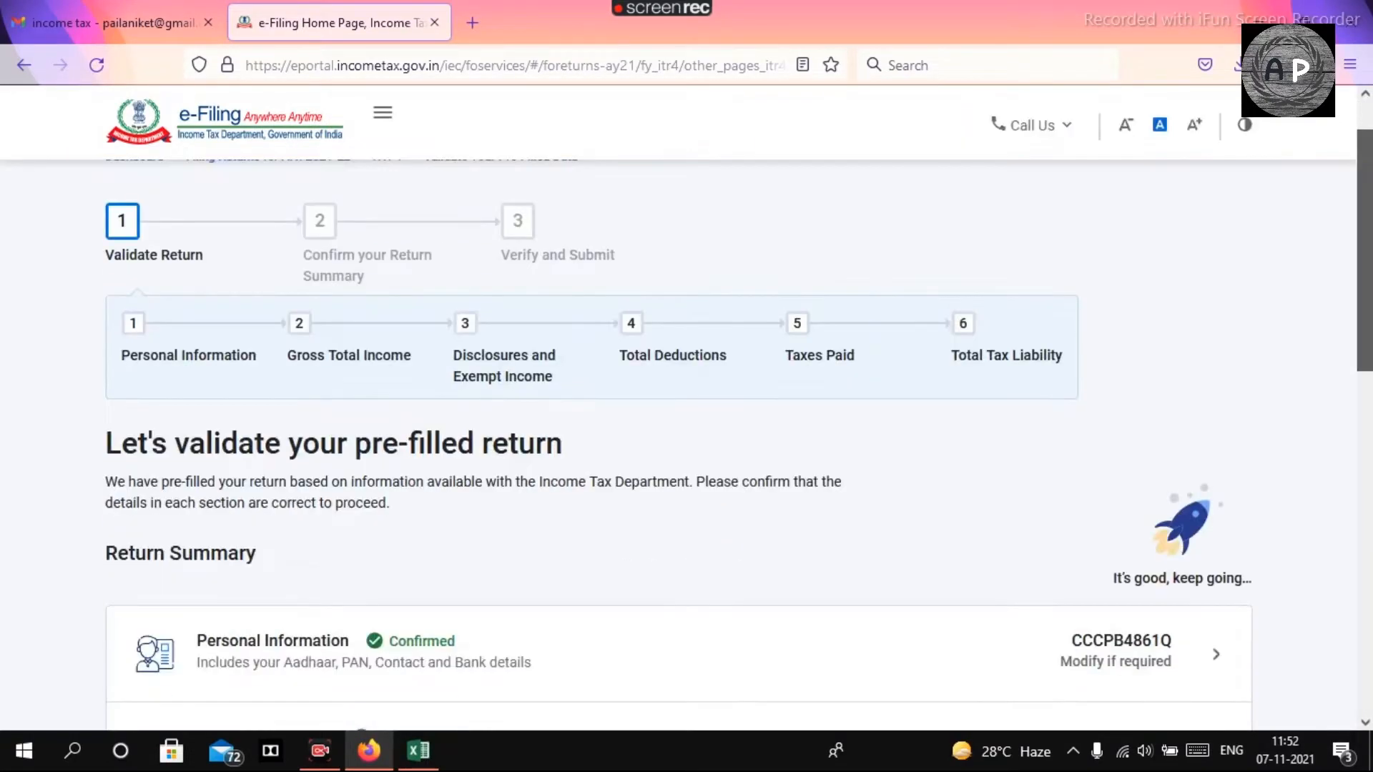
scroll(738, 416, down, 3)
scroll(739, 416, down, 2)
scroll(738, 416, down, 2)
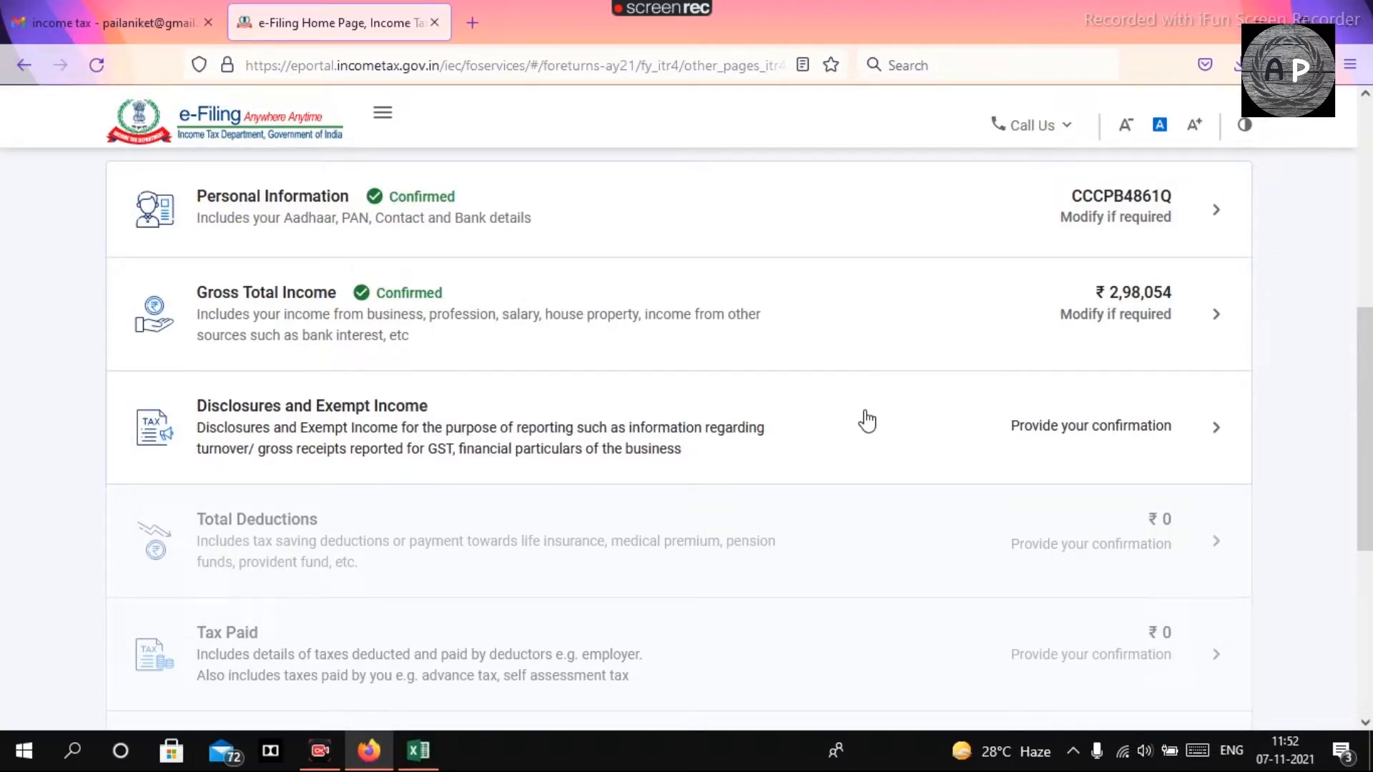
click(869, 421)
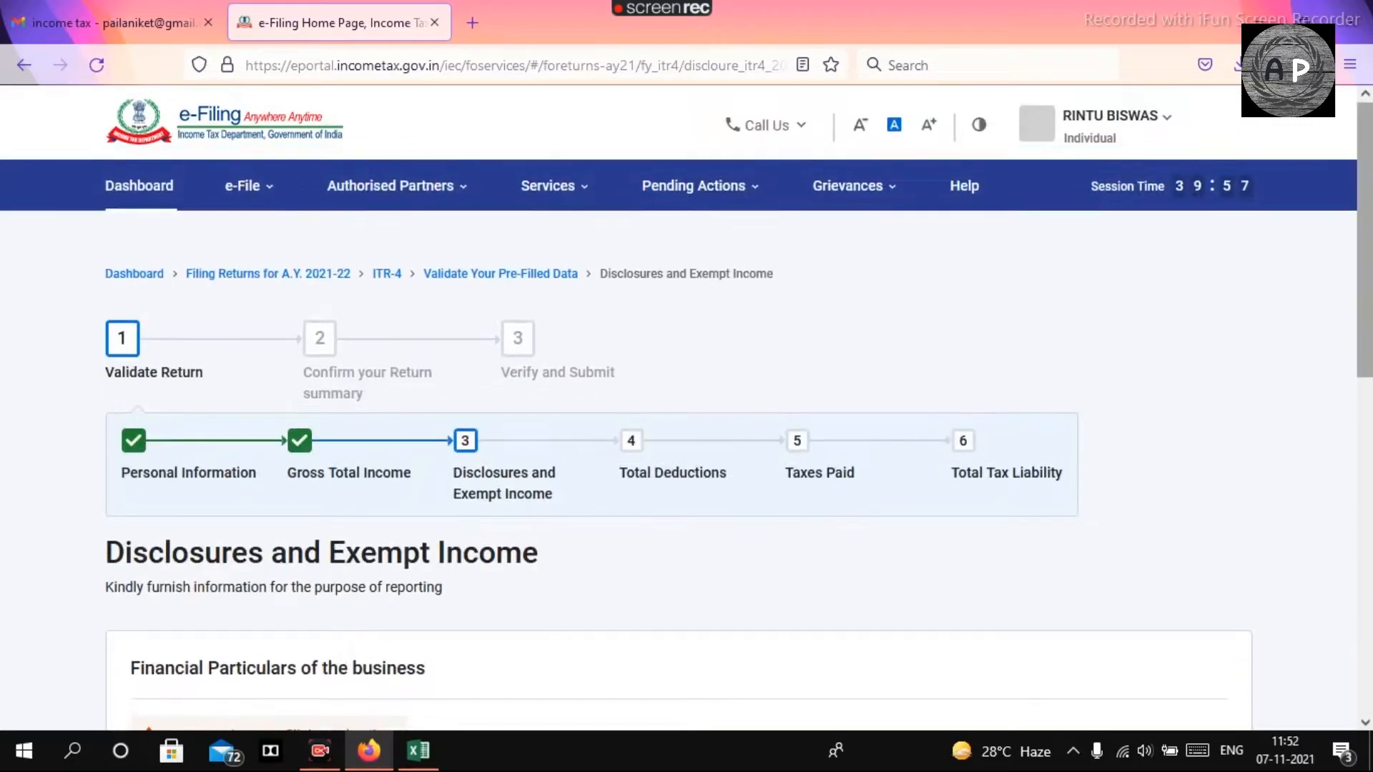
drag(1365, 264, 1367, 334)
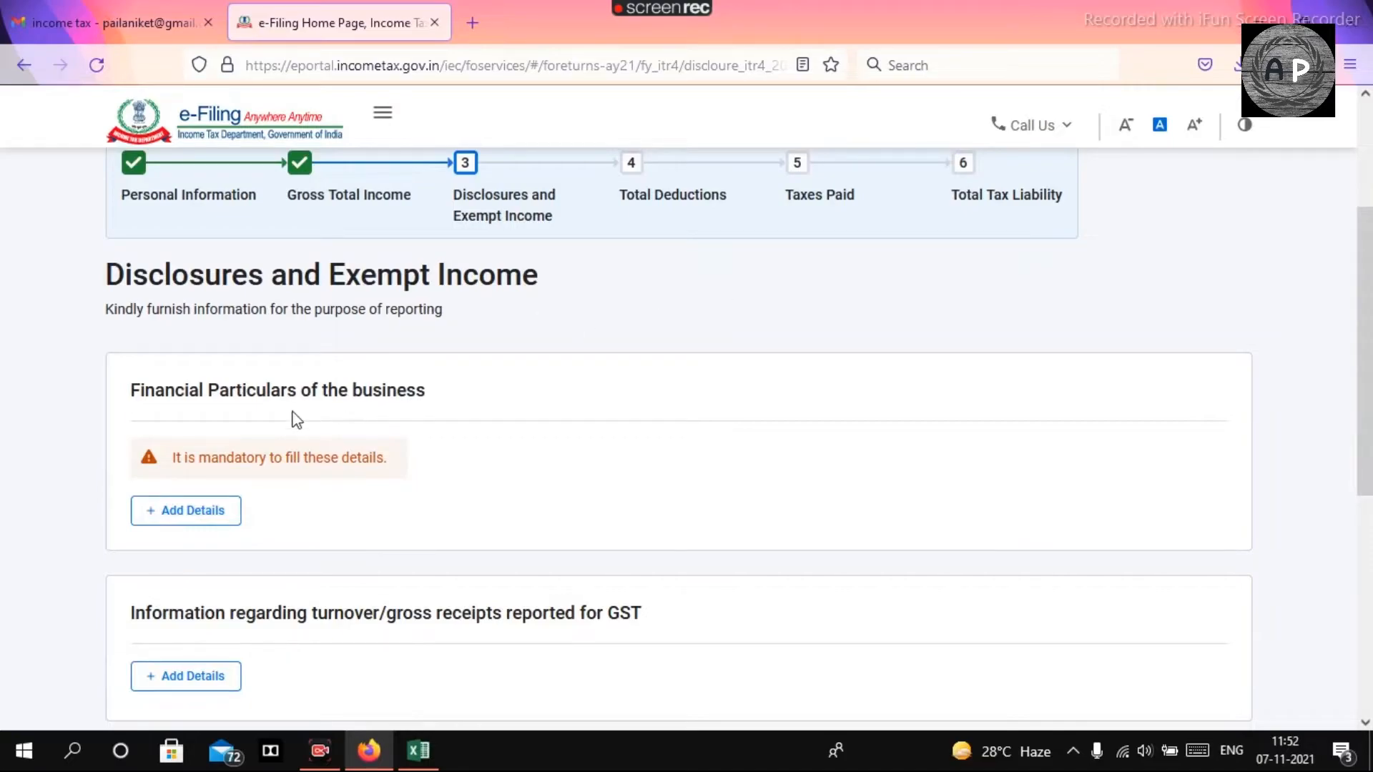
click(181, 519)
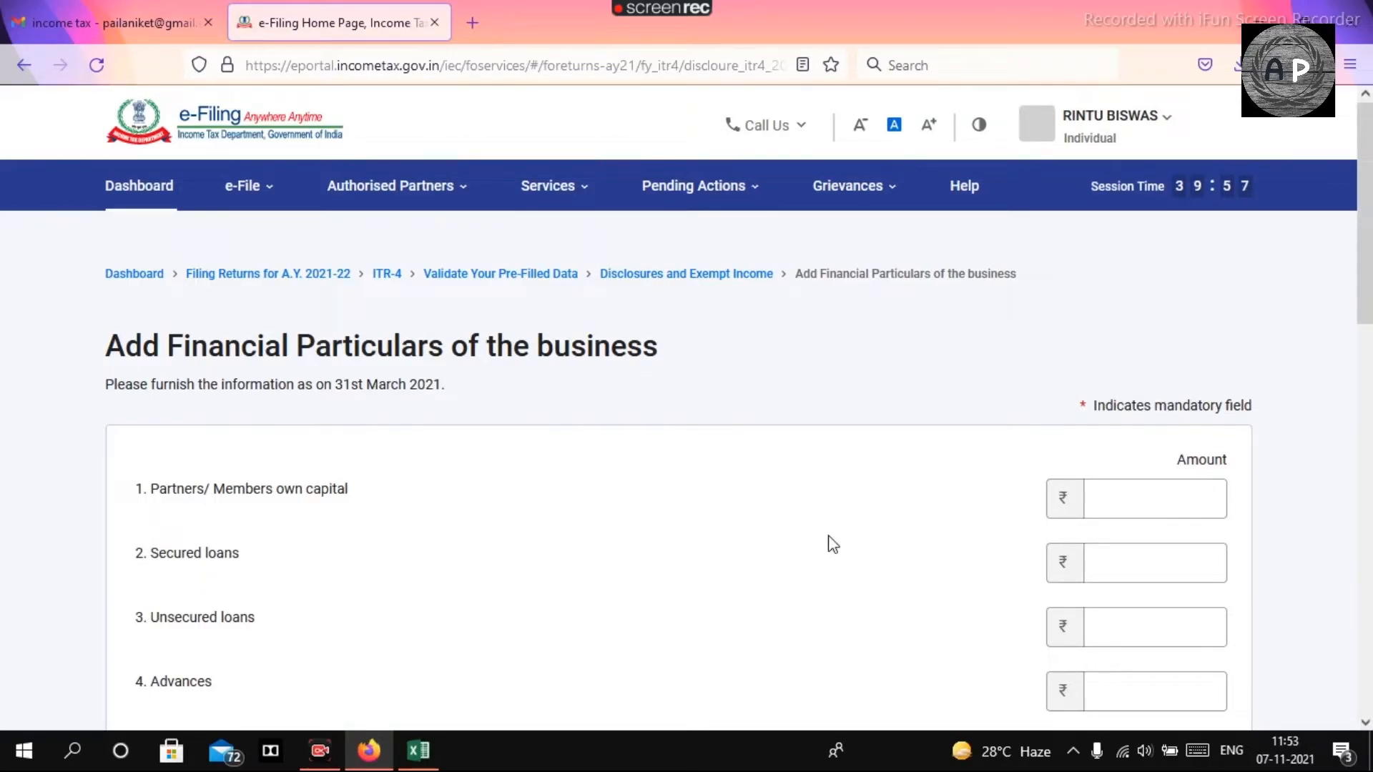
Look up the closing capital in the BS 2021 sheet and enter 769325 as Partners/Members own capital
key(alt+Tab)
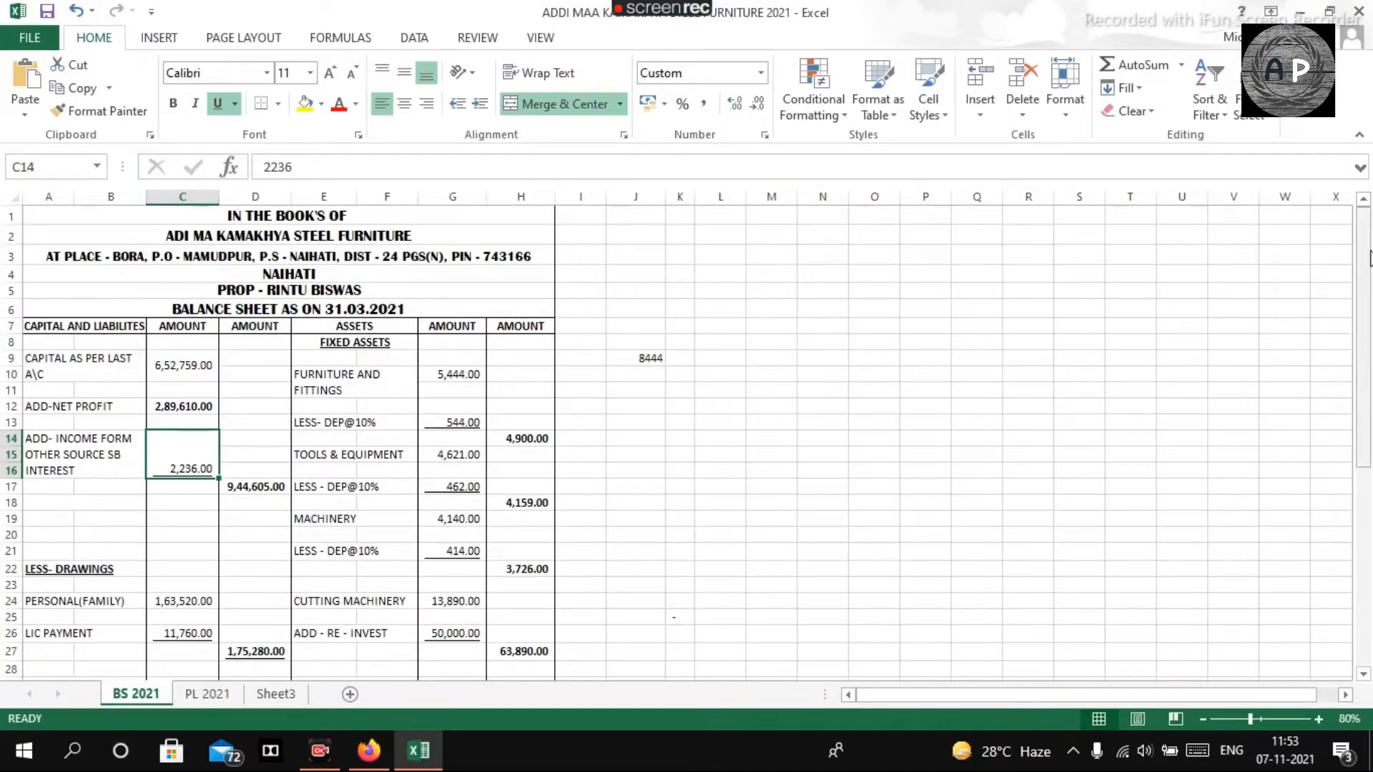
scroll(768, 416, down, 2)
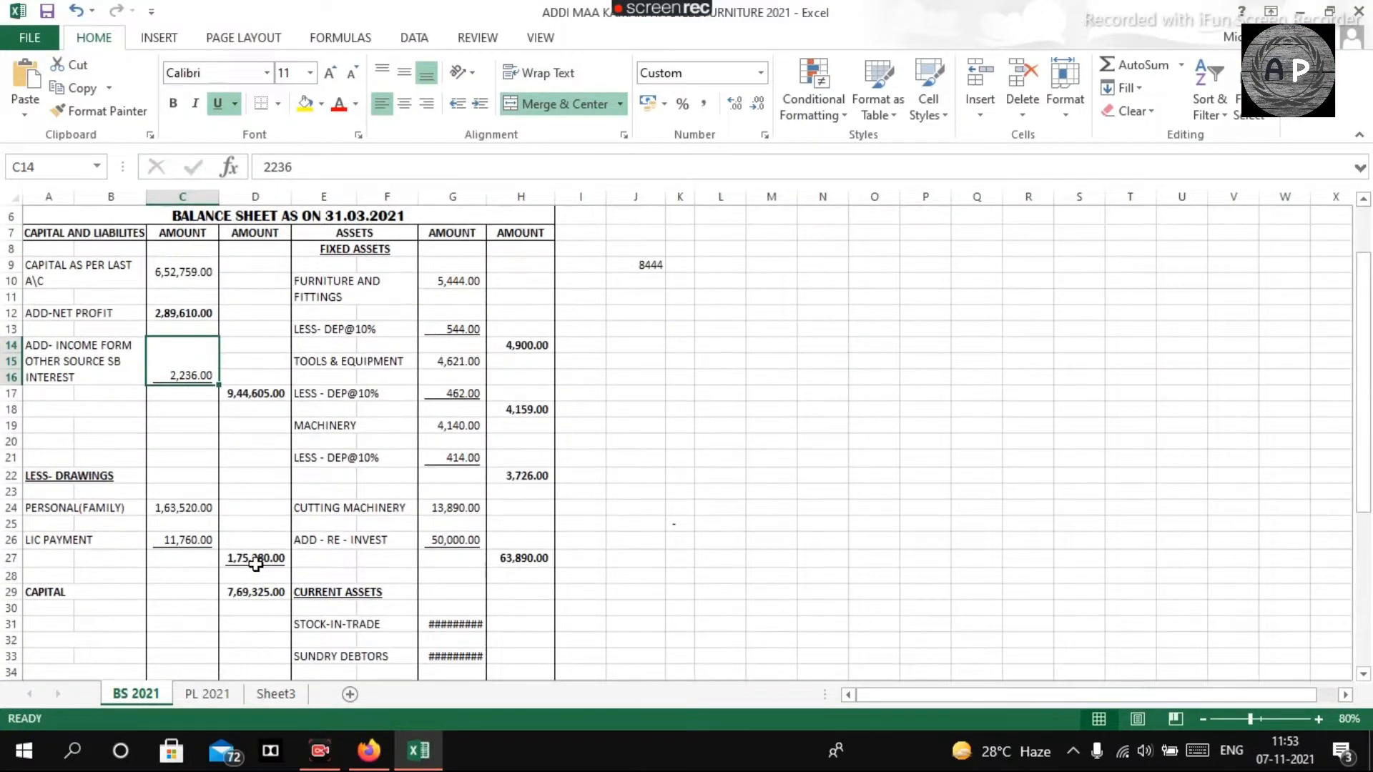
click(243, 591)
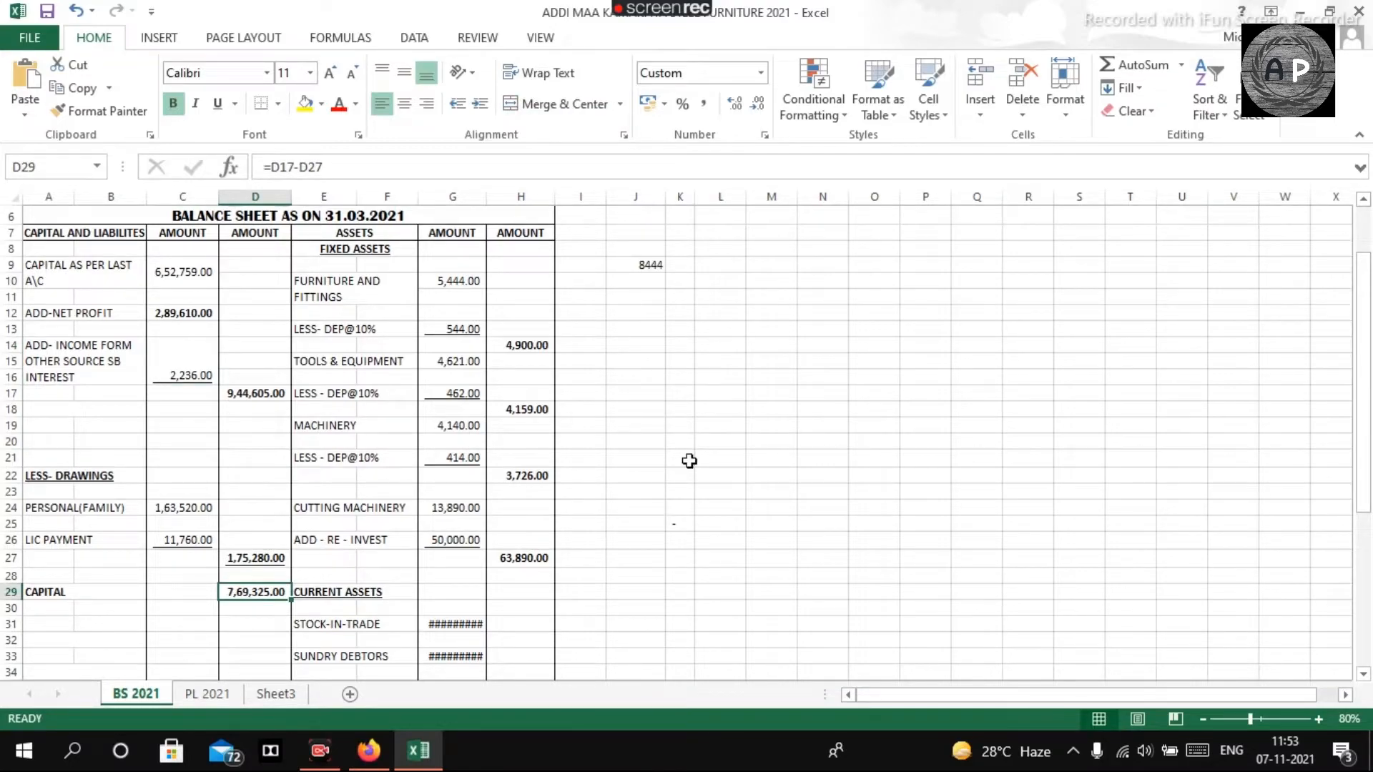
key(alt+Tab)
click(1162, 495)
text(769)
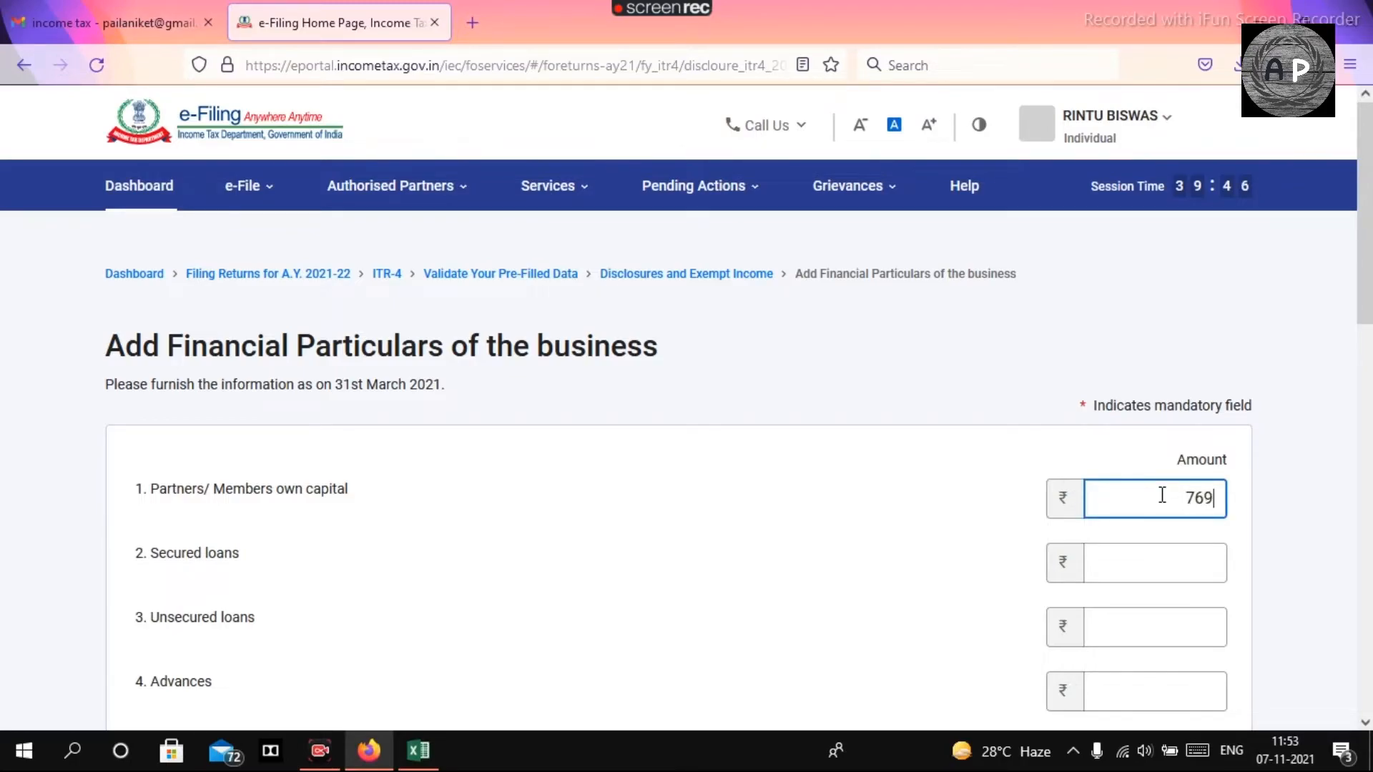
key(alt+Tab)
key(alt+Tab)
text(325)
Check the balance sheet for loans and set both Secured loans and Unsecured loans to 0
key(alt+Tab)
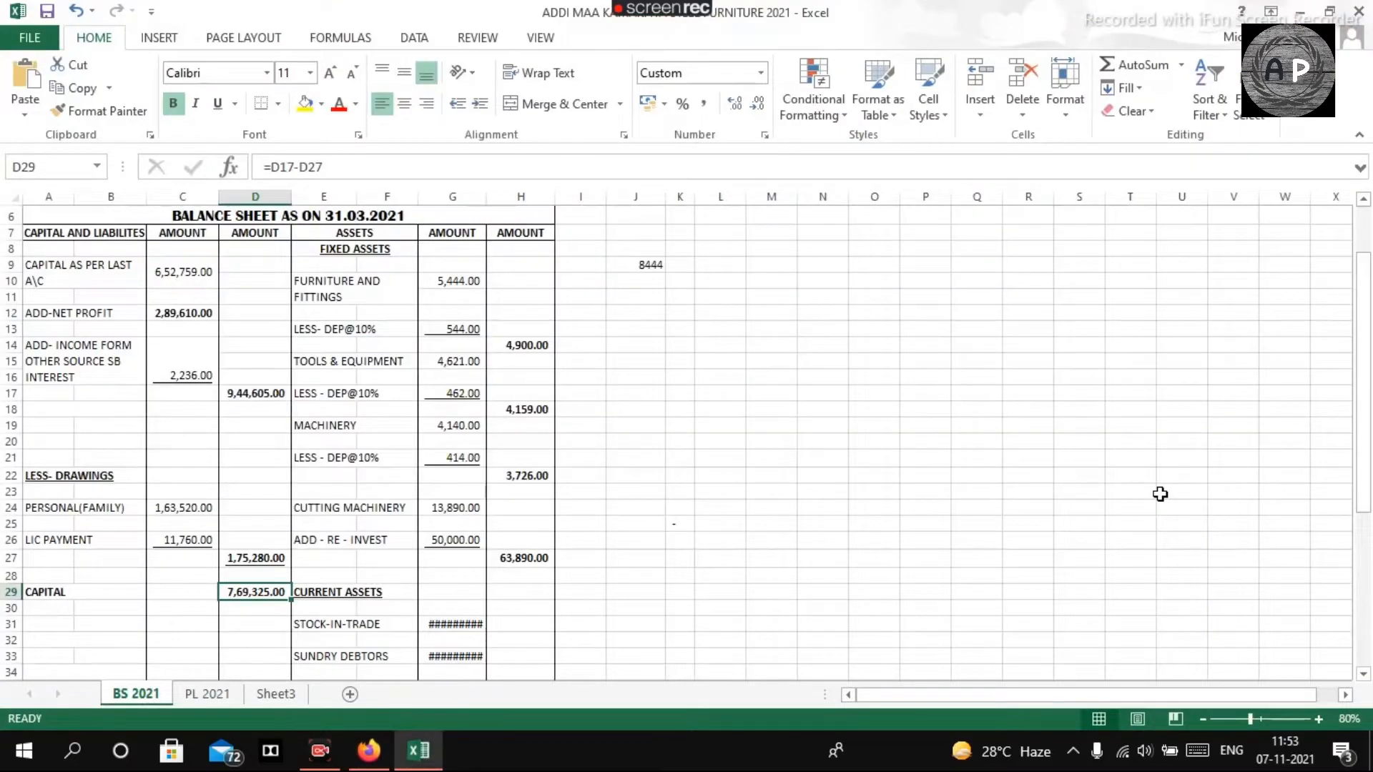
key(alt+Tab)
key(Tab)
text(0)
key(alt+Tab)
key(alt+Tab)
key(Tab)
text(0)
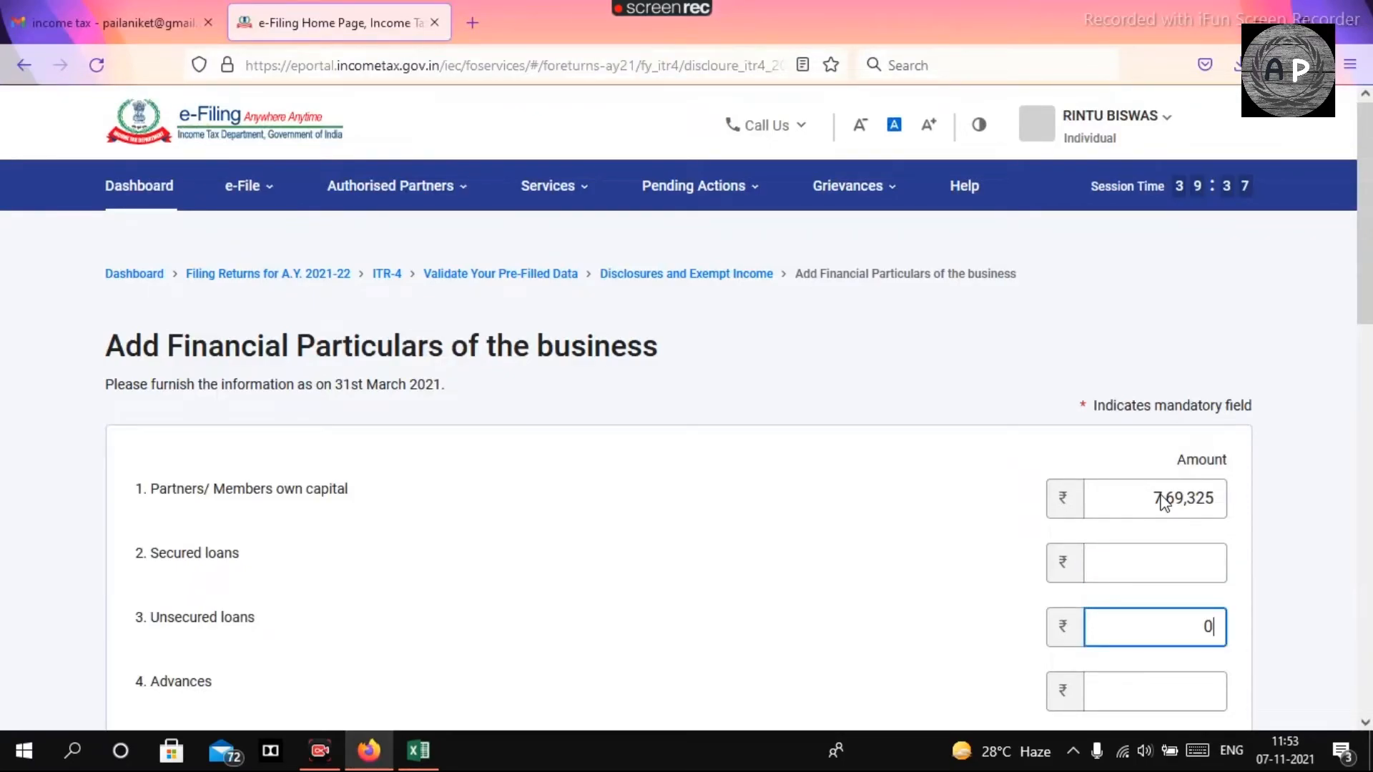
key(shift+Tab)
text(0)
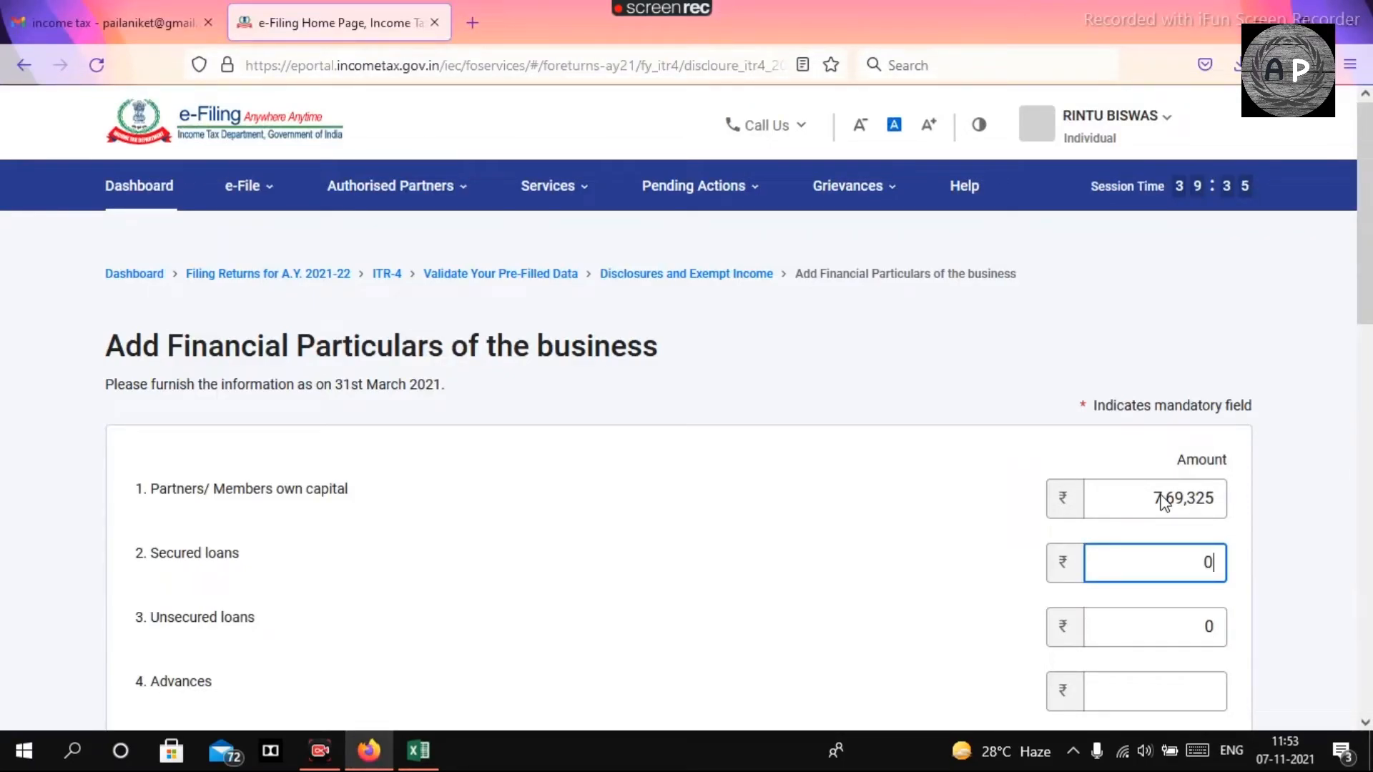
key(Tab)
key(Tab)
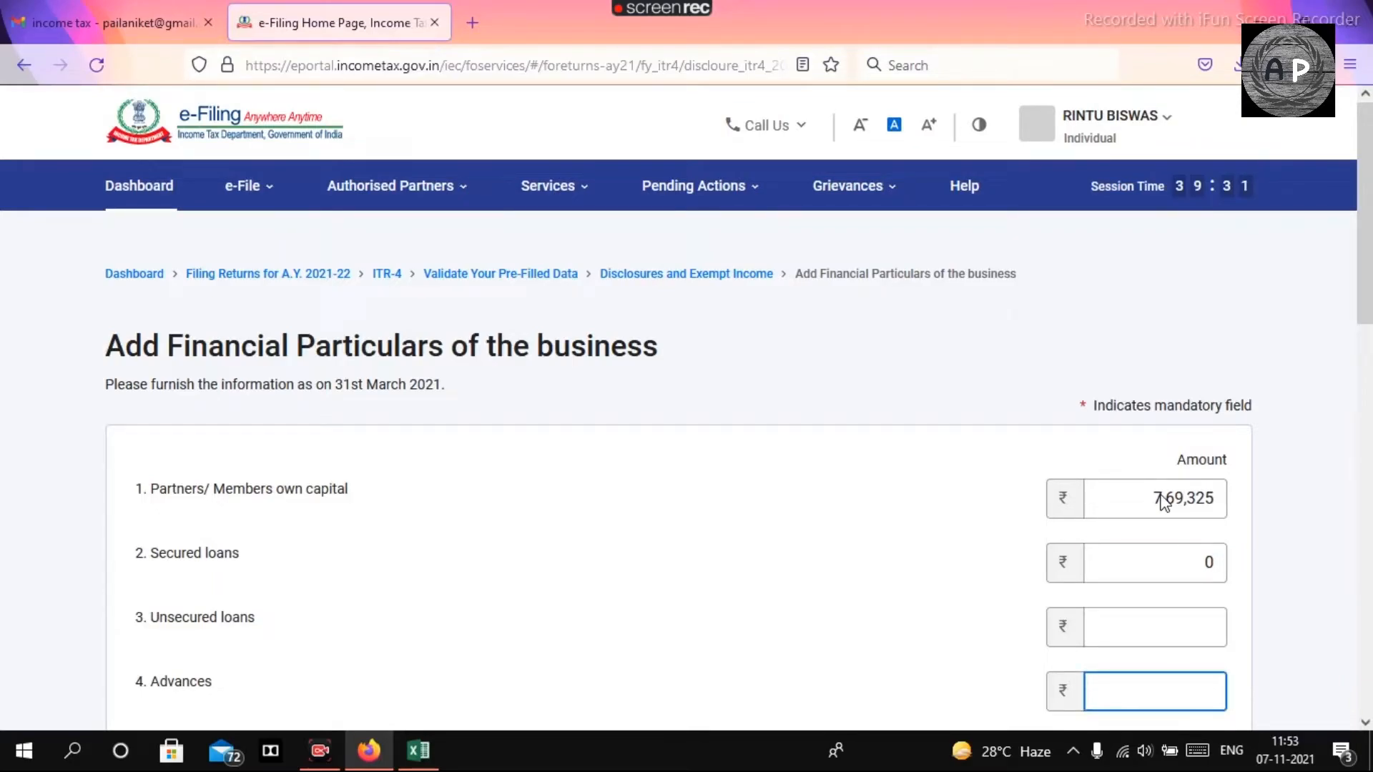
key(shift+Tab)
text(0)
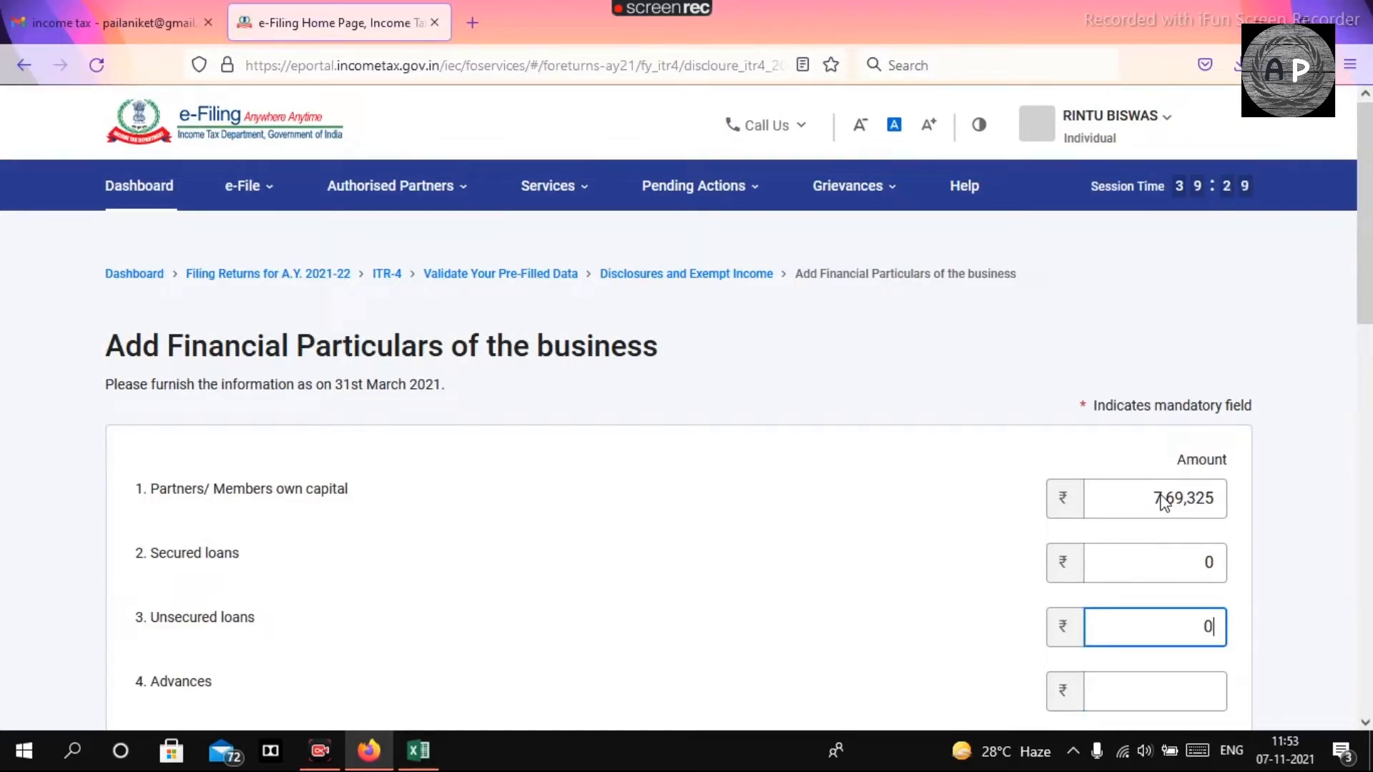
Set Advances, Sundry creditors and Other liabilities to 0, checking the creditors against the balance sheet
key(Tab)
text(0)
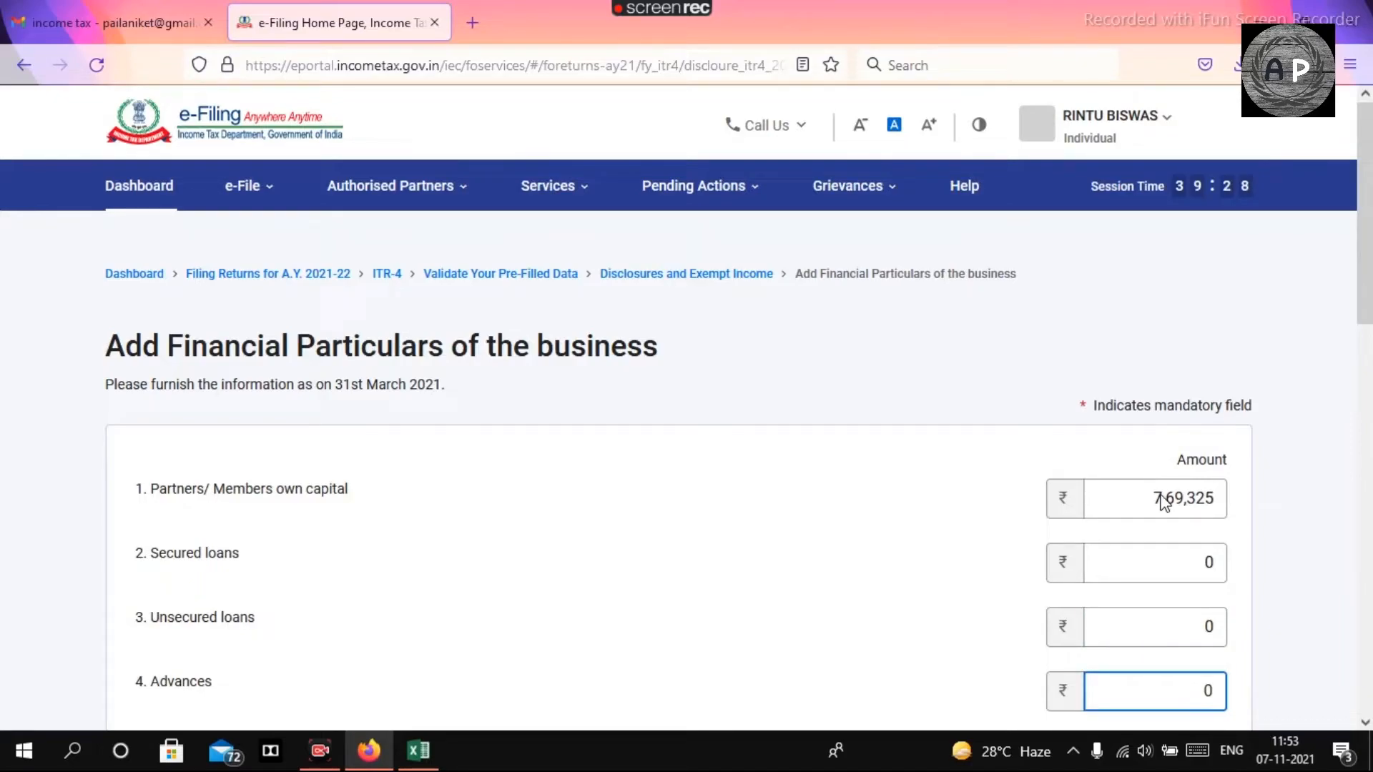
key(Tab)
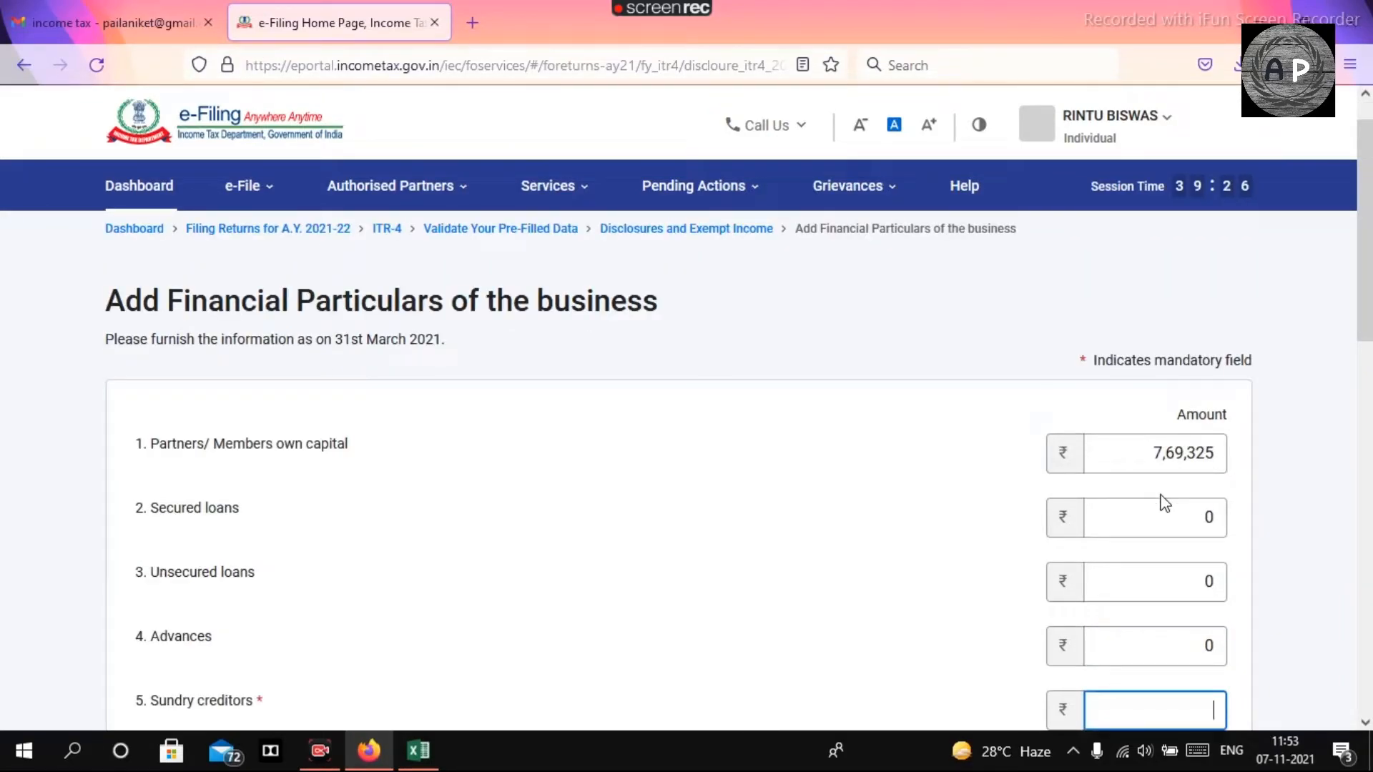
key(alt+Tab)
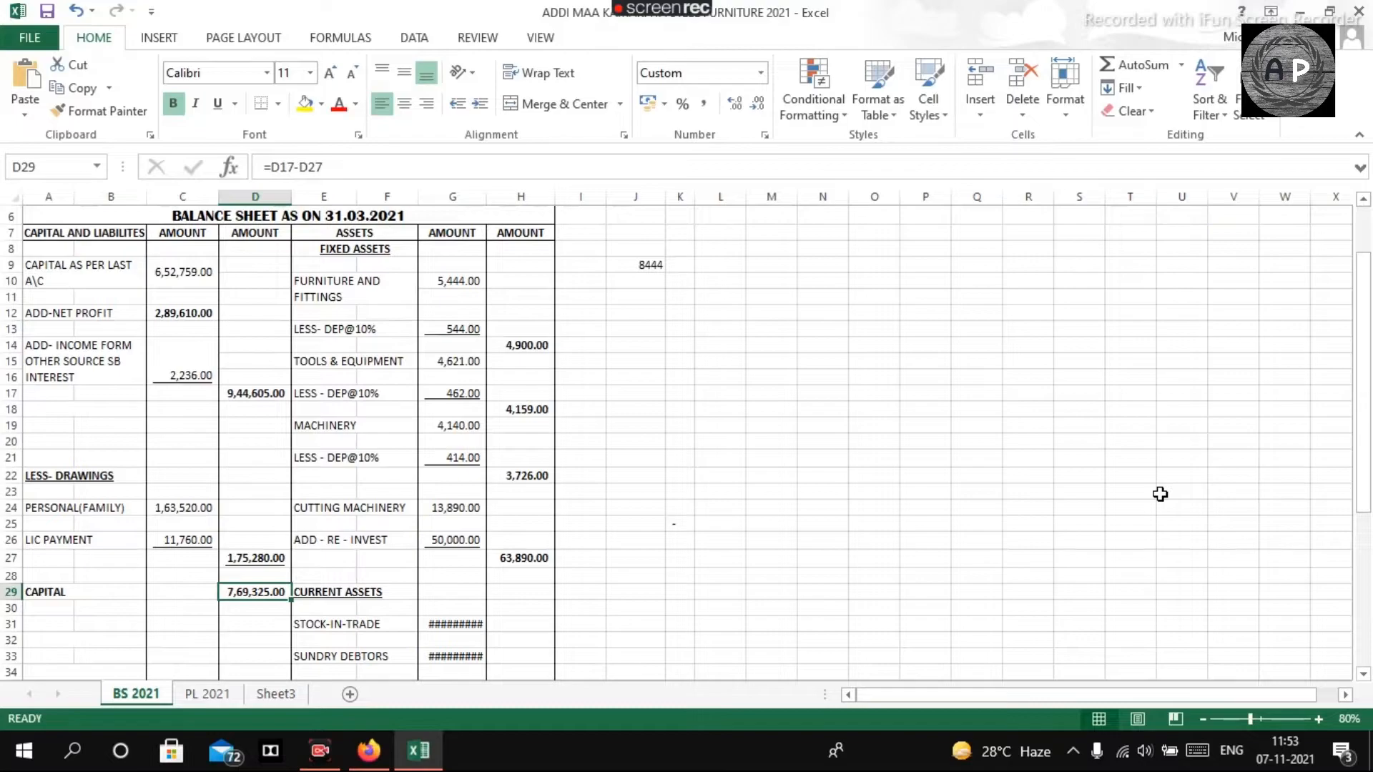
drag(1365, 376, 1366, 369)
key(alt+Tab)
text(0)
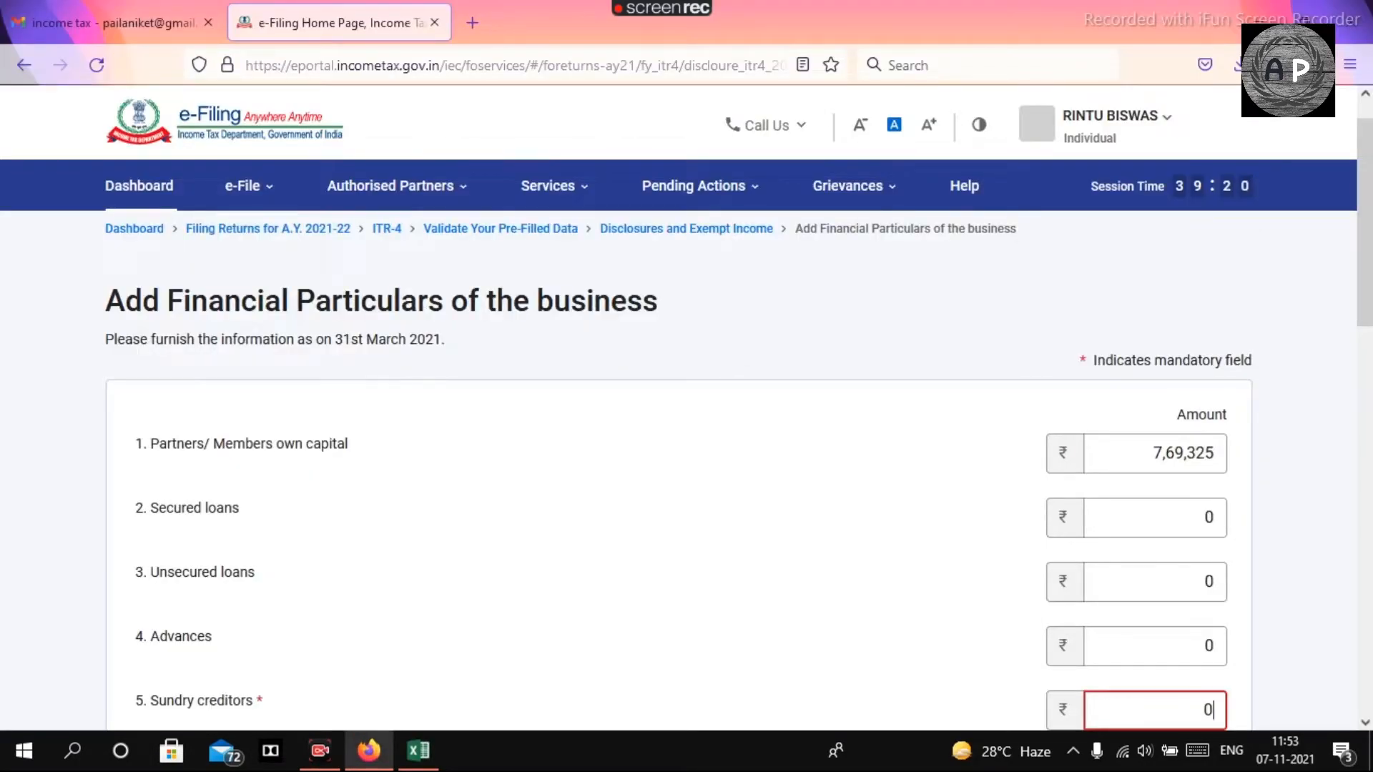
key(Tab)
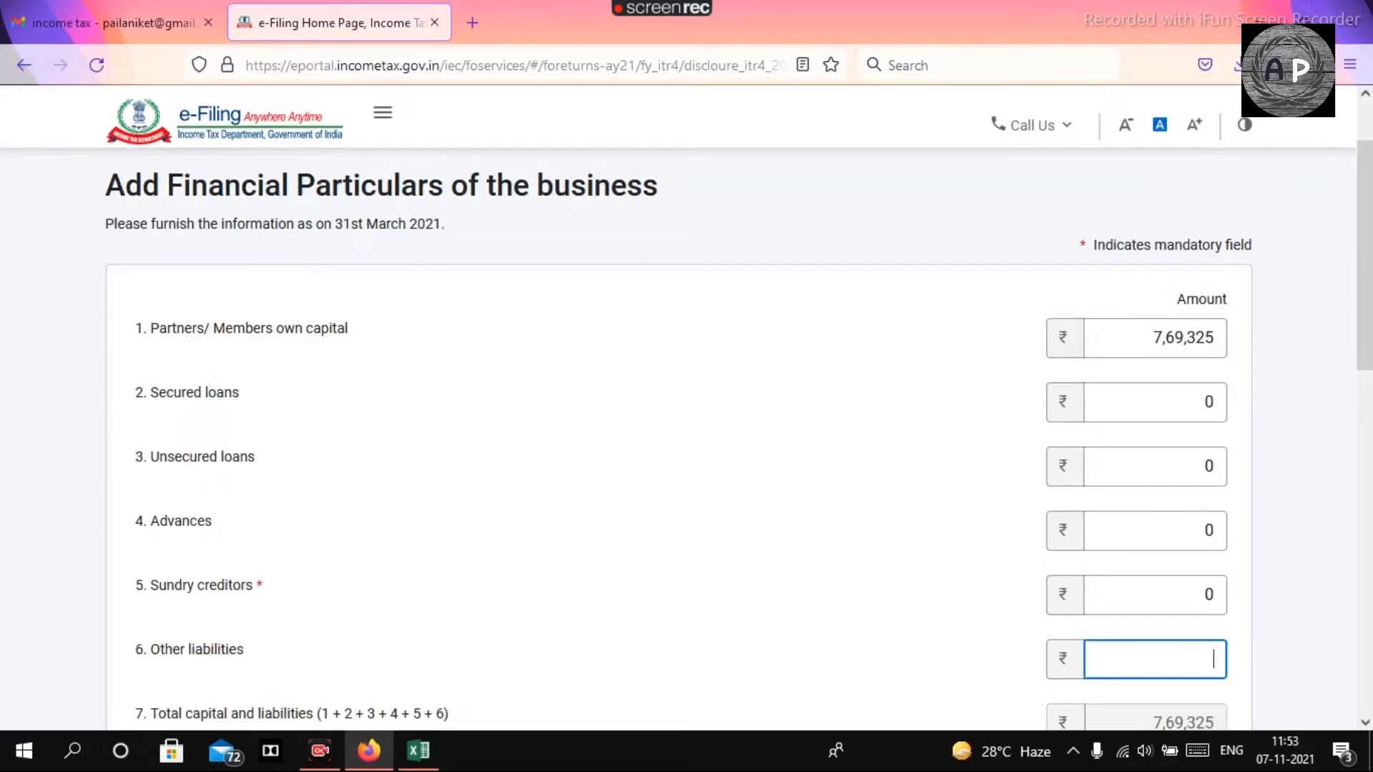
text(0)
key(Tab)
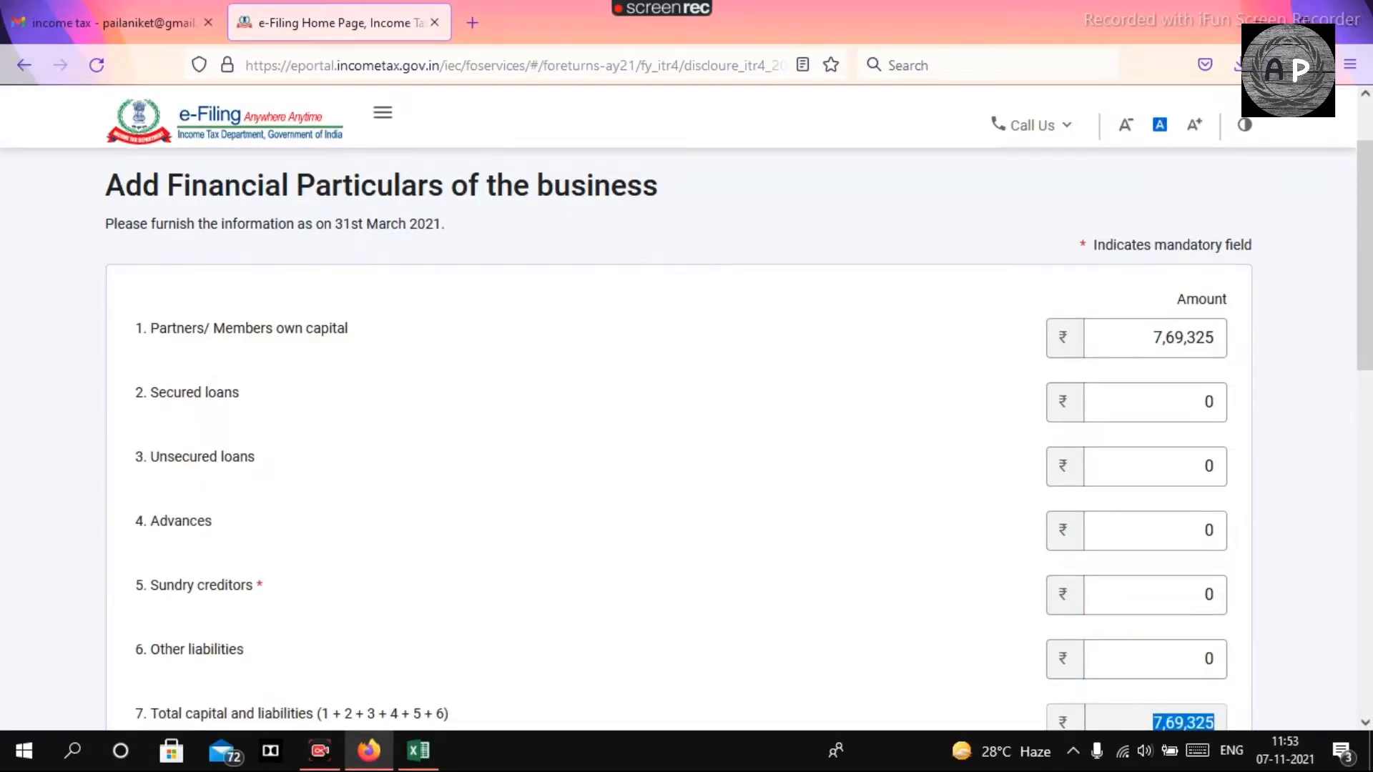
In the BS 2021 sheet, clear cell J9 and total the fixed asset balances in J11 with =H14+H18+H22+H27
key(Tab)
key(alt+Tab)
key(alt+Tab)
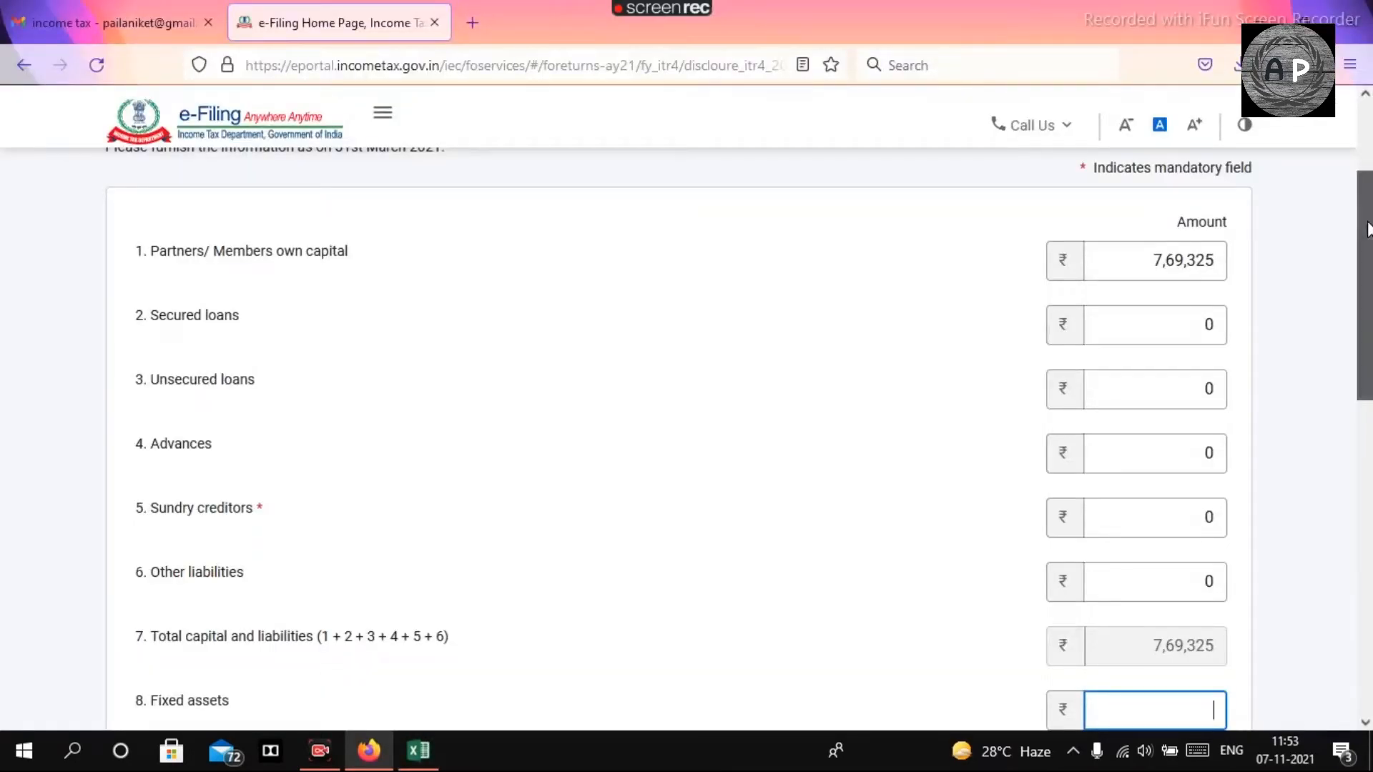
scroll(1367, 400, down, 1)
scroll(1367, 404, down, 3)
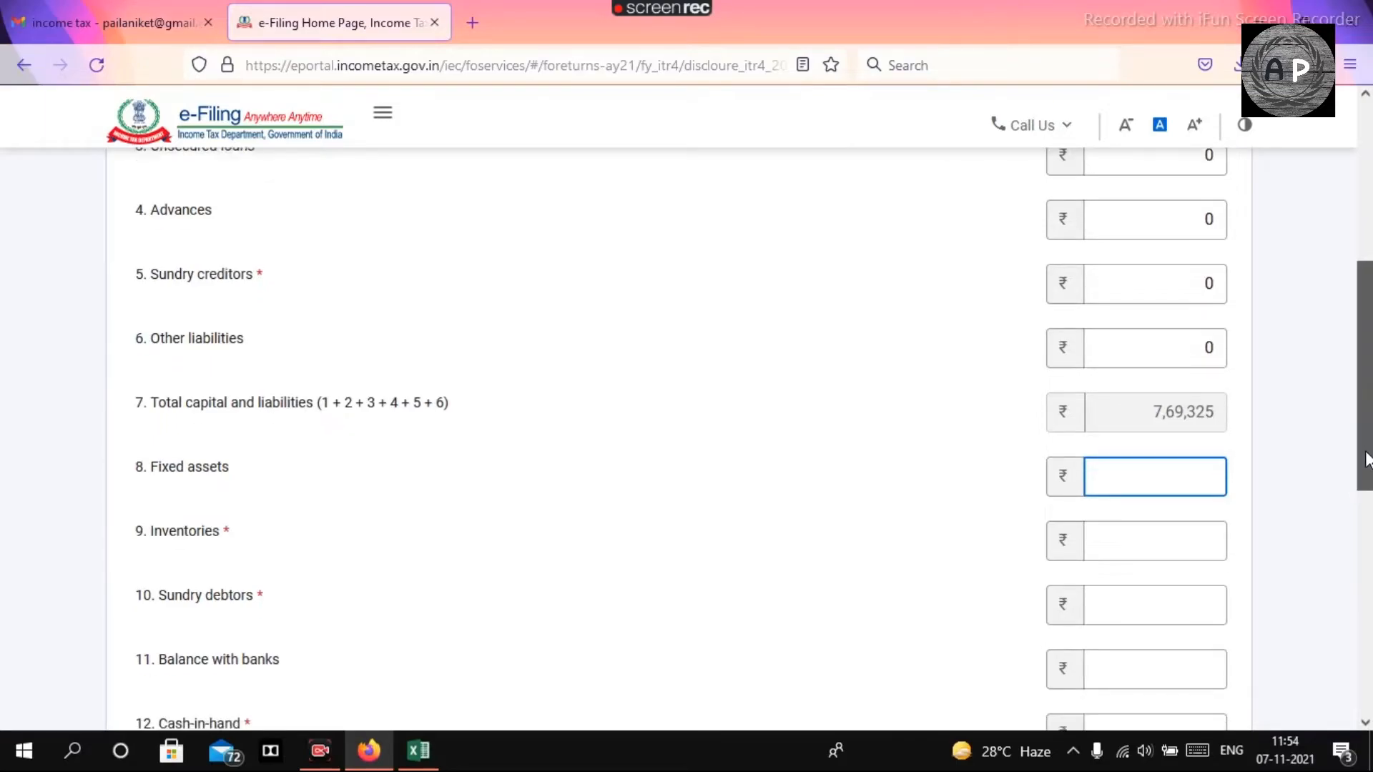
scroll(1367, 460, down, 2)
key(alt+Tab)
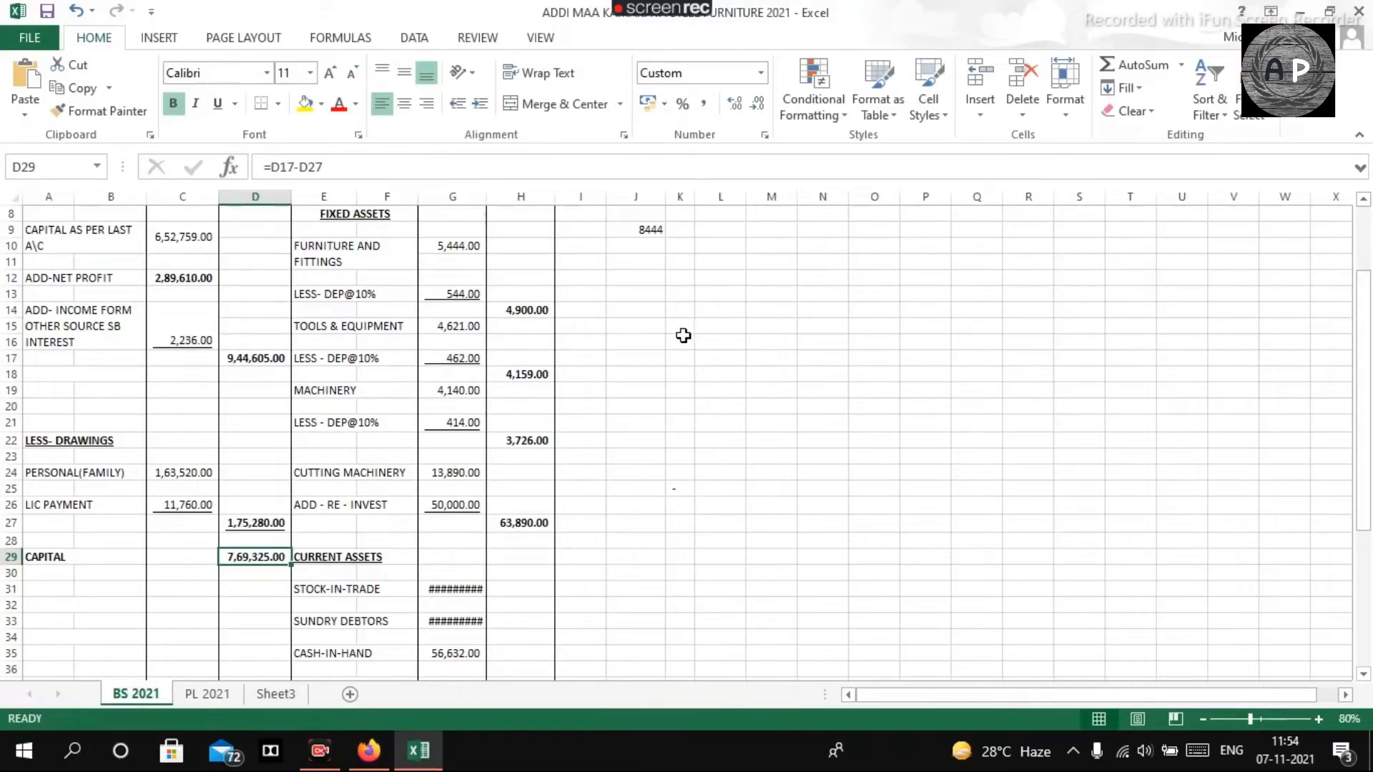
click(641, 229)
key(Down)
key(Down)
text(=)
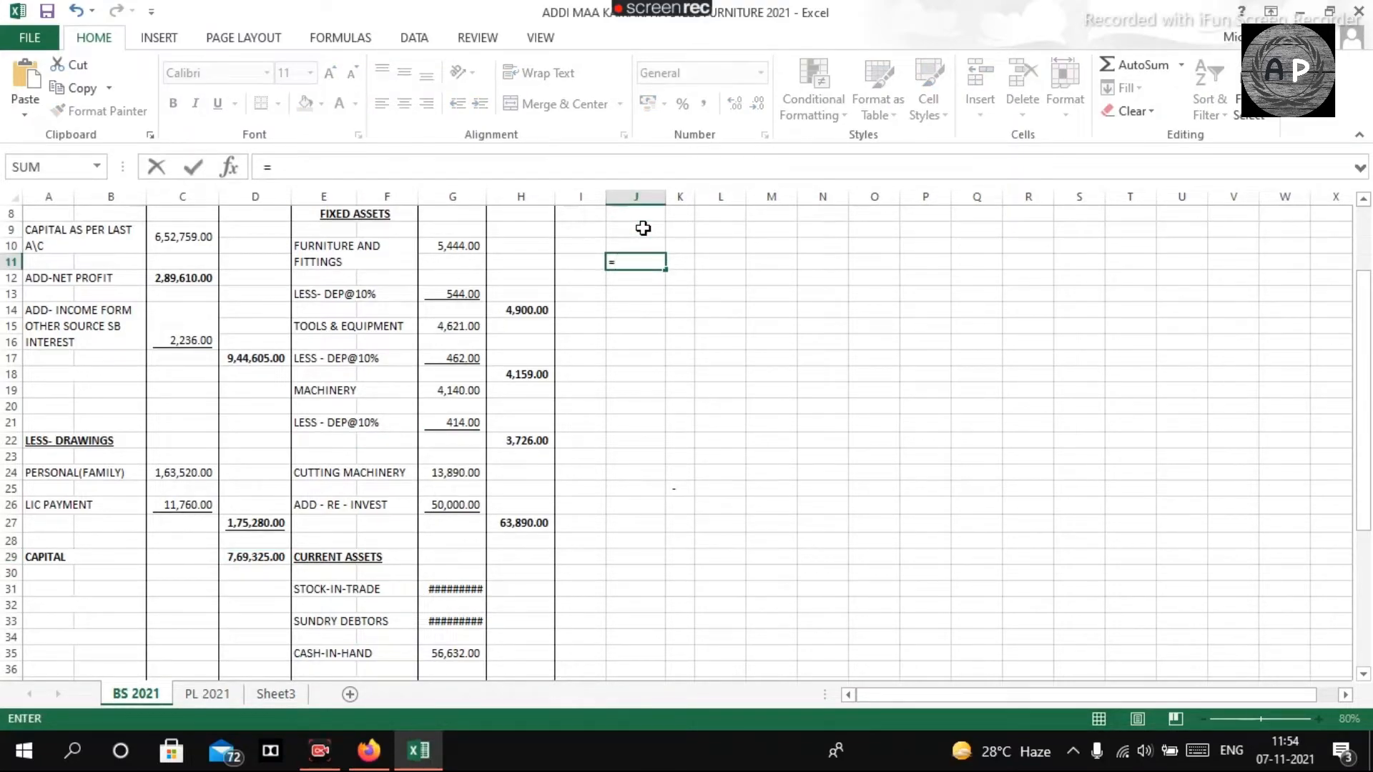
click(530, 311)
text(+)
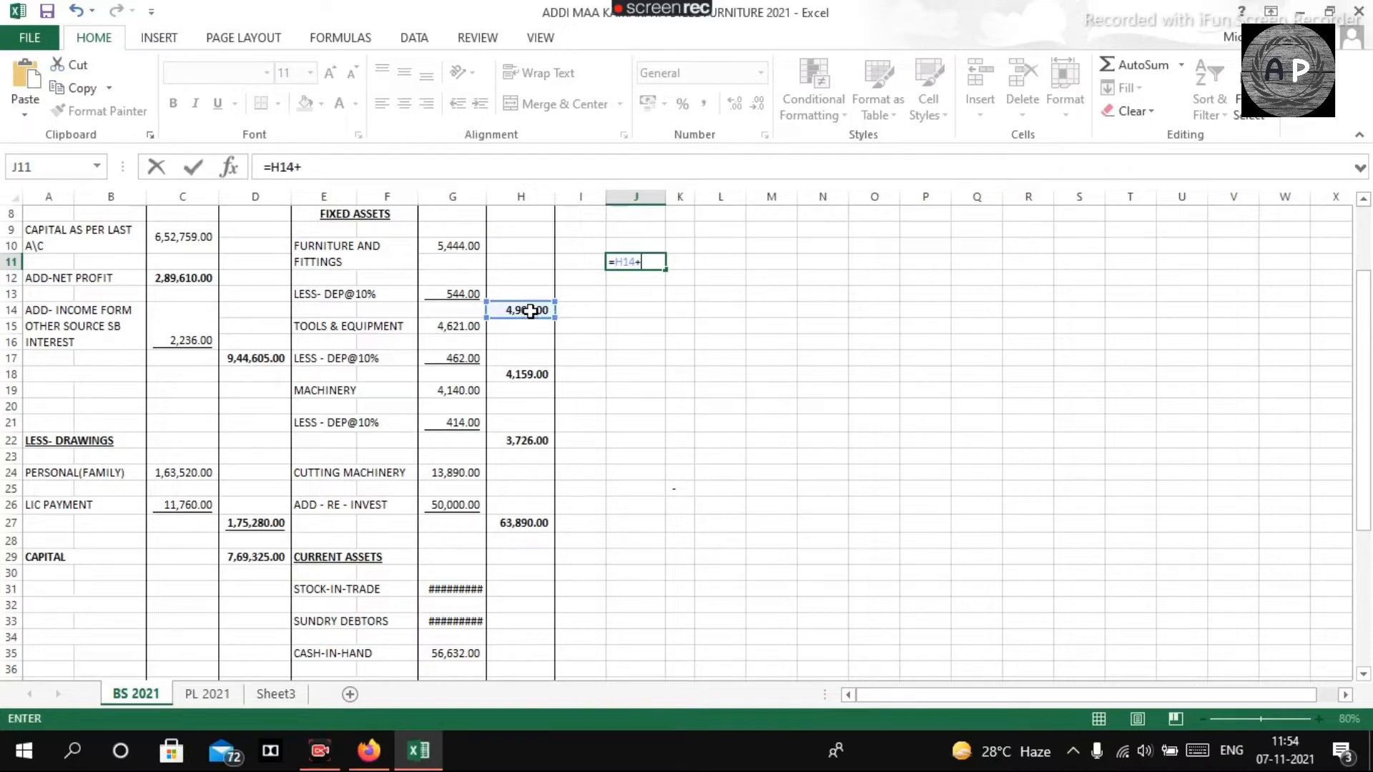
click(494, 377)
text(+)
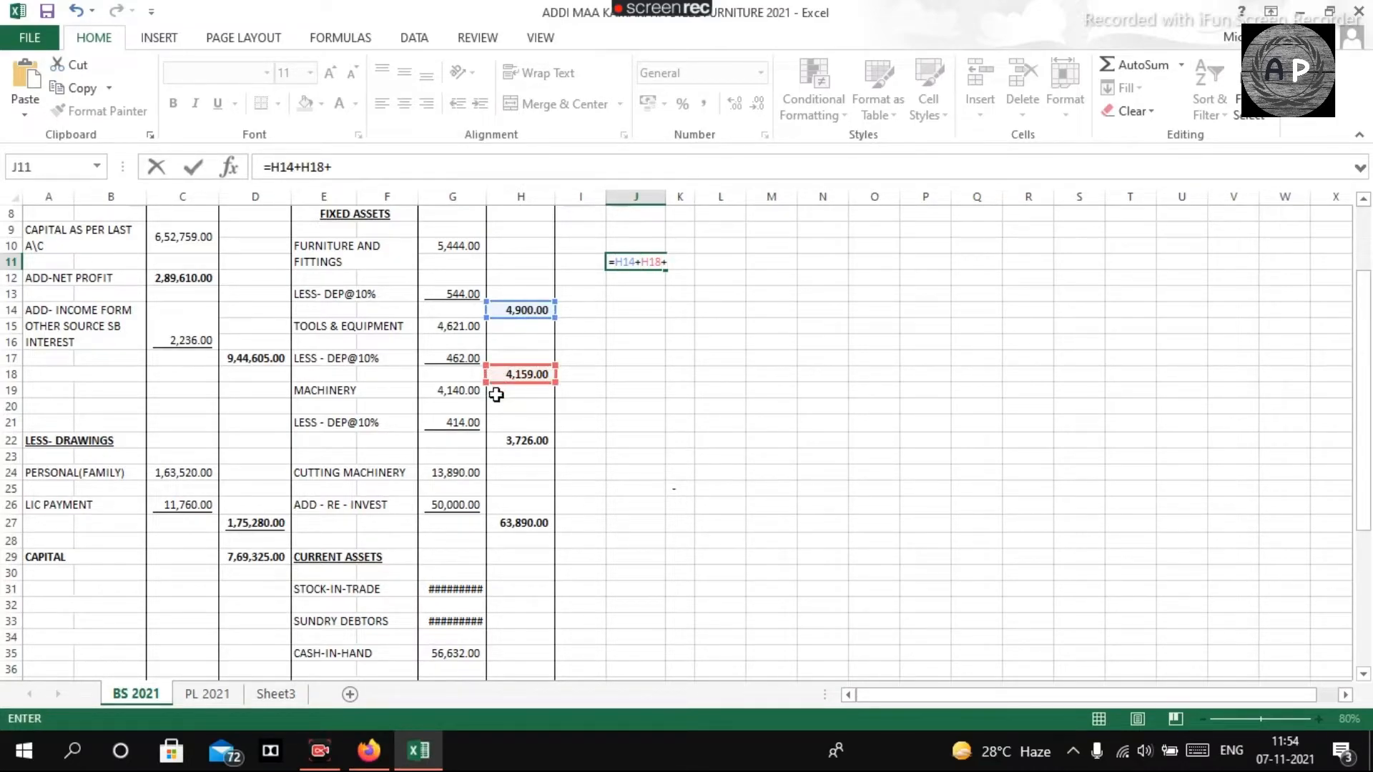
click(516, 438)
text(+)
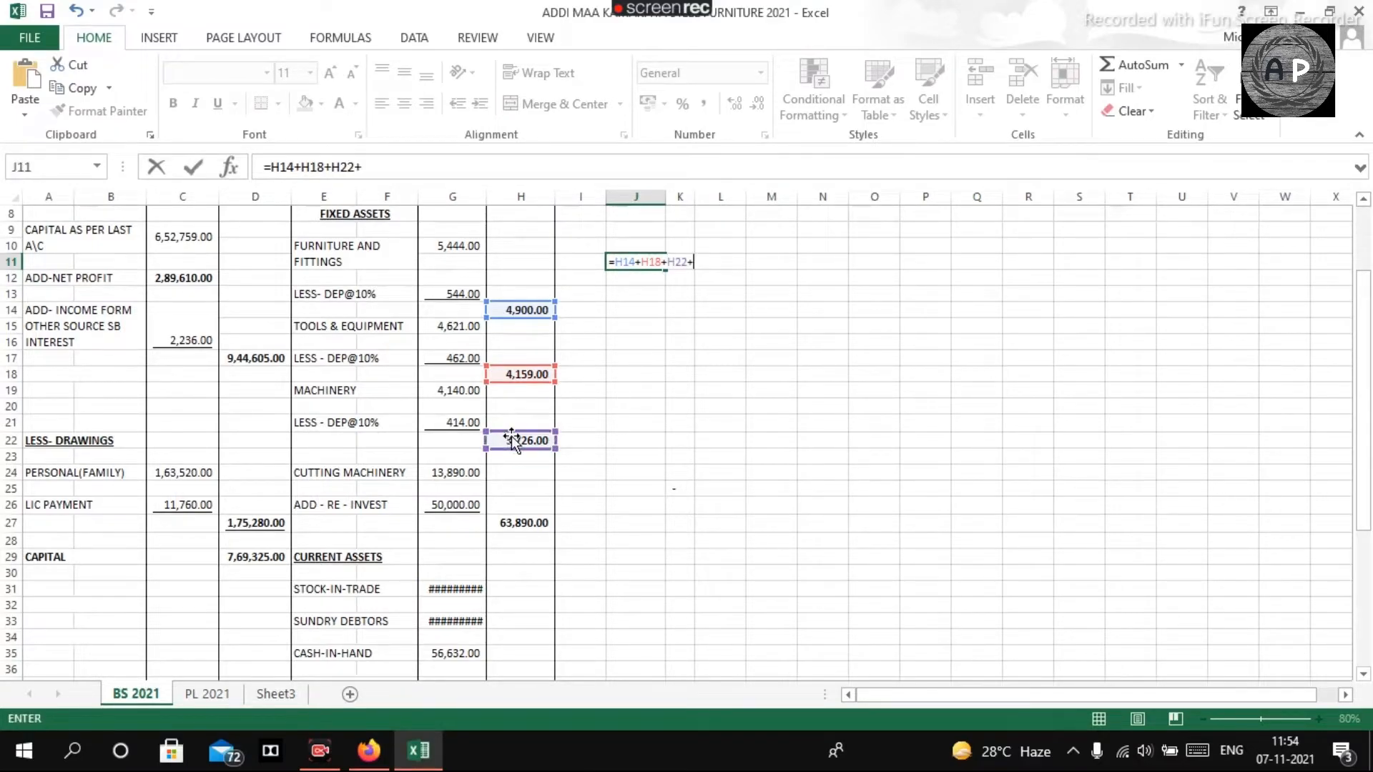
click(519, 529)
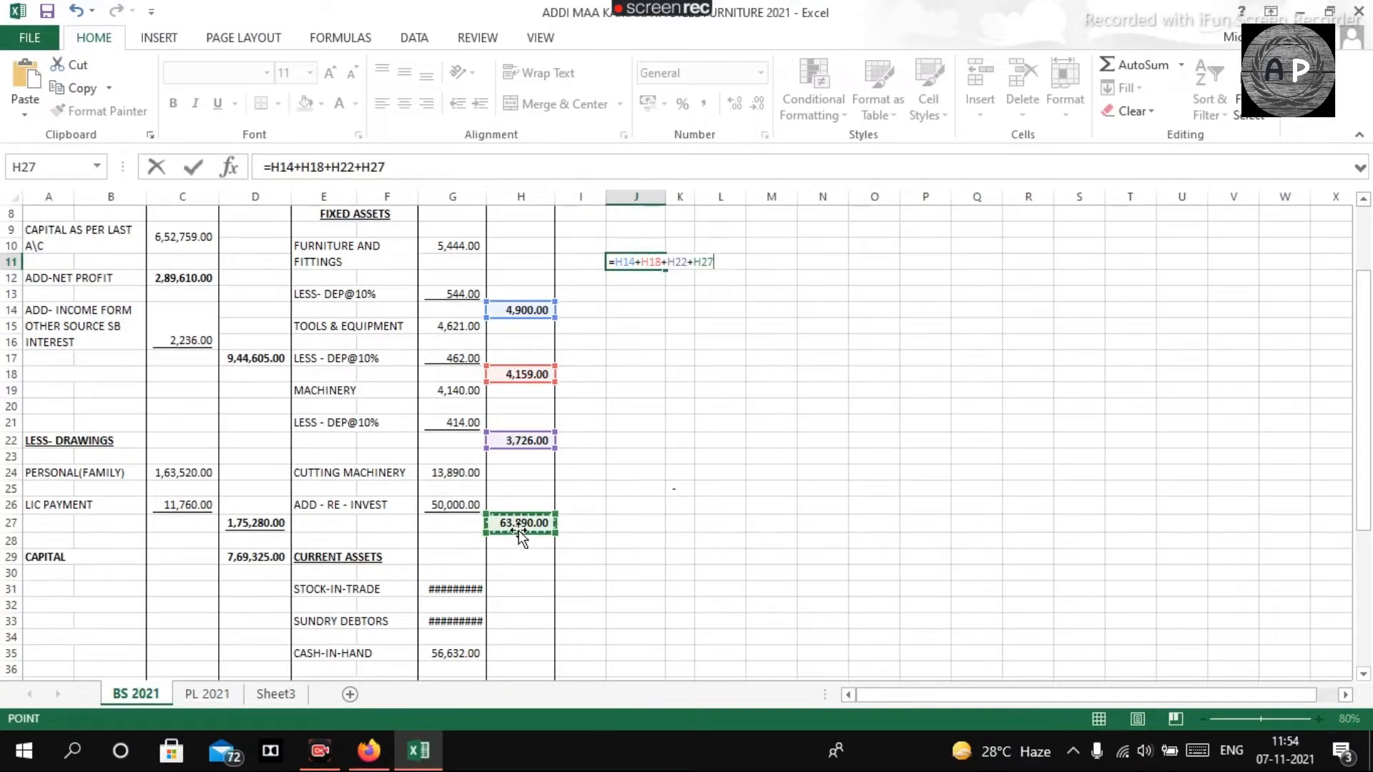
key(Return)
click(650, 429)
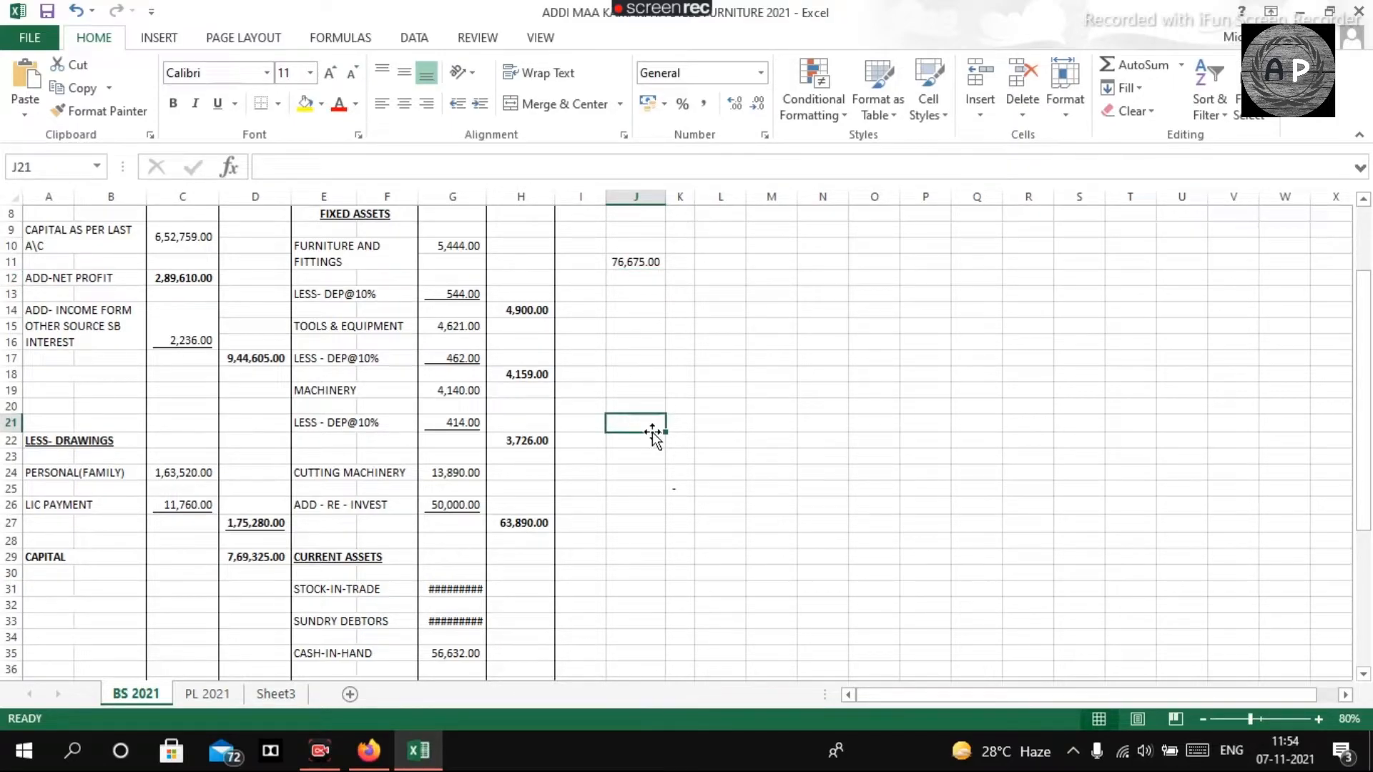
Return to the e-Filing form and enter 76675 as Fixed assets
key(alt+Tab)
key(alt+Tab)
key(alt+Tab)
text(7)
key(alt+Tab)
key(alt+Tab)
key(BackSpace)
key(BackSpace)
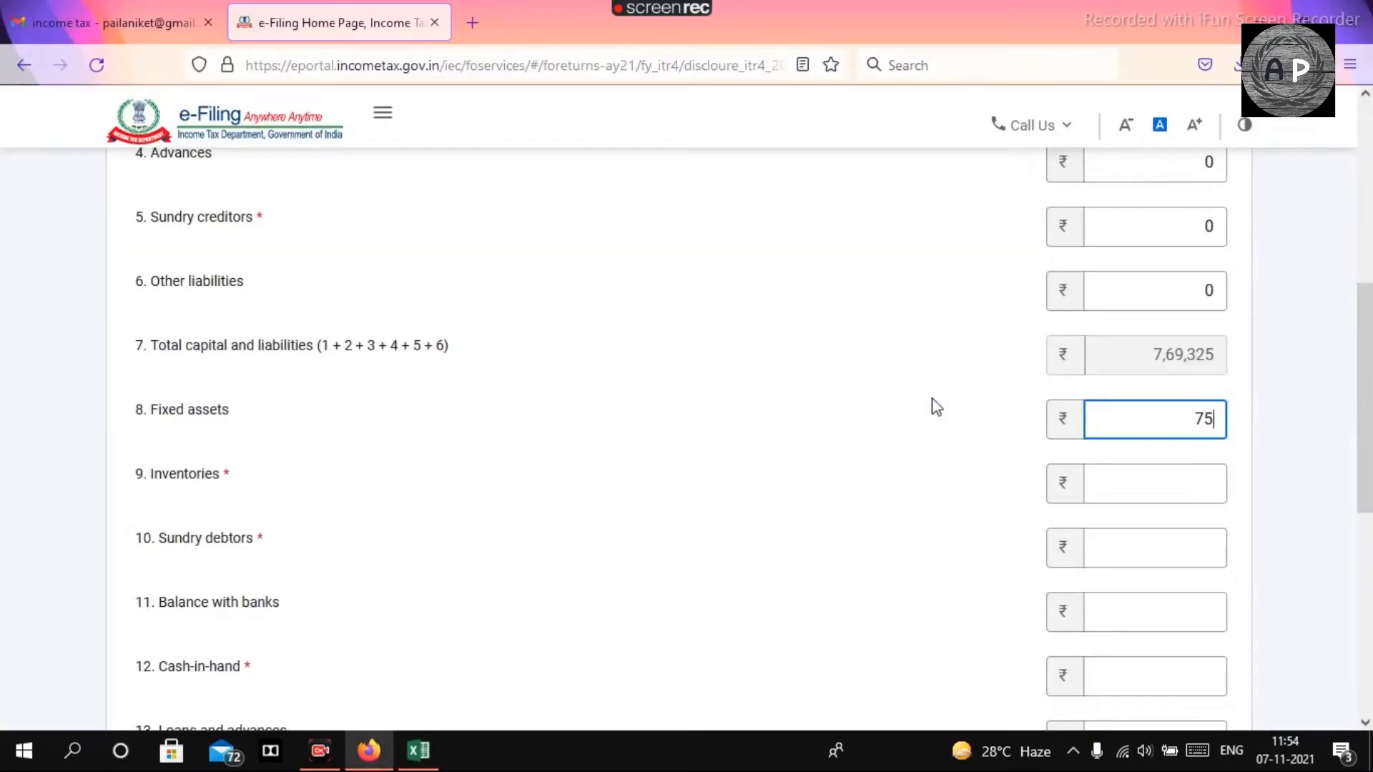
key(BackSpace)
key(BackSpace)
text(76675)
key(Tab)
Widen column G in the balance sheet to read the stock-in-trade, and enter 102362 as Inventories in the form
key(alt+Tab)
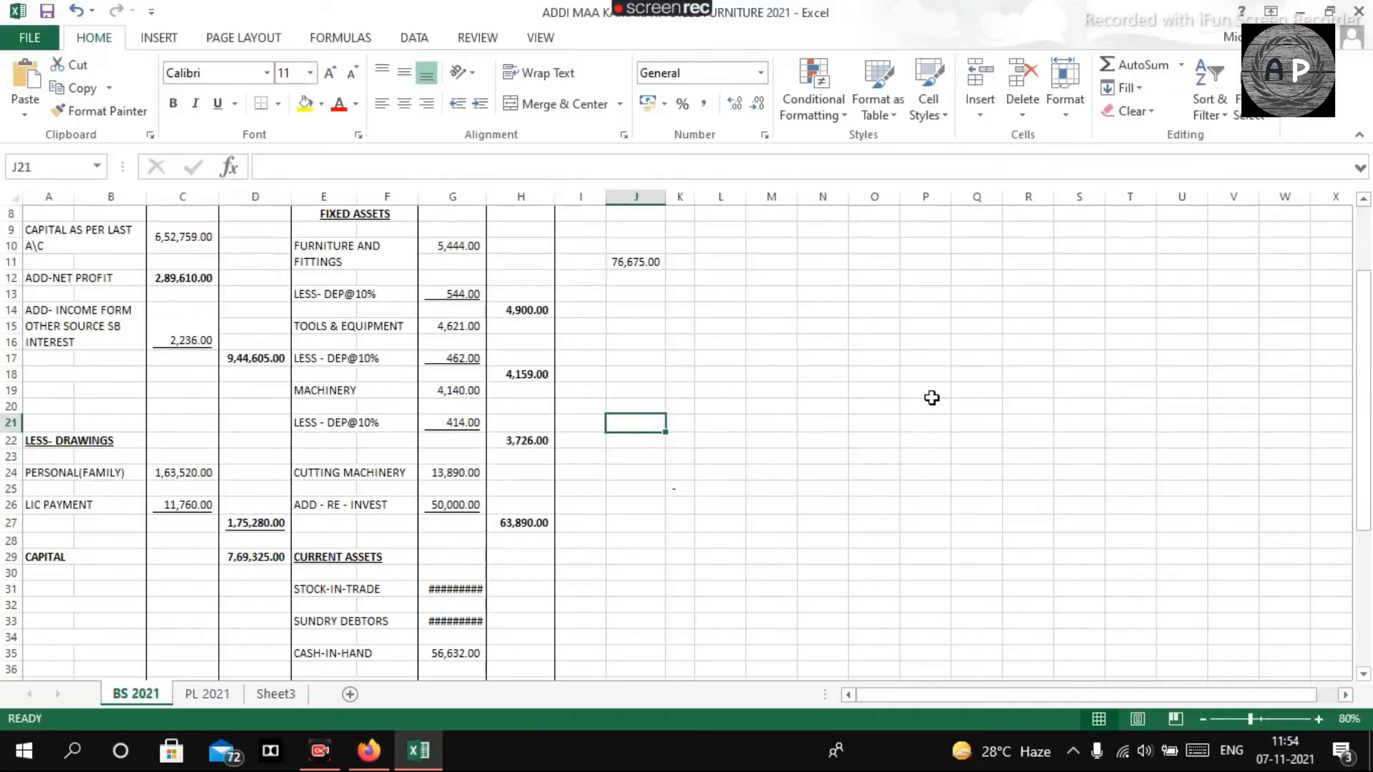
key(alt+Tab)
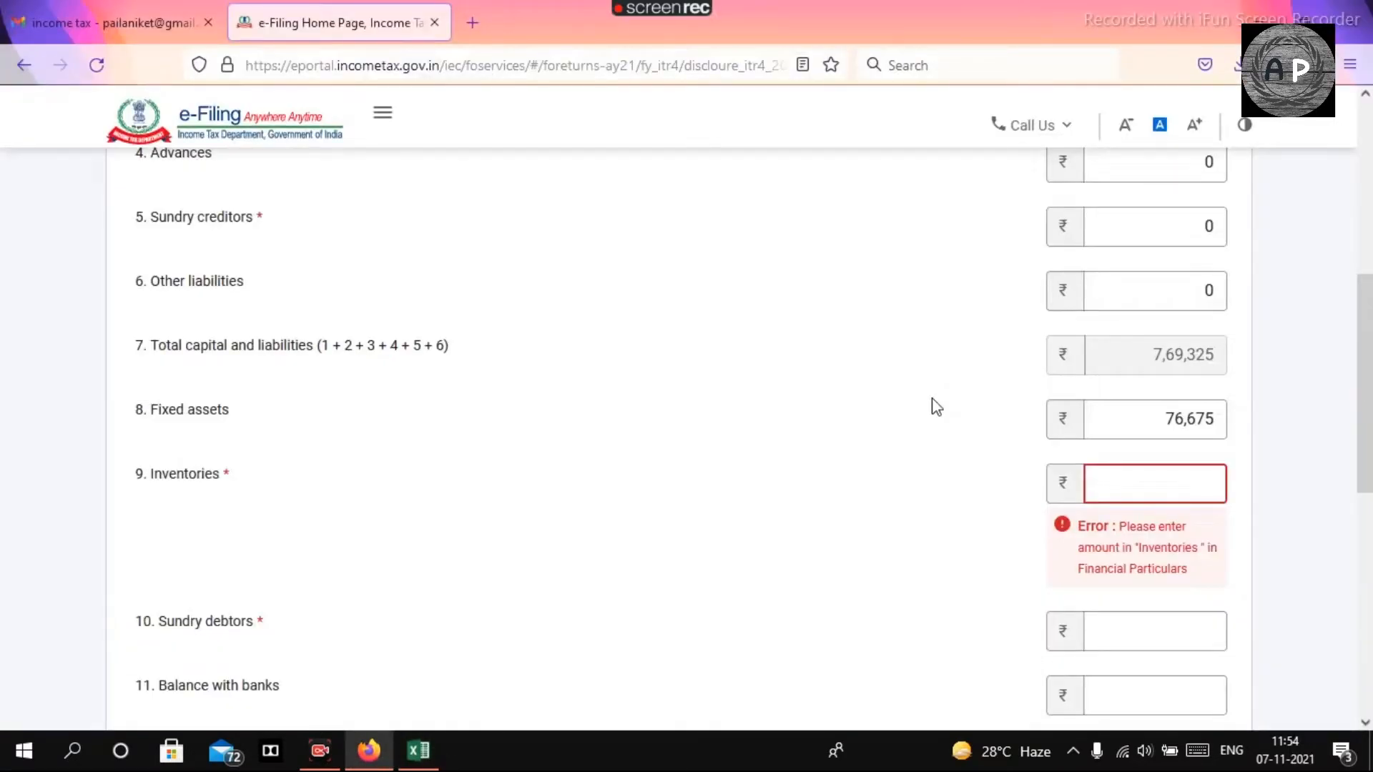
key(alt+Tab)
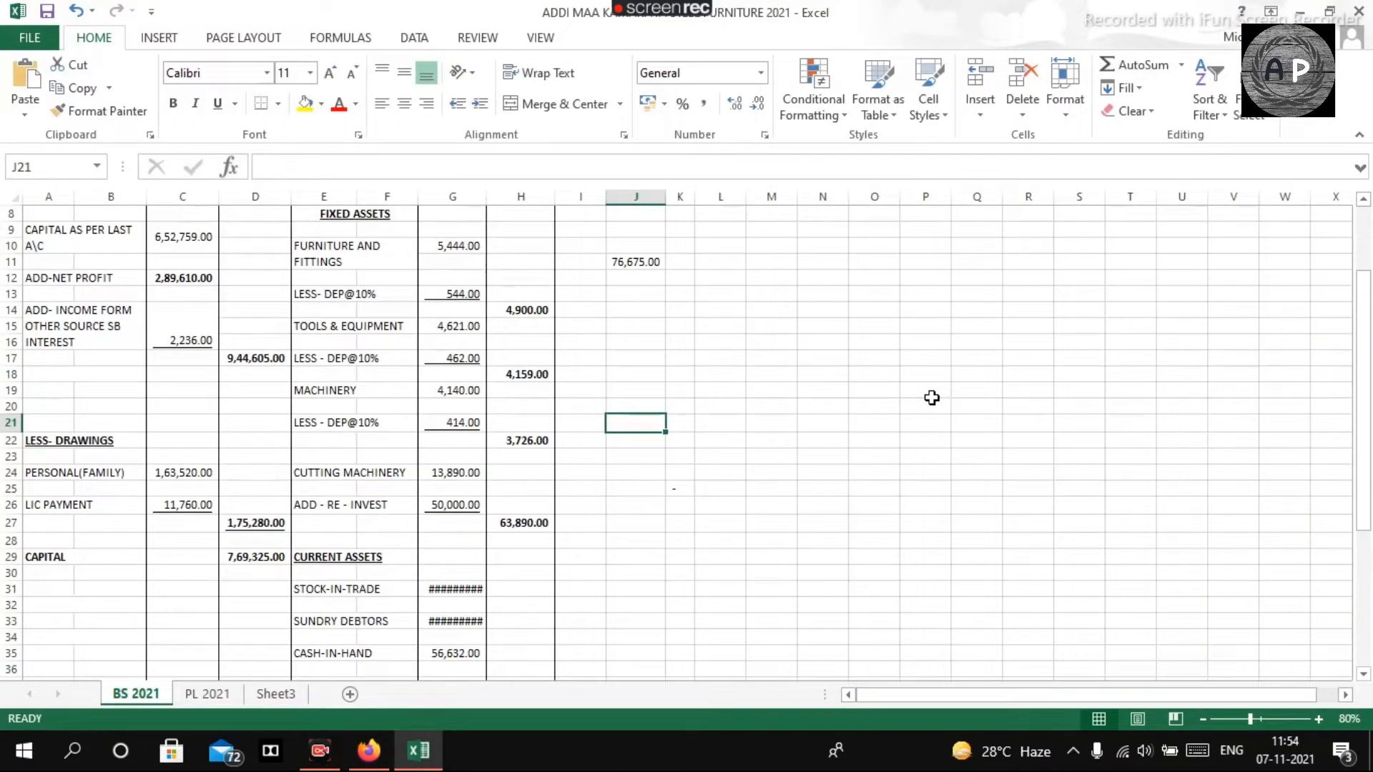
key(alt+Tab)
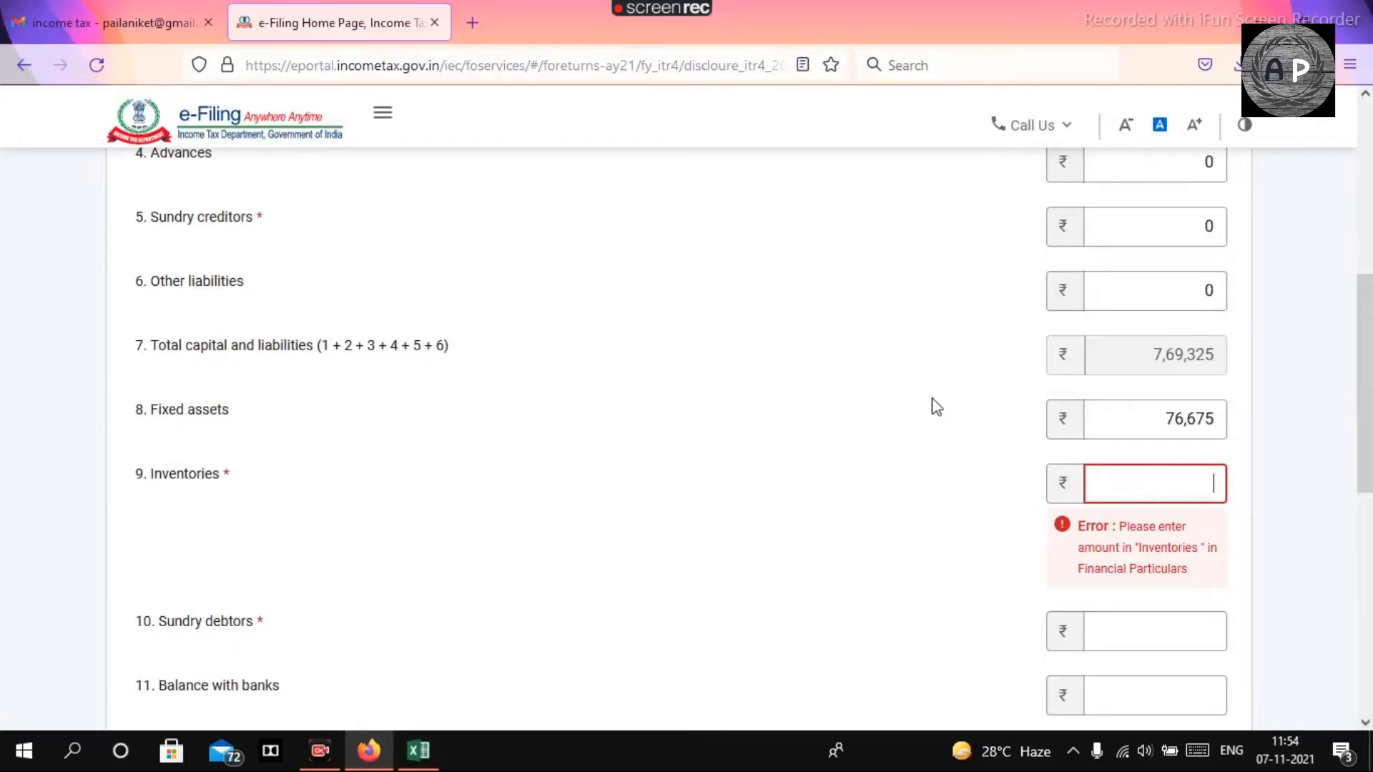
key(alt+Tab)
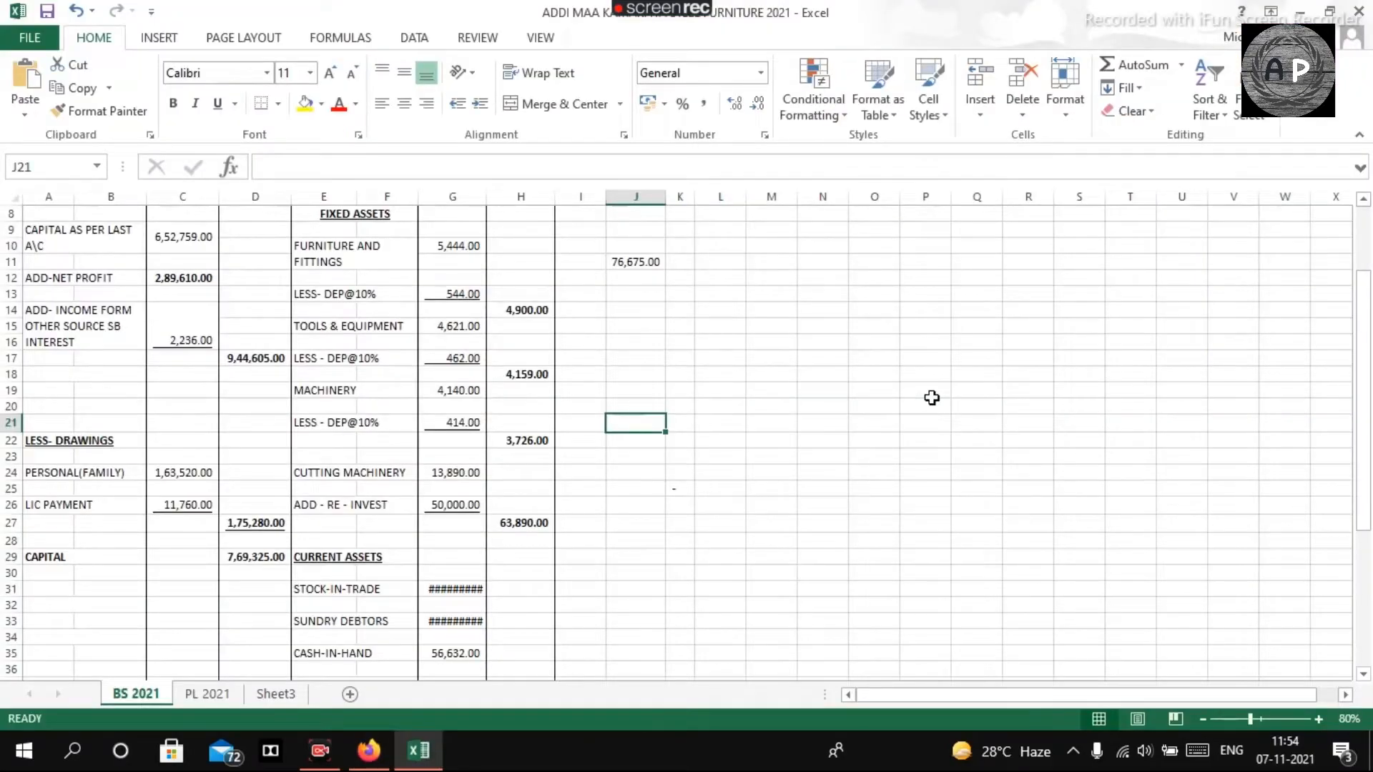
double_click(485, 196)
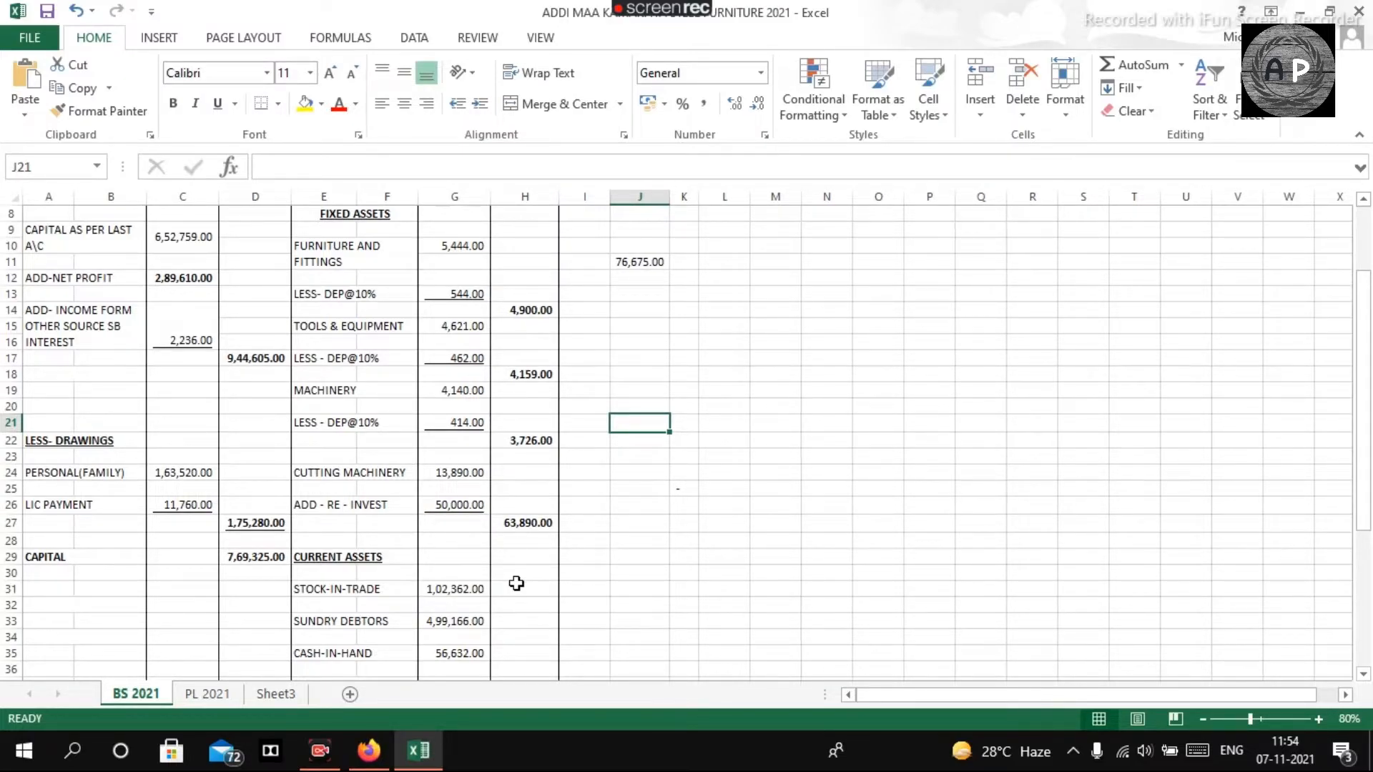
key(alt+Tab)
text(102362)
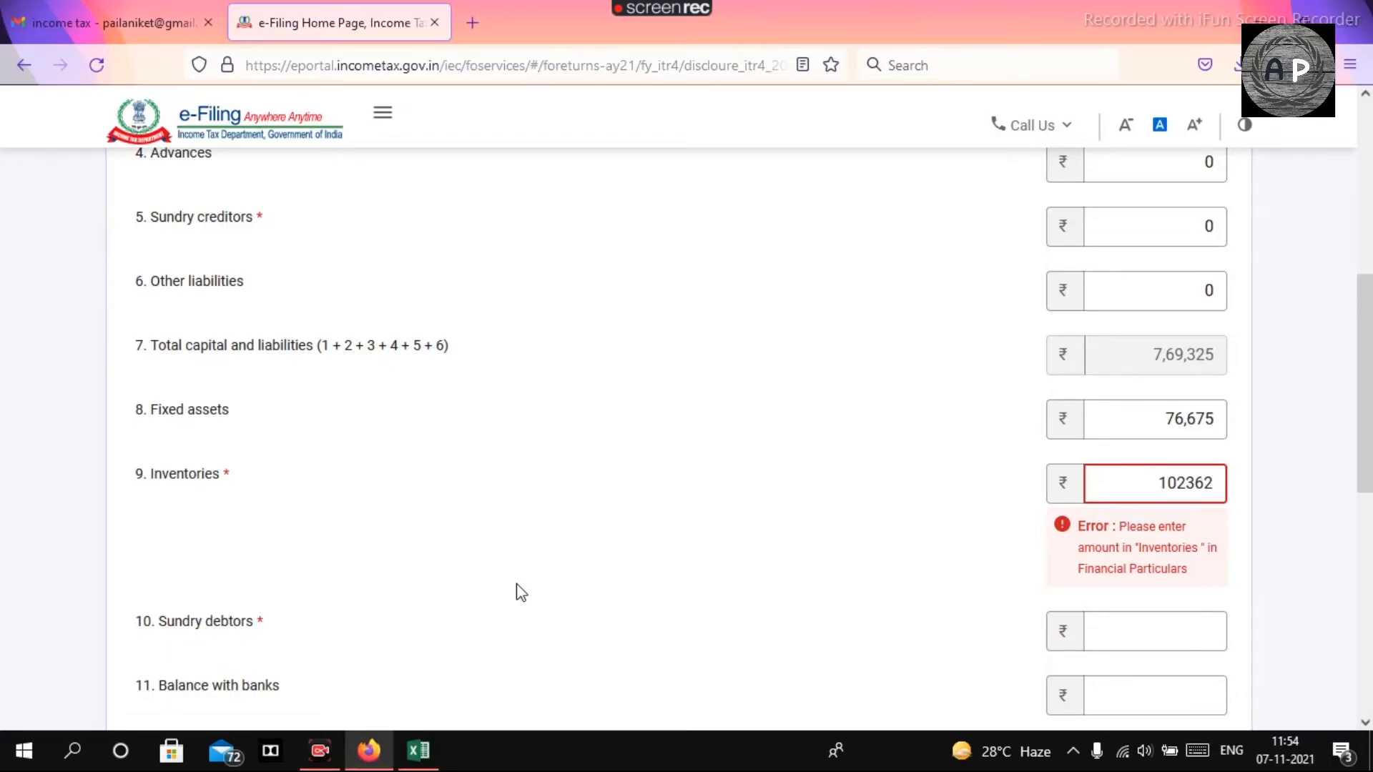
key(alt+Tab)
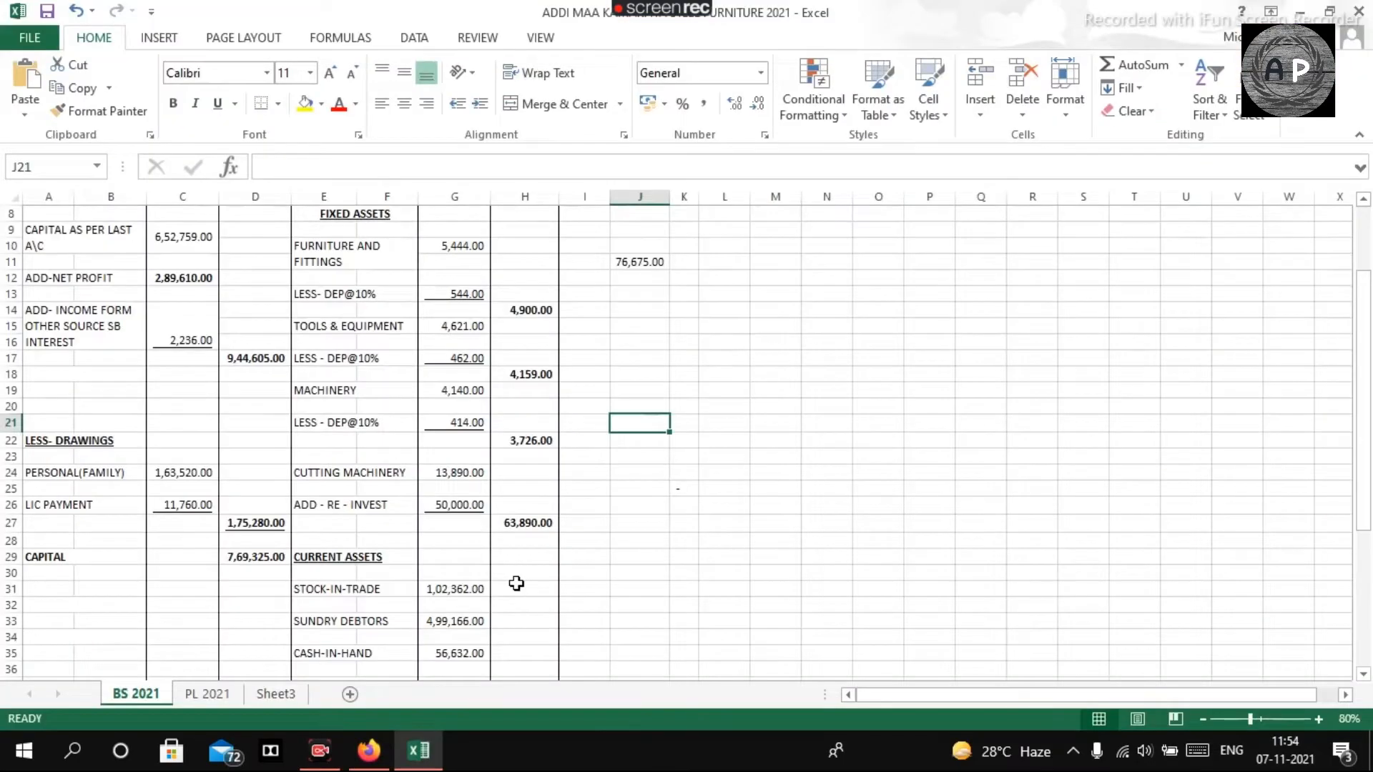
key(alt+Tab)
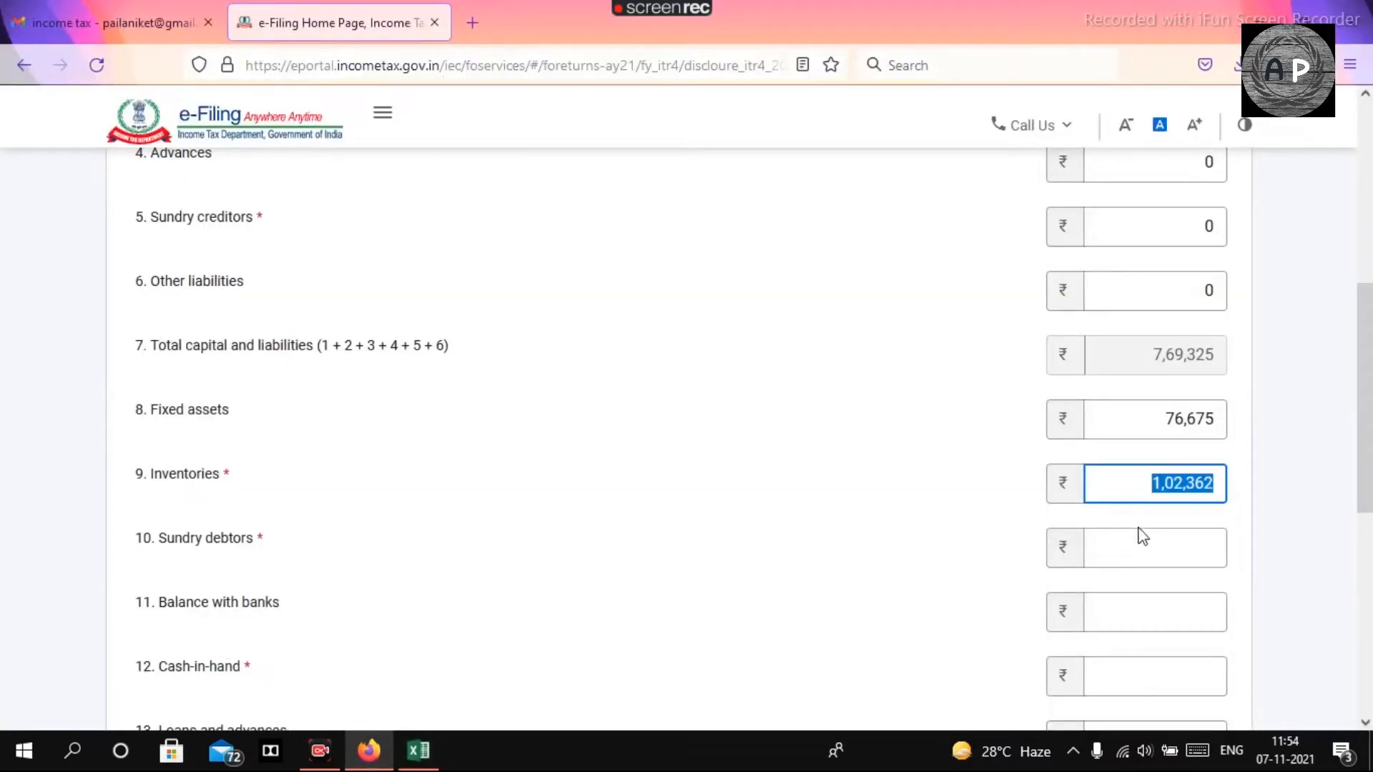
Look up the sundry debtors in the balance sheet and enter 499166 as Sundry debtors
click(1124, 547)
key(alt+Tab)
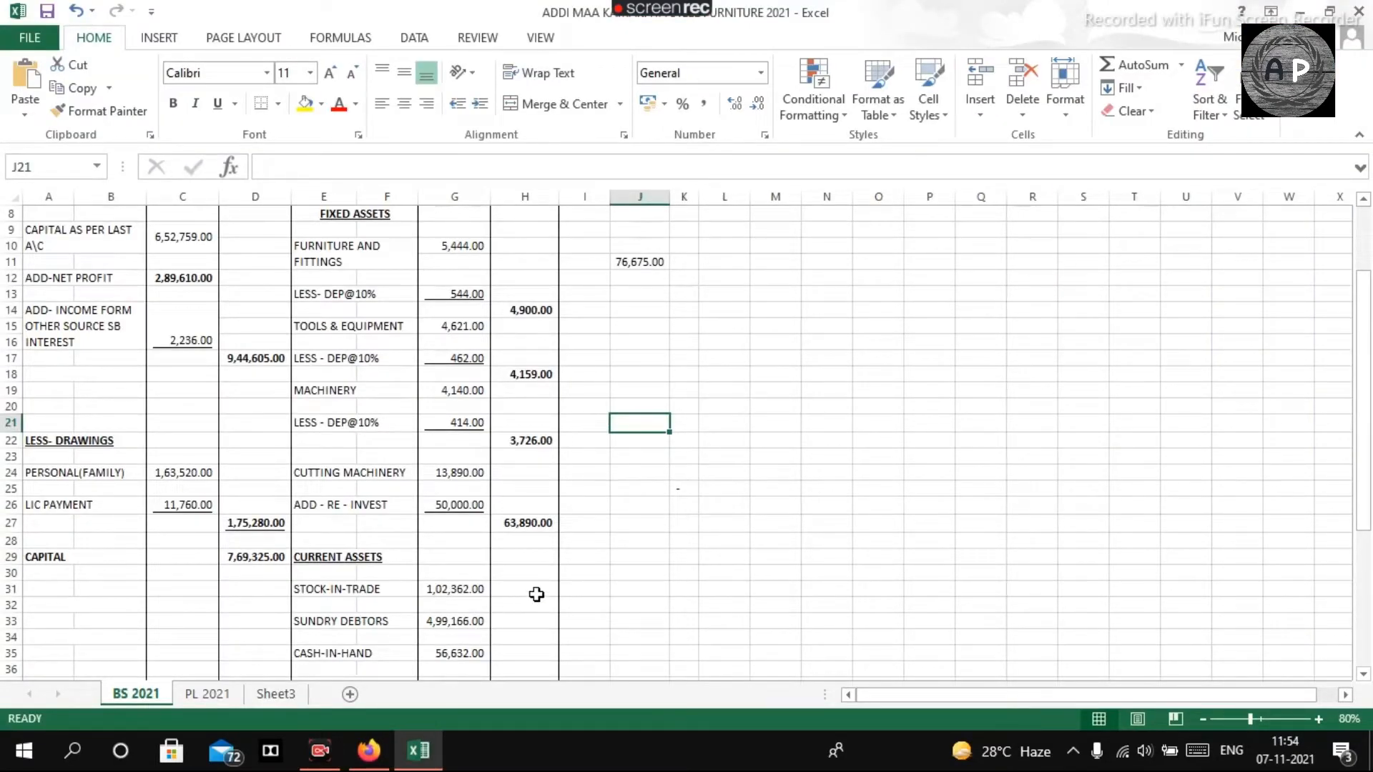
key(alt+Tab)
text(499)
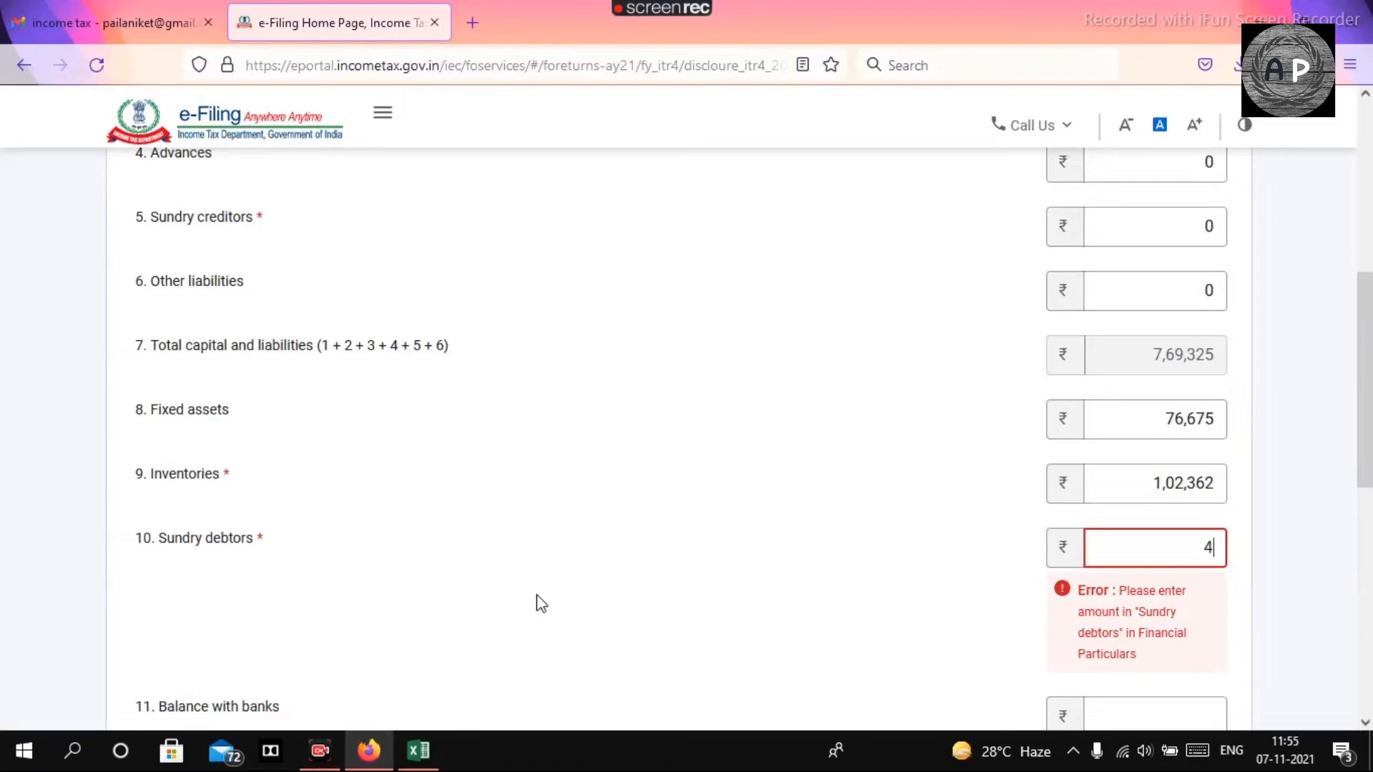
key(BackSpace)
key(BackSpace)
text(499166)
key(alt+Tab)
key(alt+Tab)
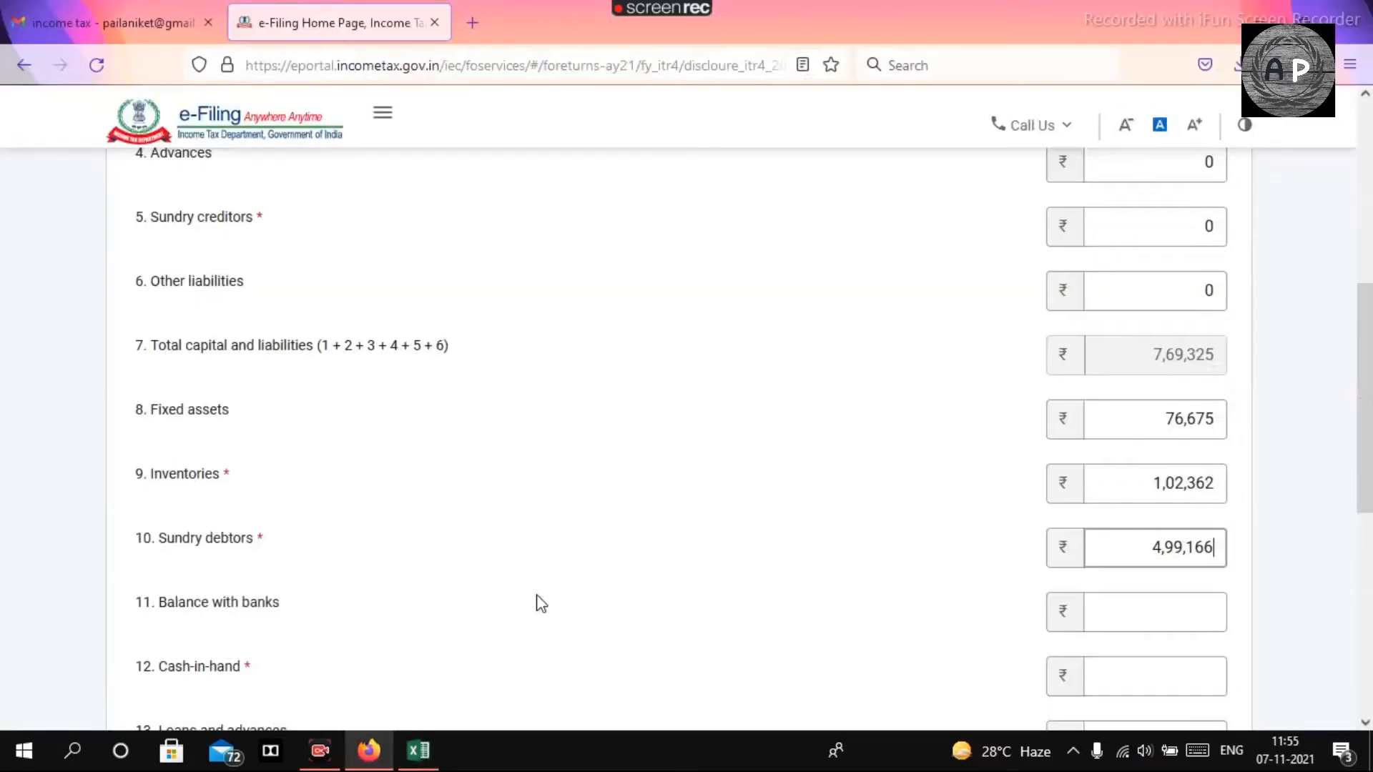
In cell J38 of the BS 2021 sheet, add the two cash-at-bank balances in G40 and G43
key(alt+Tab)
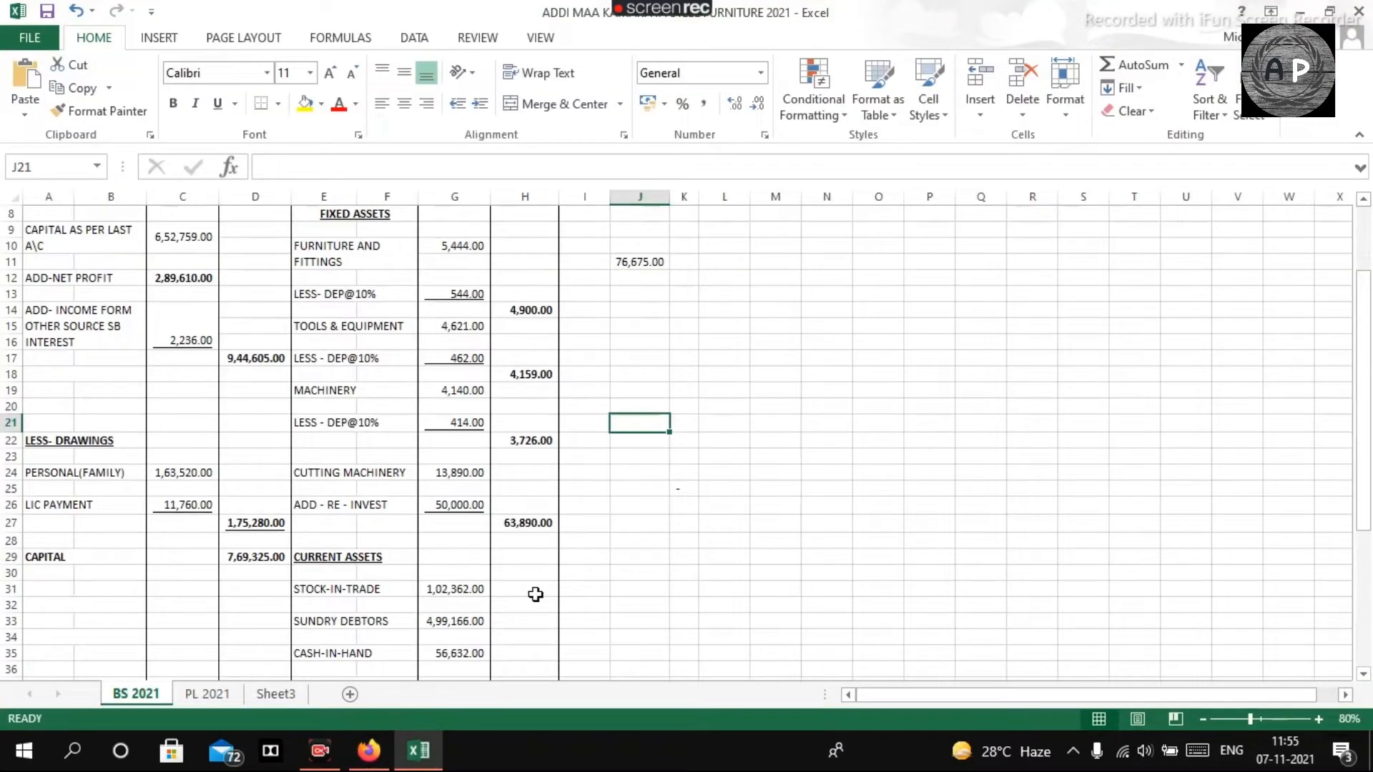
drag(1368, 350, 1369, 457)
key(alt+Tab)
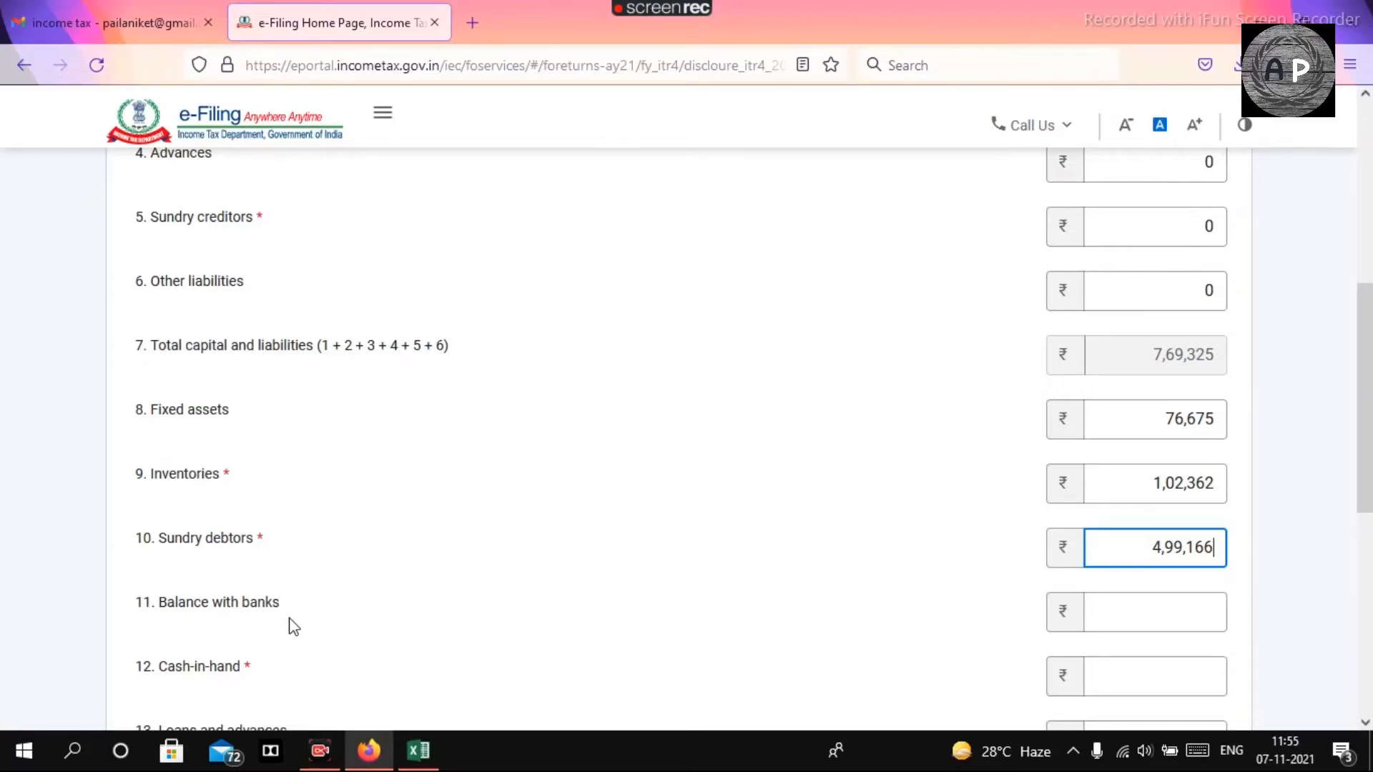
key(alt+Tab)
click(645, 492)
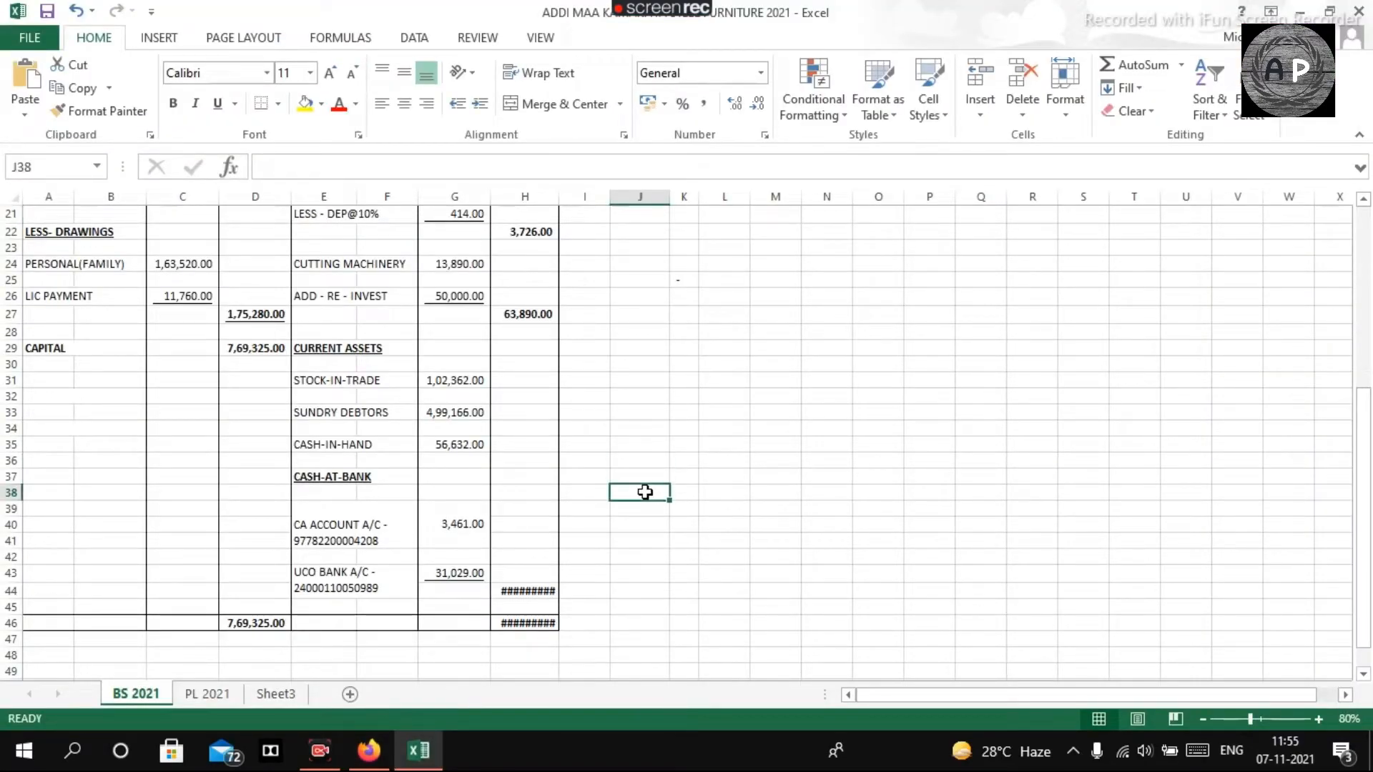
text(=)
click(458, 523)
text(+)
click(438, 572)
key(Return)
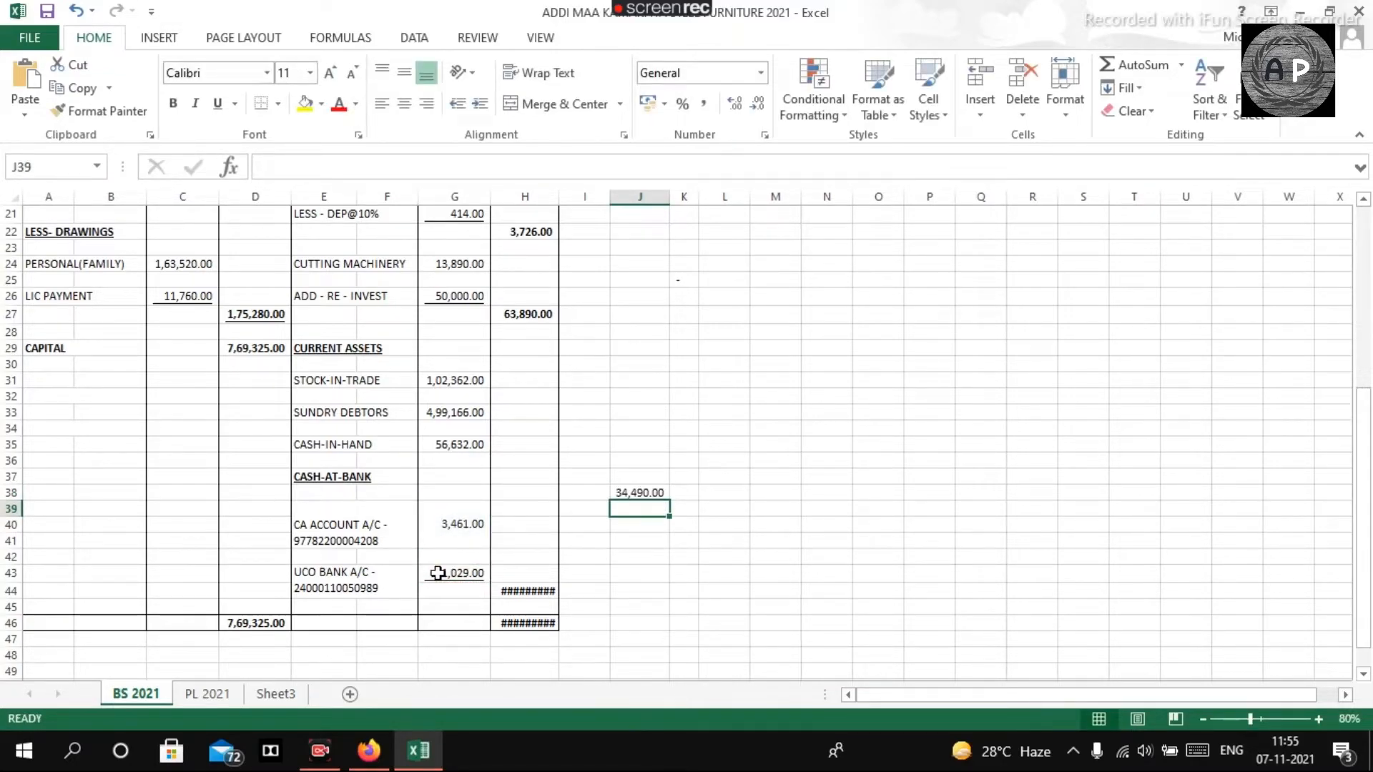
Enter 34490 as Balance with banks in the e-Filing form
key(alt+Tab)
key(Tab)
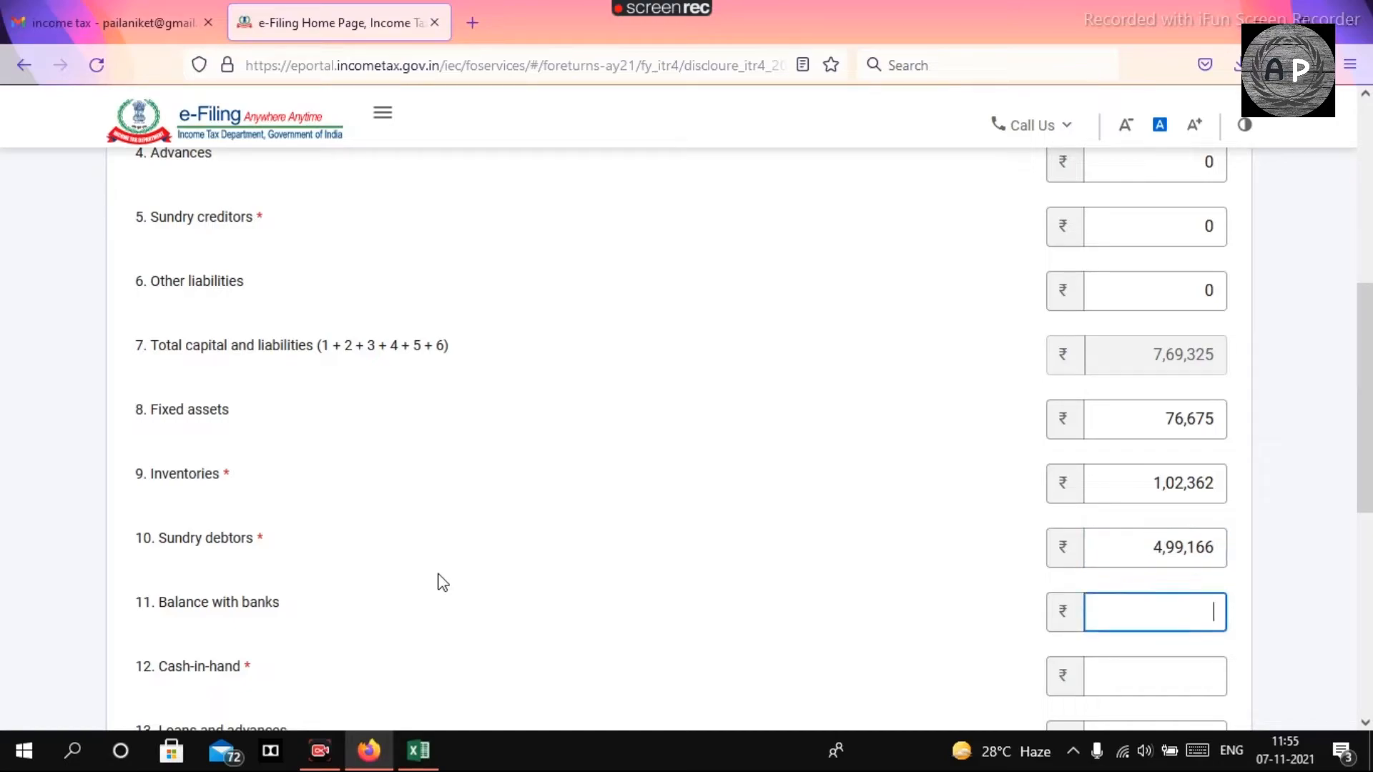
text(34,490)
key(Tab)
Look up the cash-in-hand in the balance sheet and enter 56362 as Cash-in-hand in the form
key(alt+Tab)
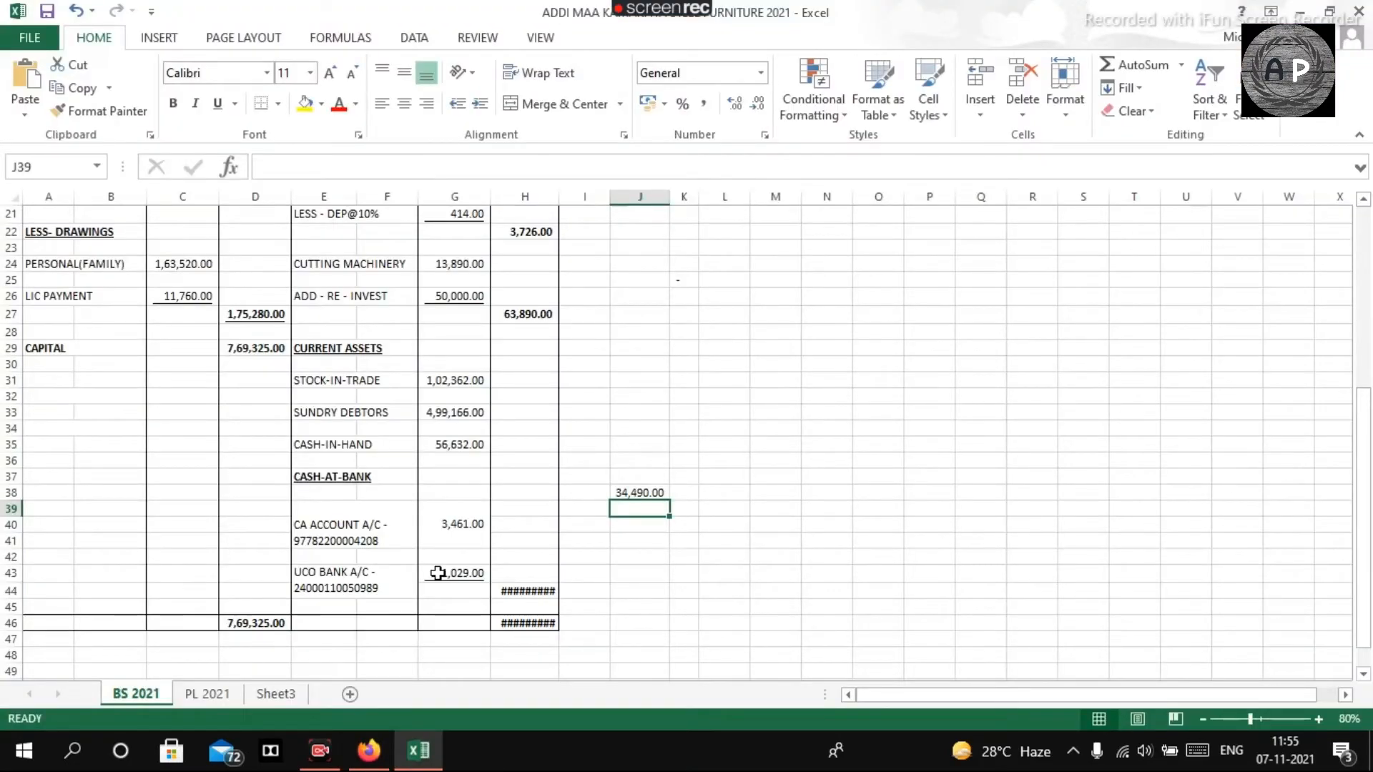
click(455, 429)
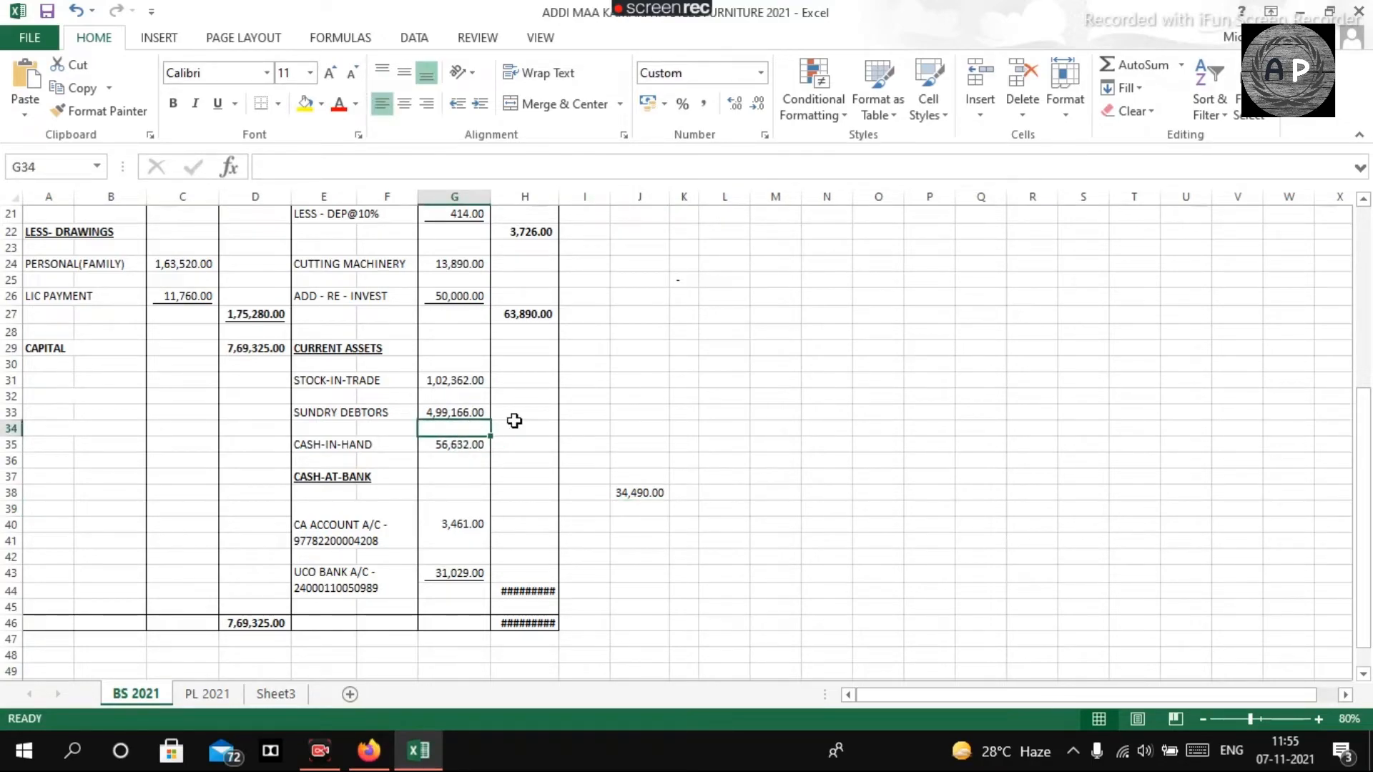
click(469, 443)
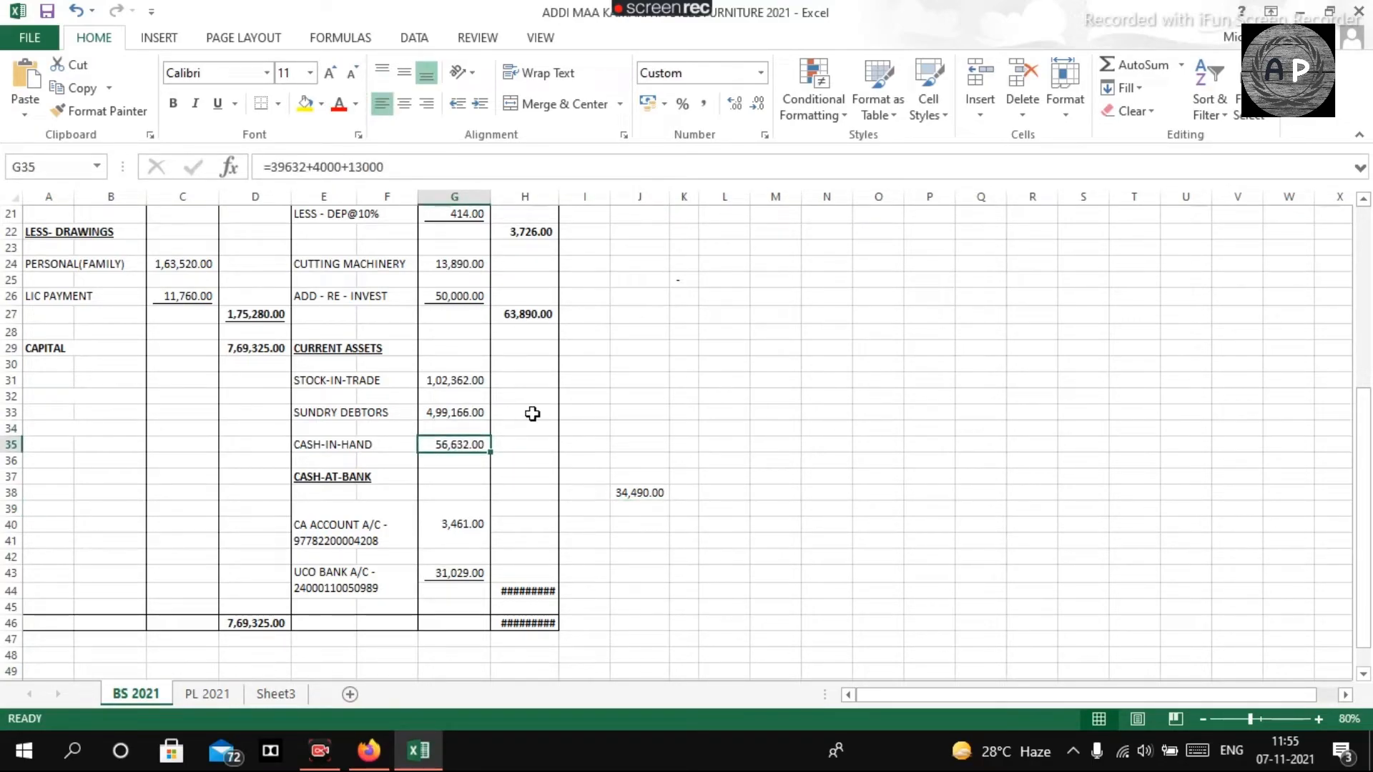
key(alt+Tab)
text(56,632)
key(alt+Tab)
key(alt+Tab)
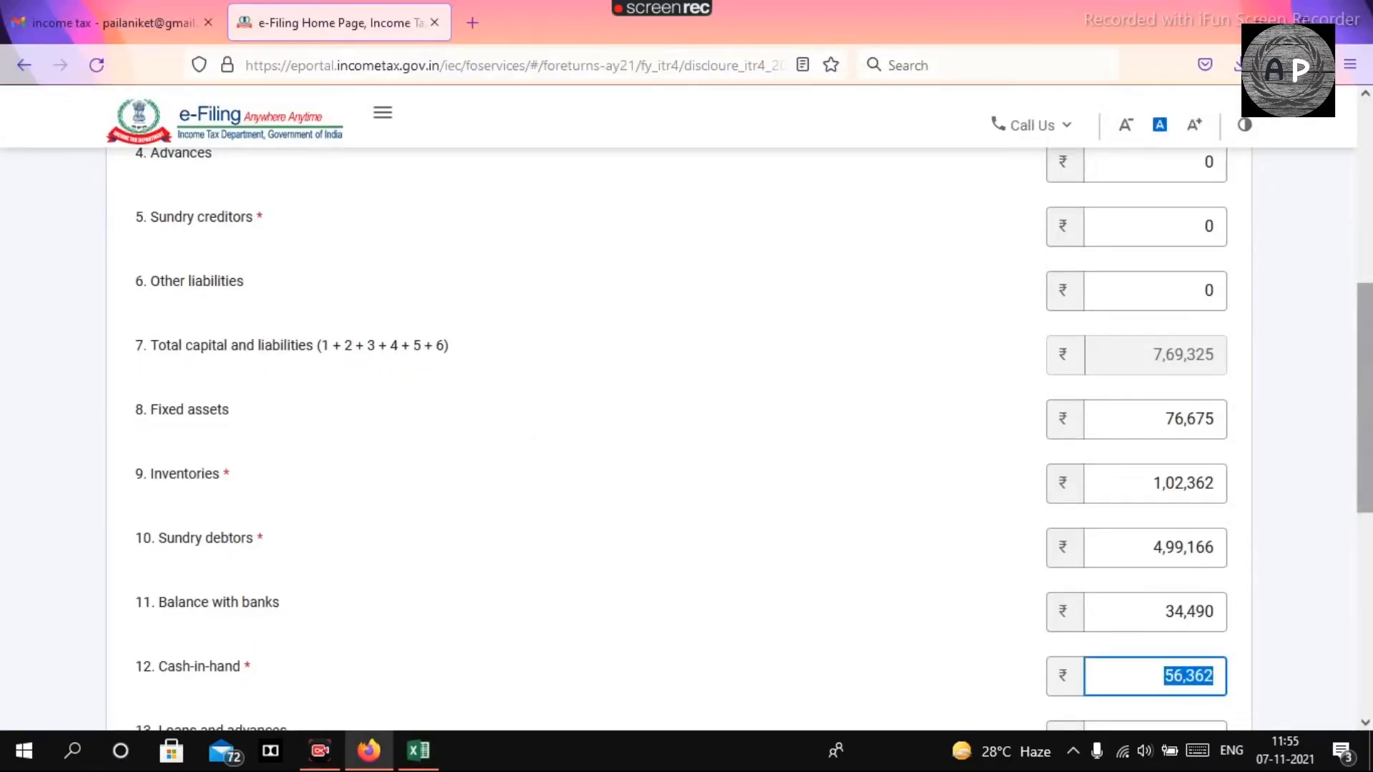
Set both Loans and advances and Other assets to 0
scroll(1237, 424, down, 3)
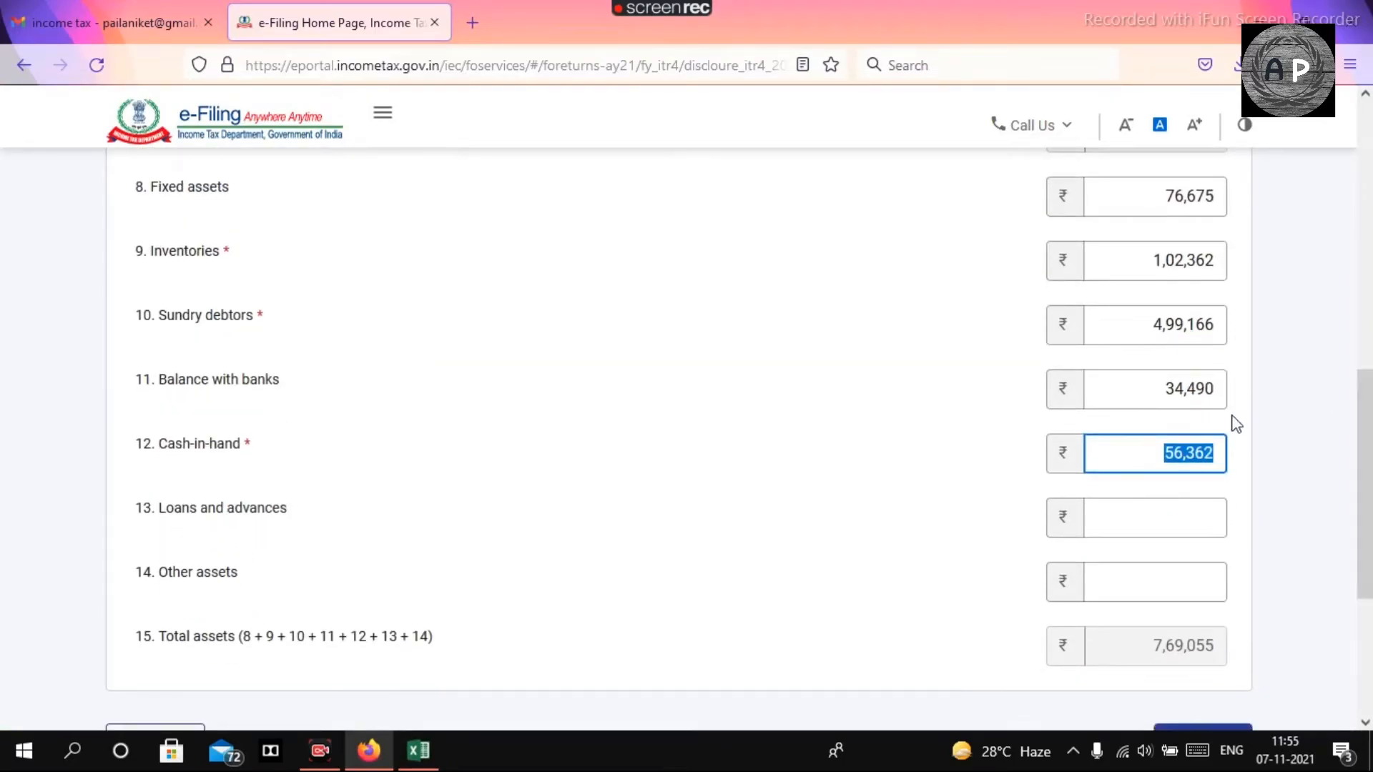
click(1140, 528)
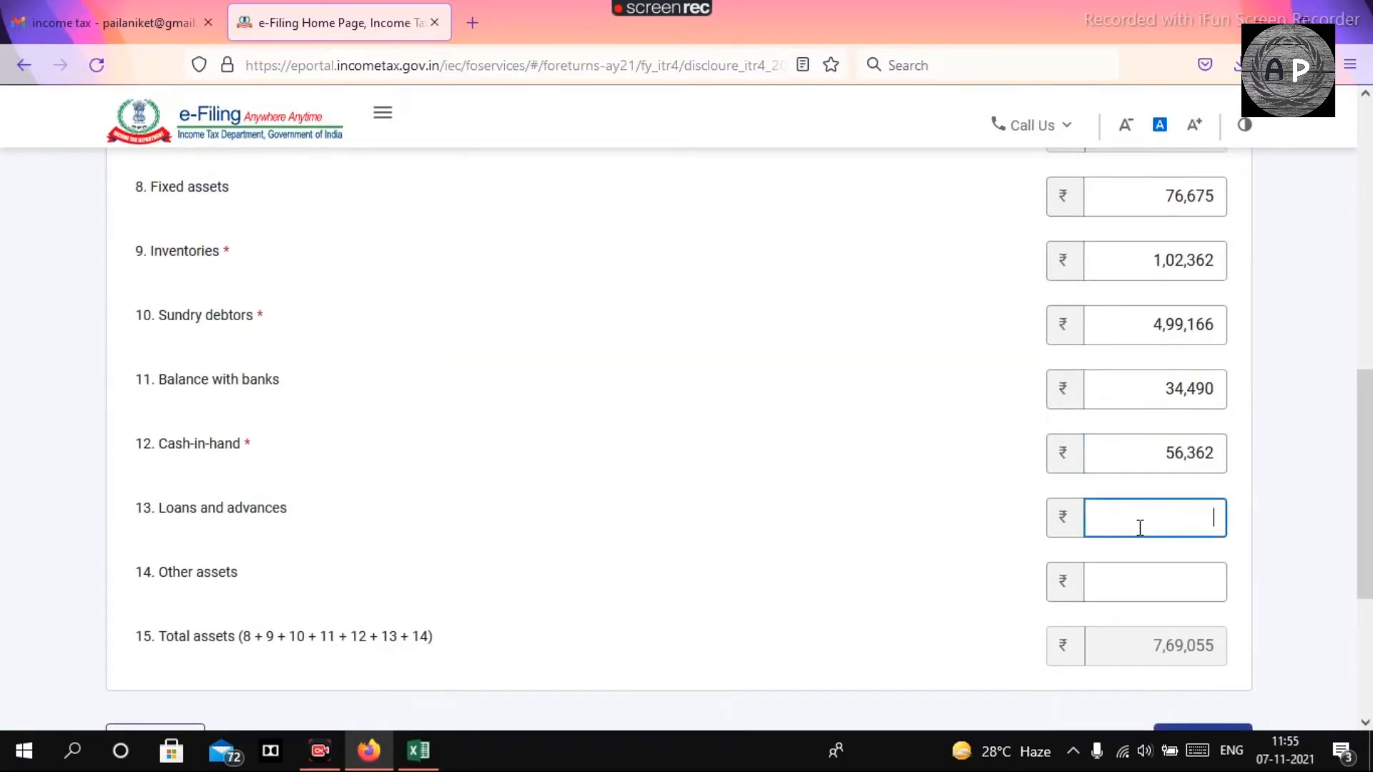
text(0)
key(Tab)
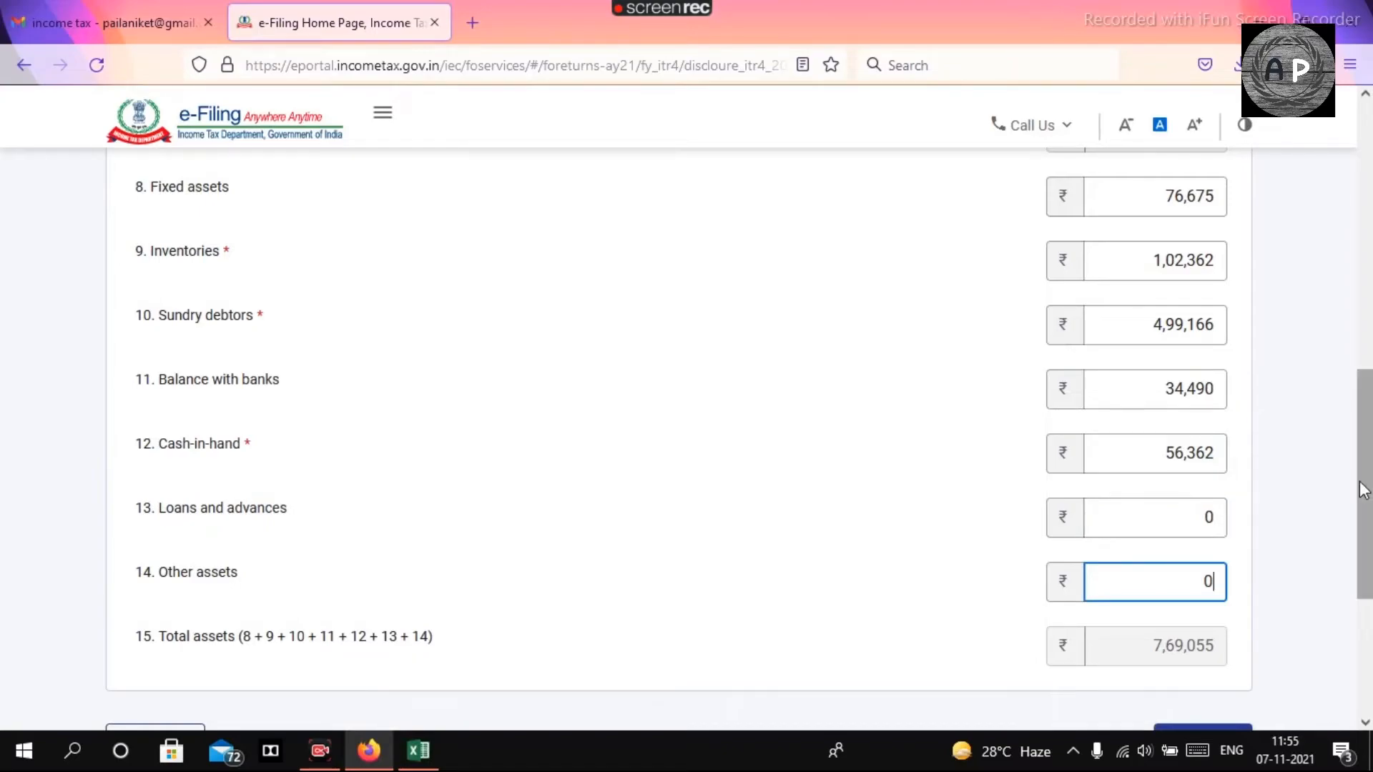
Widen column H of the BS 2021 sheet so the balance sheet totals are readable
drag(1364, 491, 1367, 515)
key(alt+Tab)
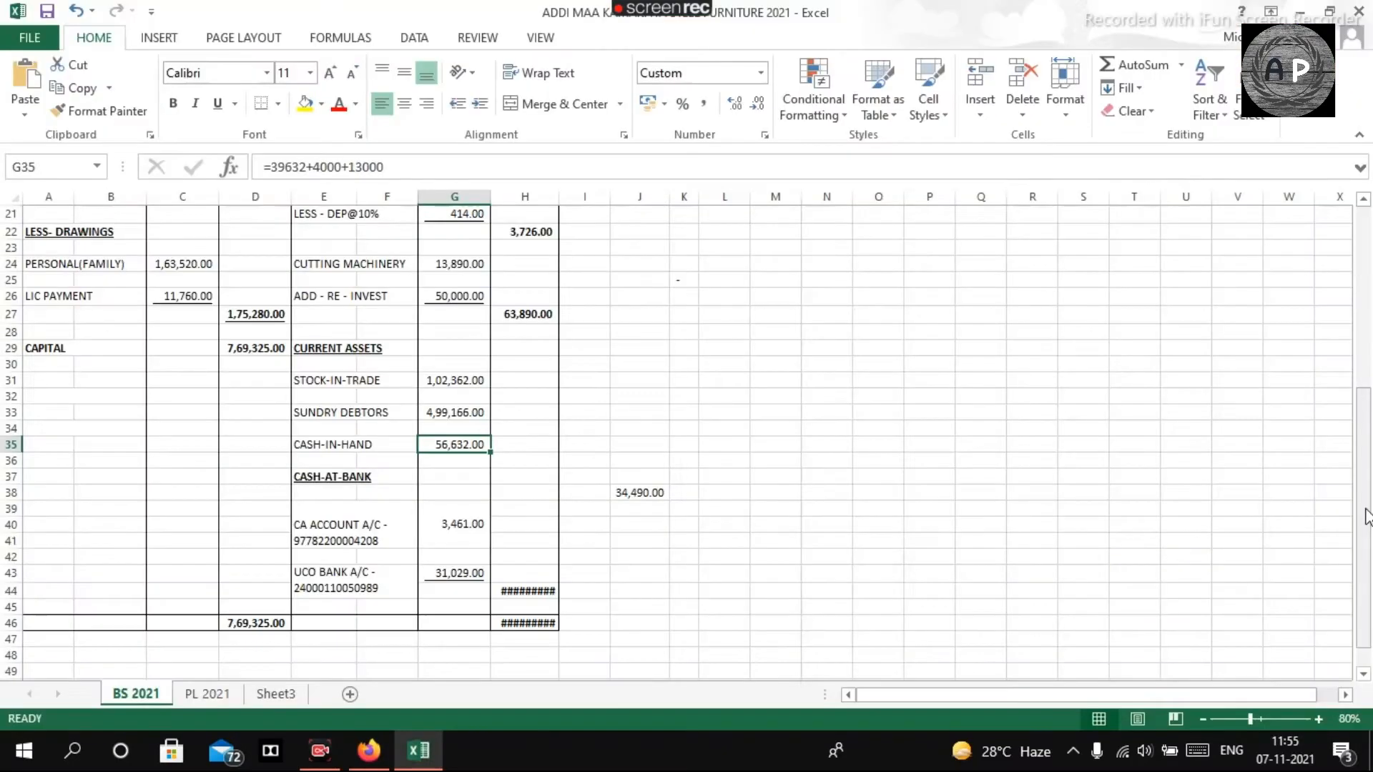
drag(560, 198, 563, 198)
click(773, 363)
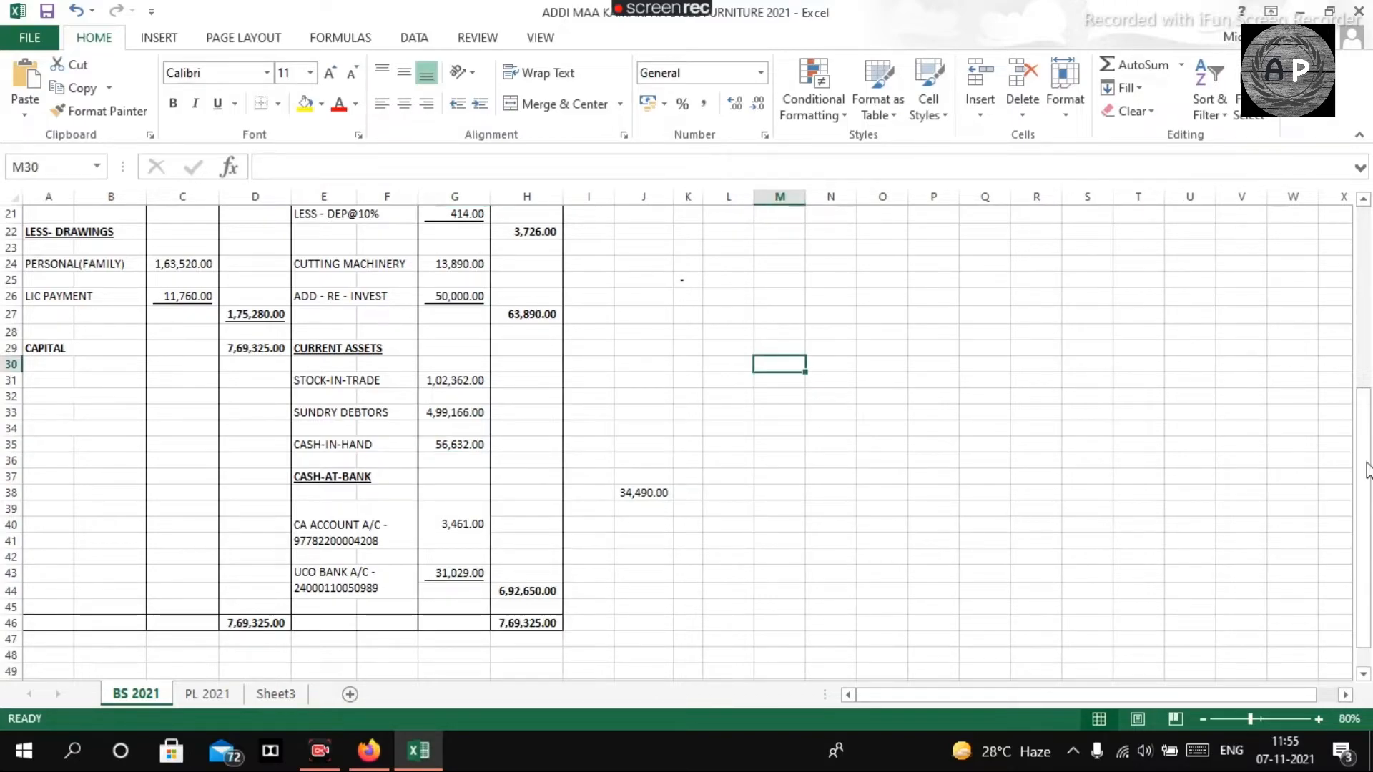
drag(1368, 549, 1367, 548)
Keep Other assets at 0 in the e-Filing form
key(alt+Tab)
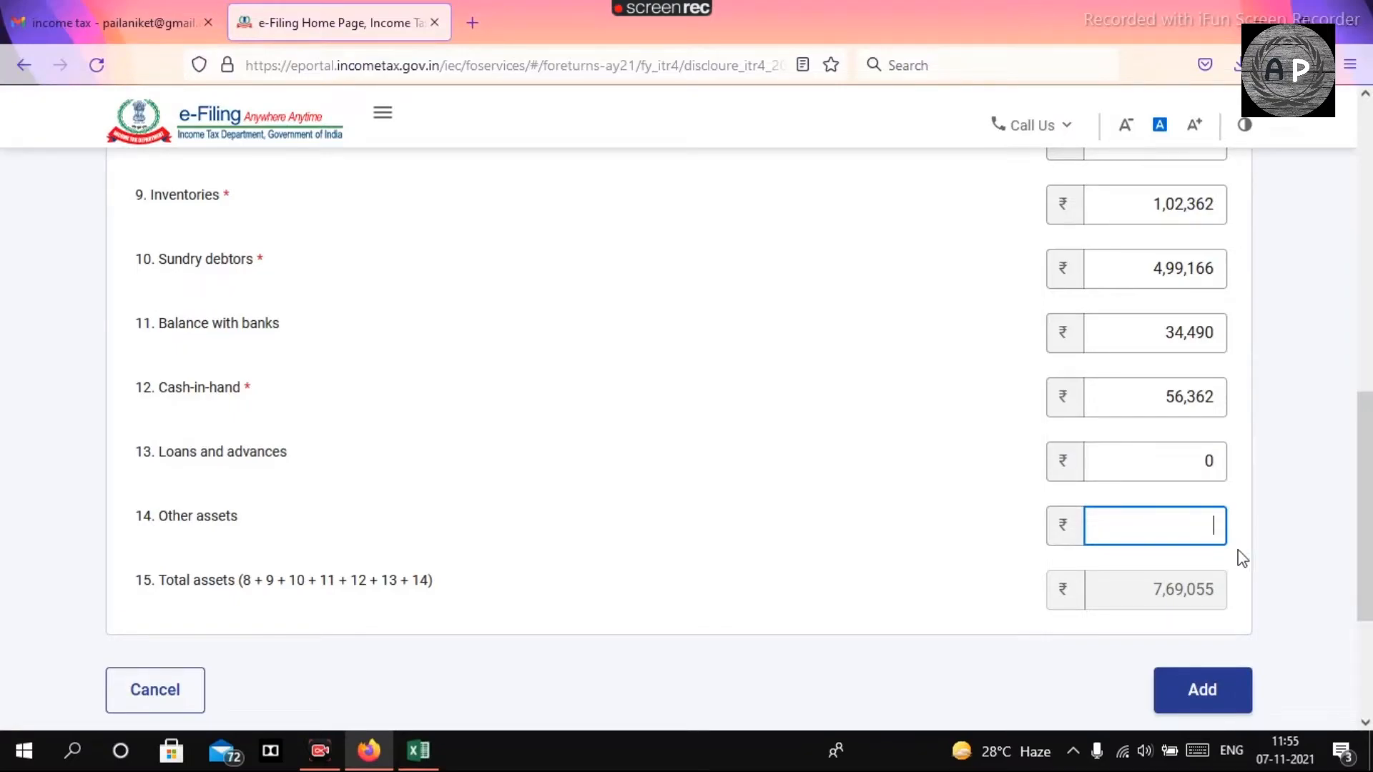
key(Tab)
click(1242, 547)
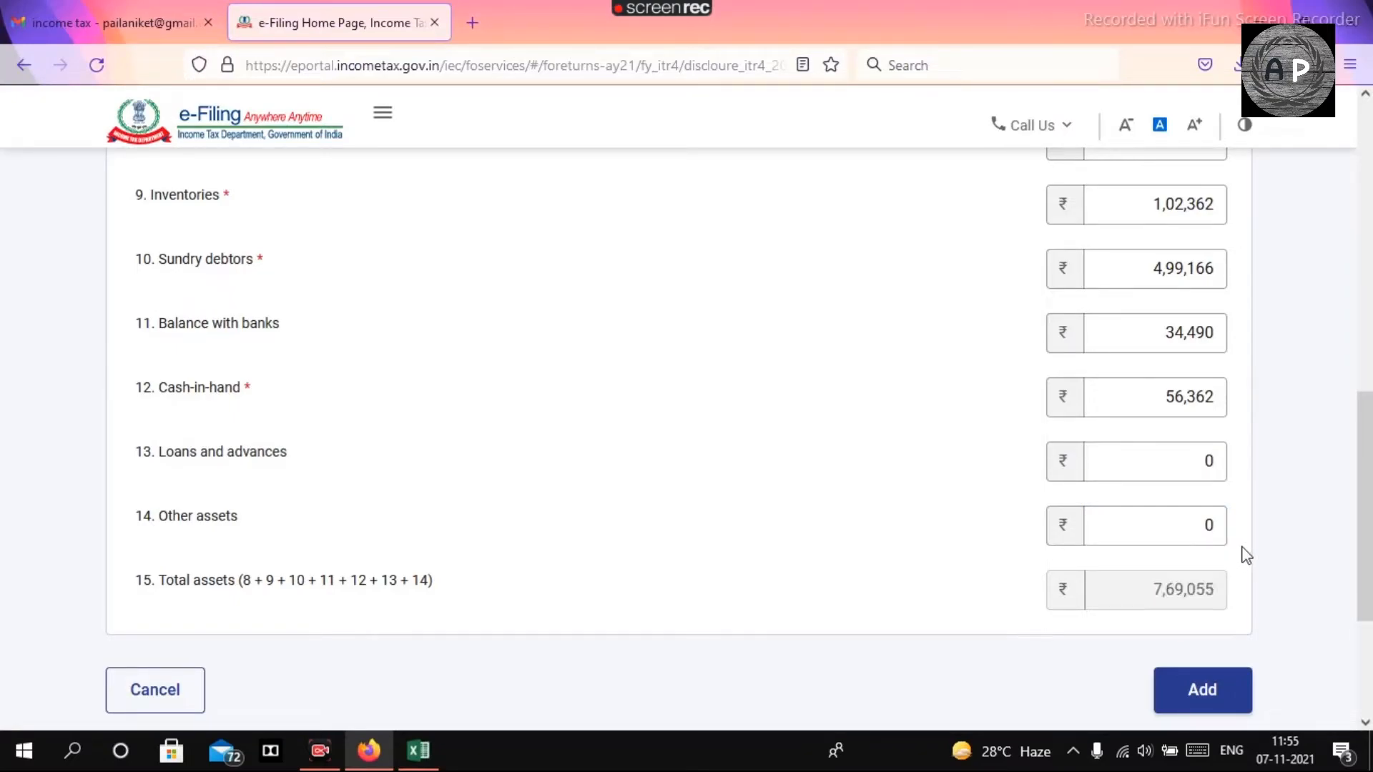
In cell J44 of the BS 2021 sheet, subtract the form's total assets 769055 from 769325
key(alt+Tab)
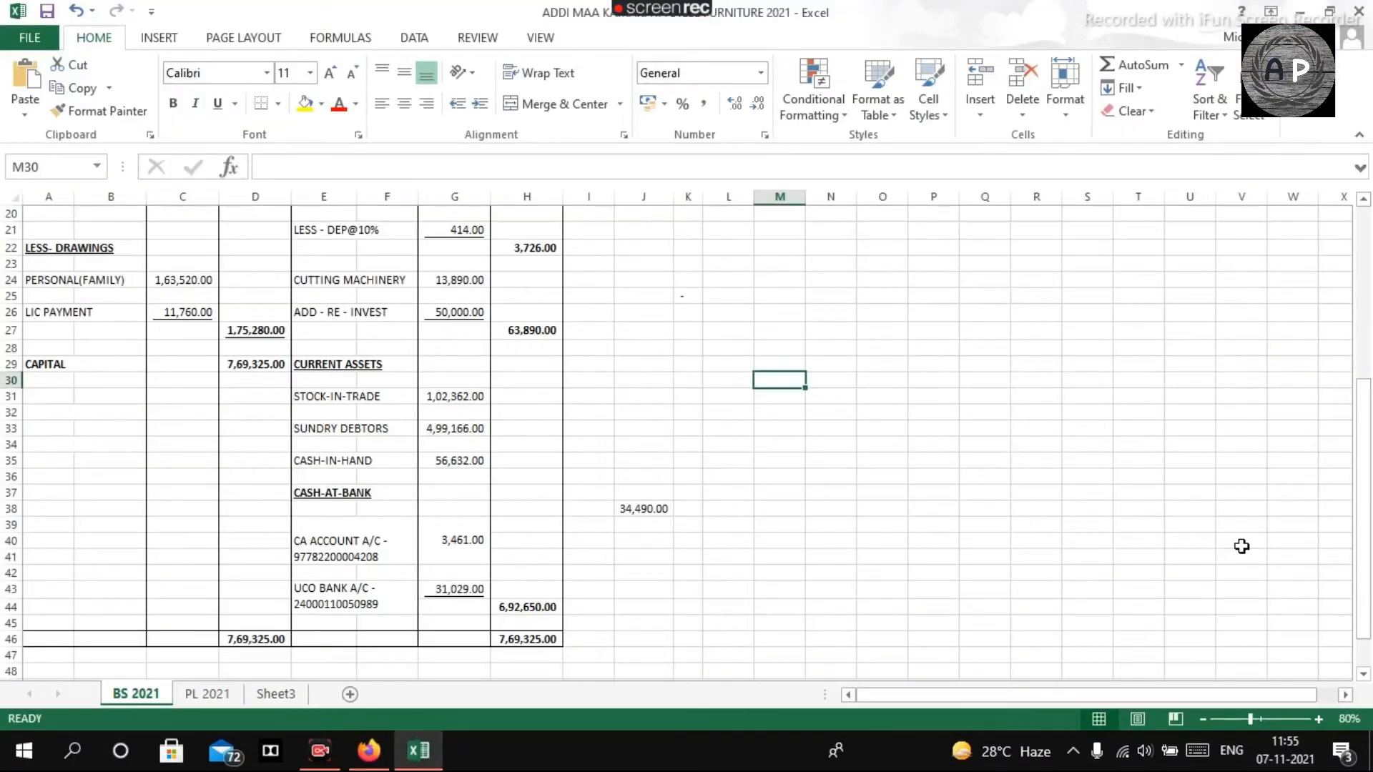
click(621, 607)
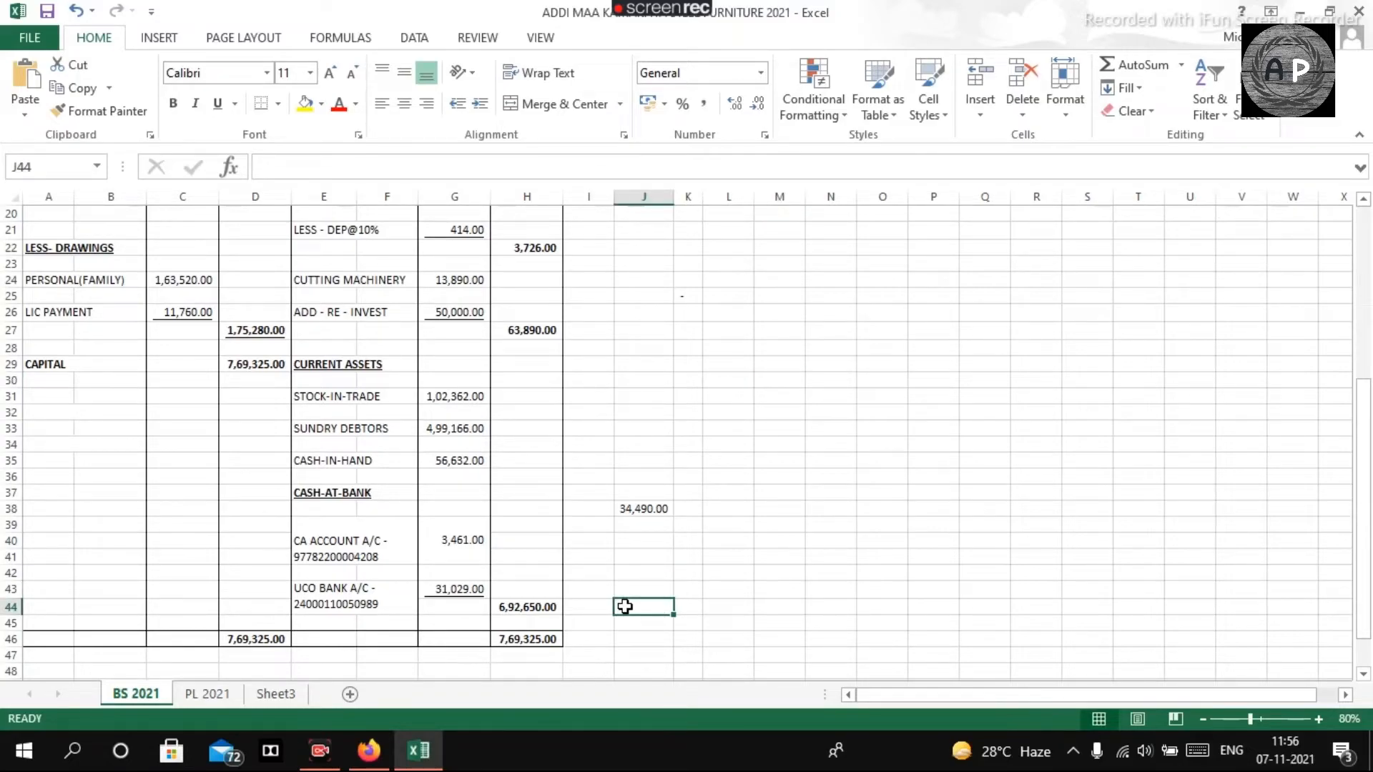
text(=)
key(alt+Tab)
key(alt+Tab)
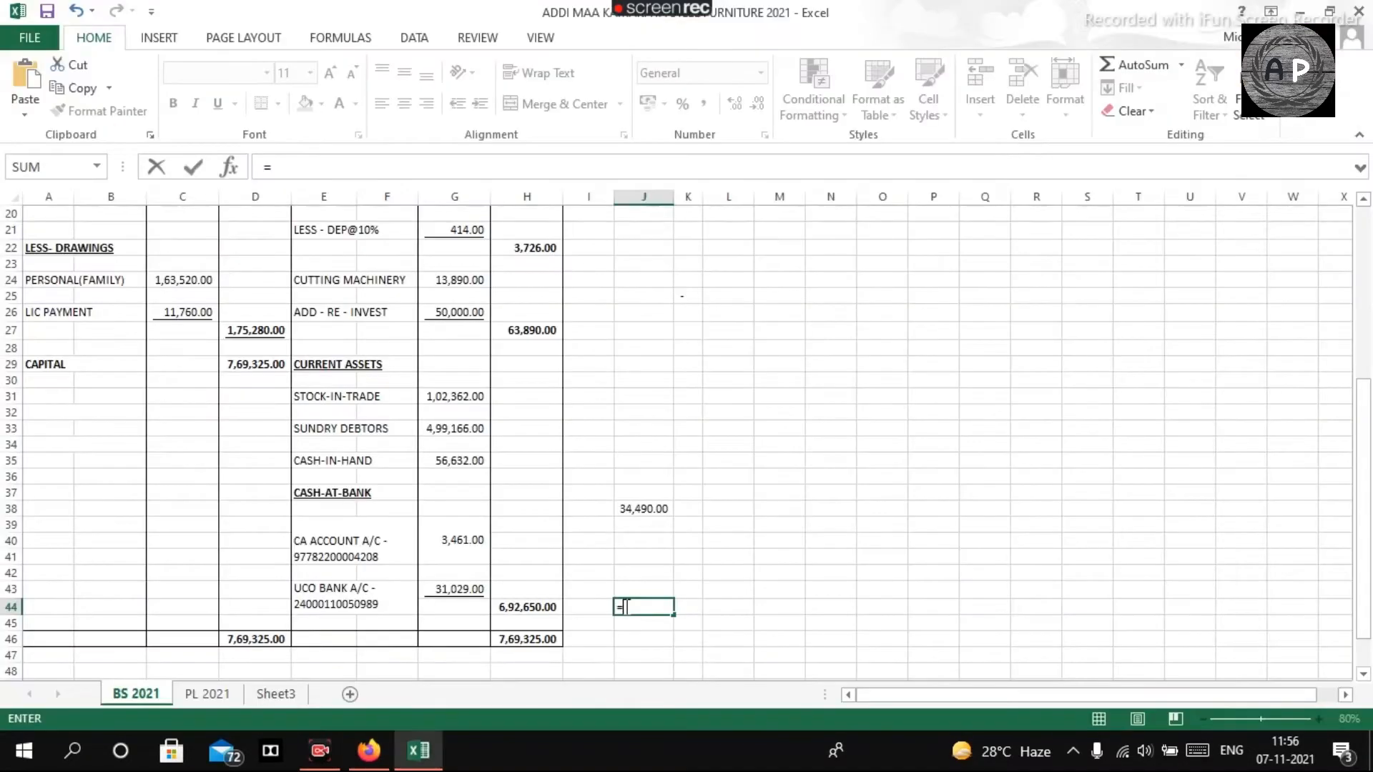
text(769325-)
key(alt+Tab)
key(alt+Tab)
text(769)
key(alt+Tab)
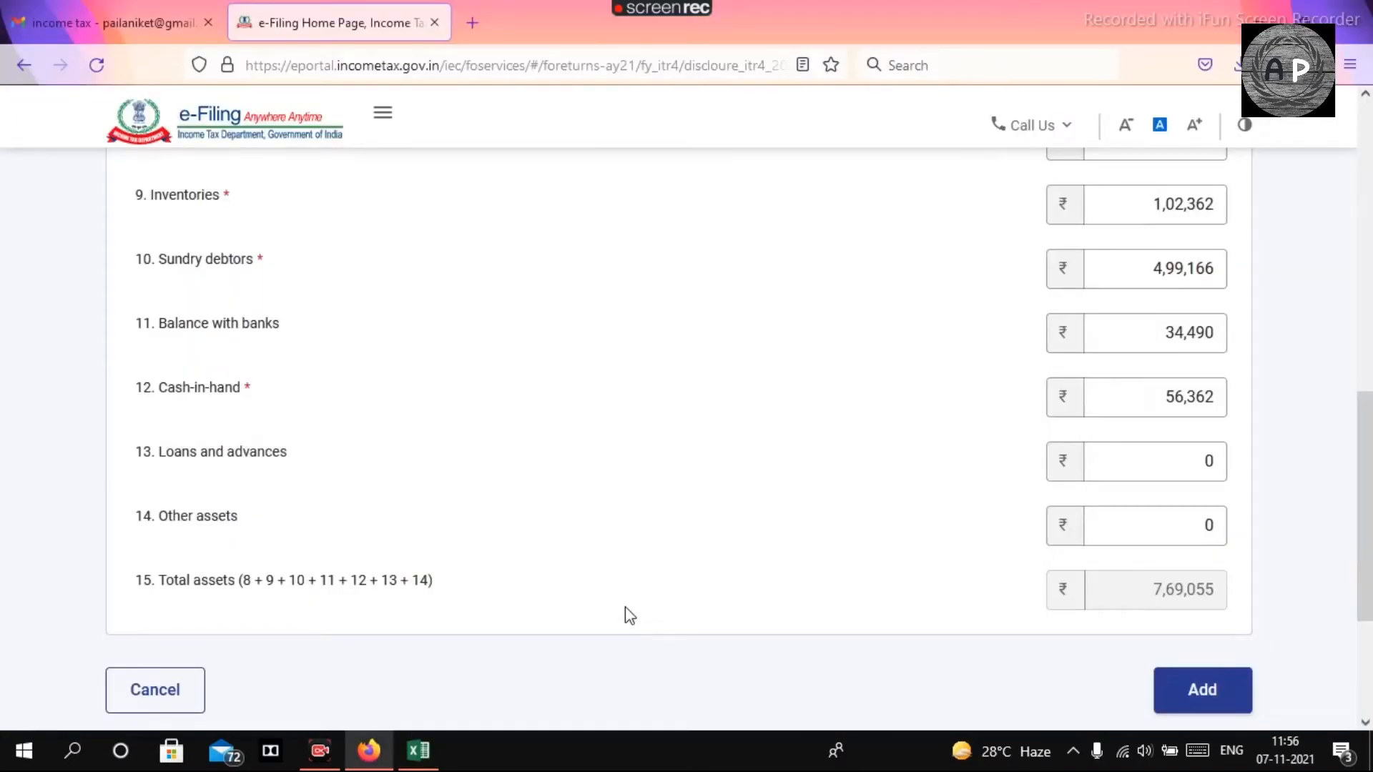
key(alt+Tab)
text(055)
key(Return)
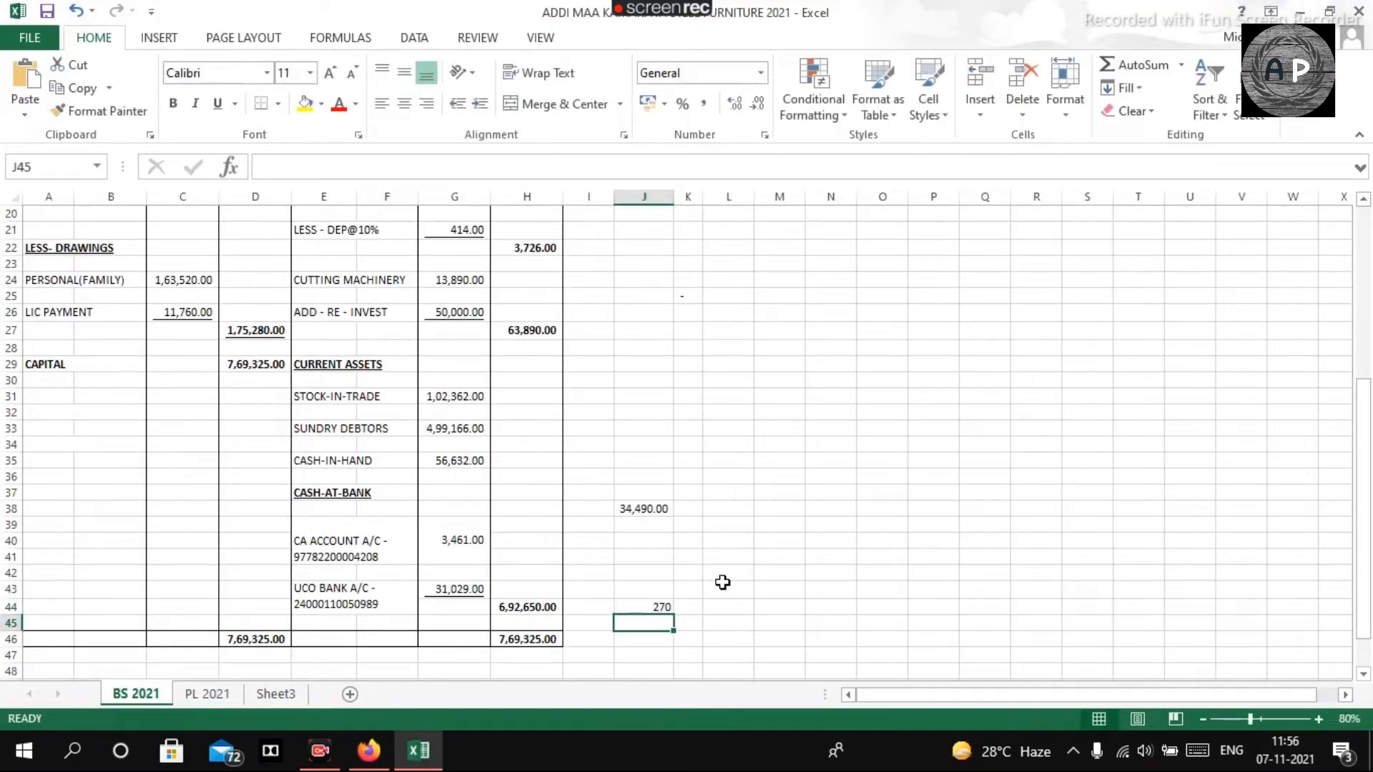
Compare each asset amount in the e-Filing form with the balance sheet to locate the mismatch
key(alt+Tab)
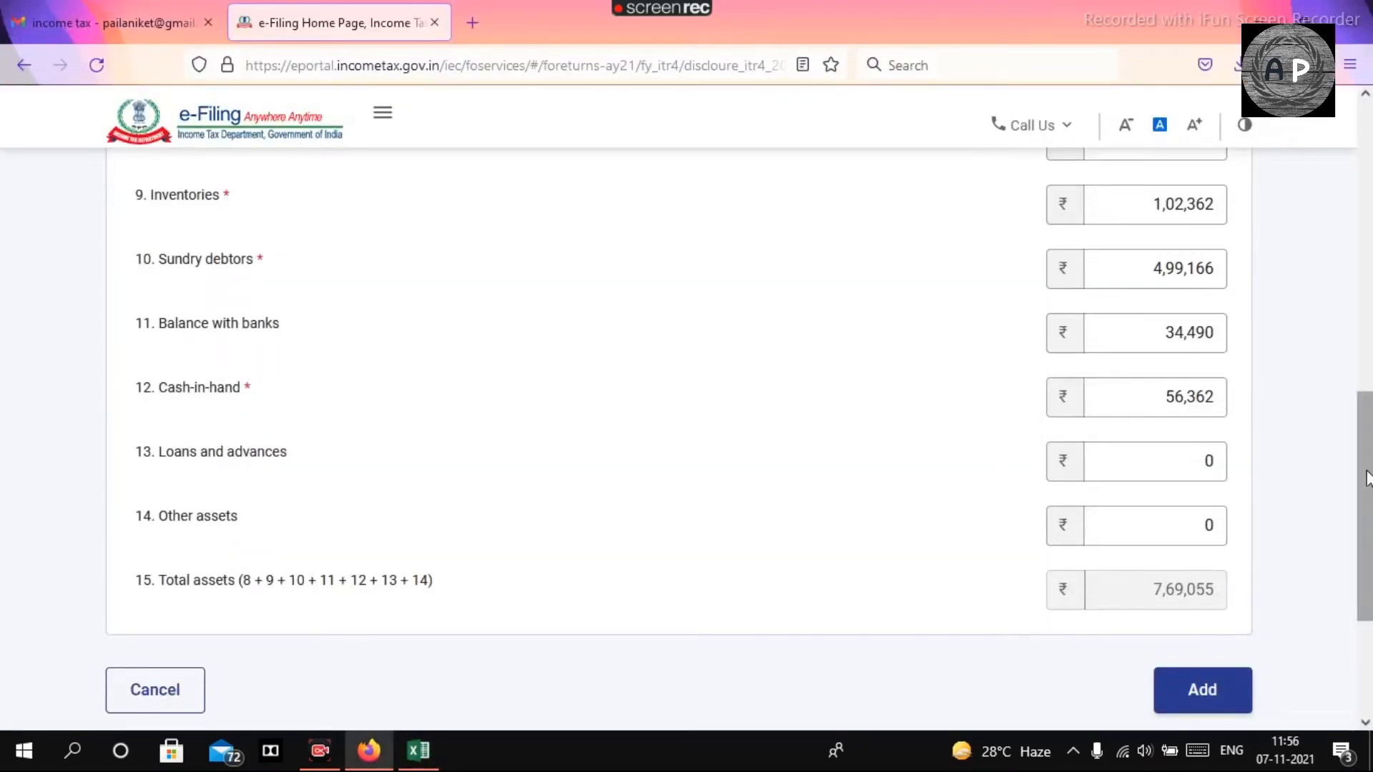
scroll(1357, 537, up, 2)
scroll(1364, 457, up, 3)
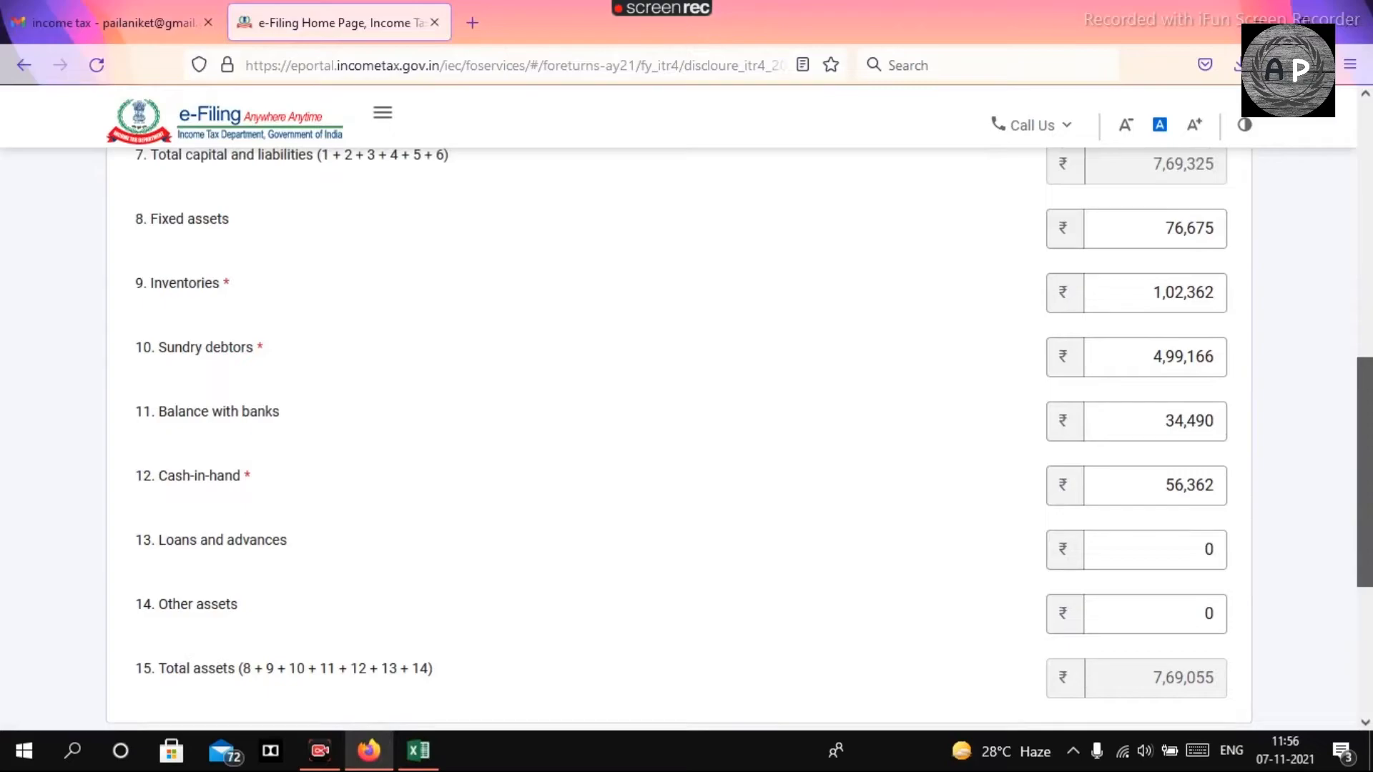
scroll(1364, 436, down, 1)
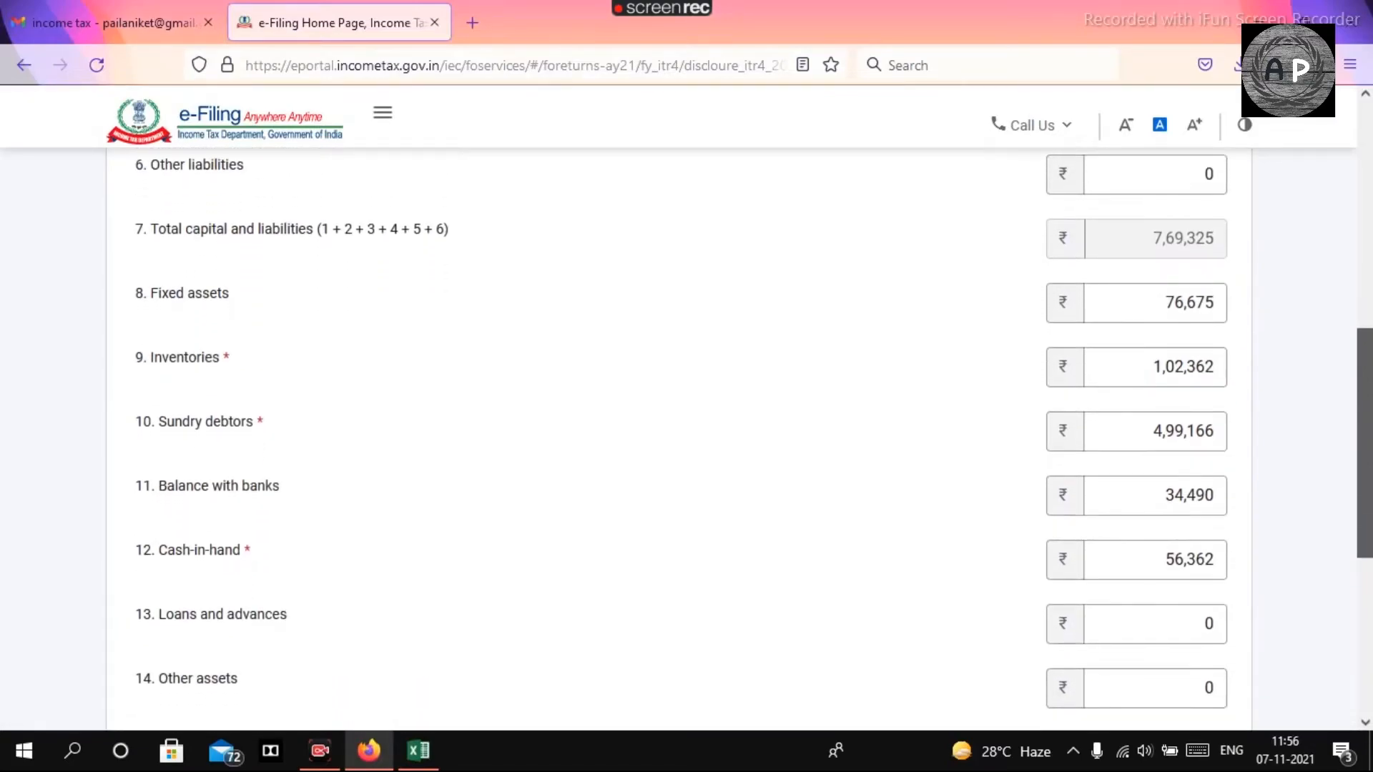
key(alt+Tab)
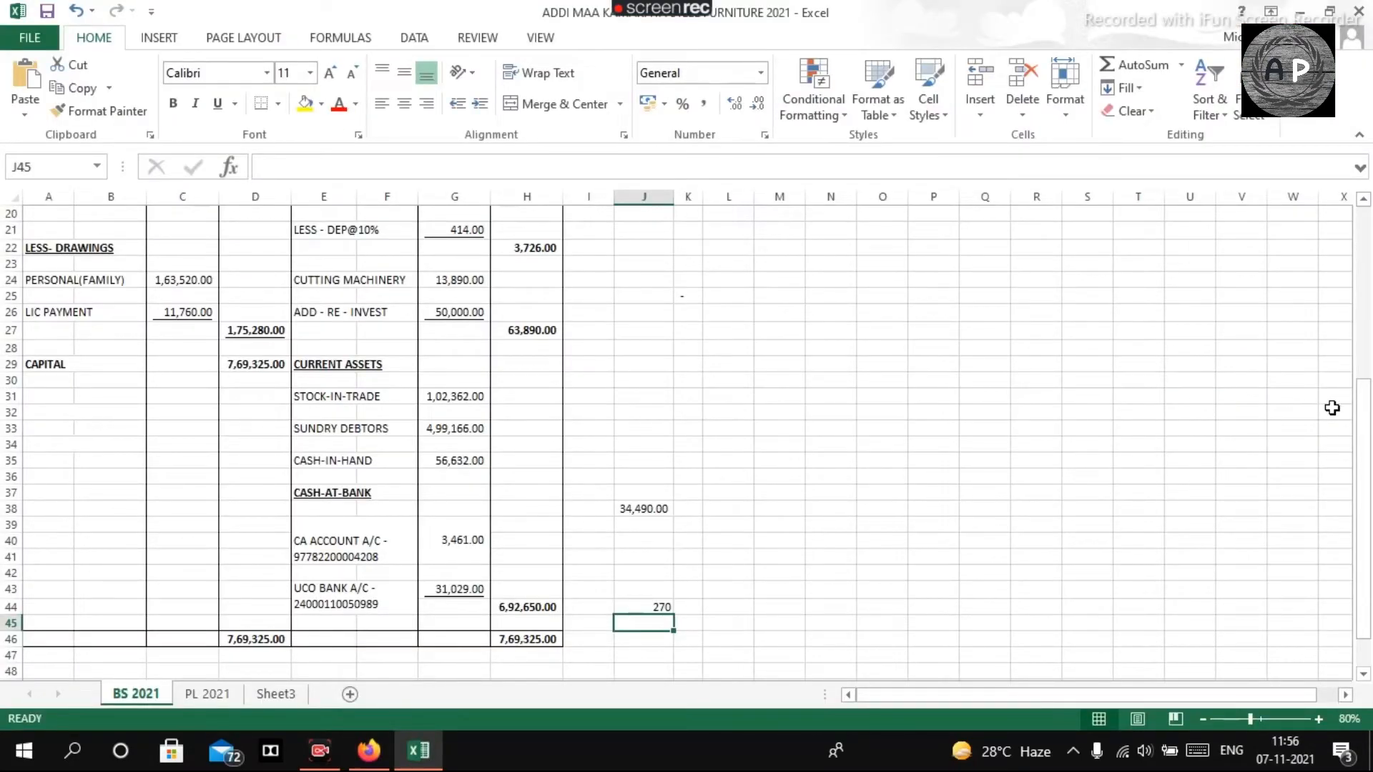
drag(1366, 399, 1370, 309)
key(alt+Tab)
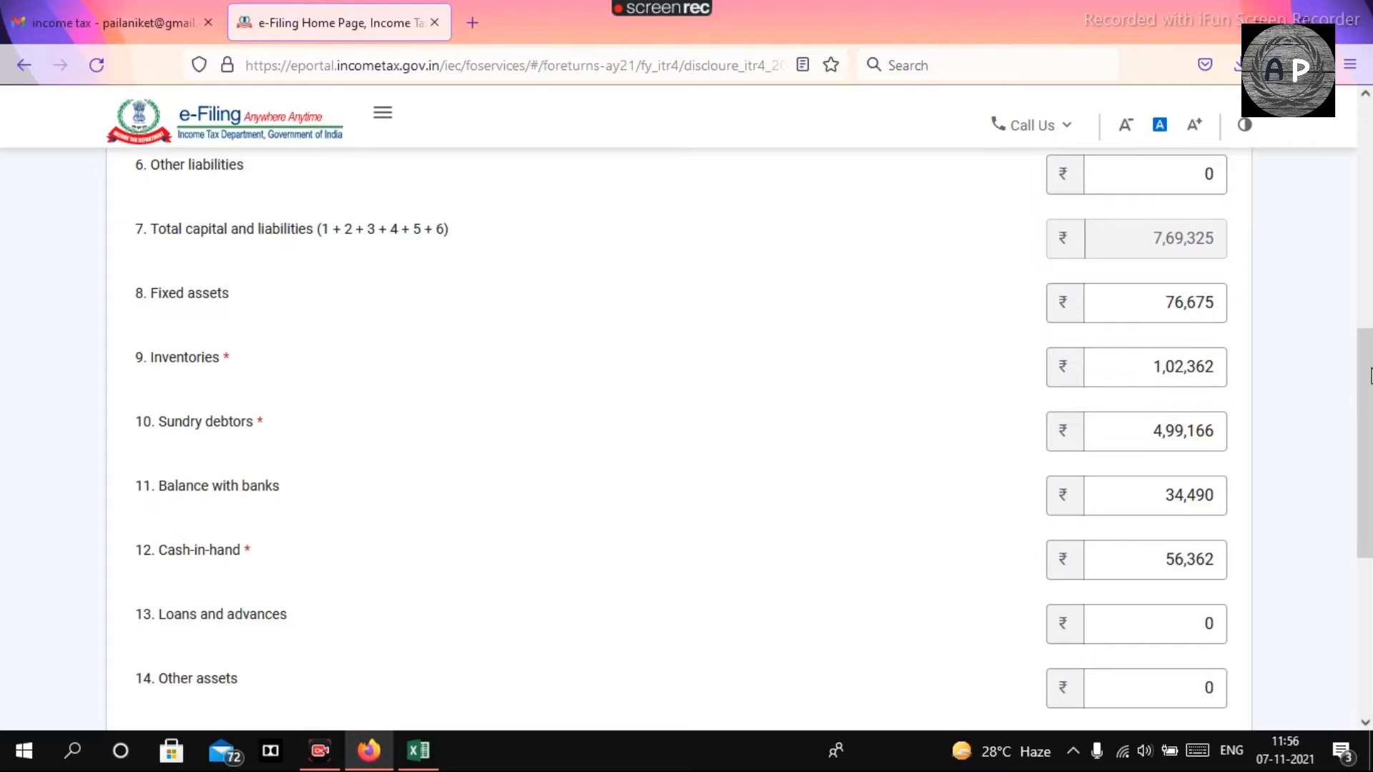
key(alt+Tab)
key(alt+Tab)
key(alt+Tab)
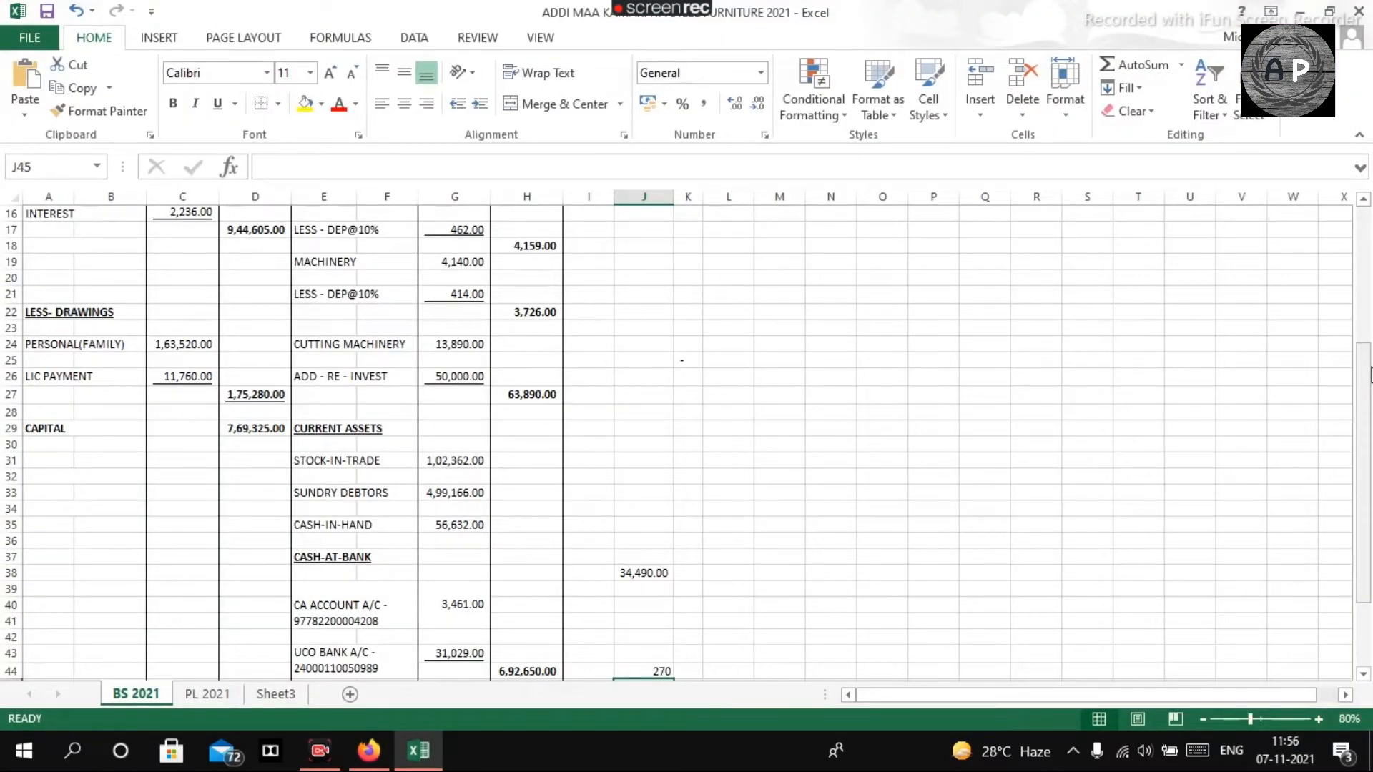
key(alt+Tab)
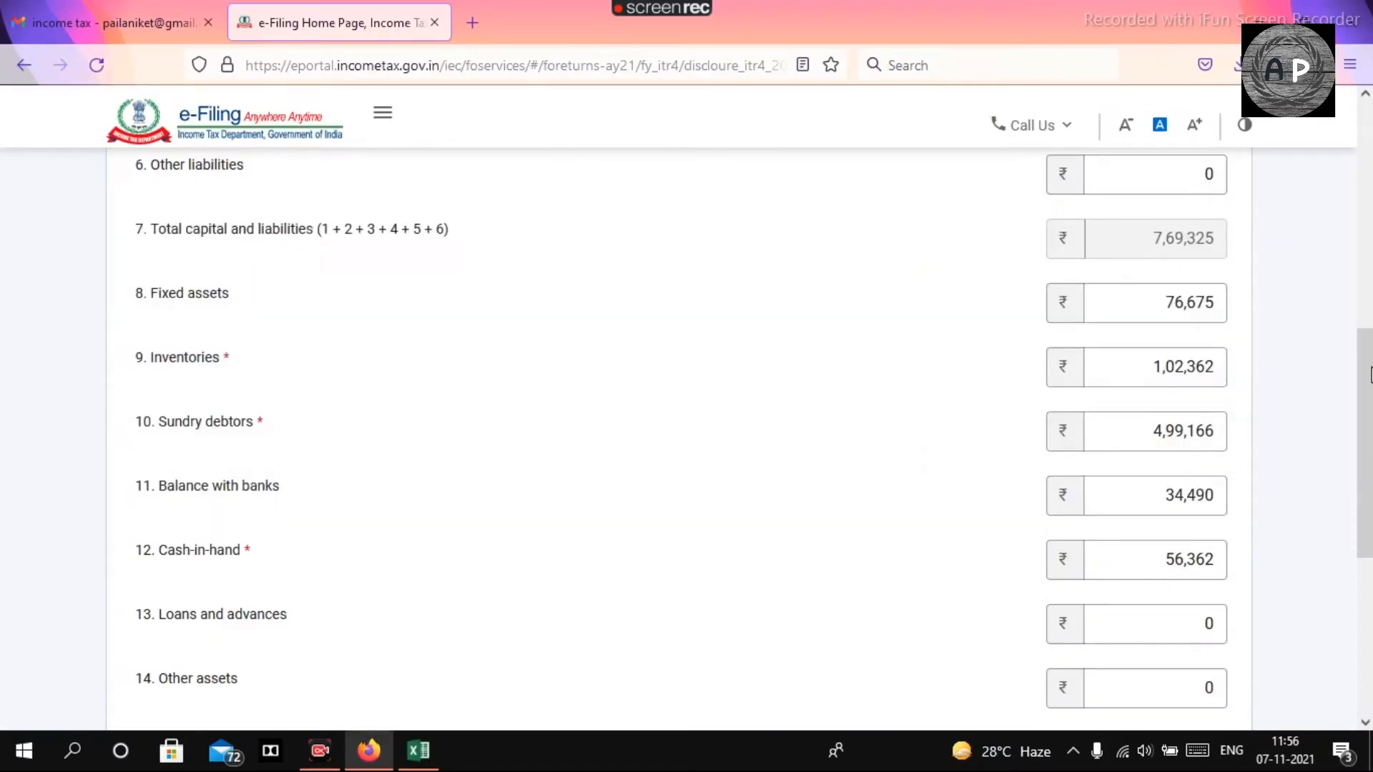
key(alt+Tab)
key(alt+Tab)
key(alt+Tab)
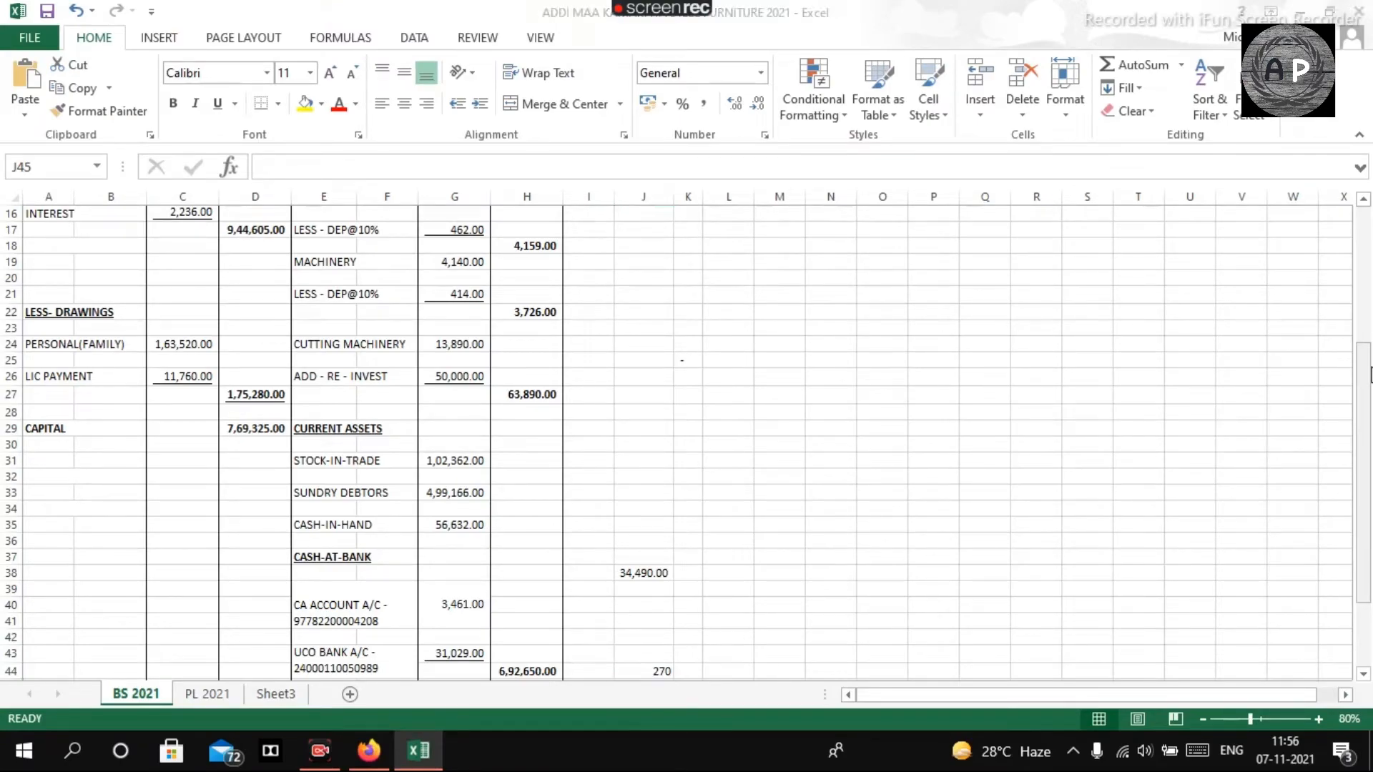
key(alt+Tab)
Correct Cash-in-hand to 56632 in the e-Filing form
click(1136, 549)
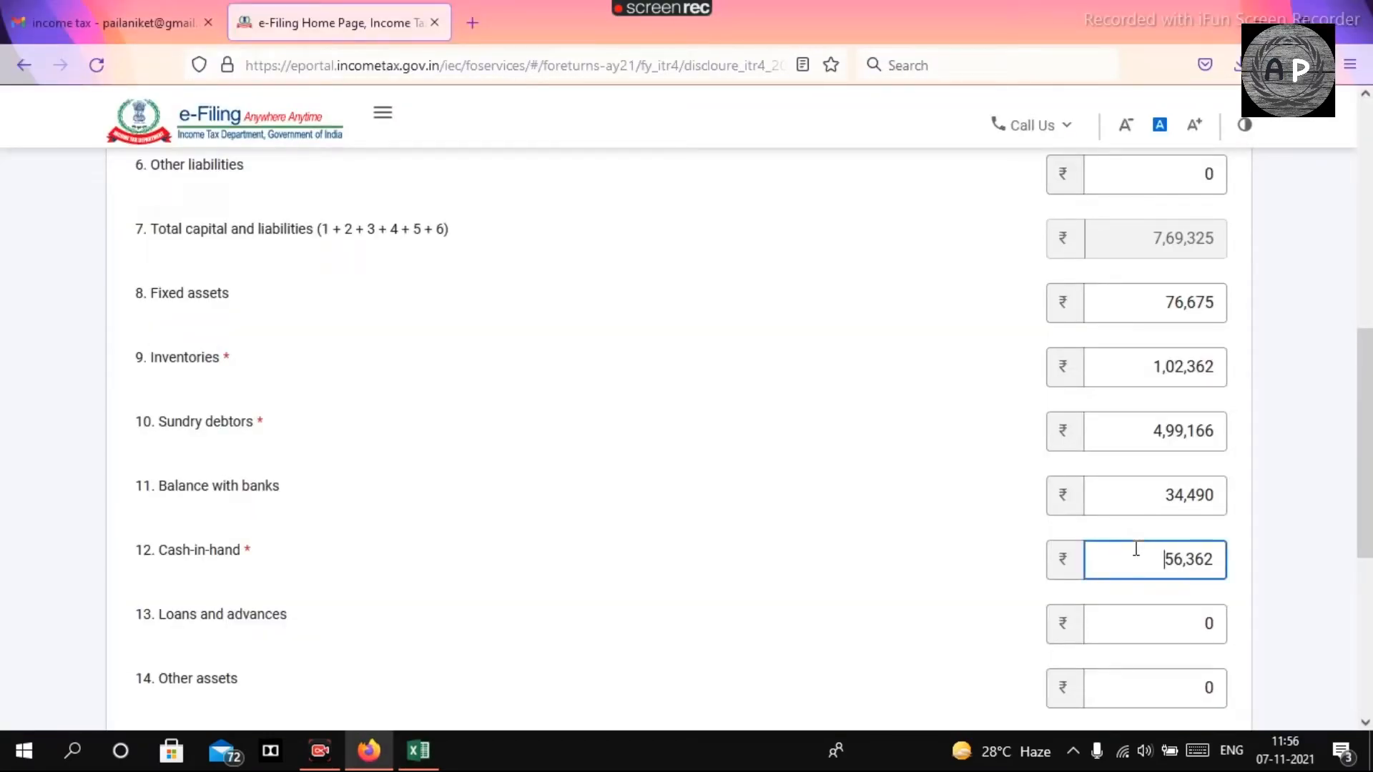
key(Delete)
key(Delete)
key(Delete)
key(Delete)
text(56632)
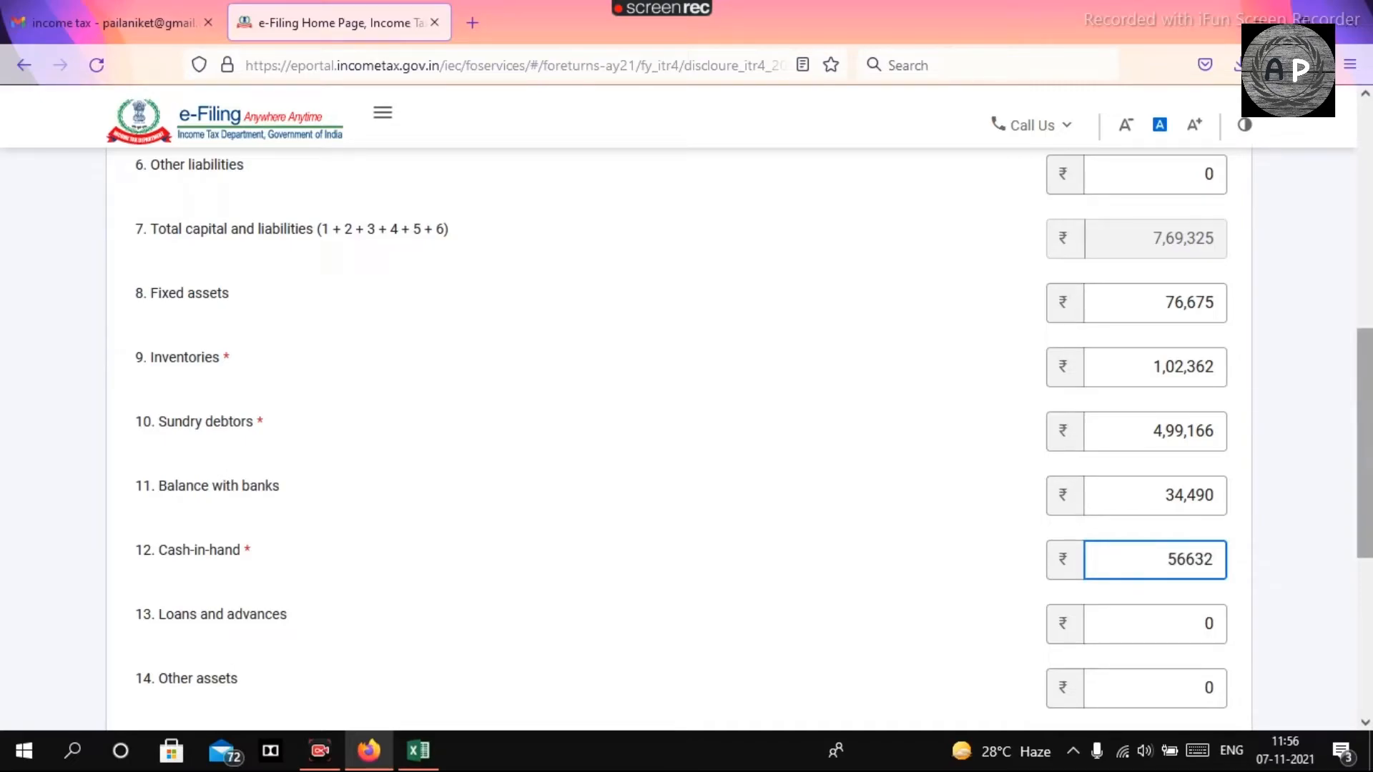
Add the completed financial particulars of the business to the return
scroll(1370, 622, down, 5)
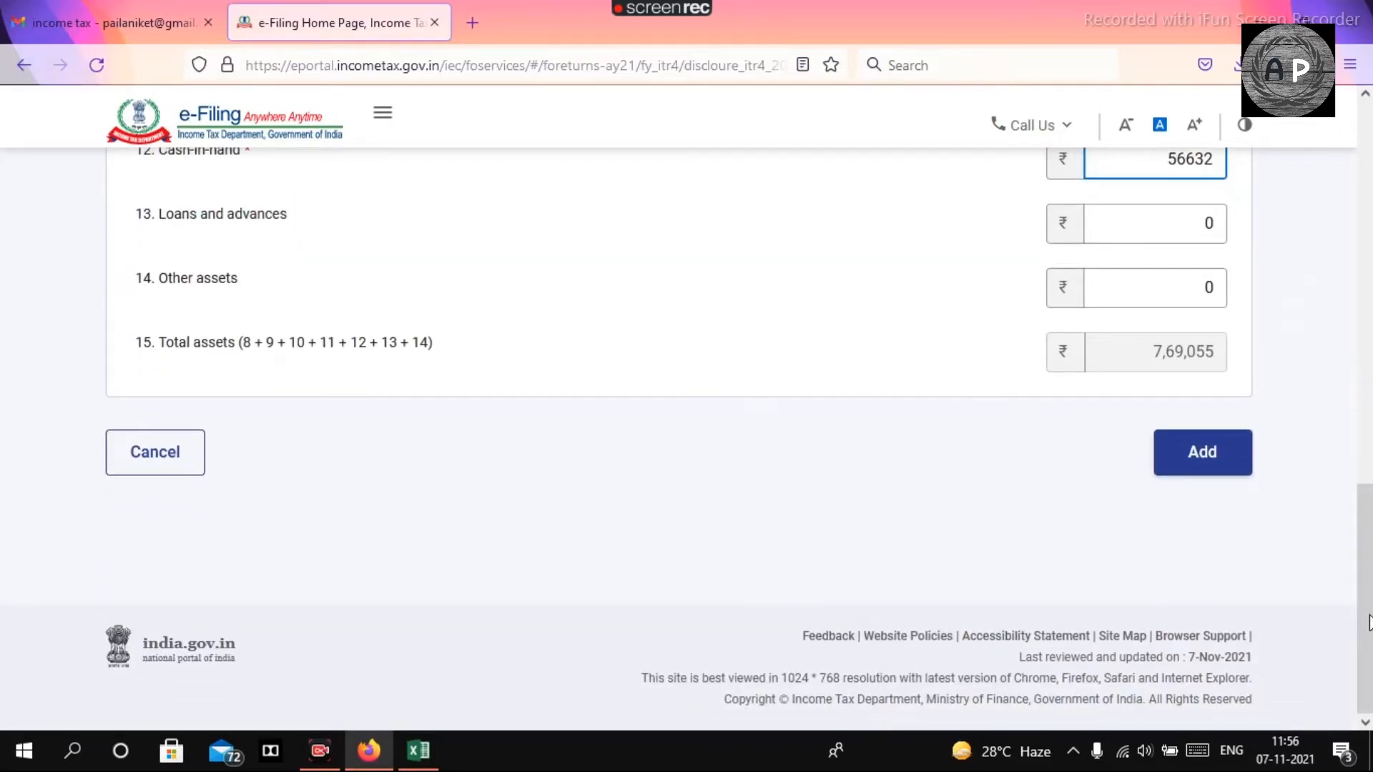
click(1221, 476)
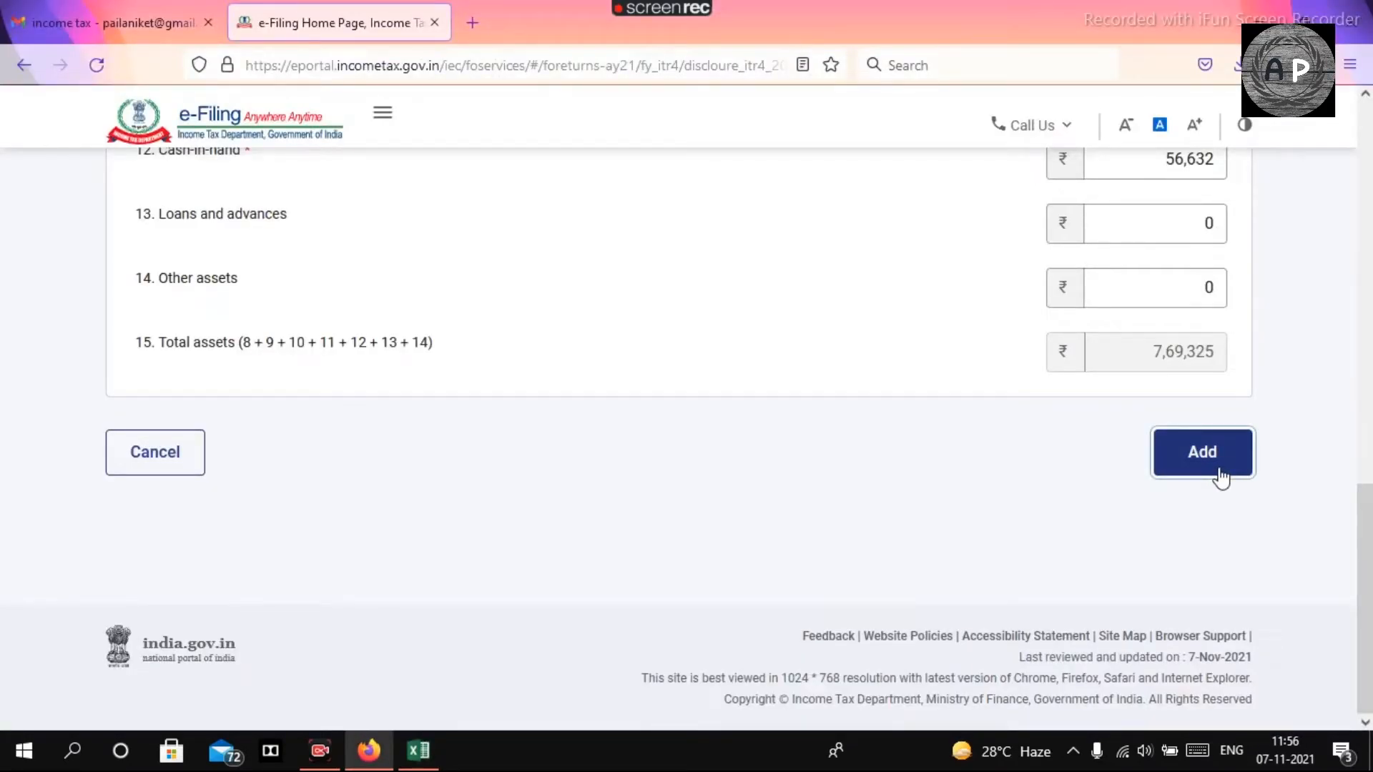
click(1221, 475)
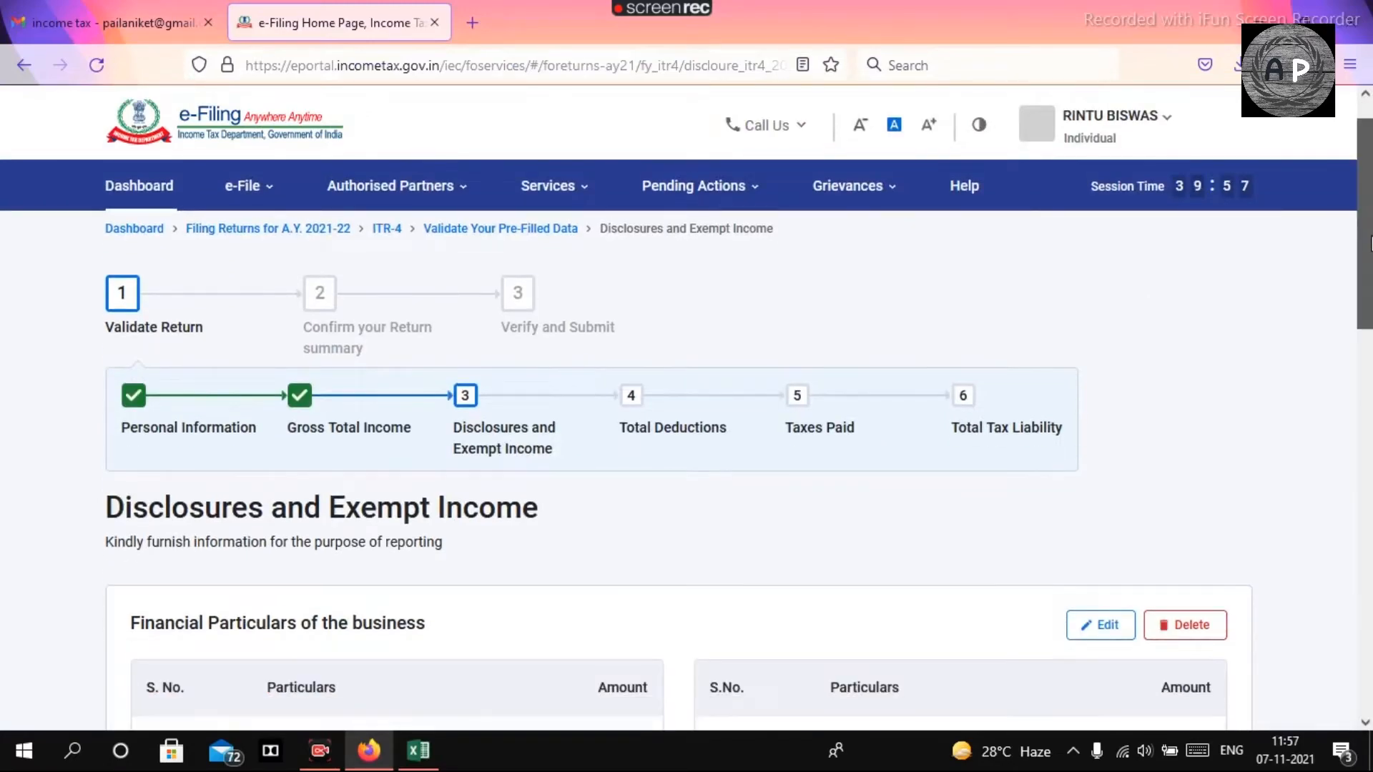
Review the financial particulars and confirm the Disclosures and Exempt Income section
scroll(1369, 247, down, 2)
scroll(1369, 247, down, 3)
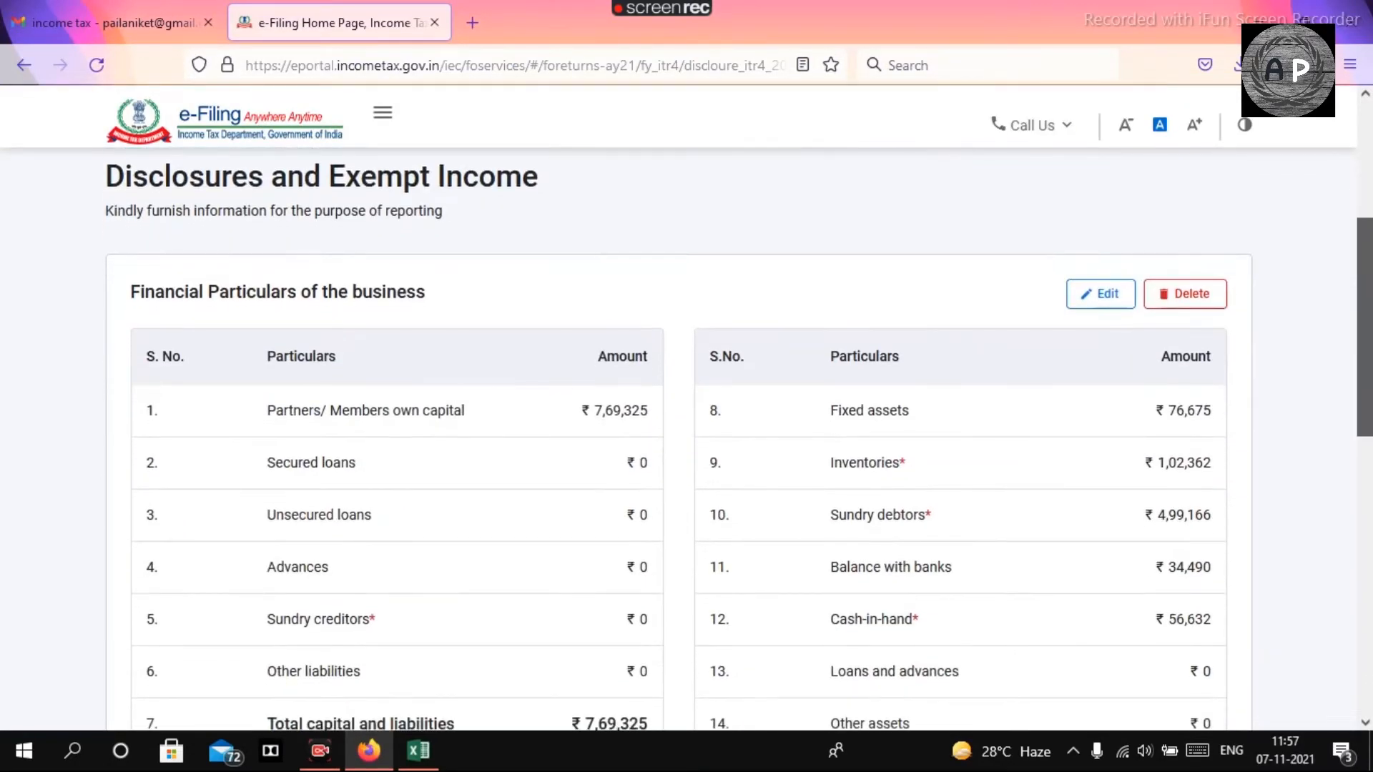
scroll(1369, 337, down, 1)
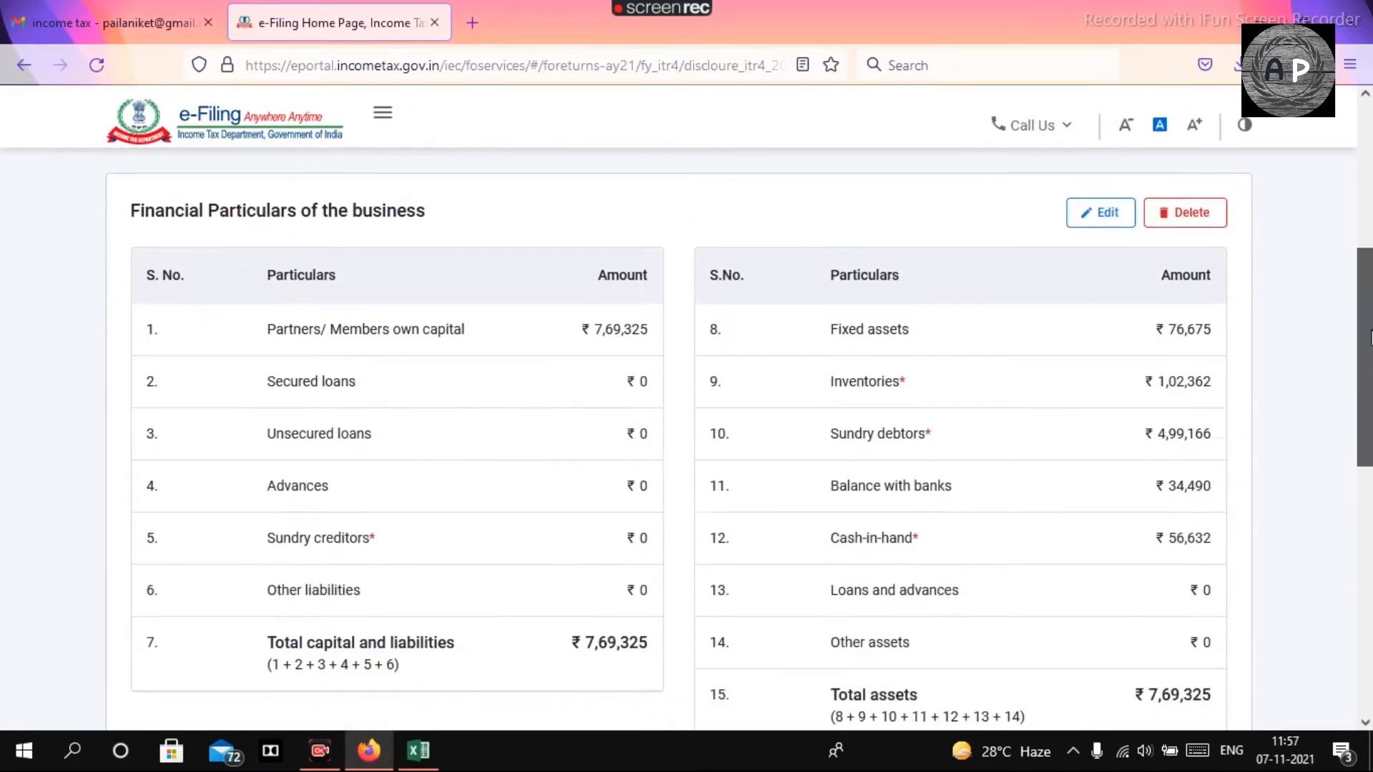
drag(1369, 338, 1369, 549)
click(1168, 617)
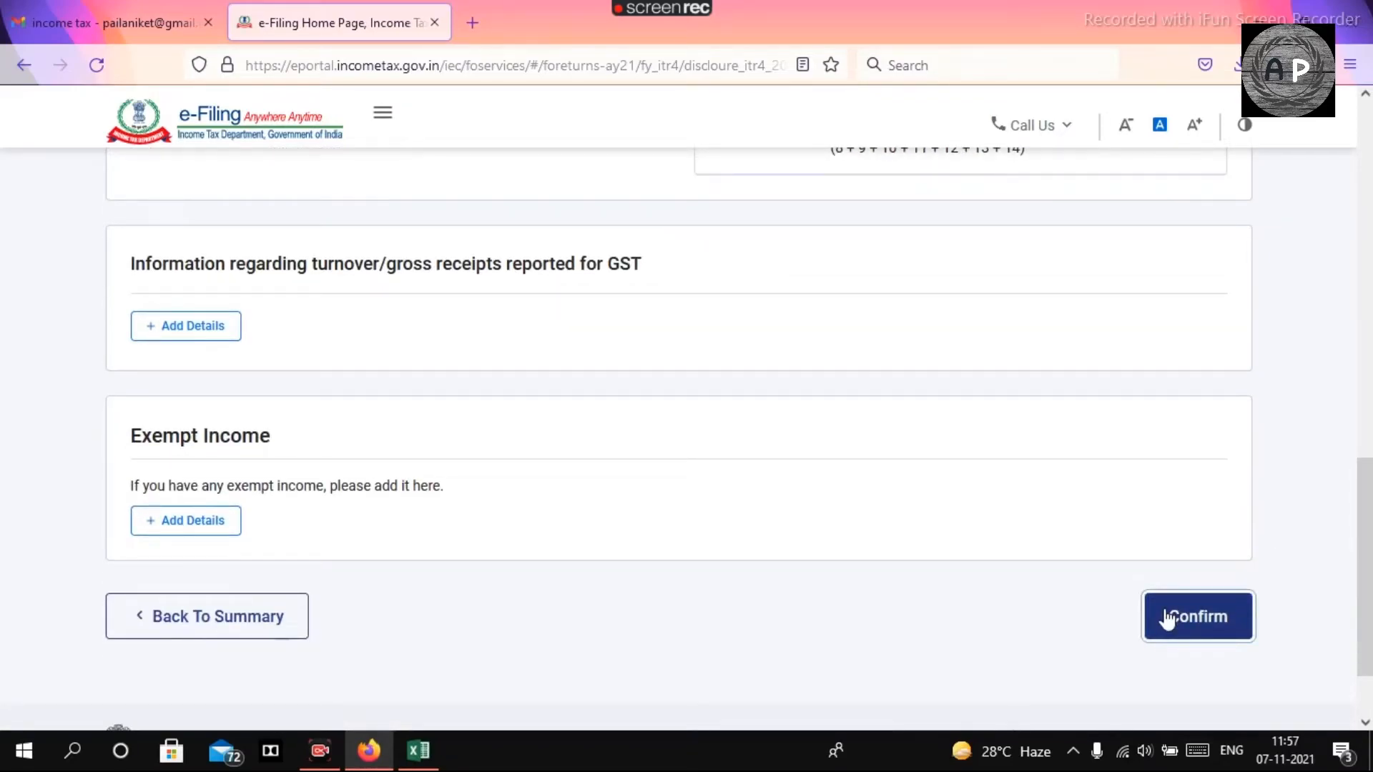
Open the Total Deductions section from the return summary
drag(1367, 343, 1367, 444)
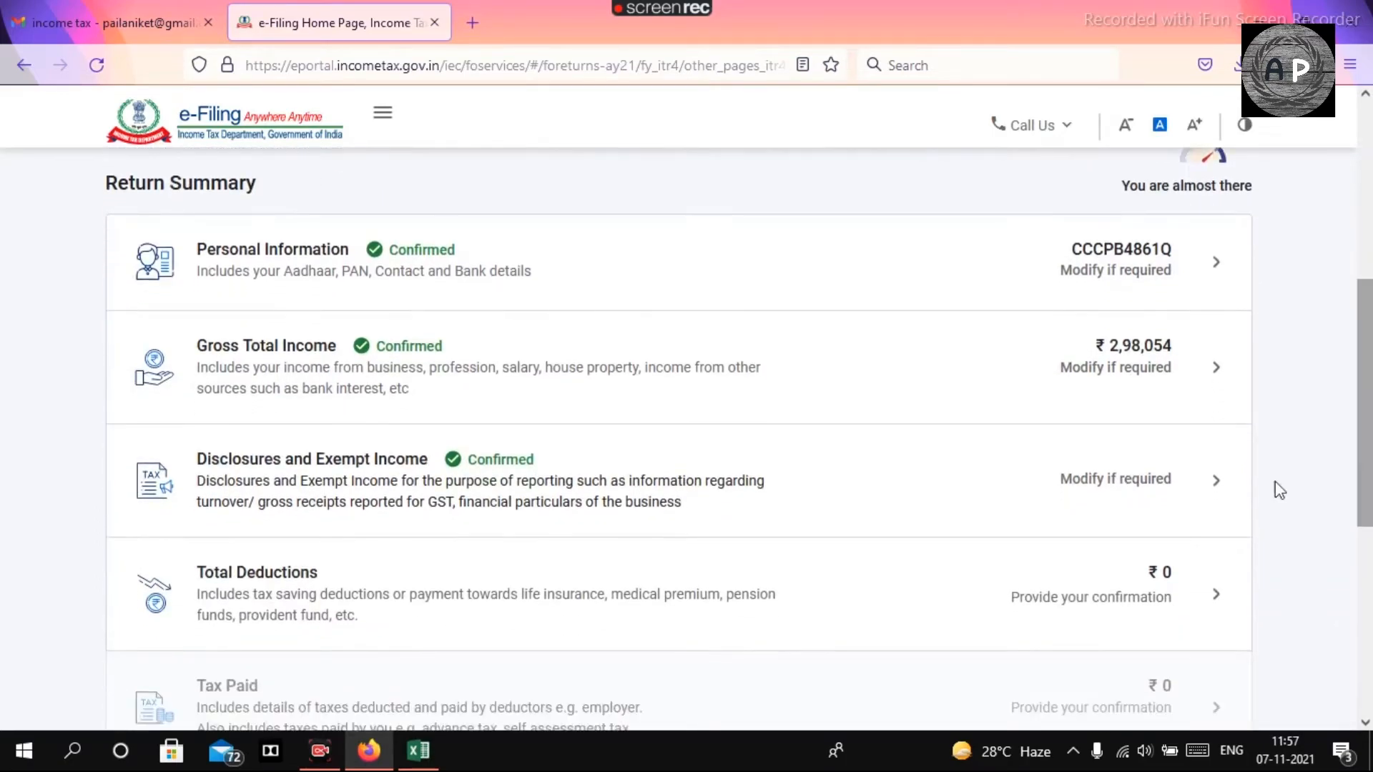
click(953, 629)
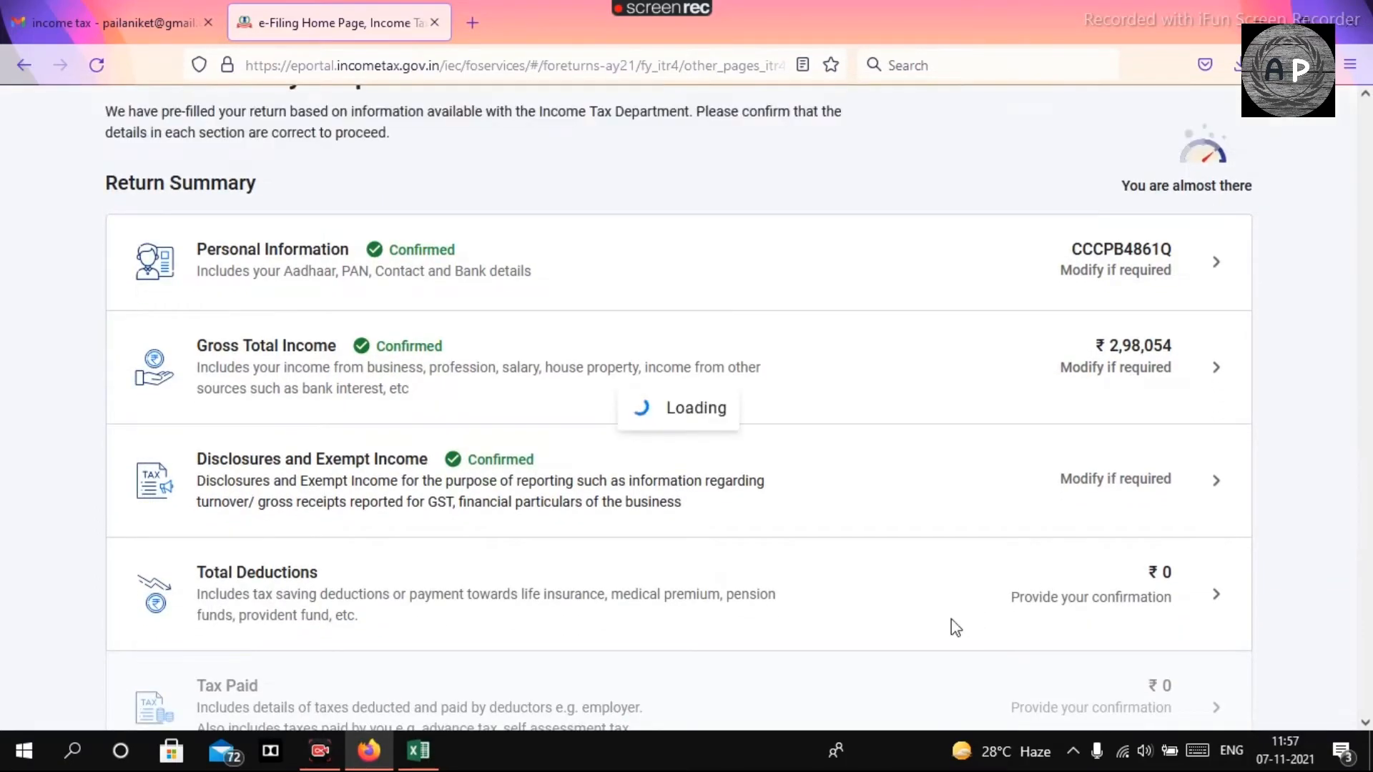
key(alt+Tab)
key(alt+Tab)
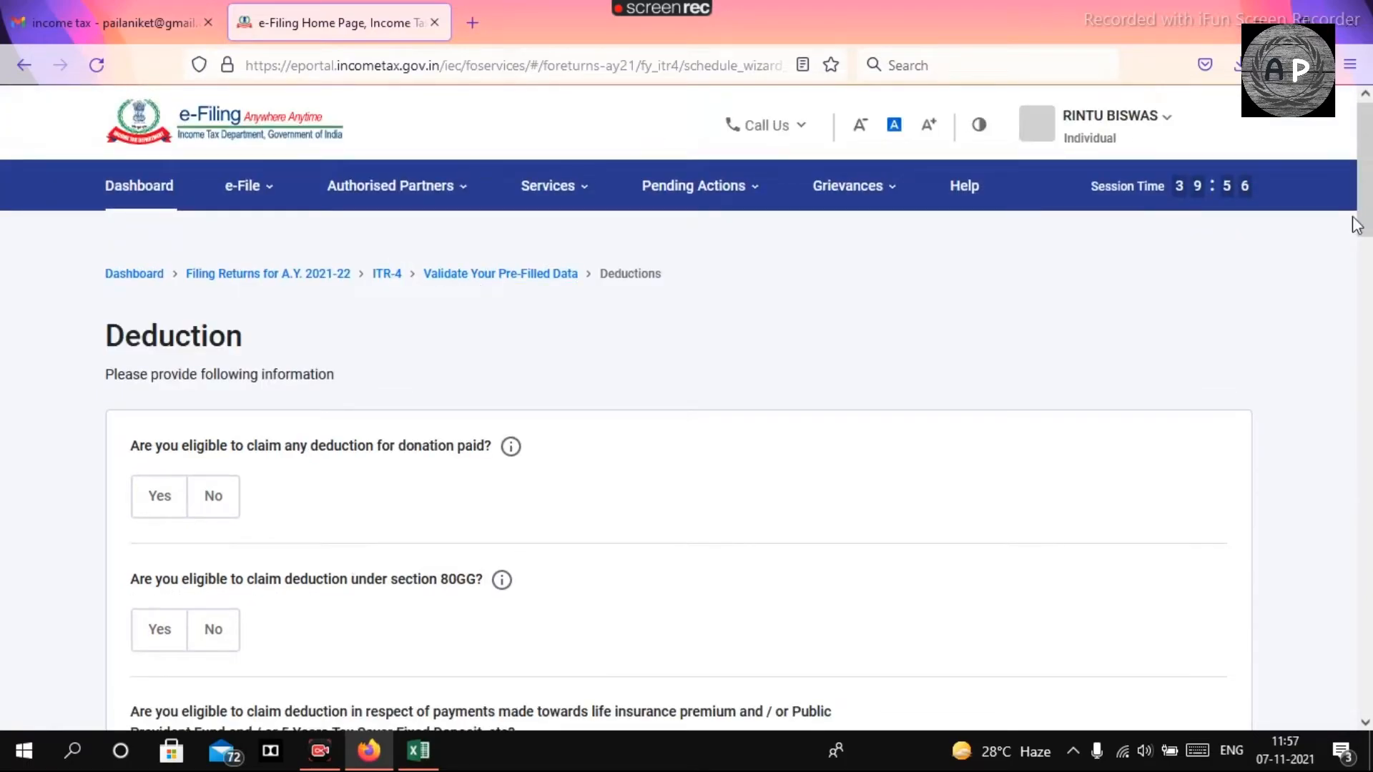
Look up the LIC payment in the balance sheet and claim 11760 as deduction under Section 80C
scroll(1356, 225, down, 5)
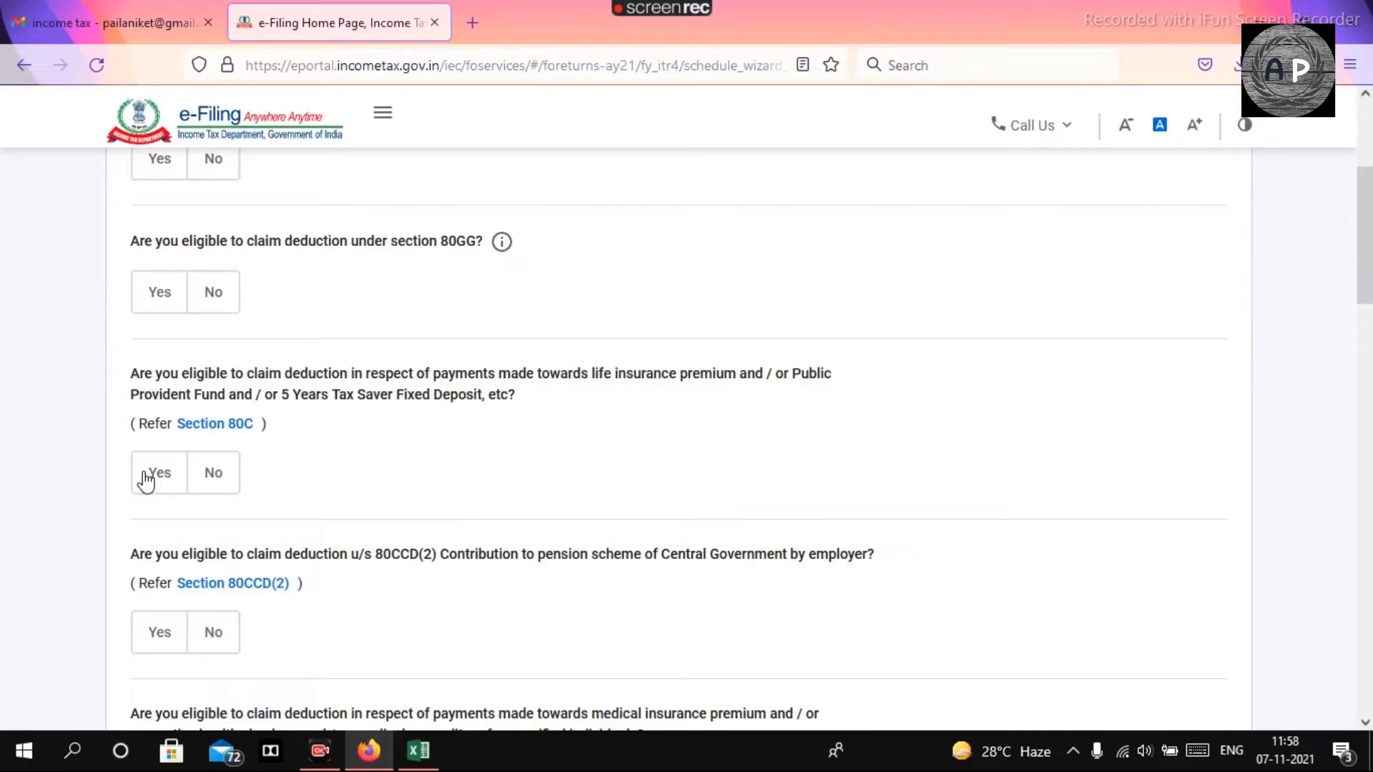
key(alt+Tab)
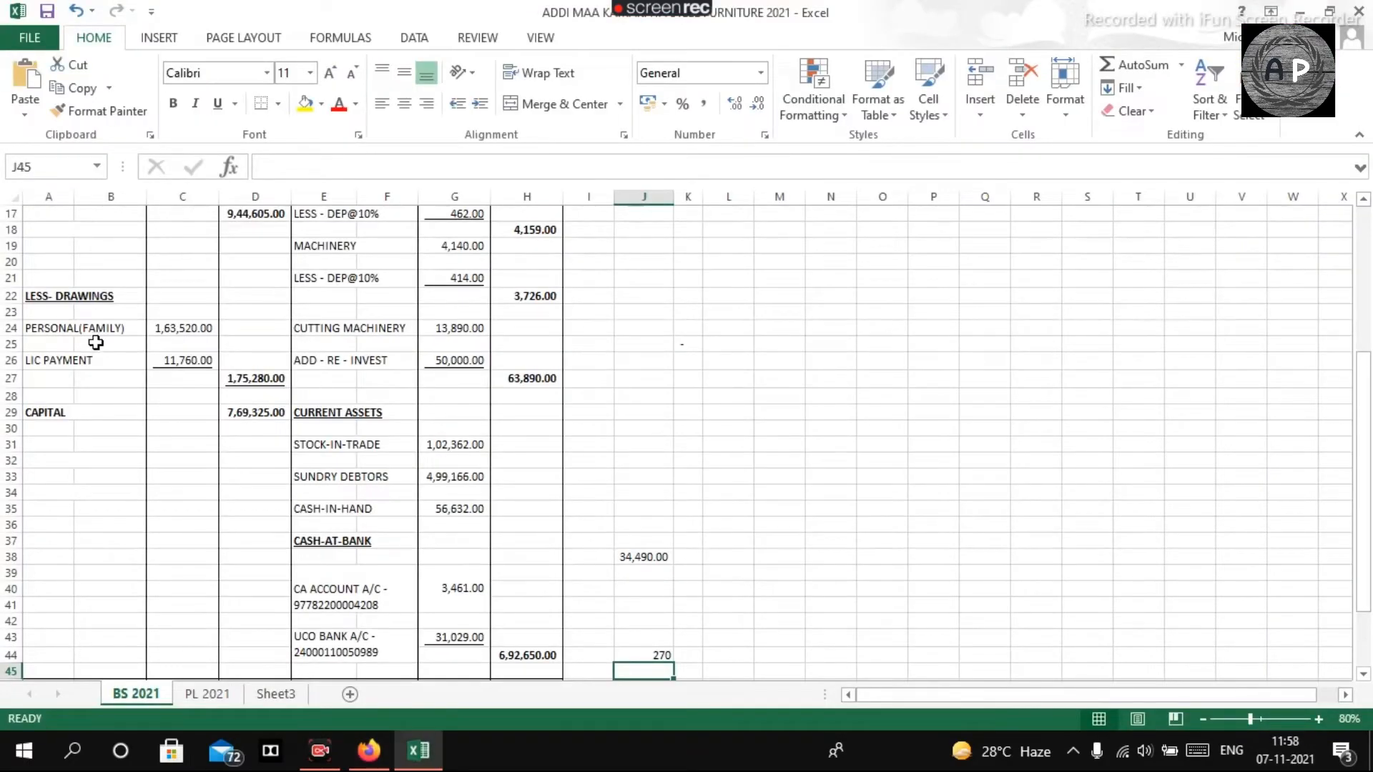
click(173, 360)
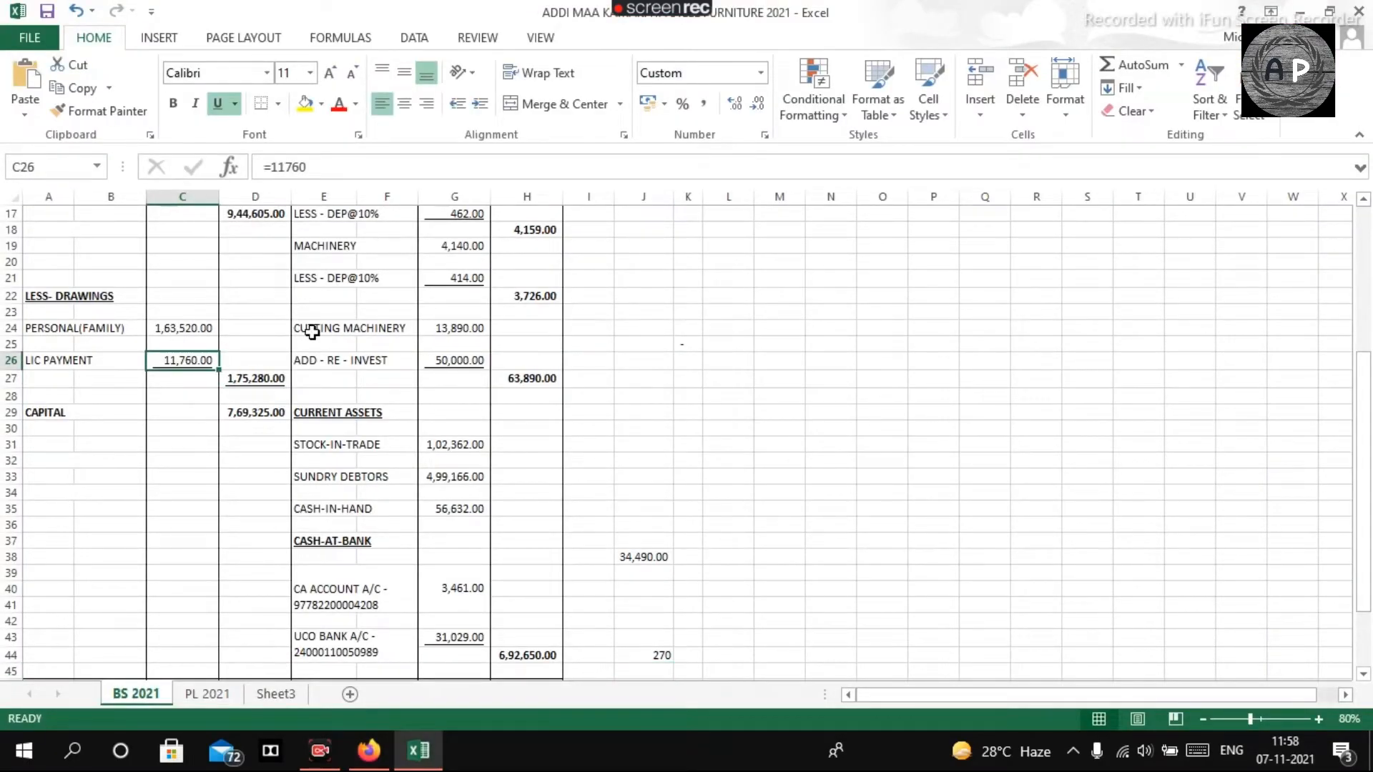
key(alt+Tab)
click(185, 568)
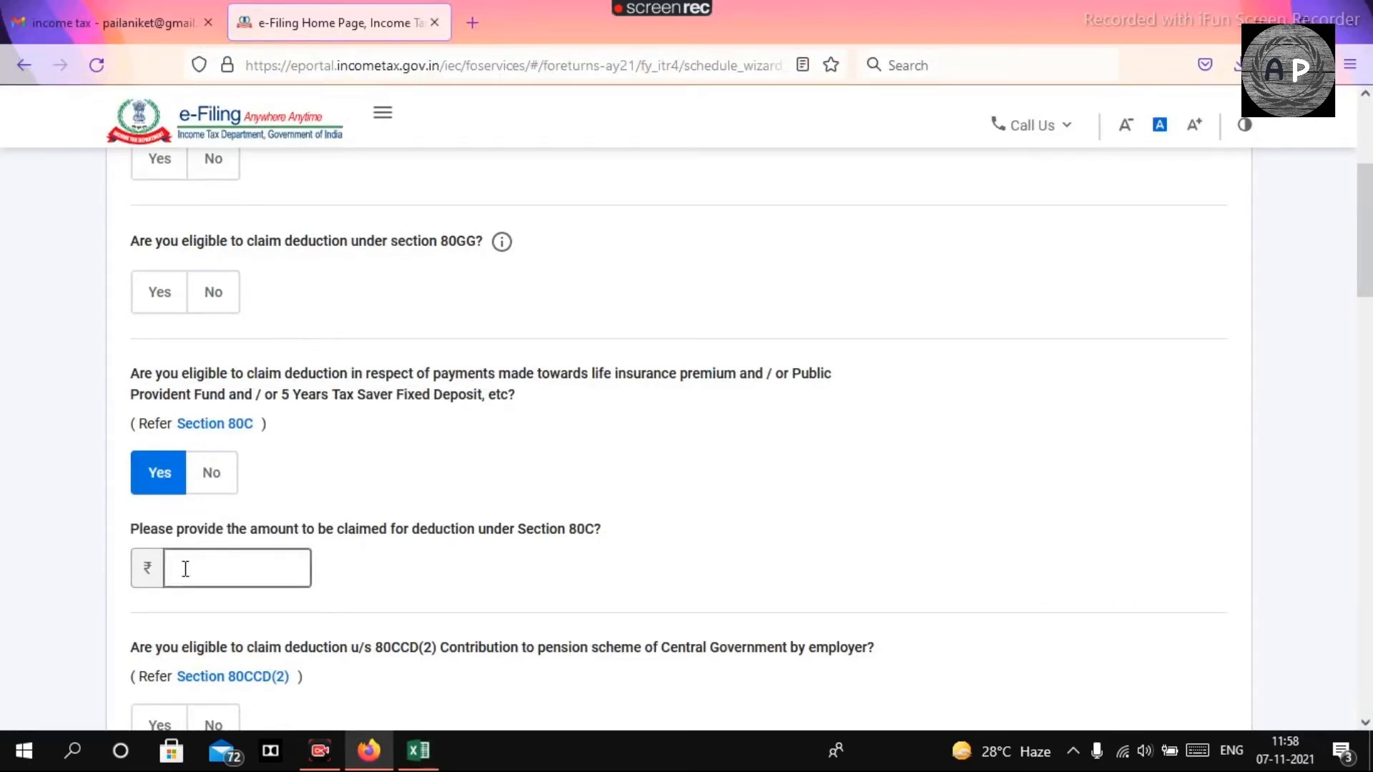
text(11760)
Check the drawings in the balance sheet once more, then continue past the deduction questions
key(alt+Tab)
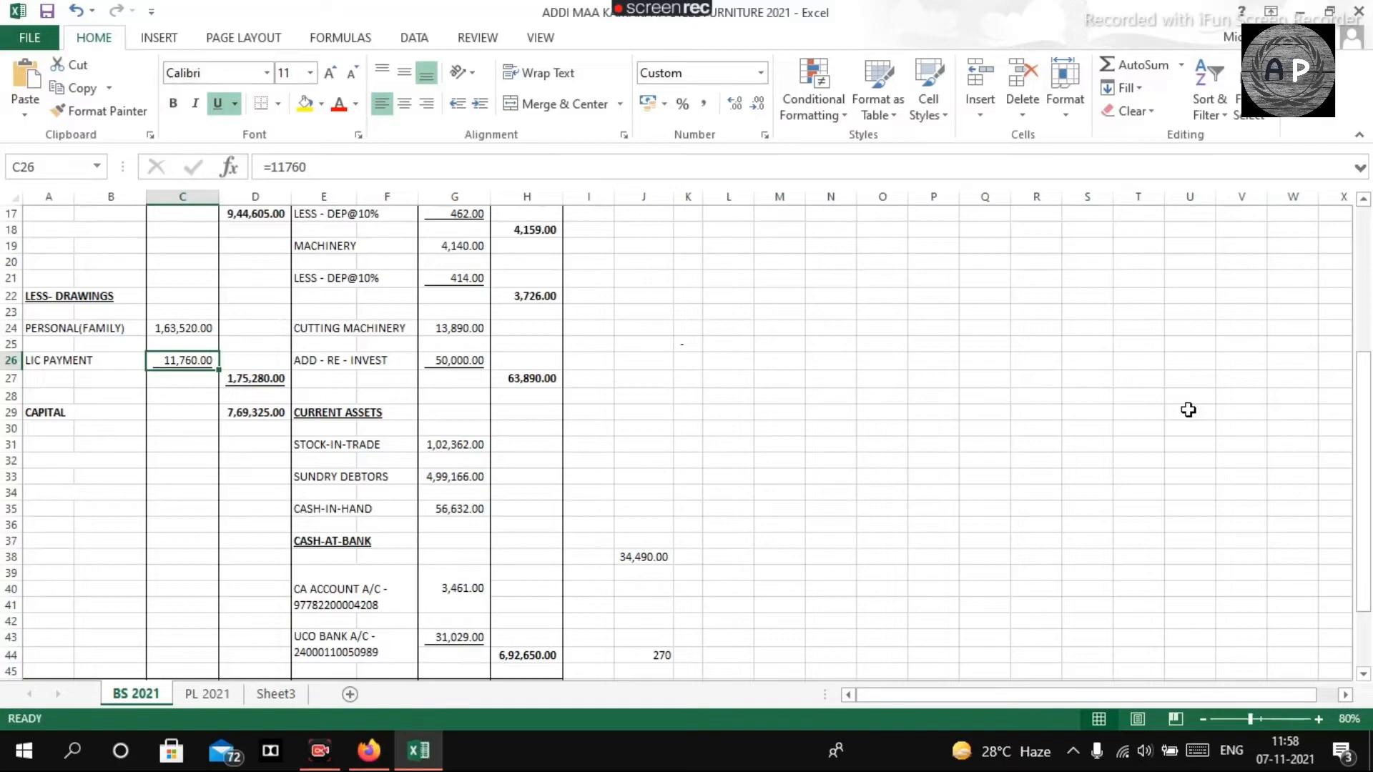
click(86, 329)
key(alt+Tab)
drag(1369, 248, 1352, 223)
drag(1366, 286, 1366, 621)
click(1207, 482)
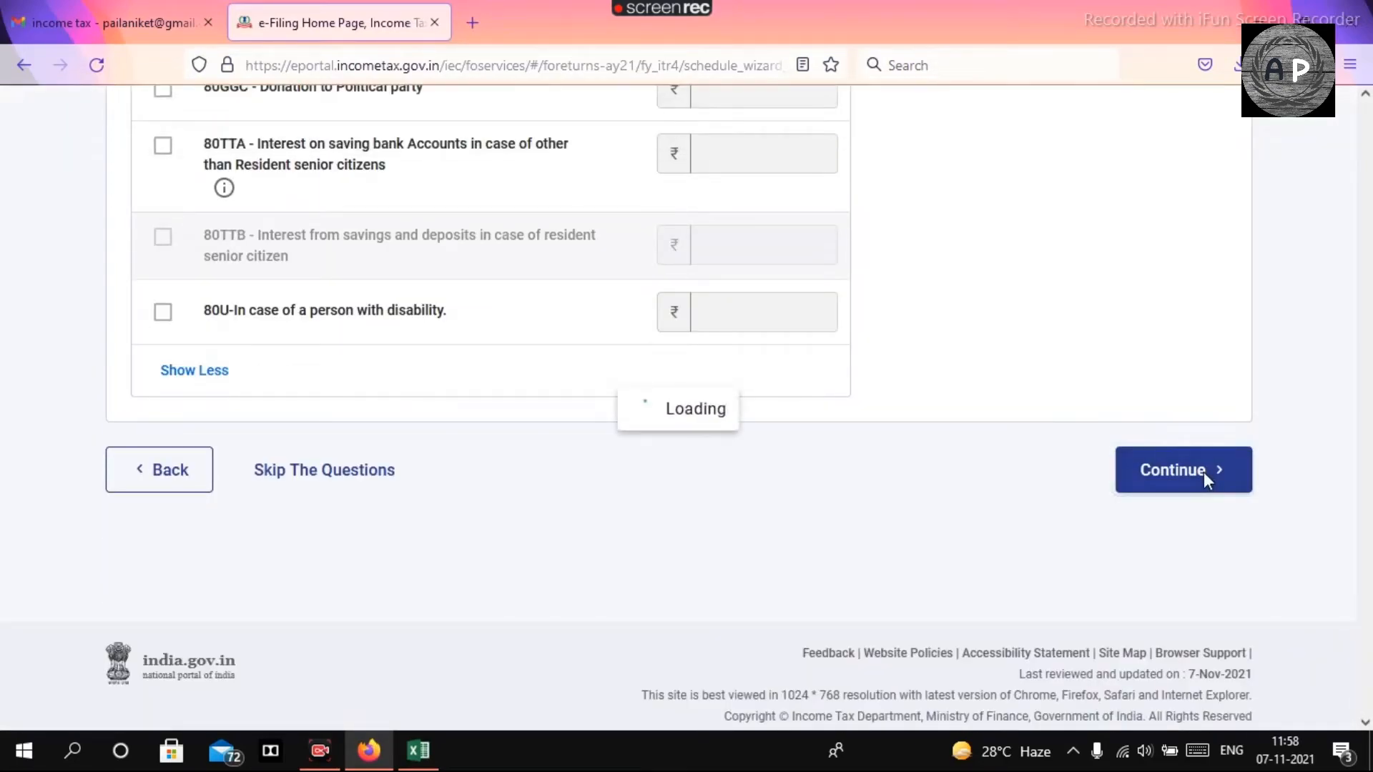
Confirm the Total Deductions section
drag(1367, 193, 1369, 581)
click(1189, 629)
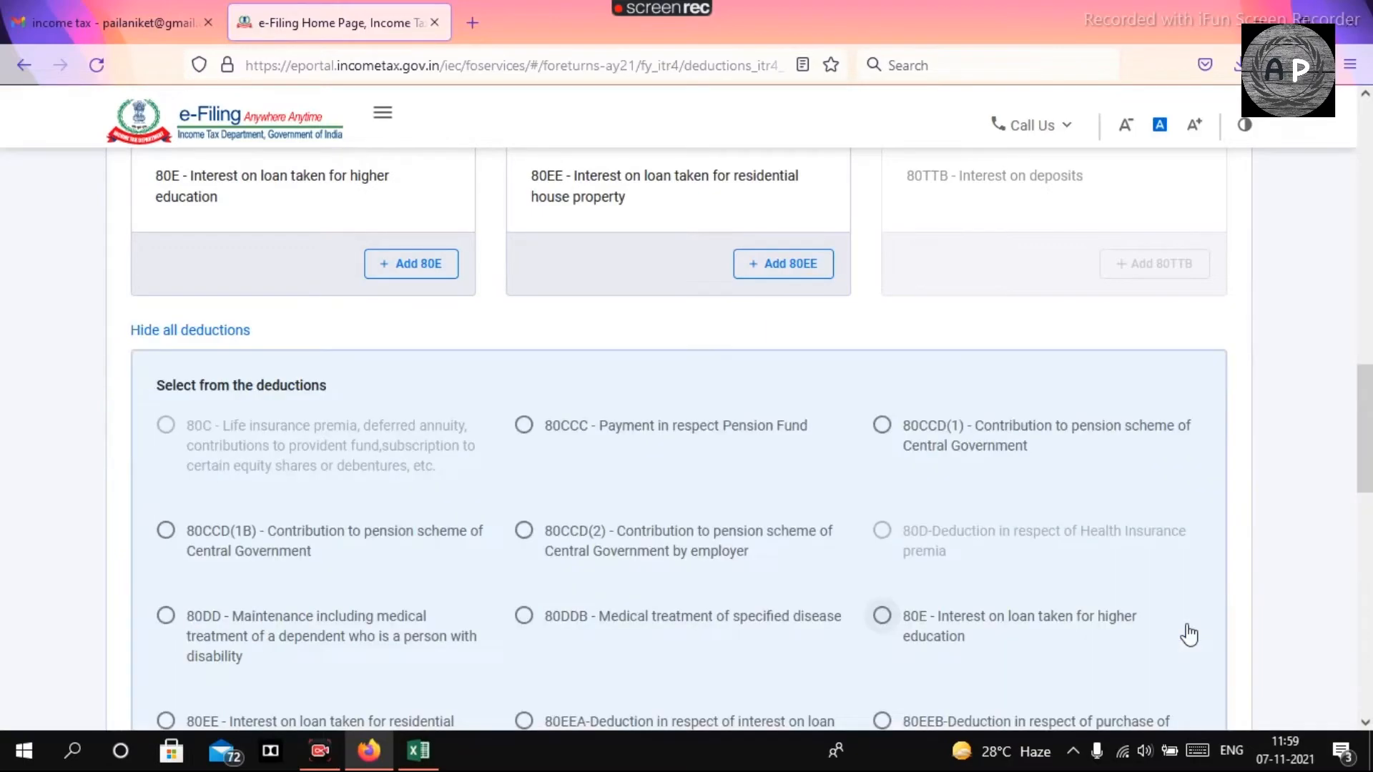
Open the Tax Paid section from the return summary, review the TDS, TCS and advance tax details, and confirm it
drag(1371, 217, 1059, 499)
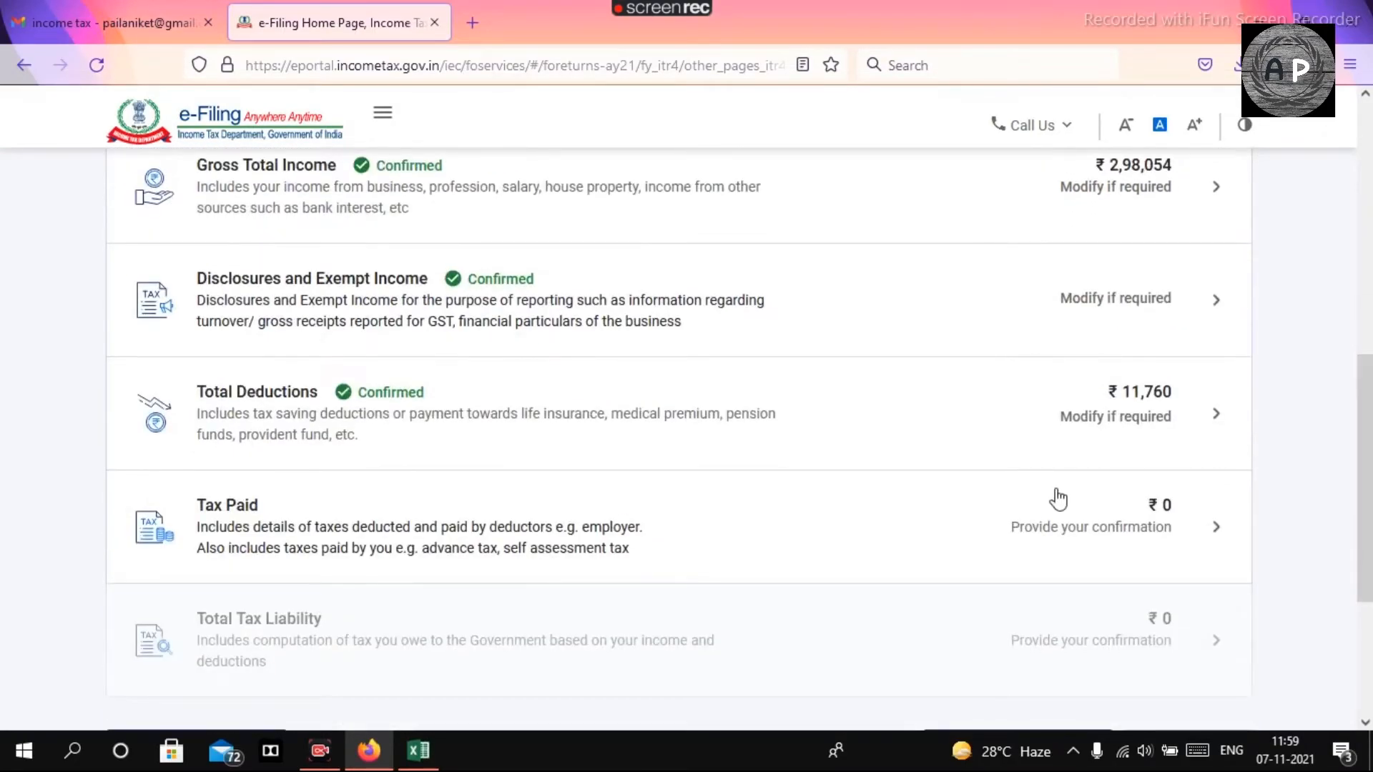
click(920, 523)
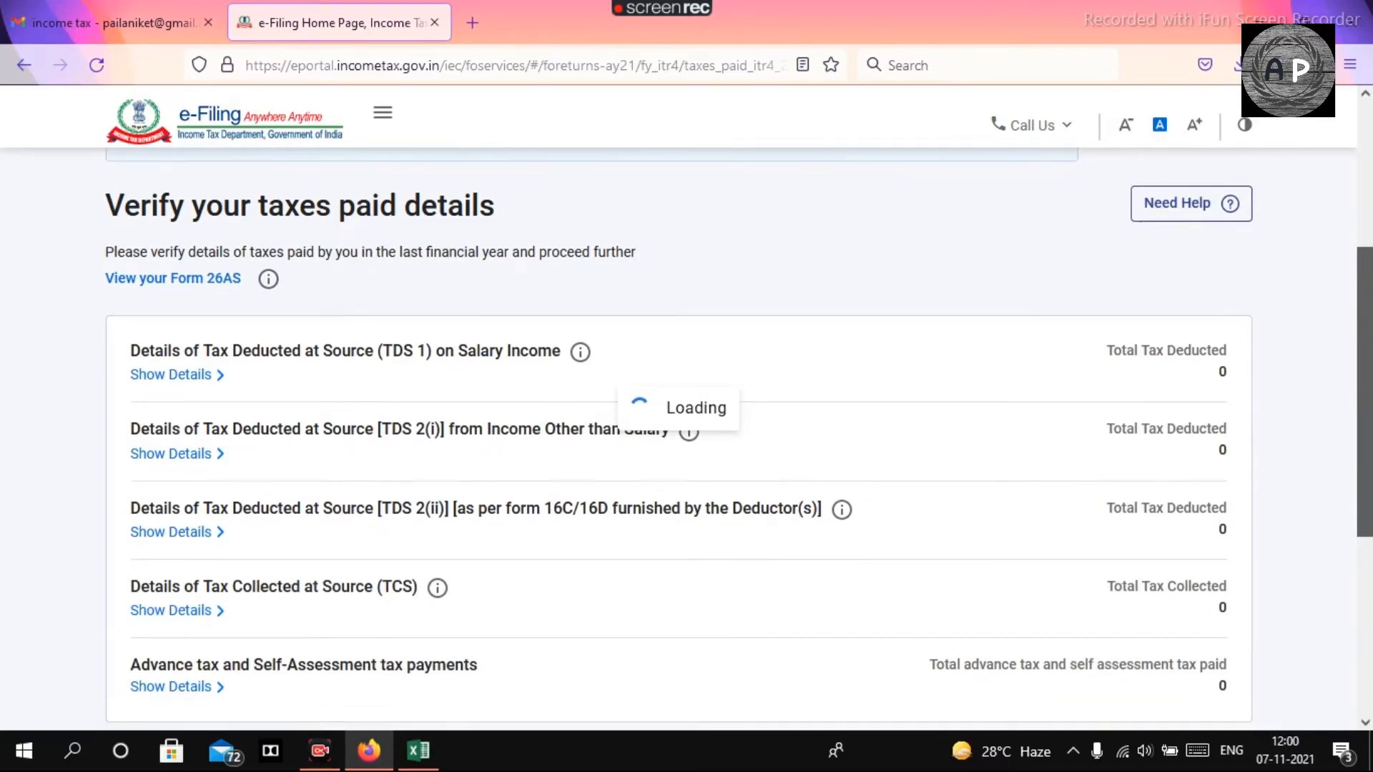
scroll(687, 418, down, 7)
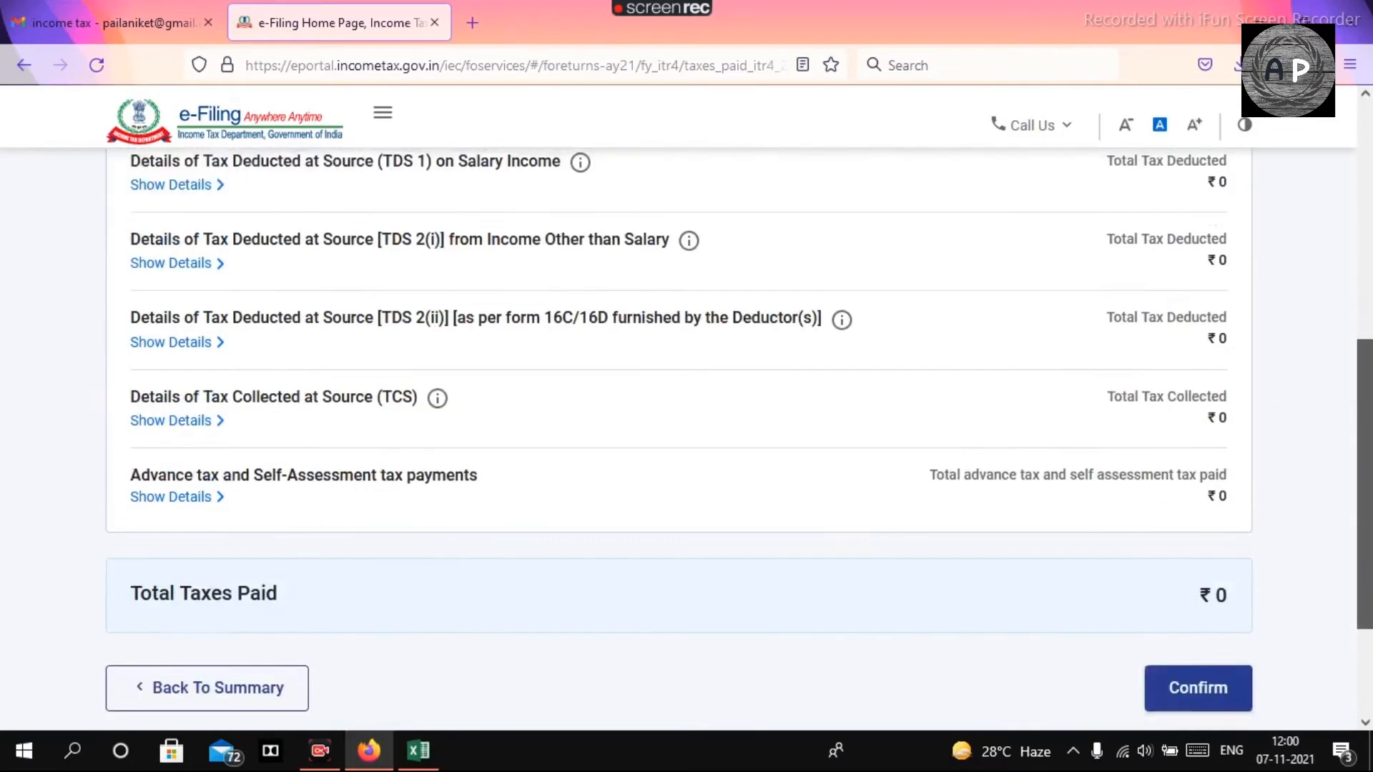
scroll(1161, 537, down, 1)
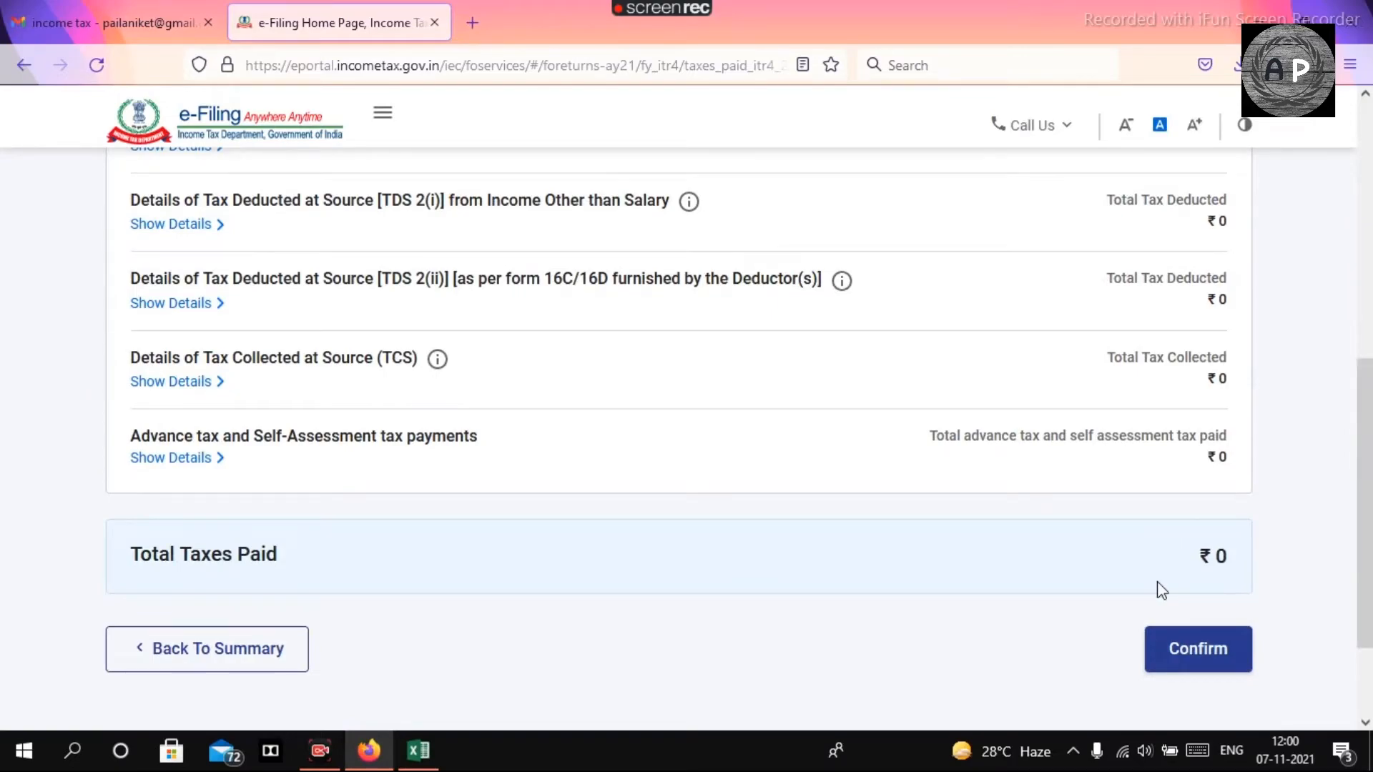
click(1183, 671)
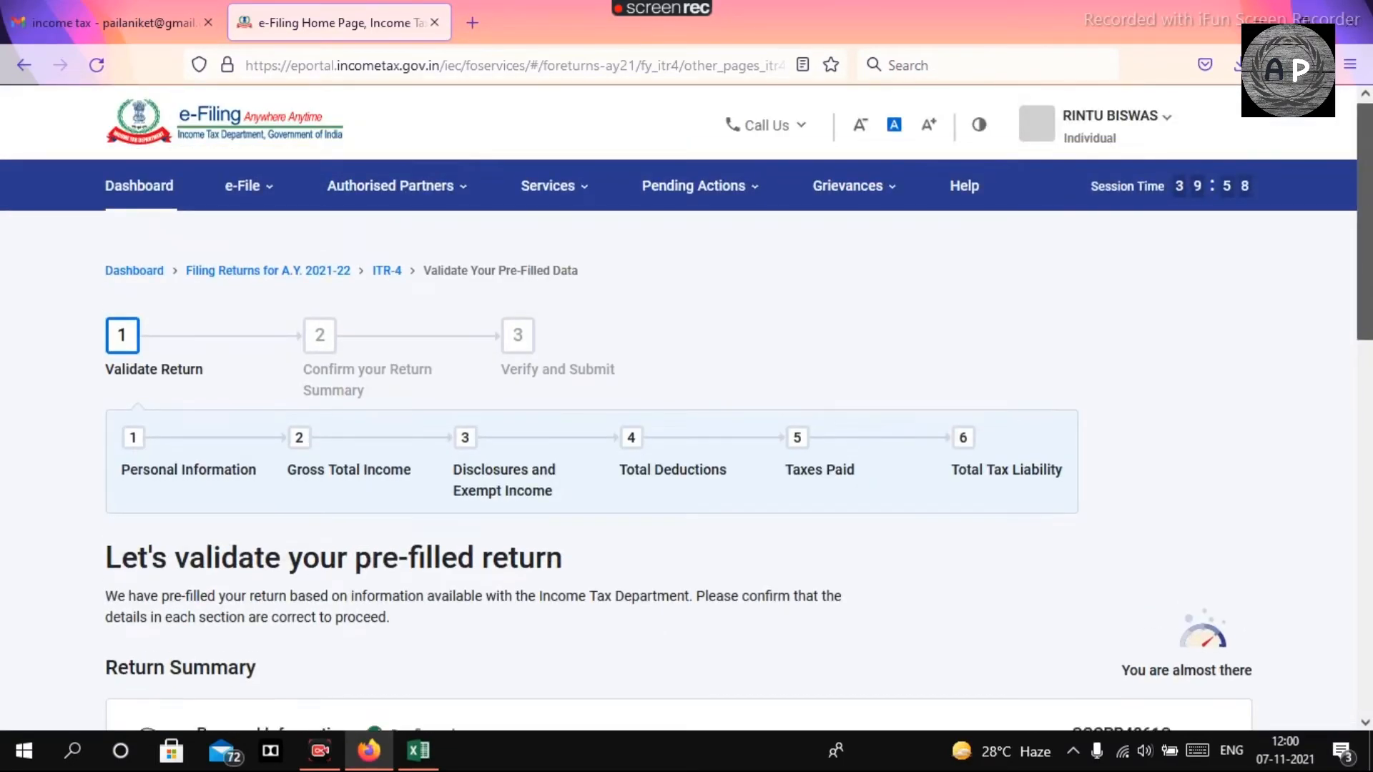
Open the Total Tax Liability section, review the income and tax computation, and confirm it
drag(1367, 211, 1368, 485)
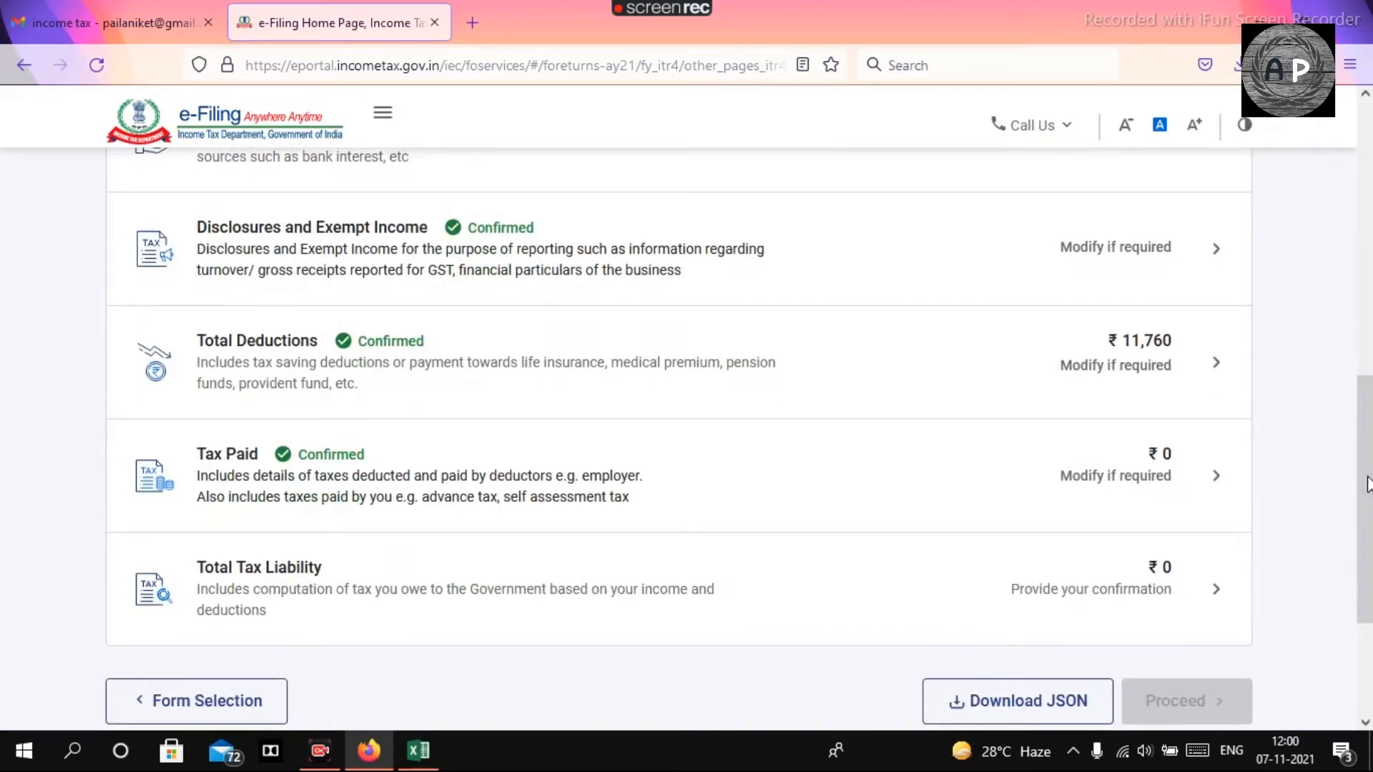
click(822, 585)
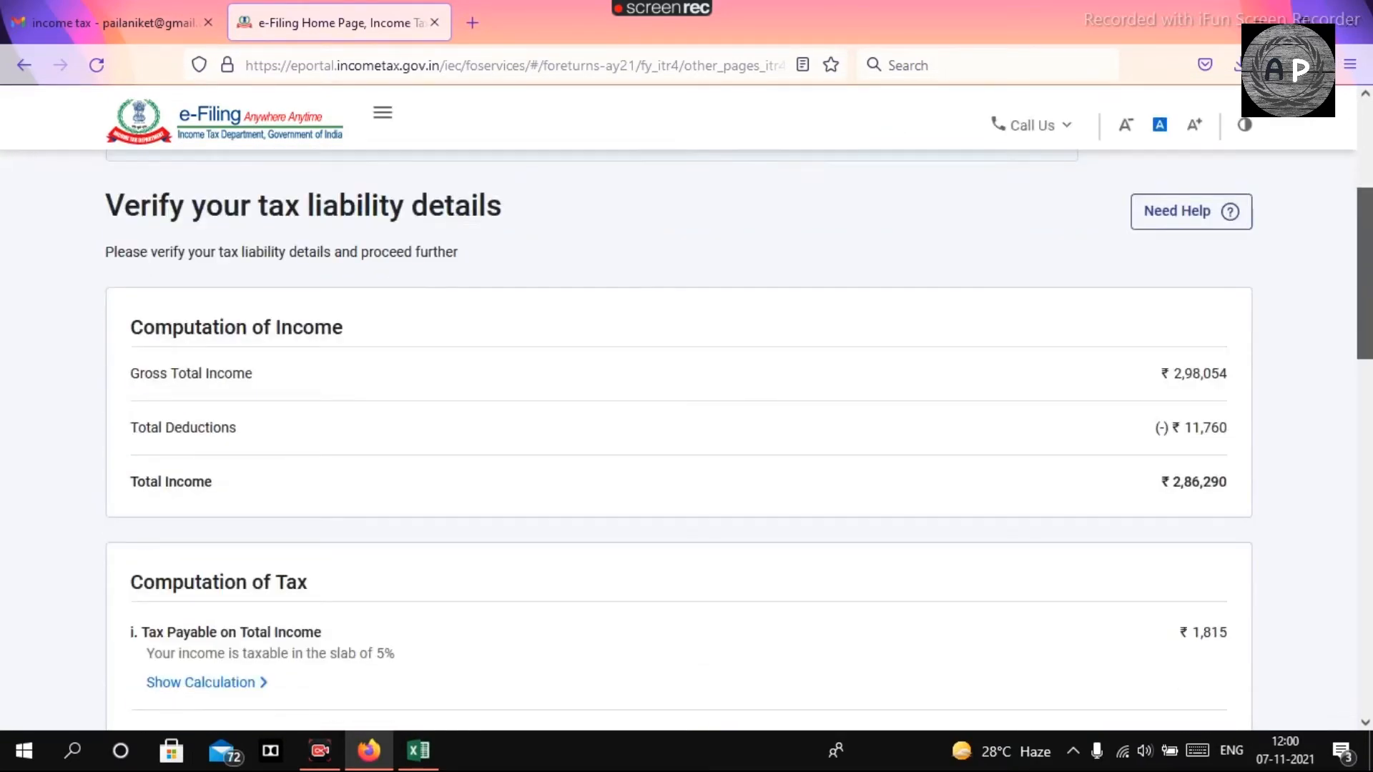
scroll(679, 457, down, 2)
drag(1372, 314, 1368, 387)
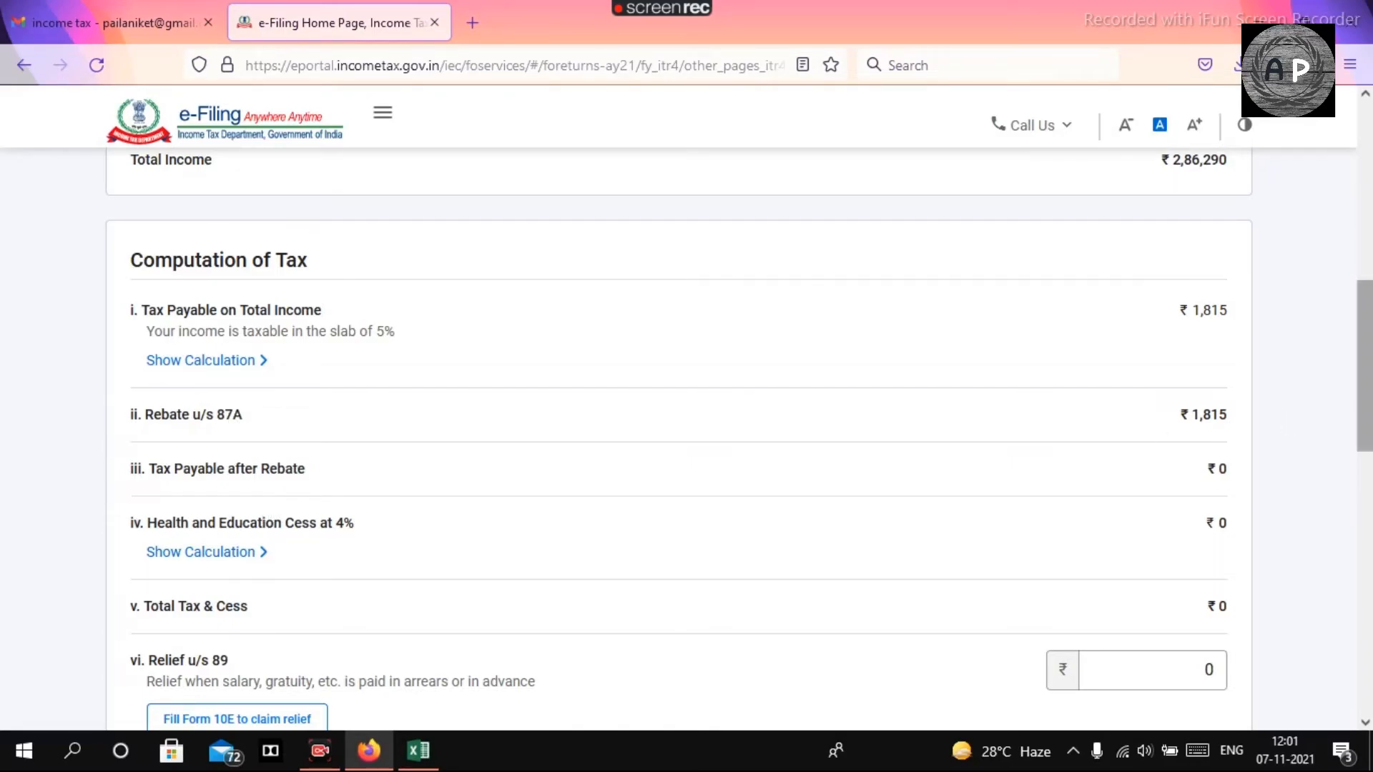
drag(1368, 380, 1368, 413)
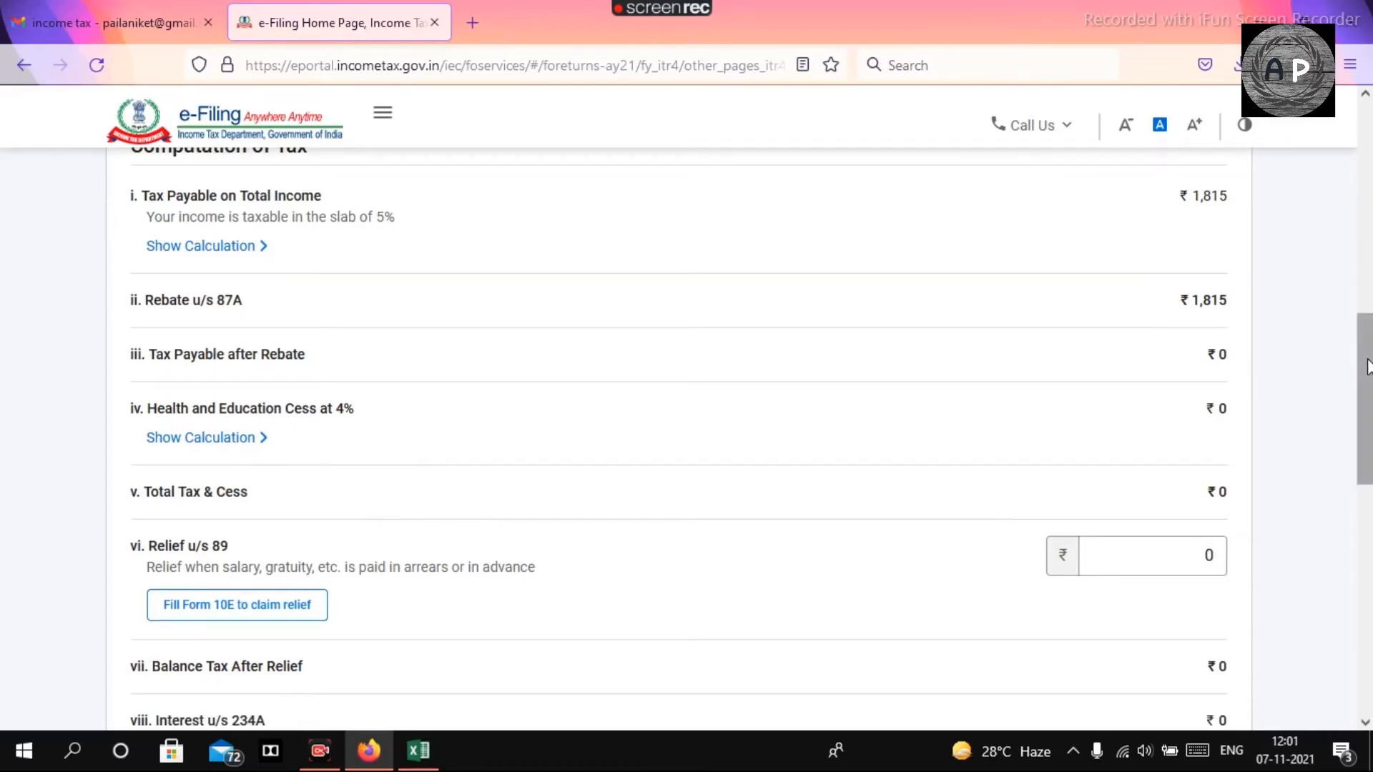
drag(1368, 420, 1365, 468)
scroll(325, 495, down, 6)
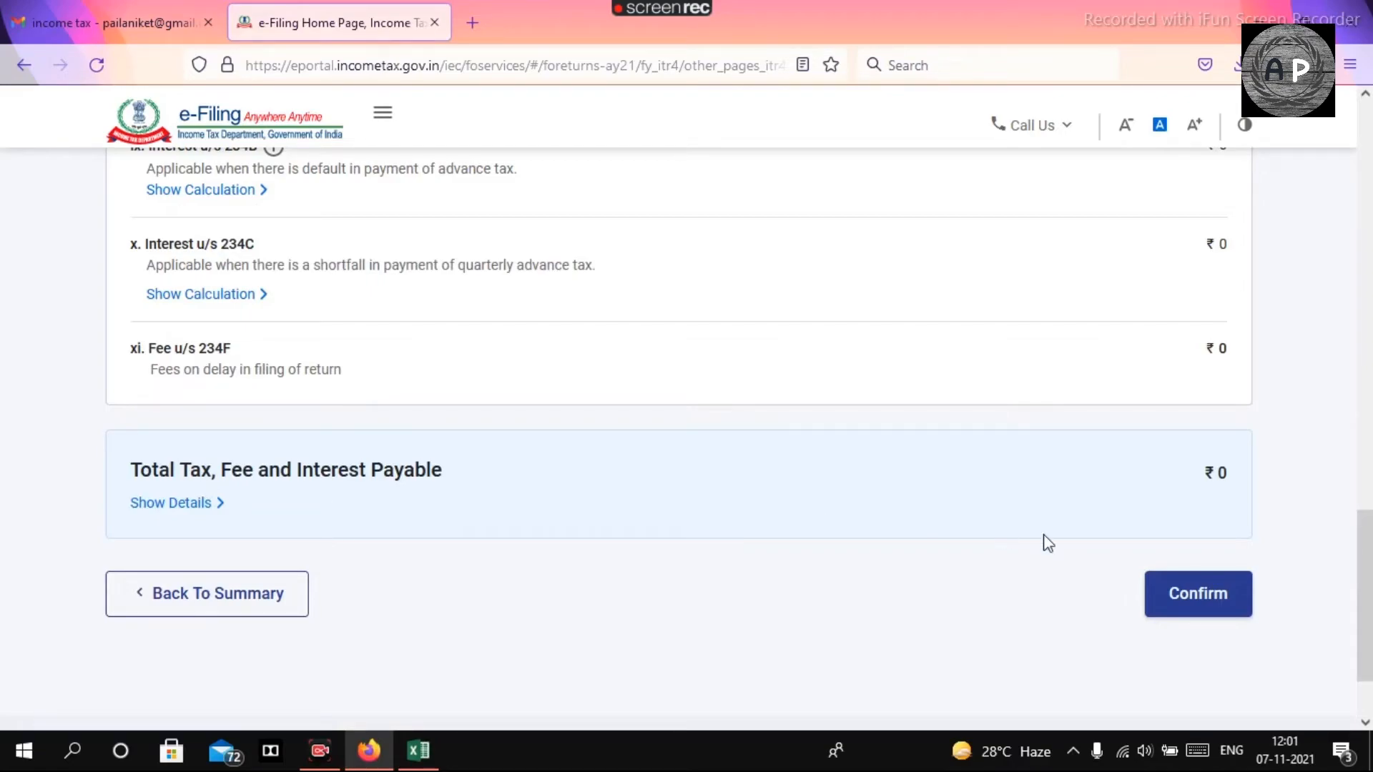
click(1182, 613)
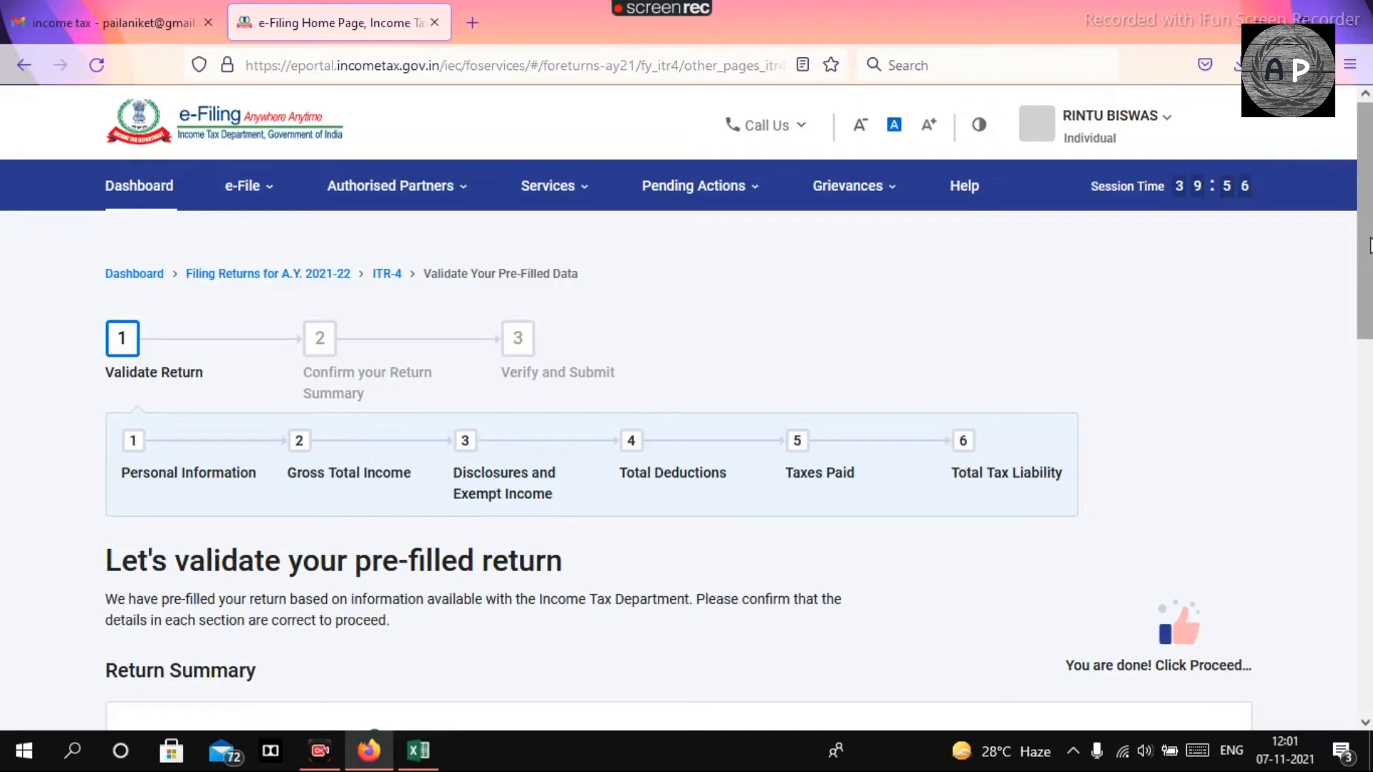
Check that every section of the return summary is confirmed and proceed to the tax summary
scroll(1183, 616, down, 2)
scroll(1363, 397, down, 5)
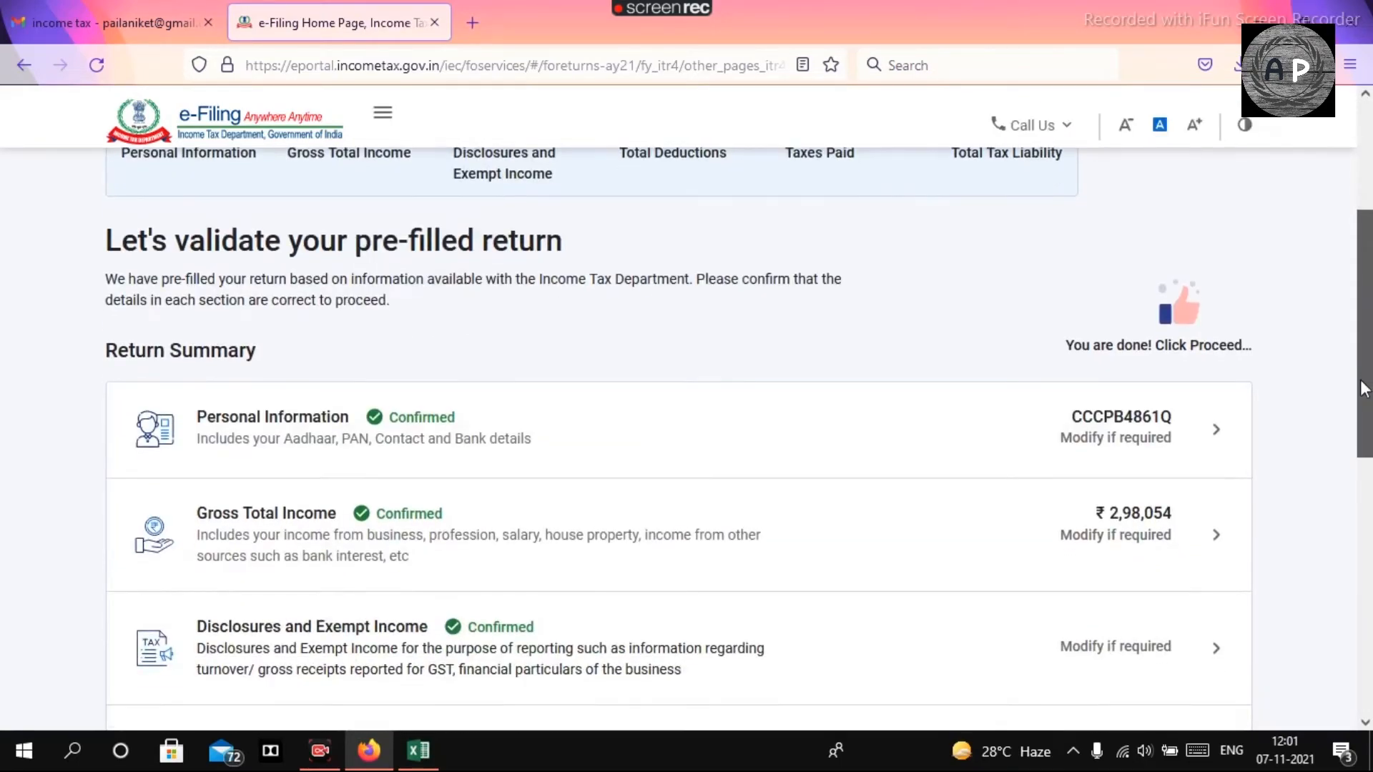
drag(1363, 396, 1361, 545)
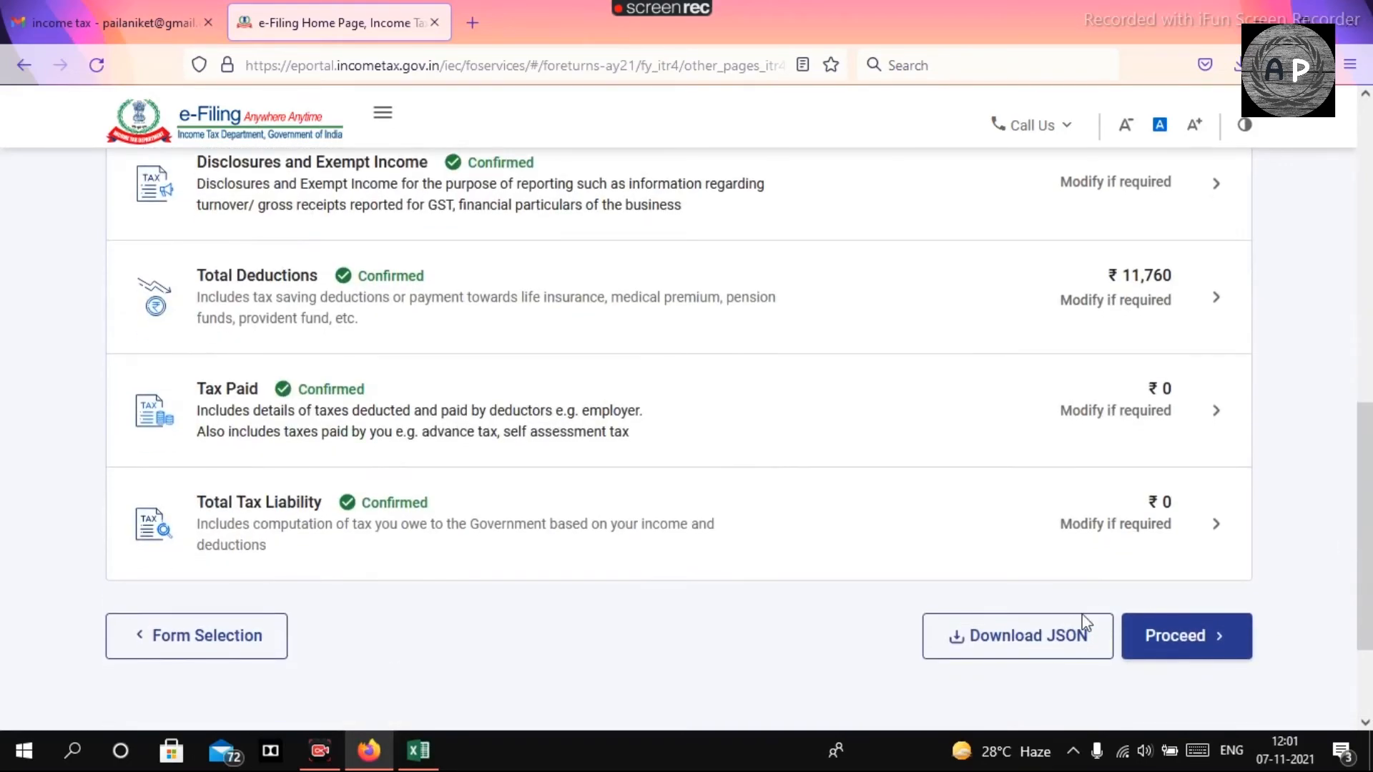
click(1196, 637)
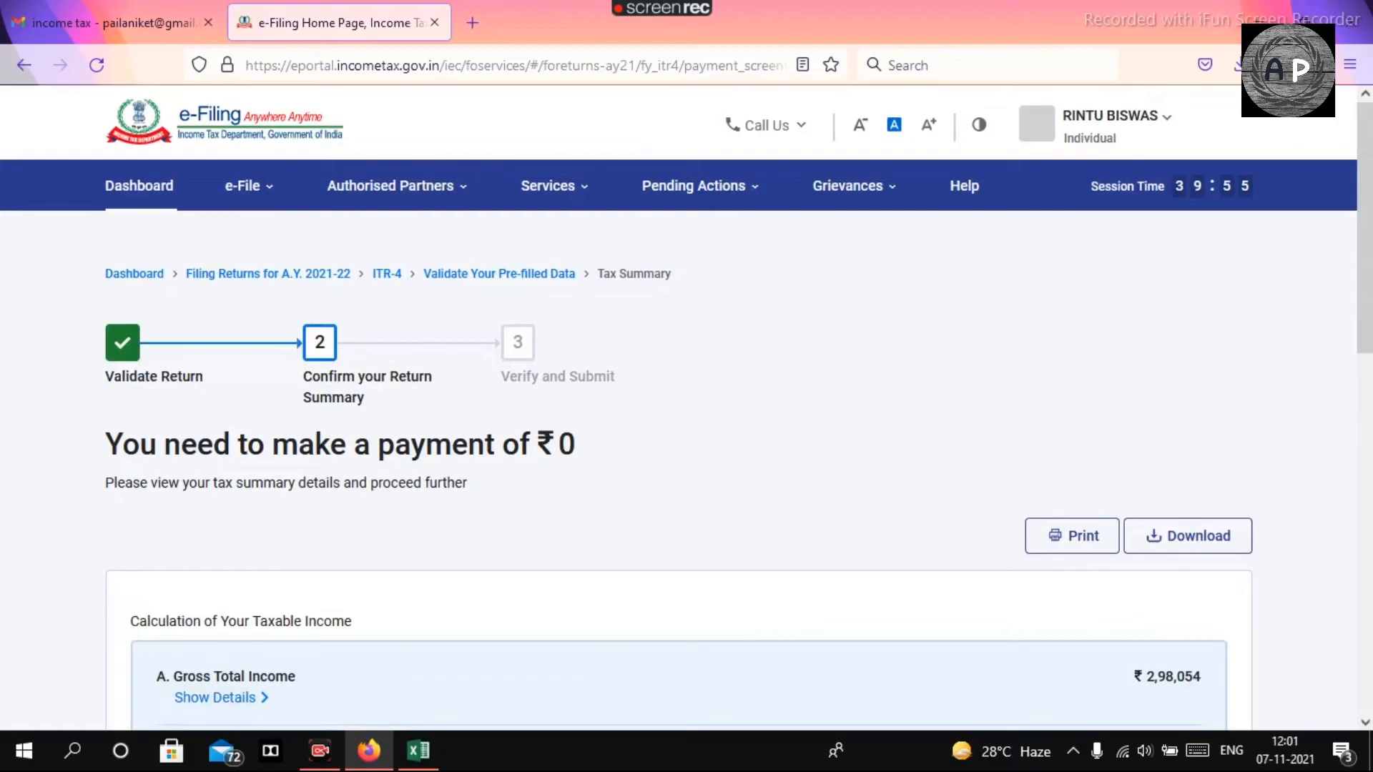
Review the tax summary, dismiss the Opera advertisement, and continue to previewing the return
scroll(1366, 225, down, 1)
drag(1366, 225, 1330, 489)
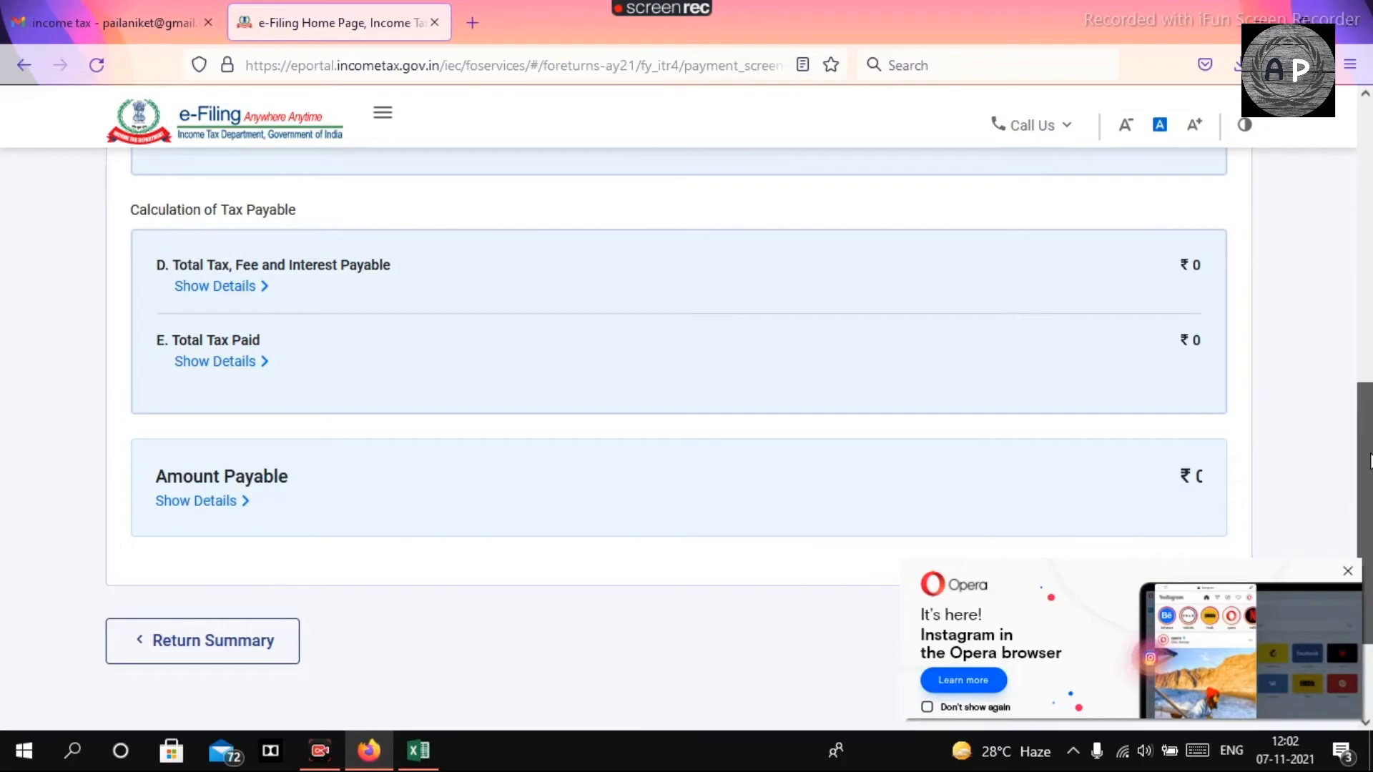
scroll(1369, 461, down, 2)
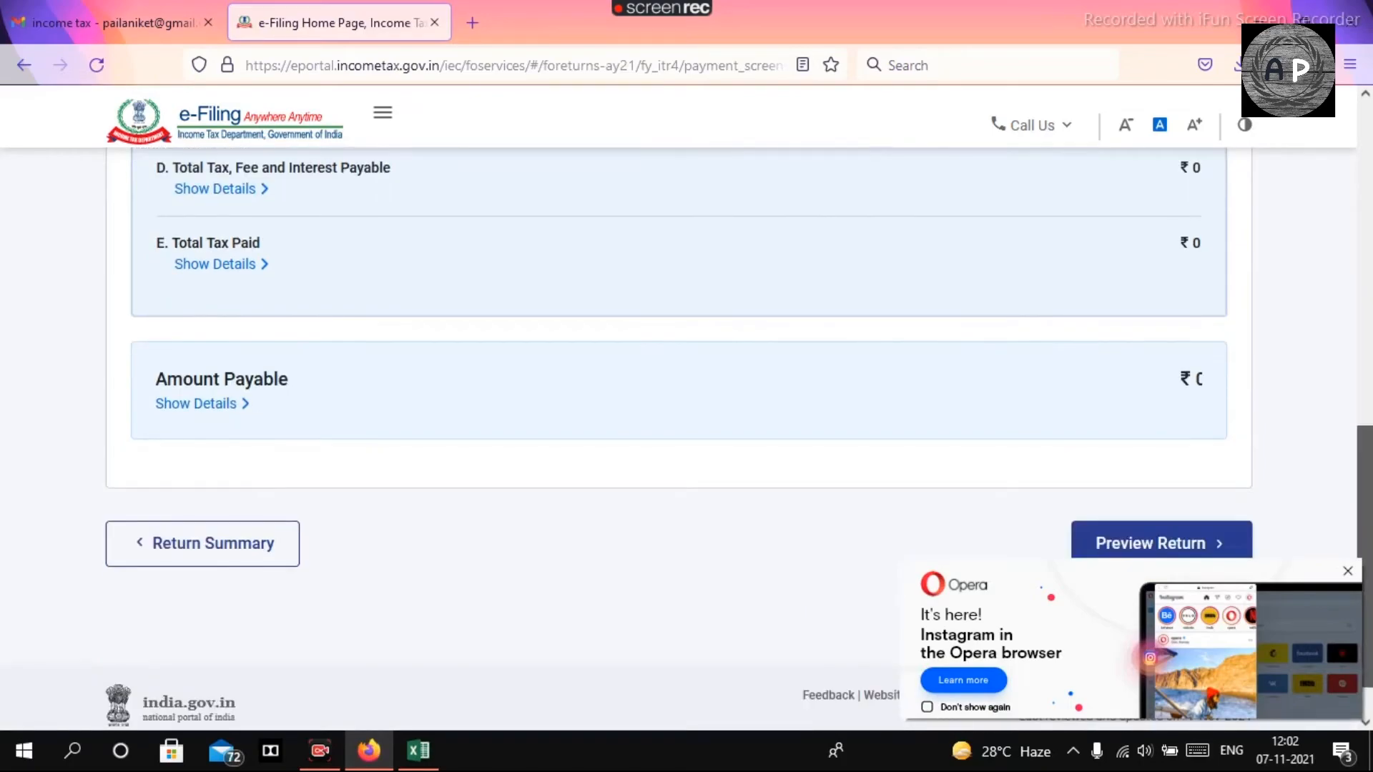
click(1346, 572)
click(1231, 550)
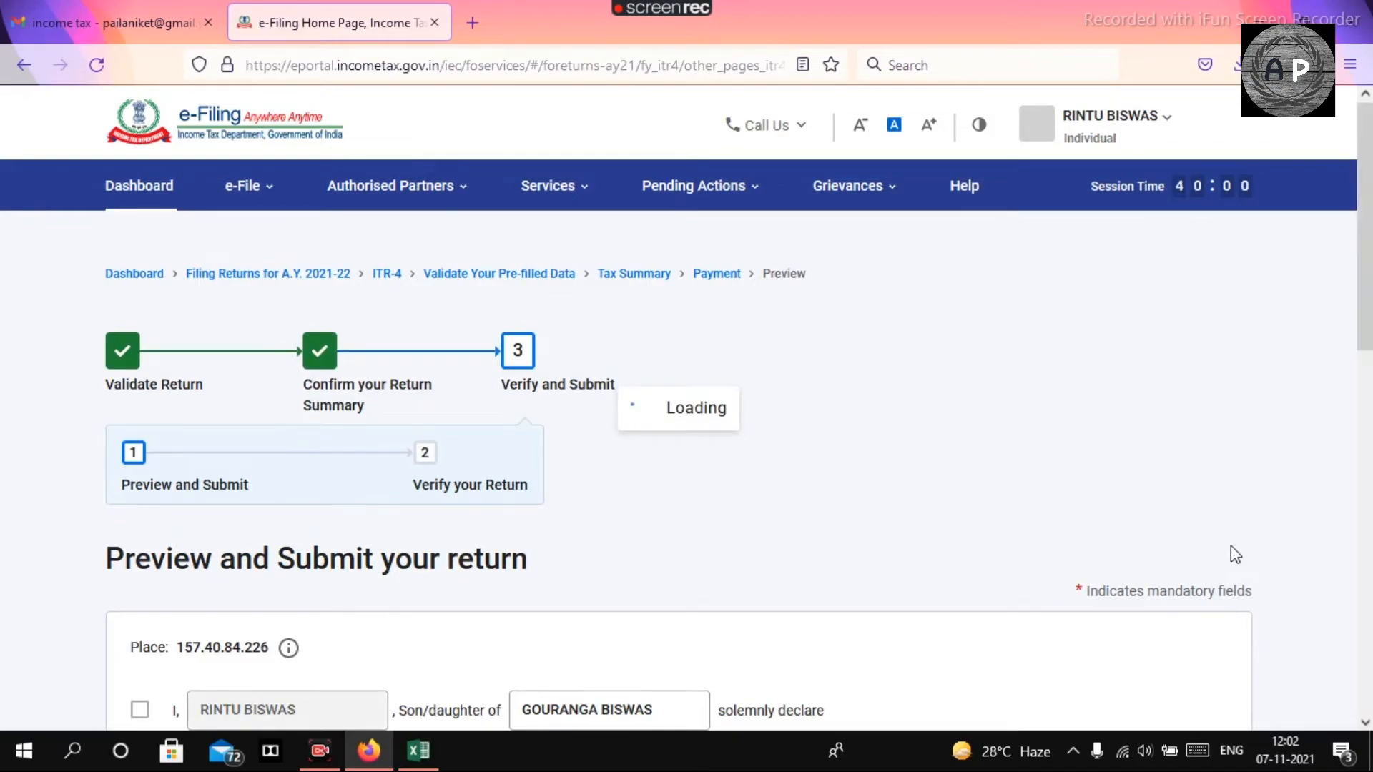
Accept the taxpayer's declaration, leave the Tax Return Preparer details empty, and proceed to the return preview
drag(1370, 214, 1370, 323)
scroll(408, 208, down, 3)
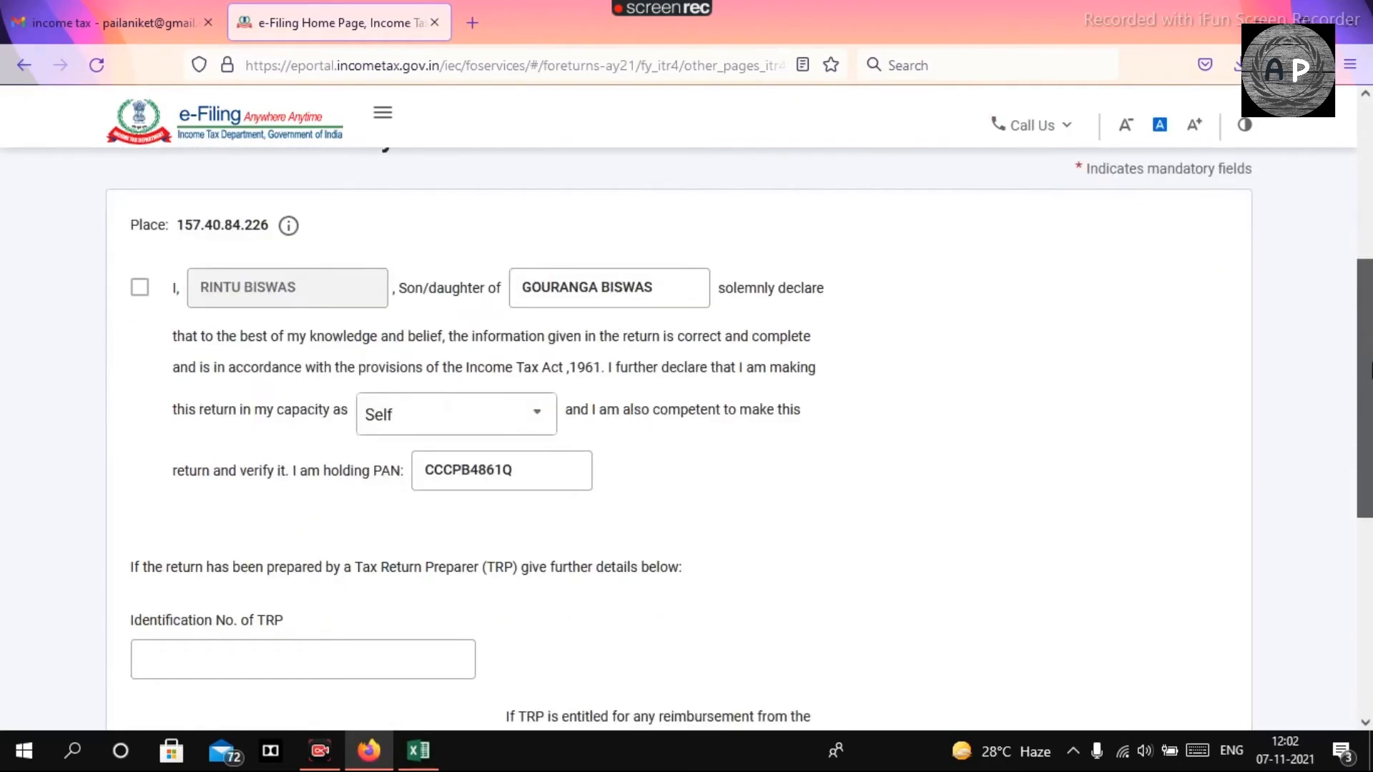
click(139, 287)
scroll(1366, 296, down, 3)
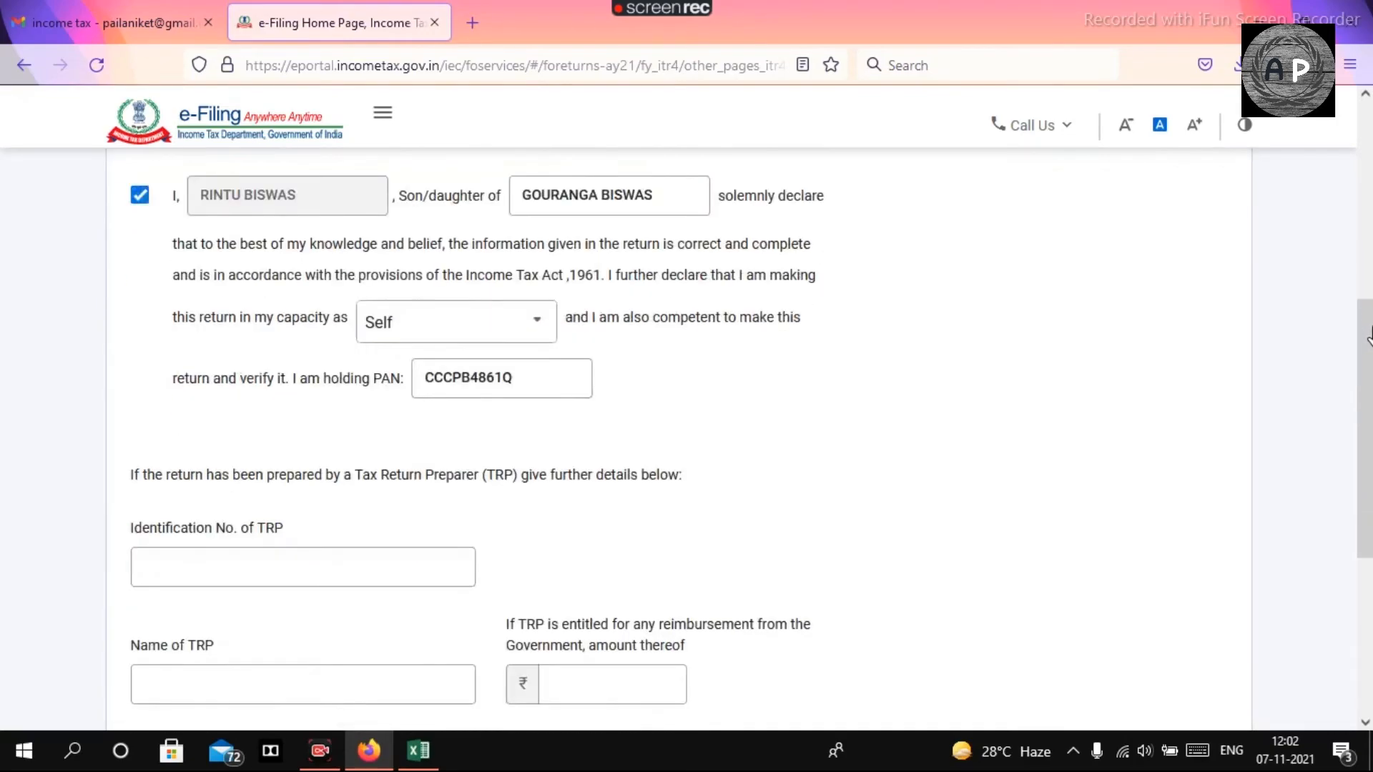
drag(1365, 356, 1365, 424)
scroll(349, 259, up, 3)
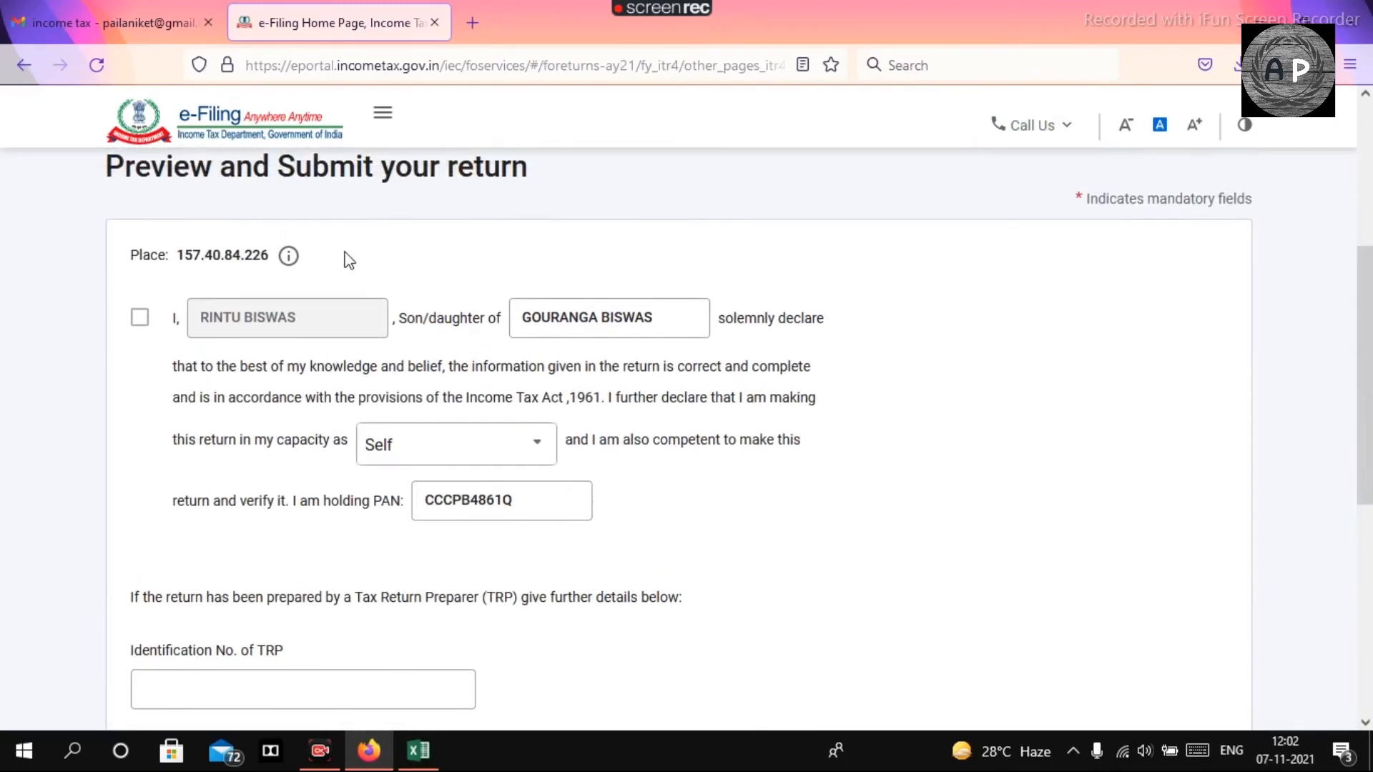
click(145, 323)
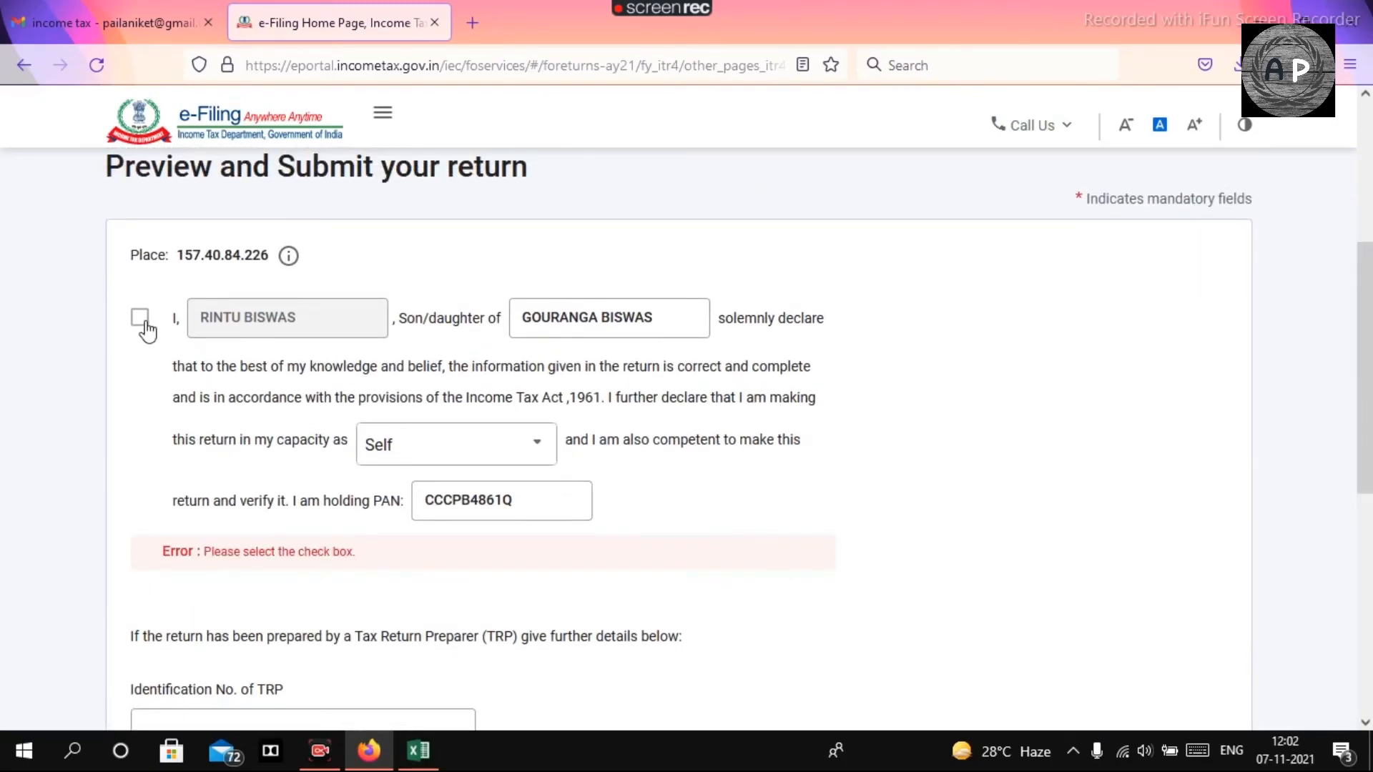
click(140, 319)
scroll(1362, 358, down, 5)
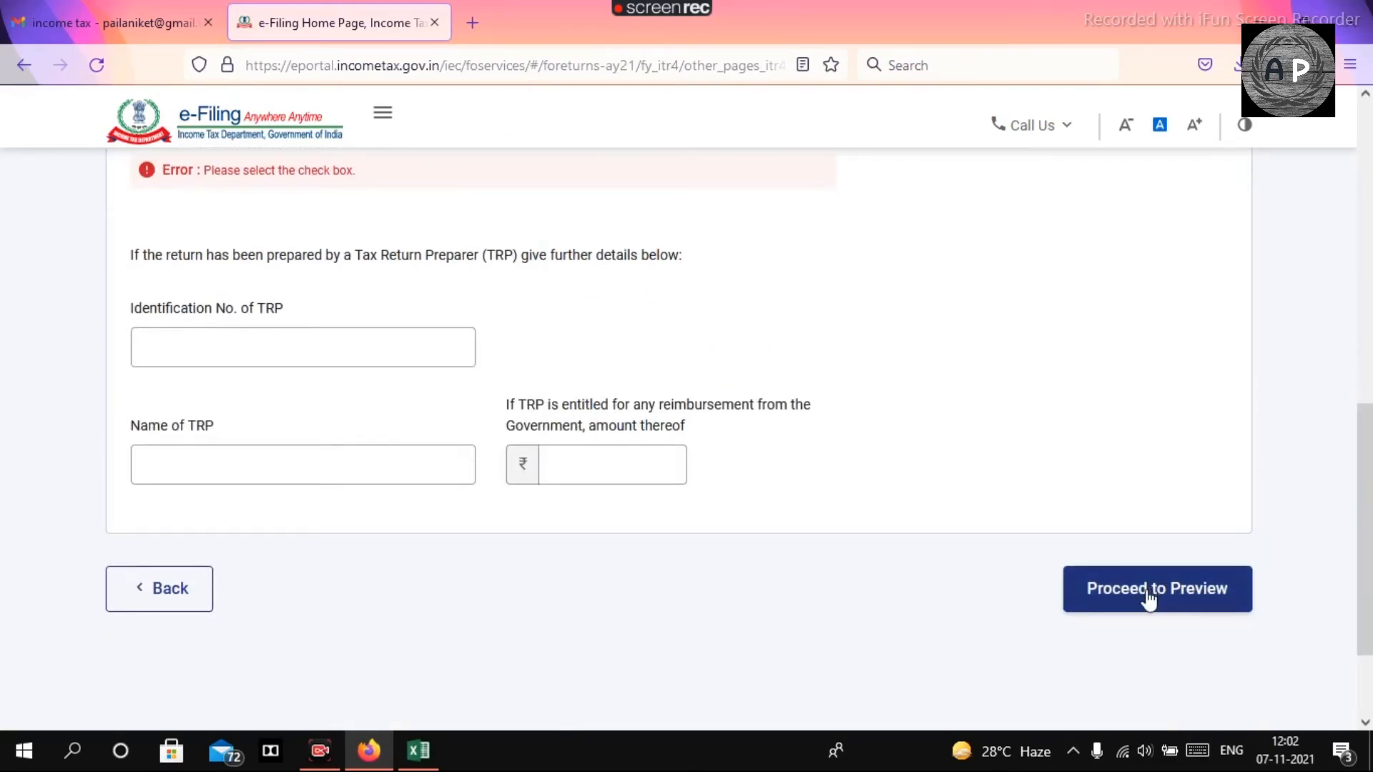
click(1147, 591)
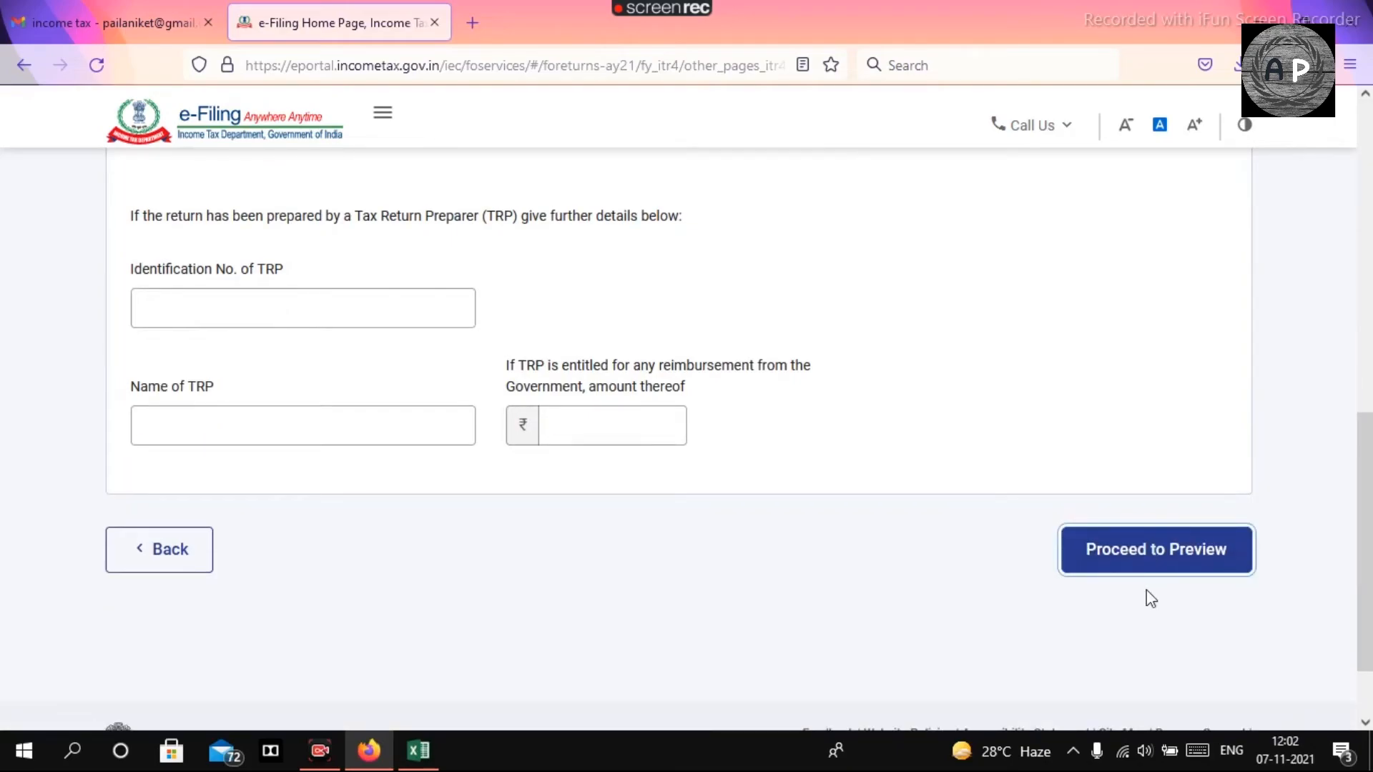
click(1183, 563)
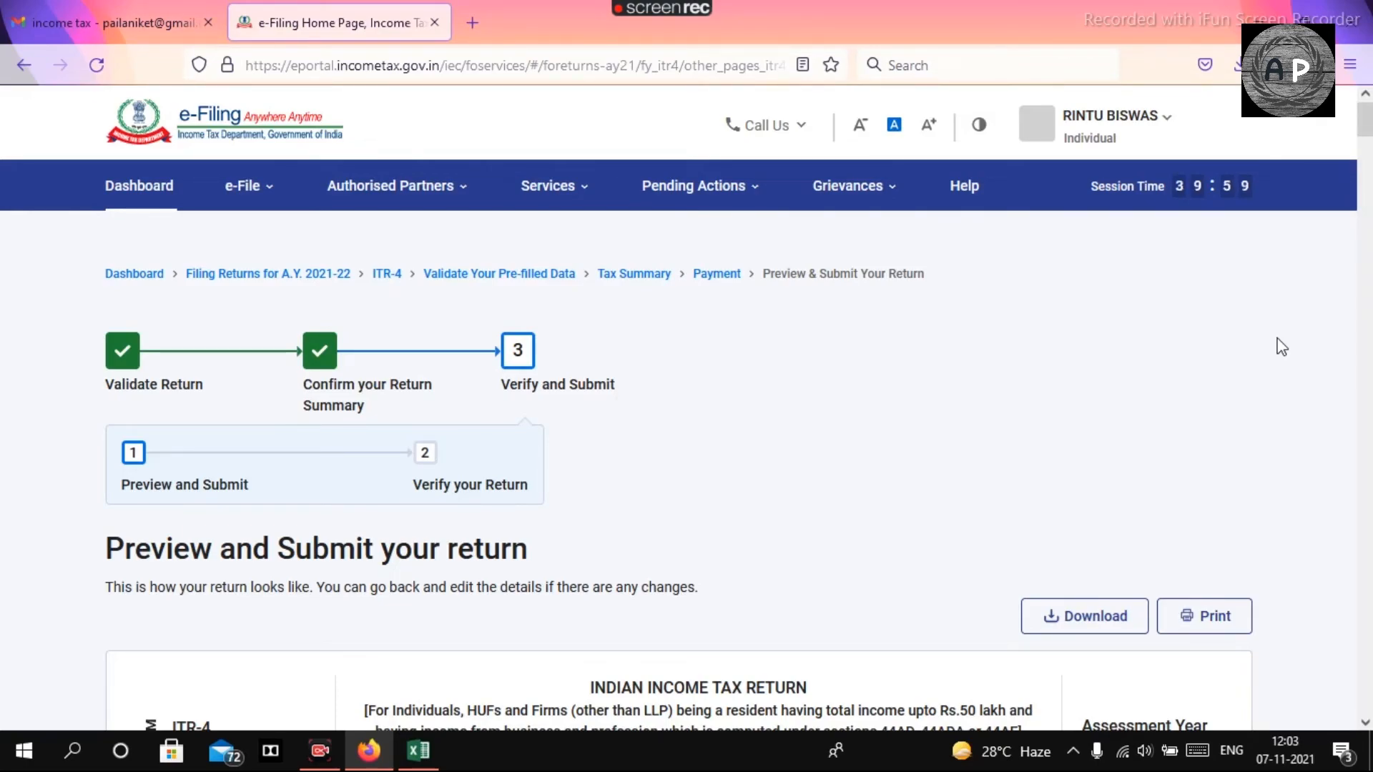
Go to the end of the ITR-4 preview and proceed to validation of the return
drag(1365, 129, 1366, 708)
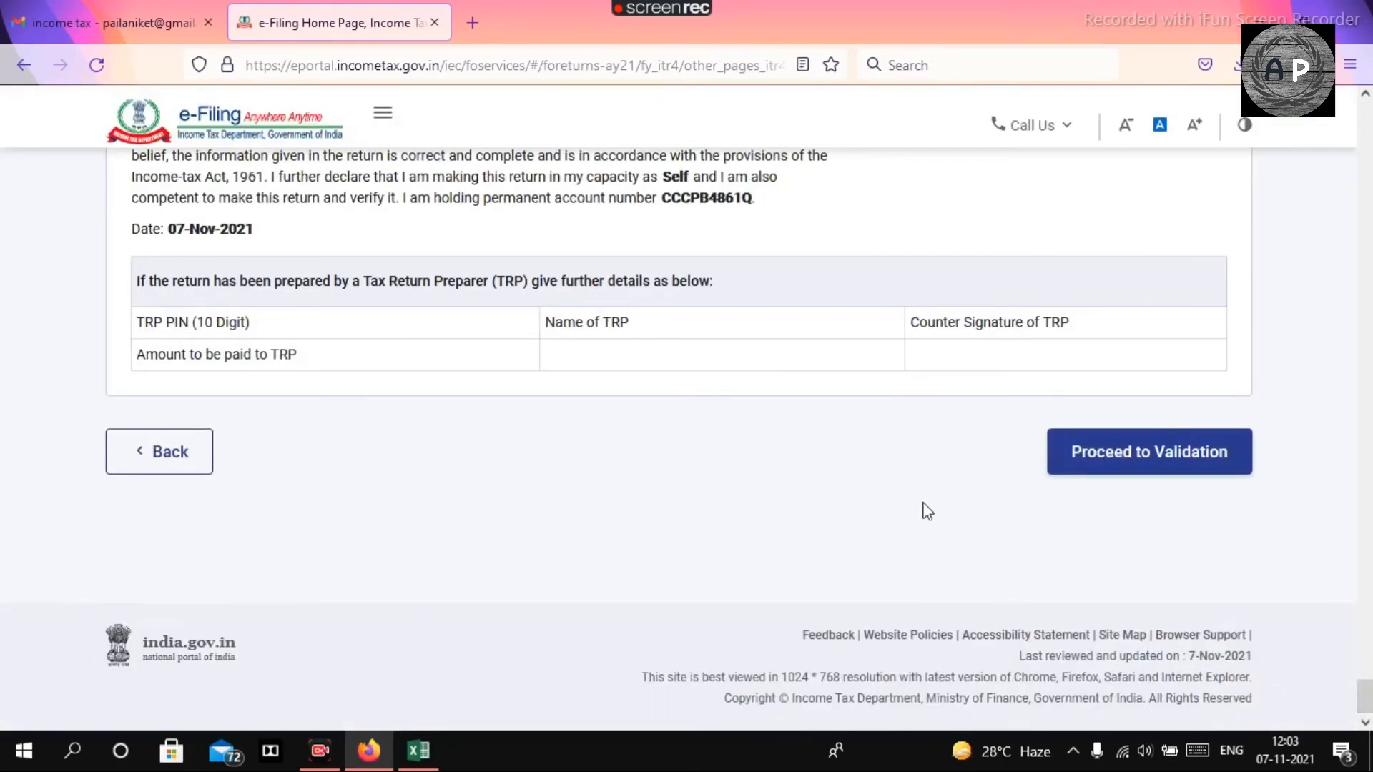
click(1176, 464)
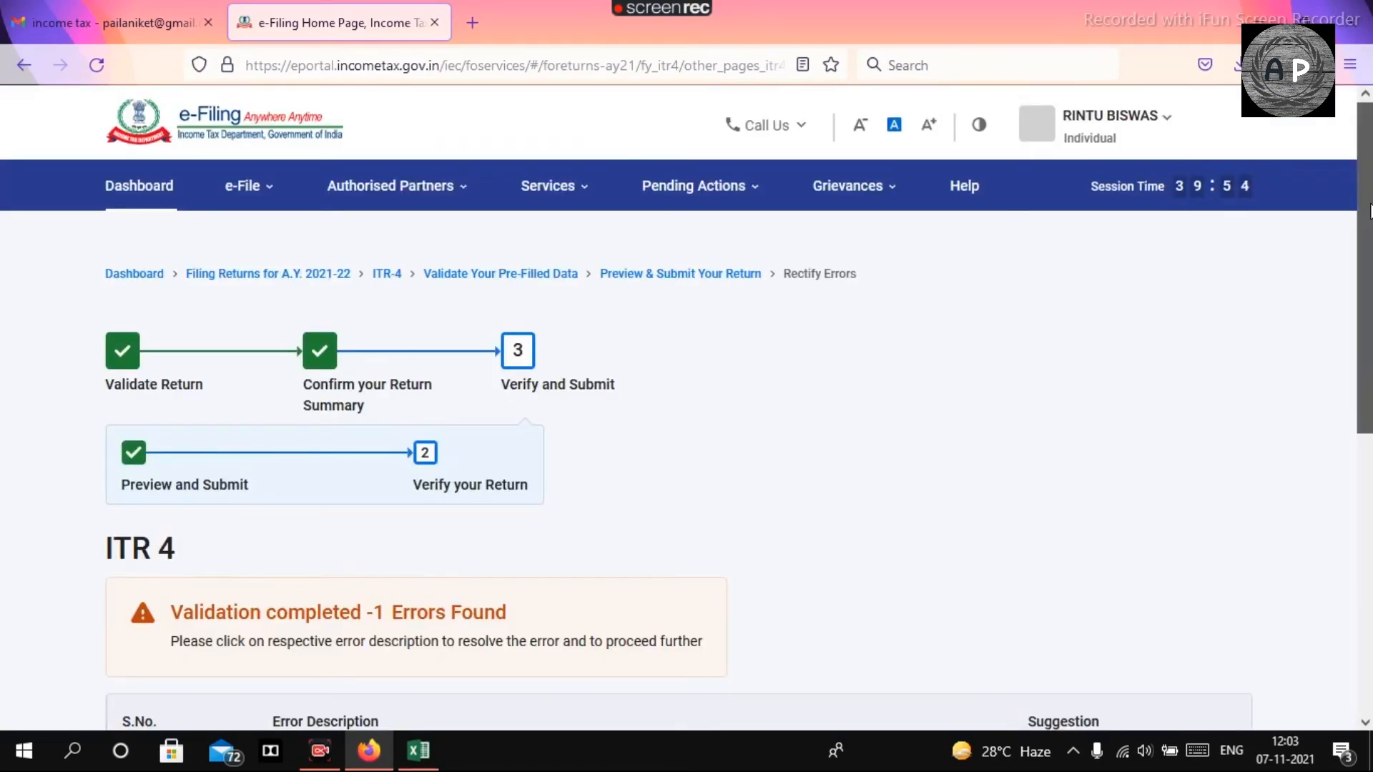
Check the validation error list and open the Residential/Office Phone Number error for correction
scroll(1364, 322, down, 3)
scroll(686, 422, down, 1)
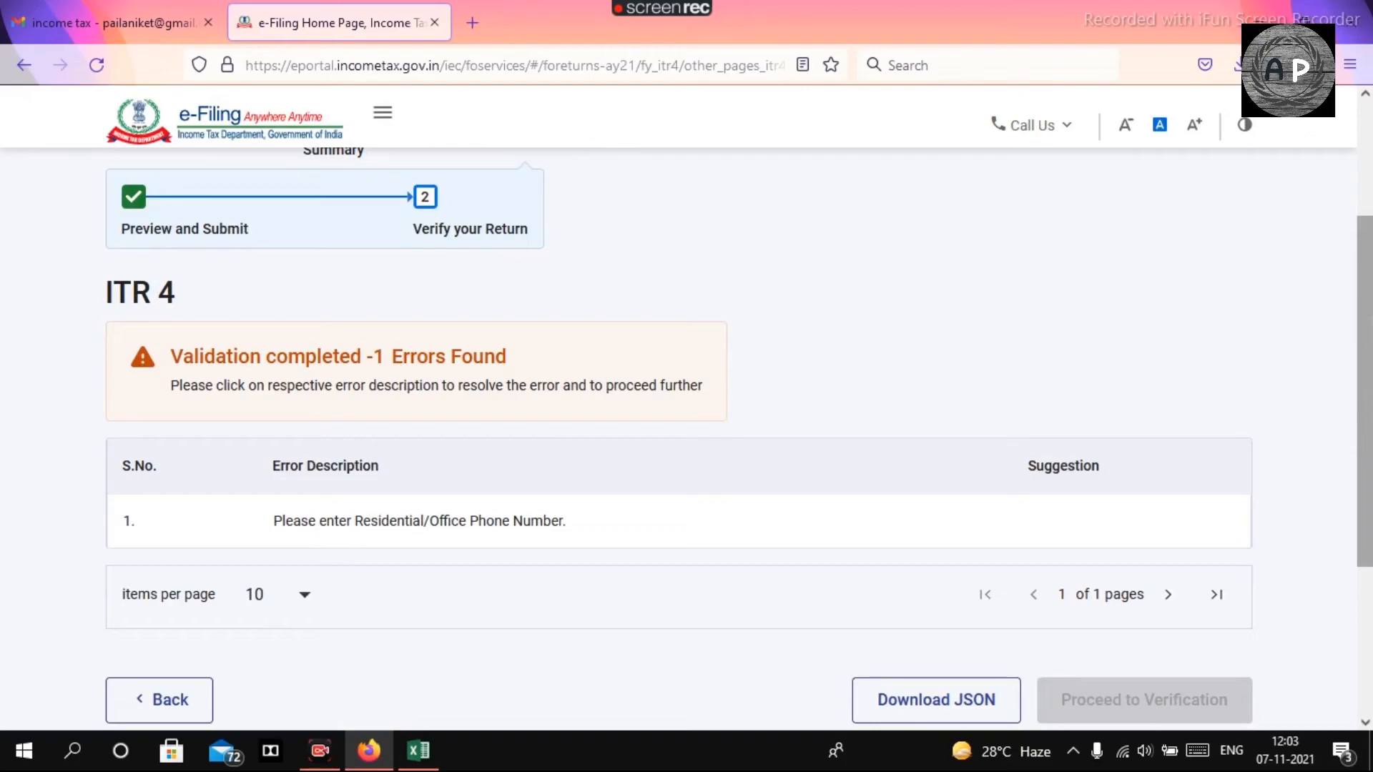
click(733, 542)
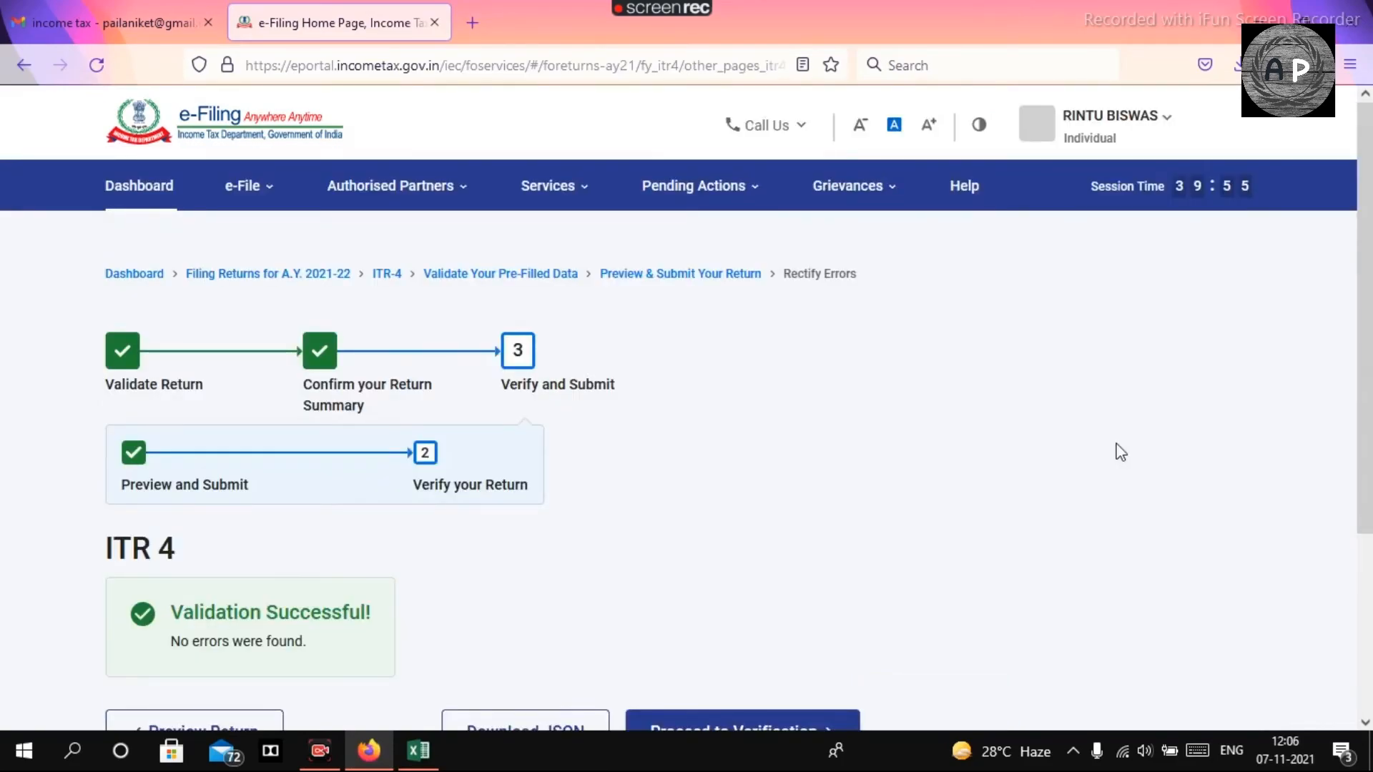
Proceed from the validated ITR-4 return to its verification
scroll(1367, 251, down, 1)
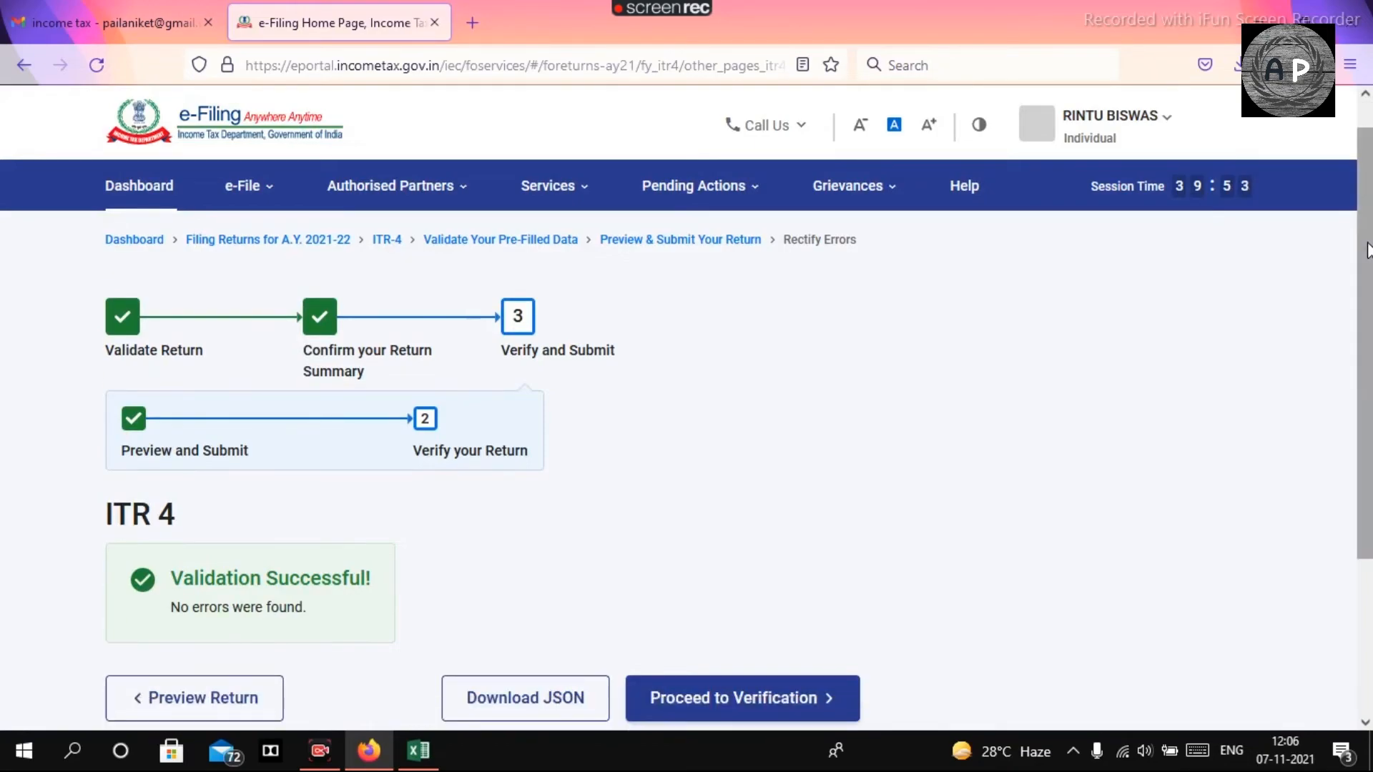
scroll(1180, 229, down, 2)
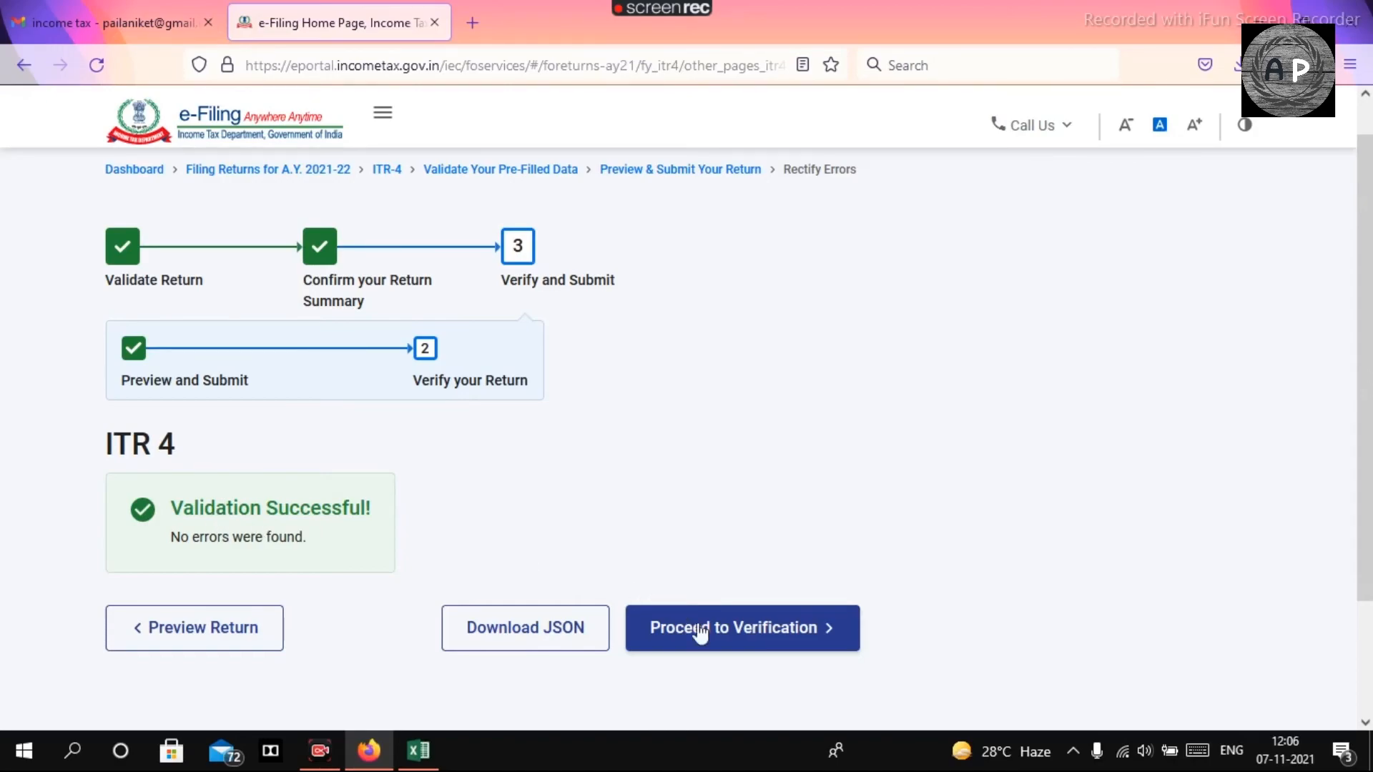
click(723, 639)
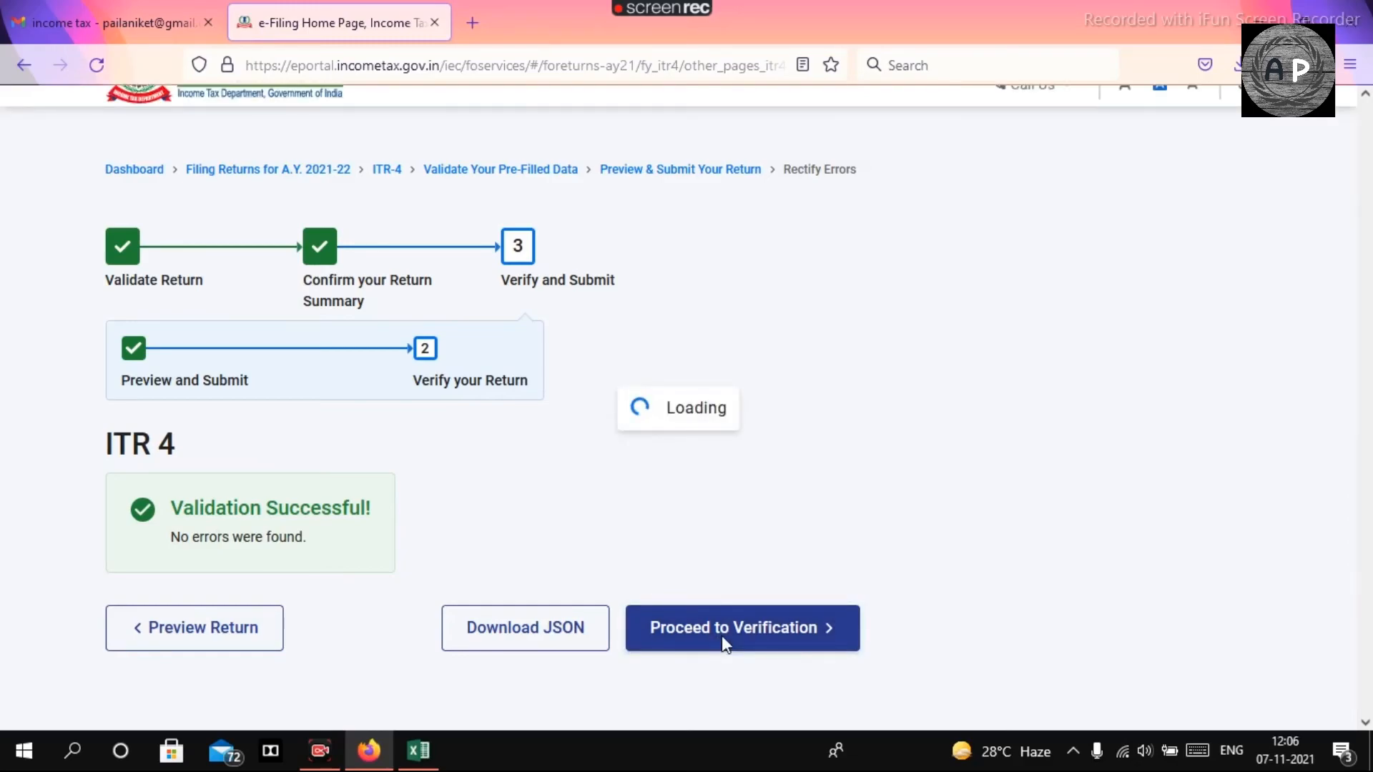
Compare the verification methods and choose Verify via ITR-V
drag(1366, 270, 1370, 337)
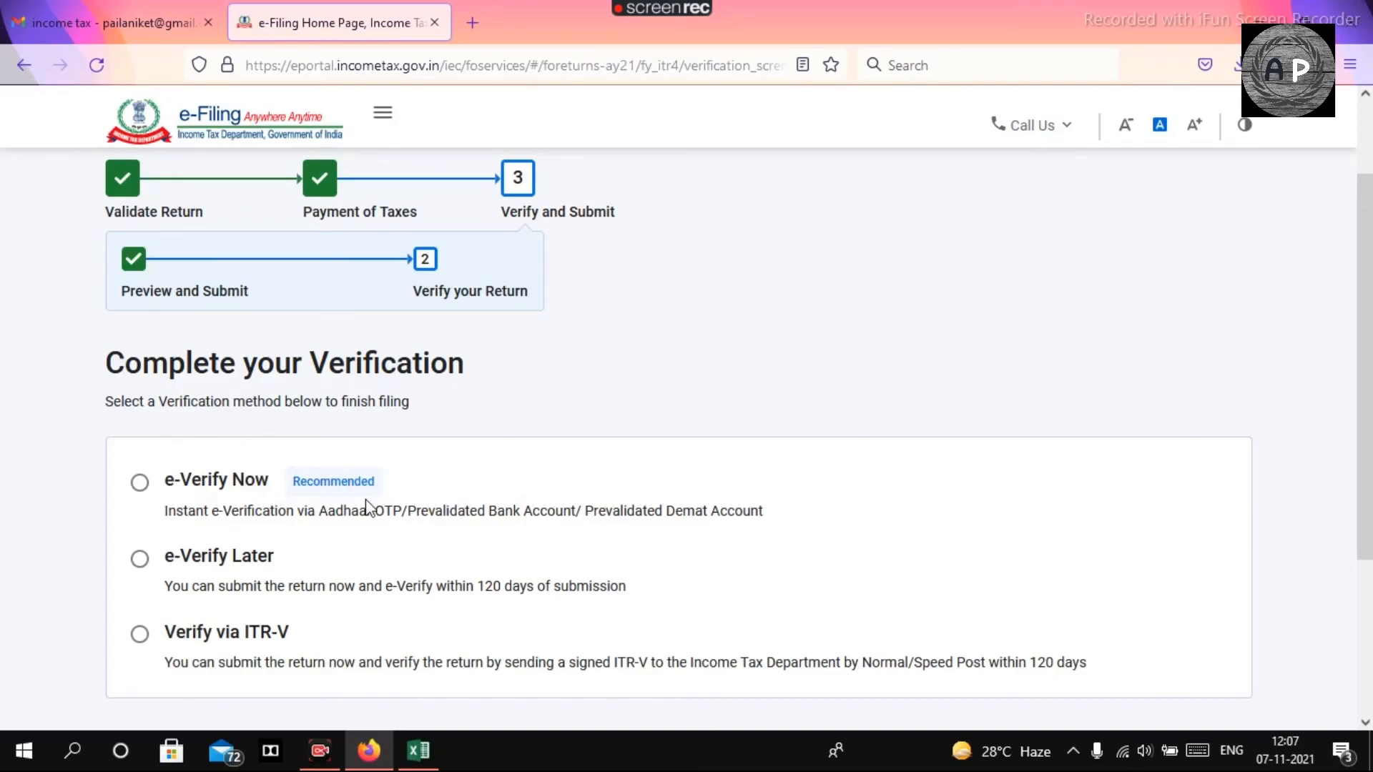
drag(1369, 313, 1371, 368)
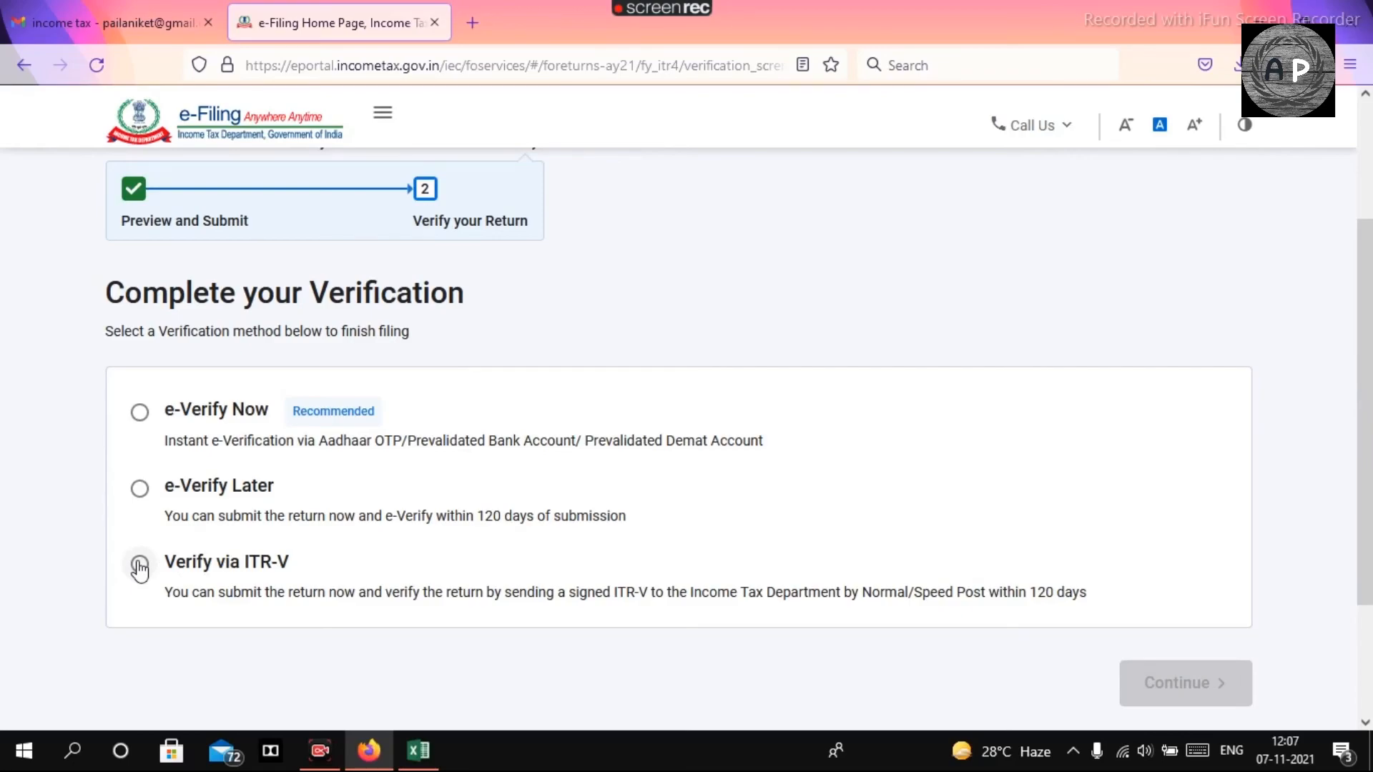
click(140, 565)
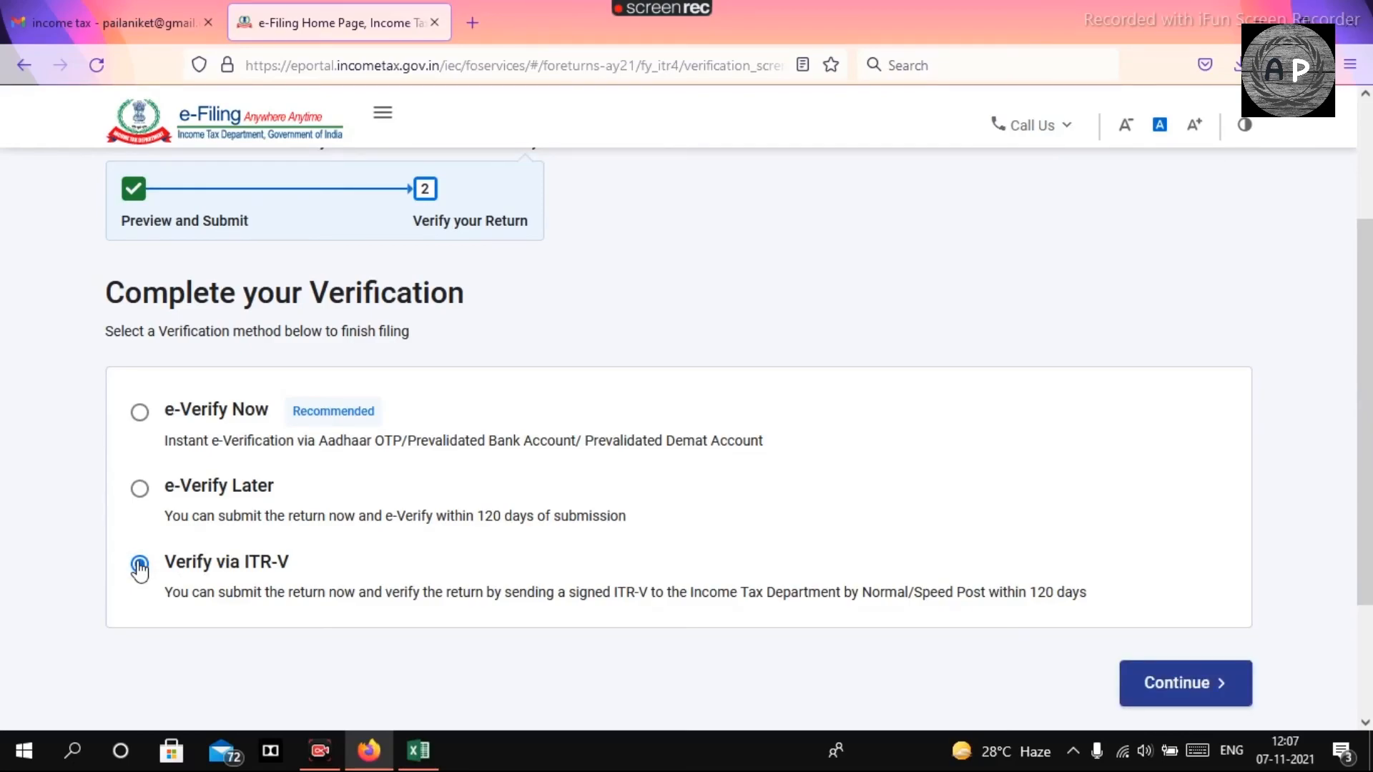
Submit the return with the chosen ITR-V verification, confirm the submission, and save the ITR-V form as a file
click(1147, 682)
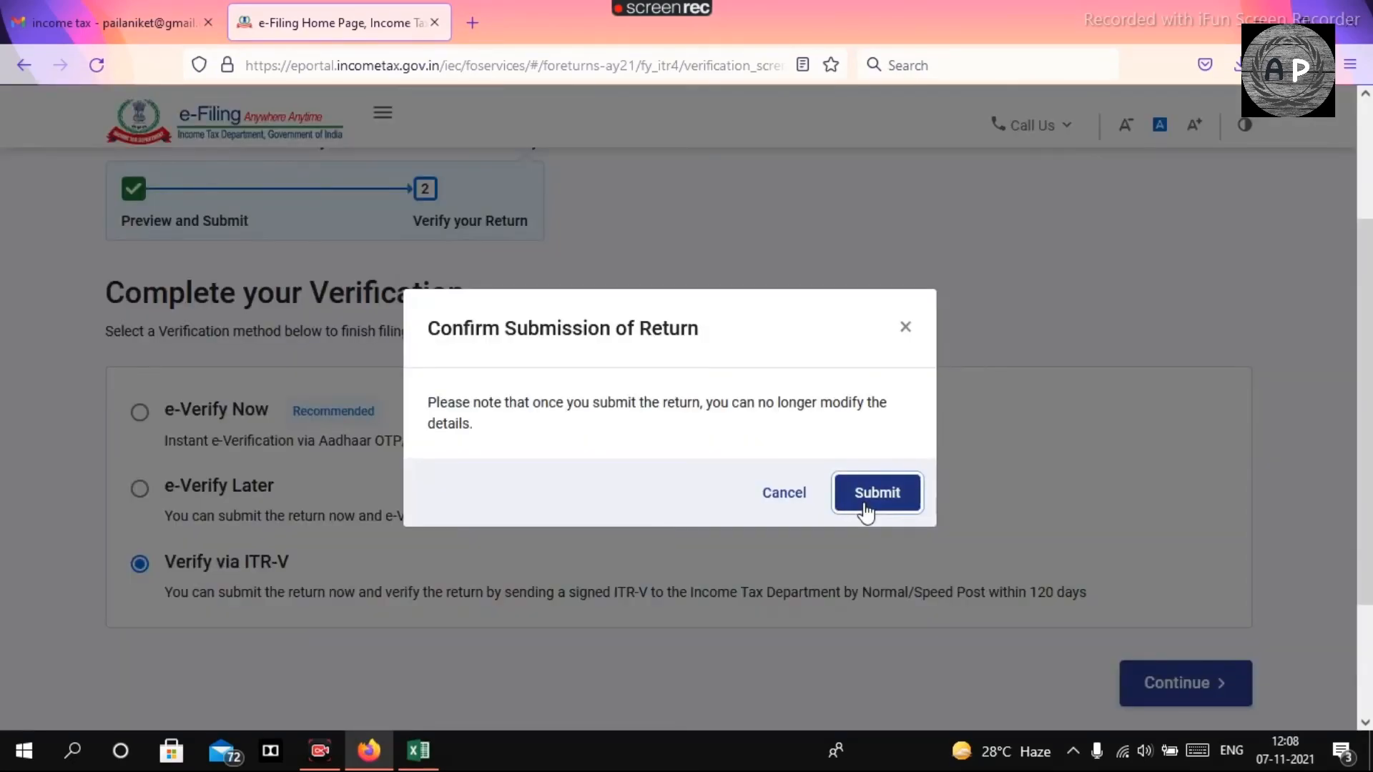
click(864, 504)
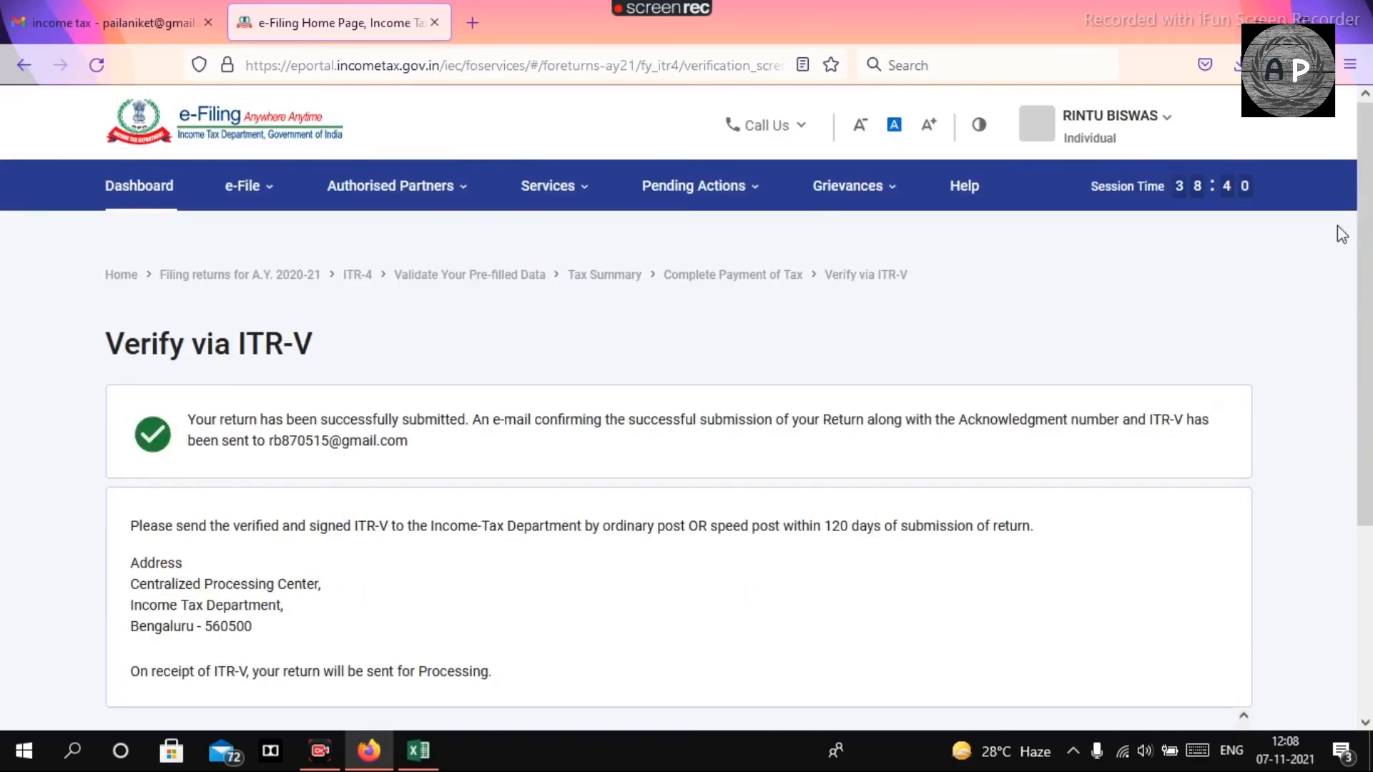
scroll(858, 406, down, 3)
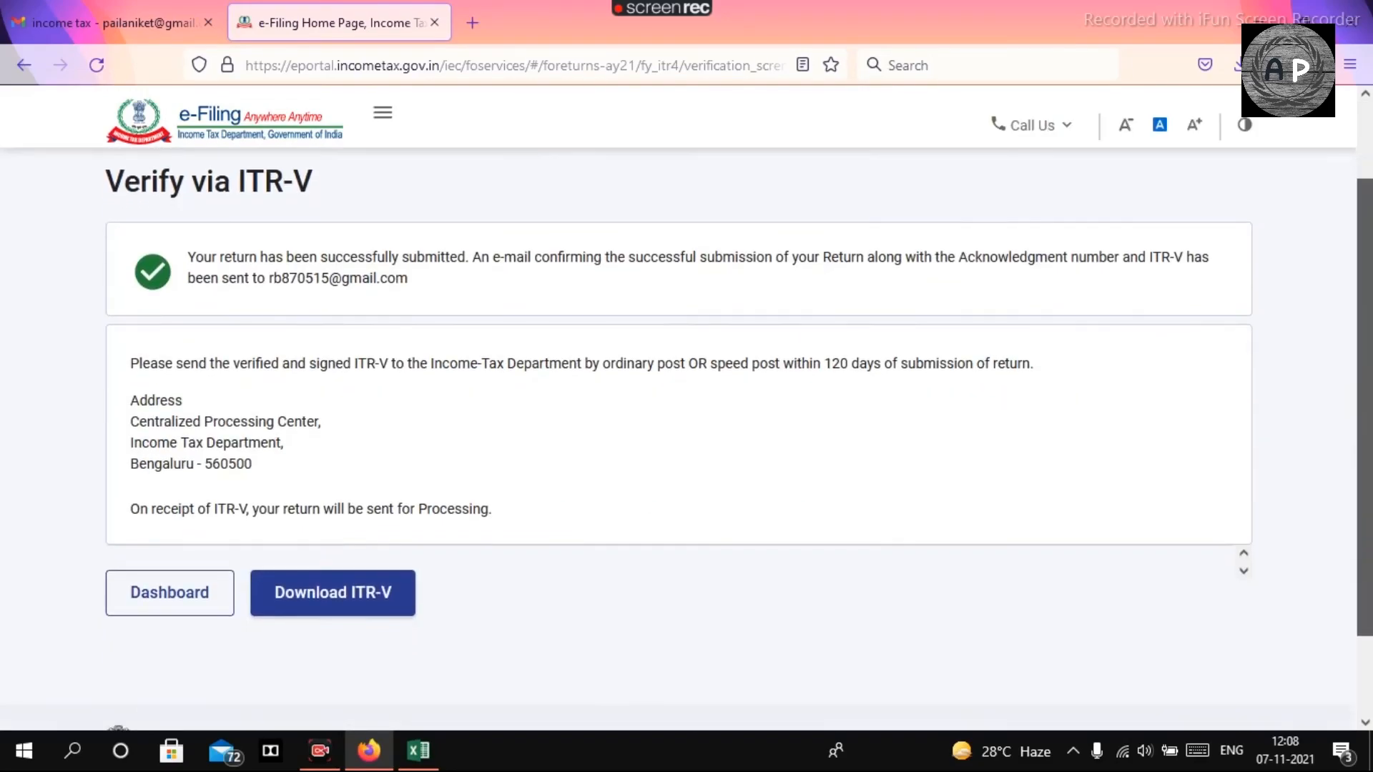
click(349, 557)
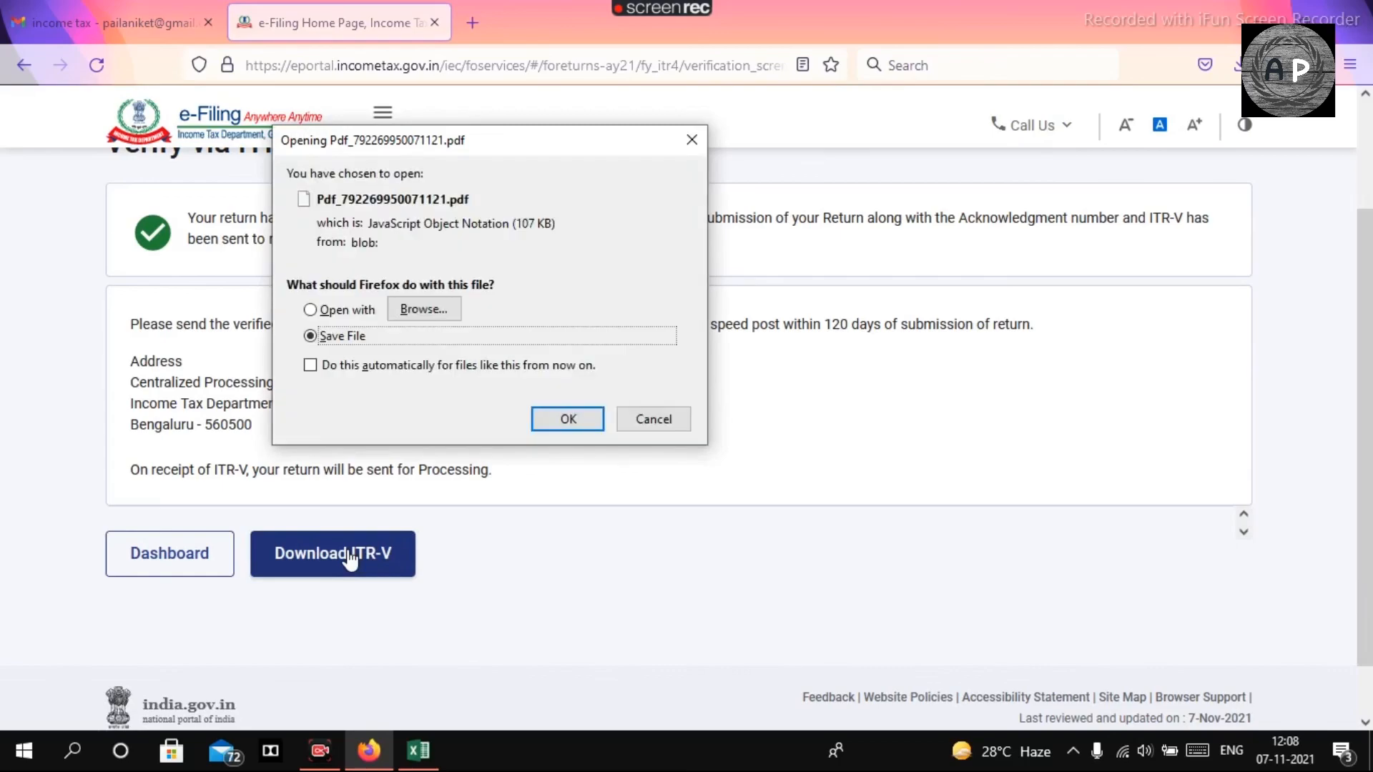
click(568, 420)
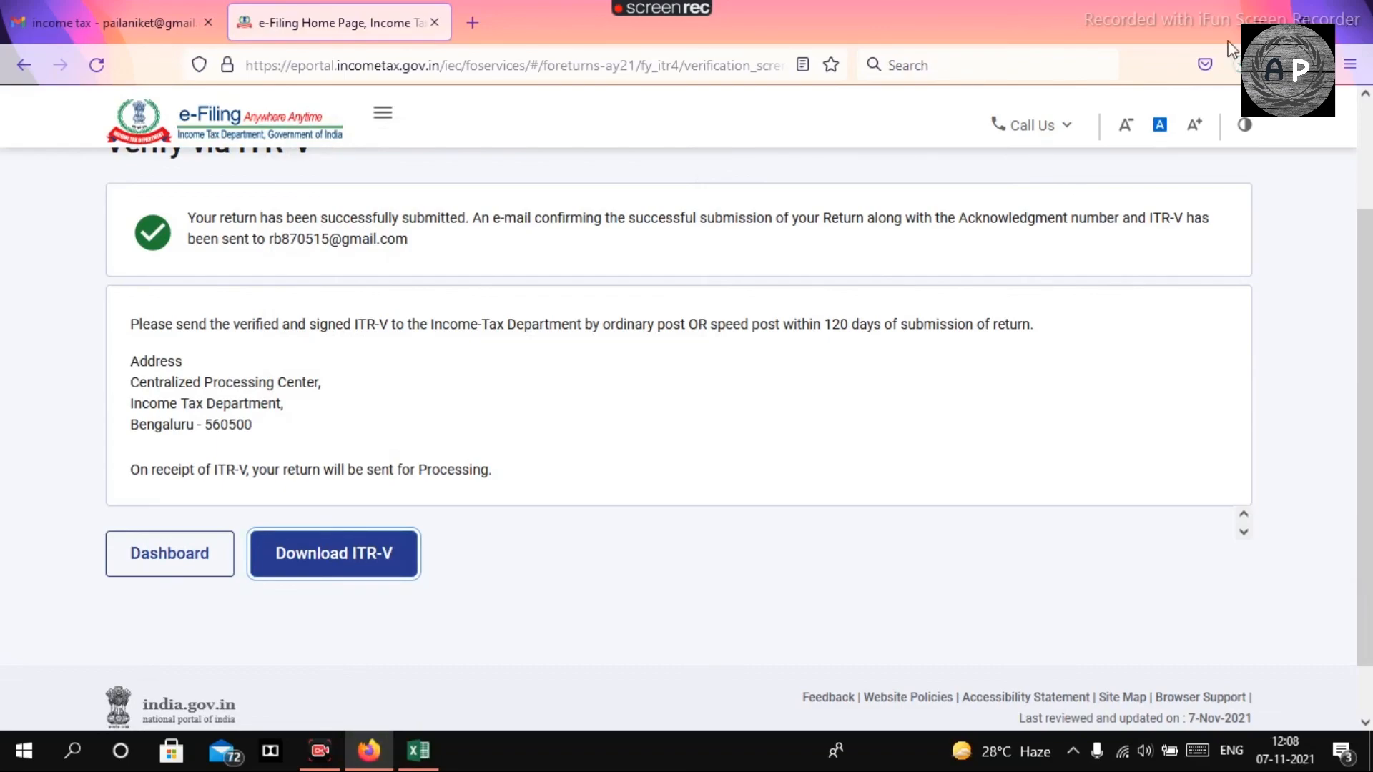
Open the downloaded ITR-V PDF and examine its verification details, signature field, barcode and posting instructions
click(1245, 65)
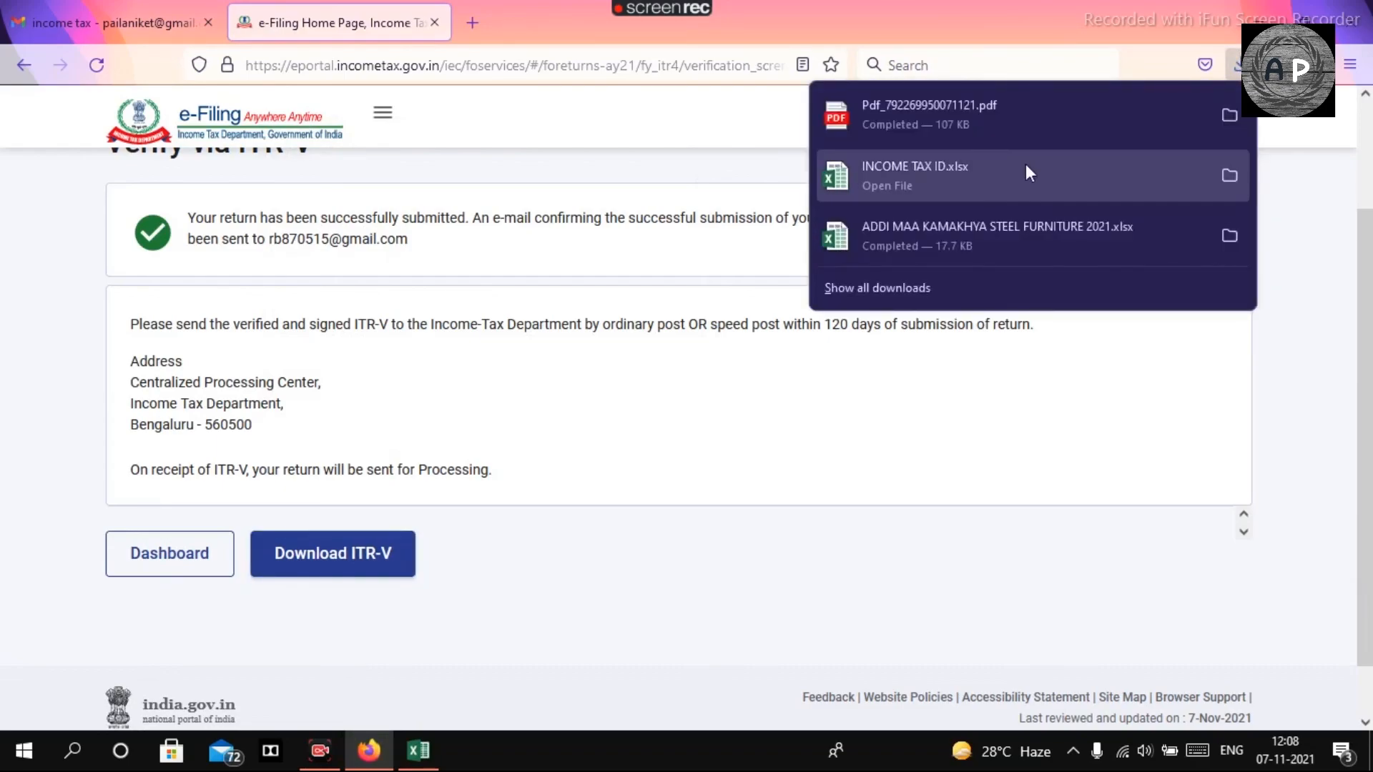
click(973, 119)
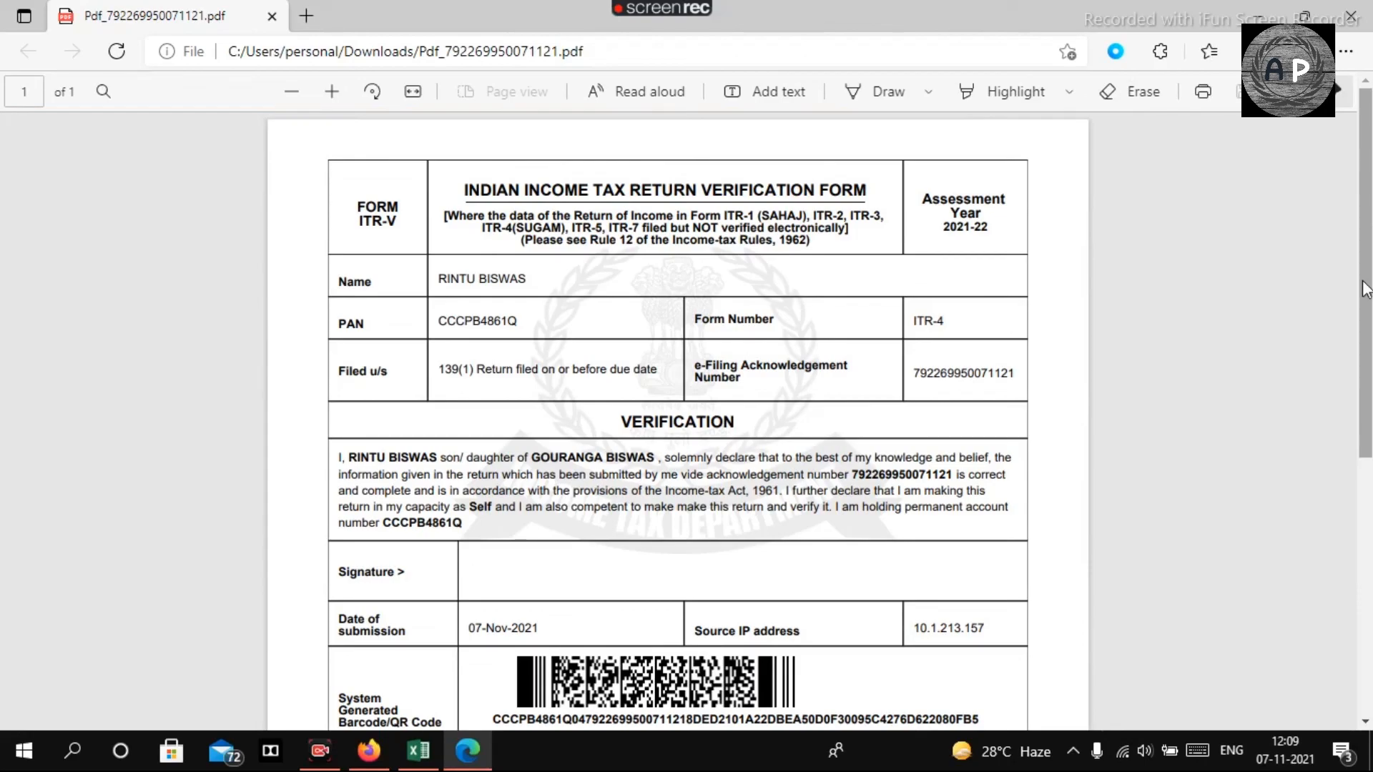
drag(1366, 286, 1367, 446)
scroll(678, 423, up, 2)
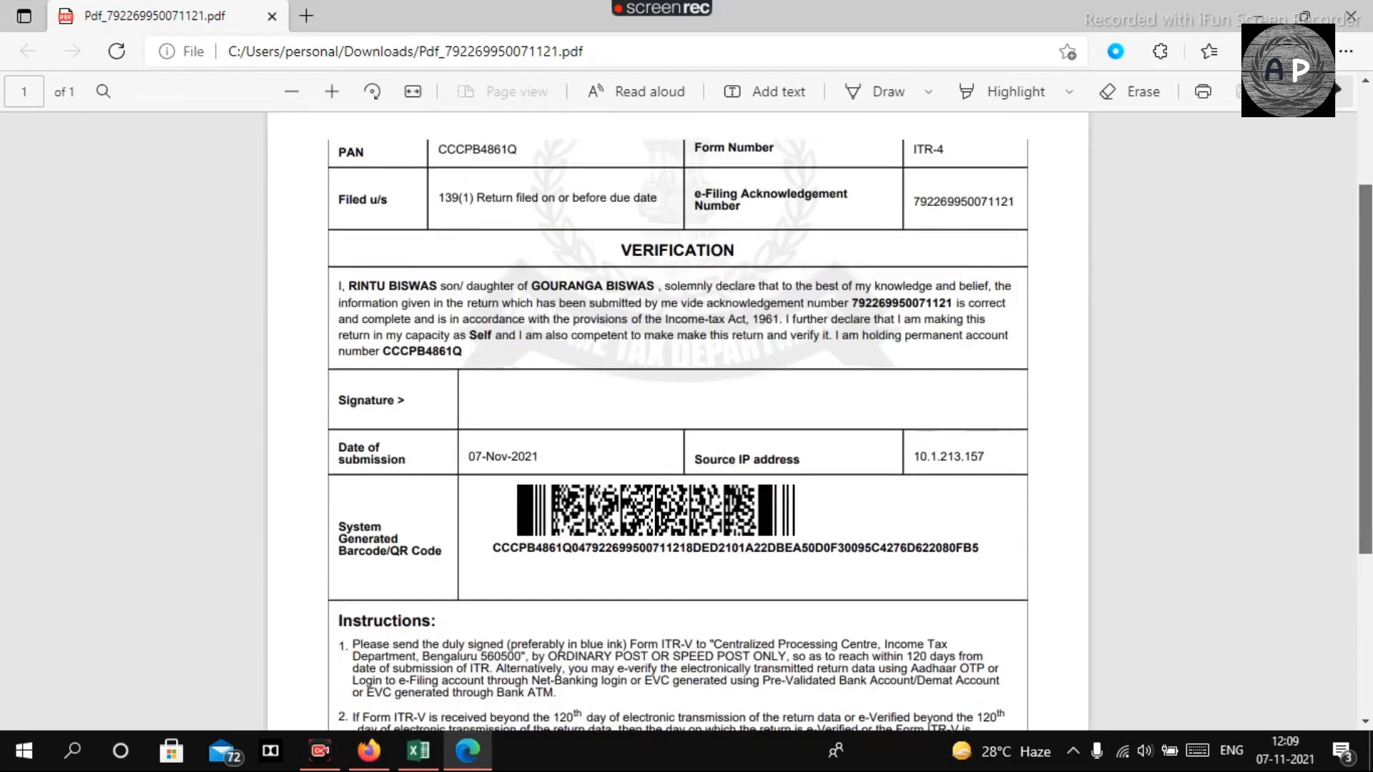